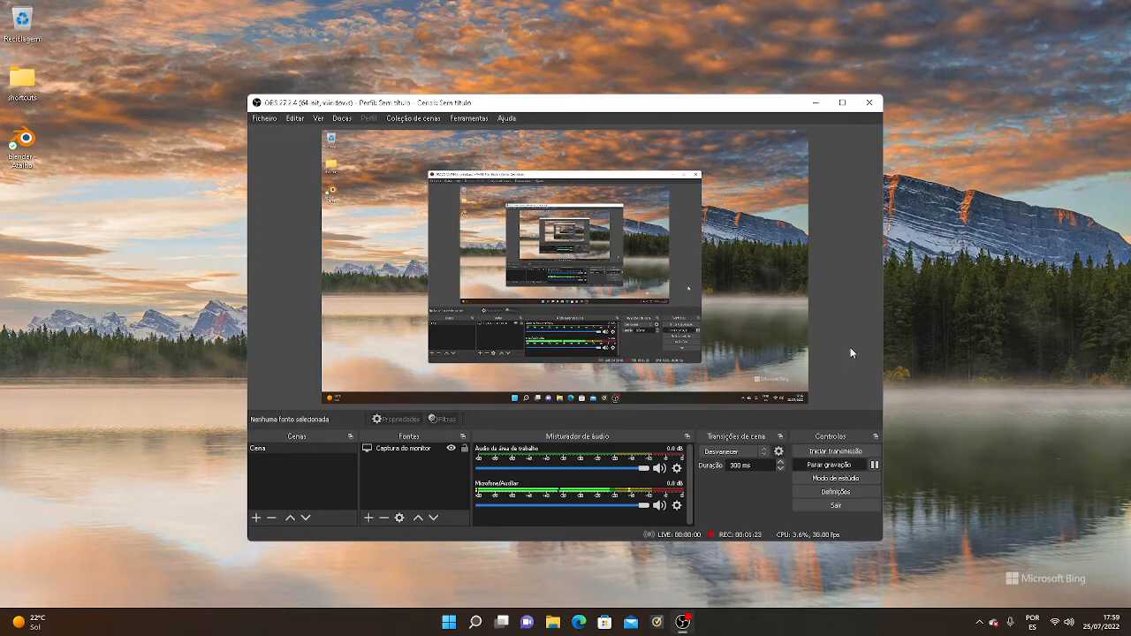
Search the web in Microsoft Edge for "animaide github" and open the aresdevo/animaide repository's Version 1.0.38.31 release page.
left_click(816, 103)
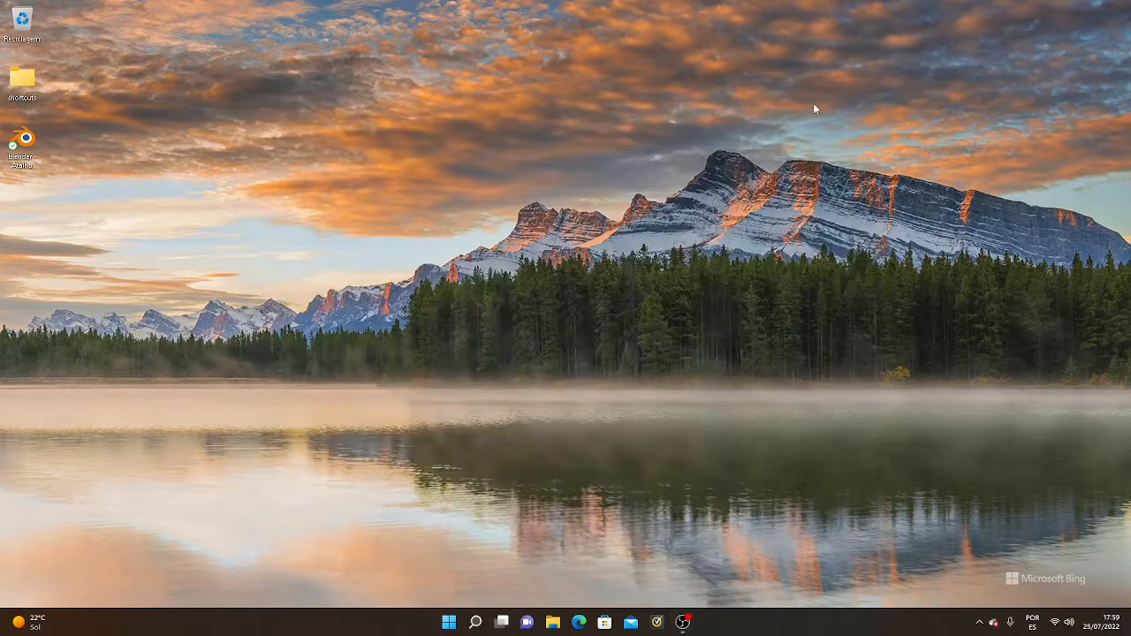
left_click(579, 622)
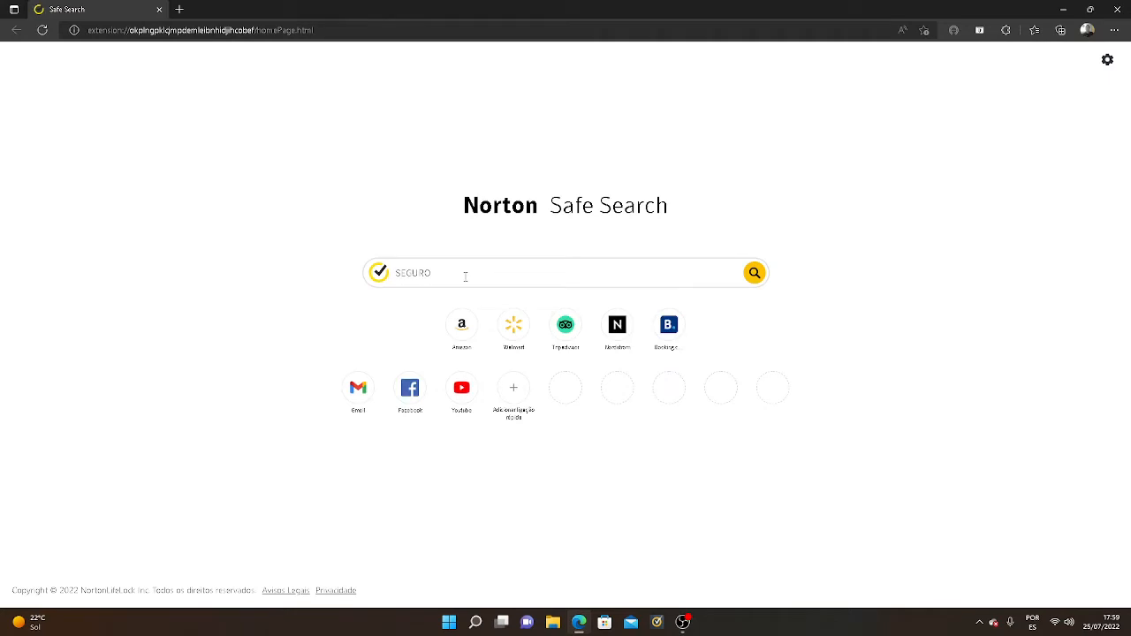
type("animaide")
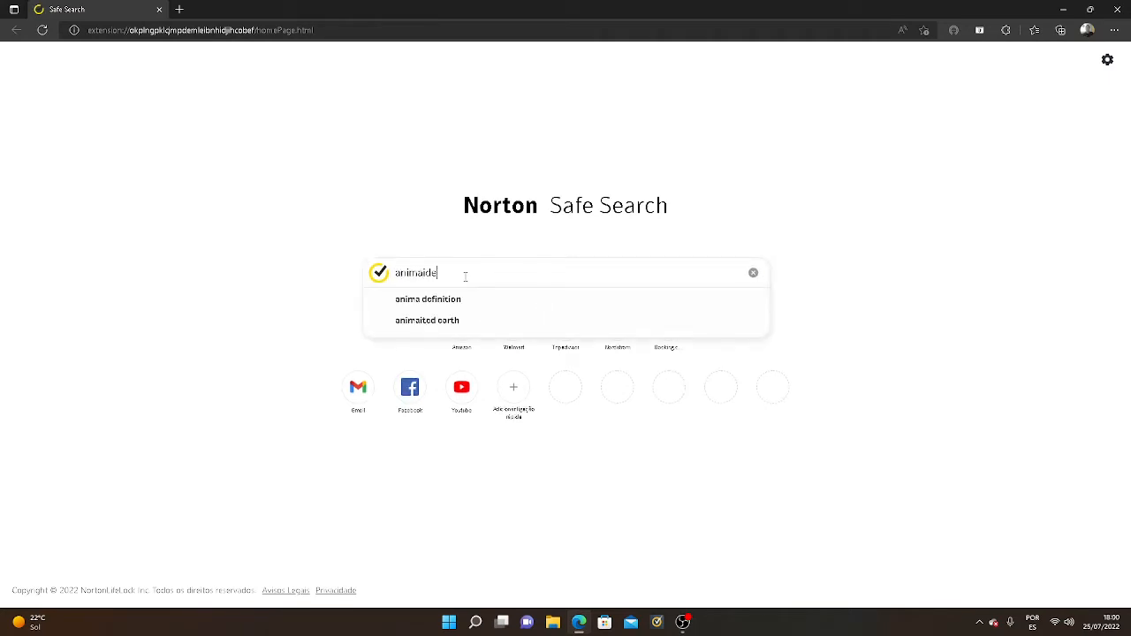
type(" gi")
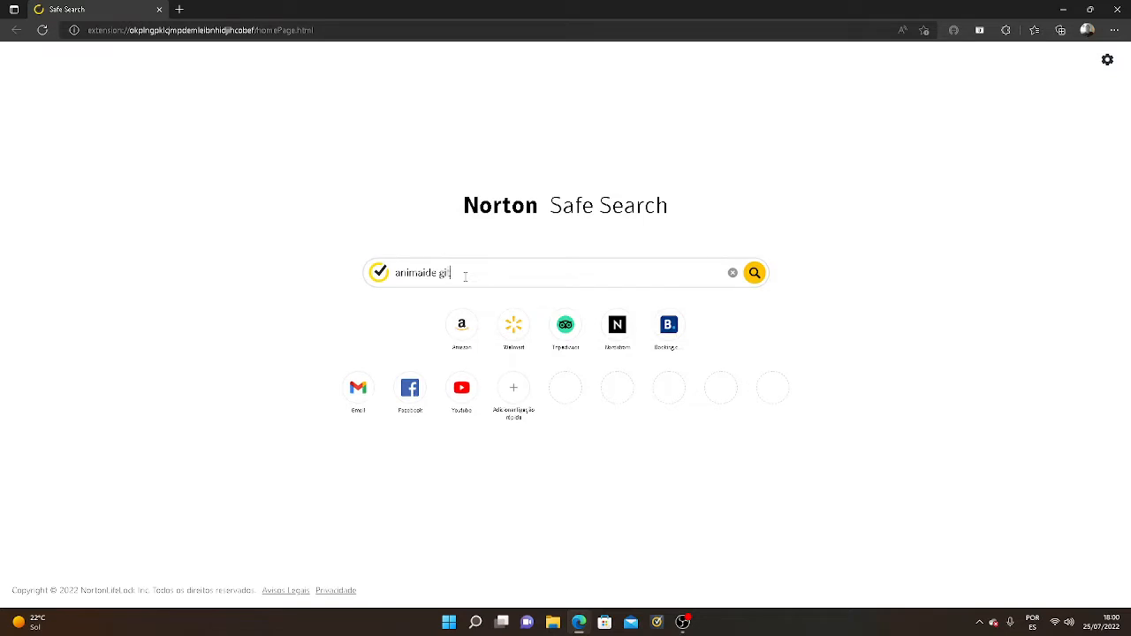
type("thub")
key("Return")
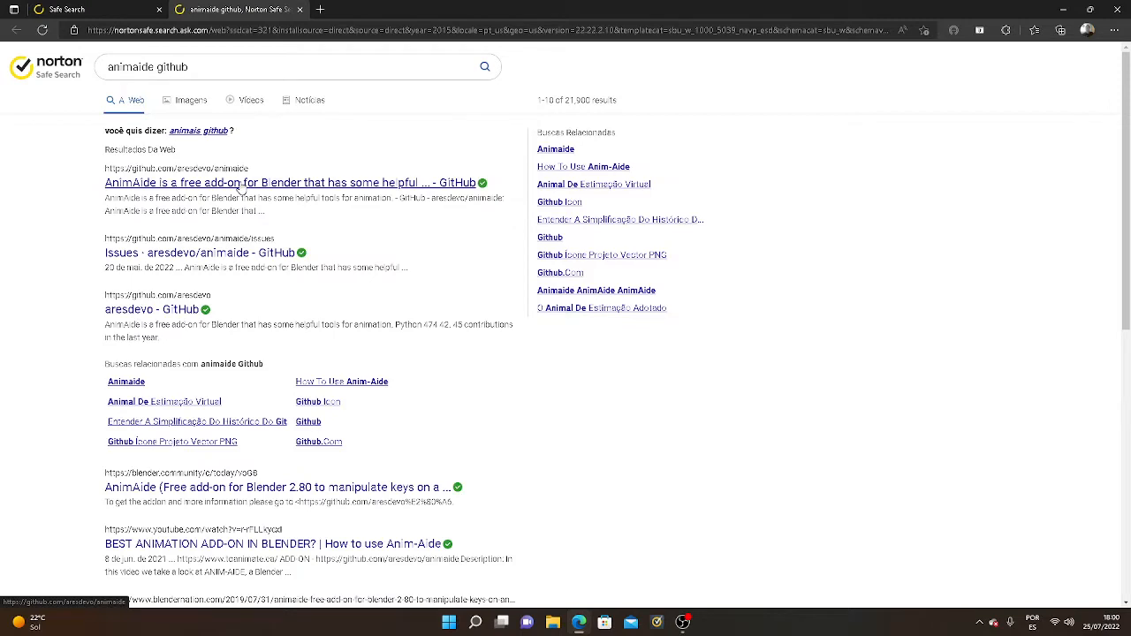
left_click(239, 184)
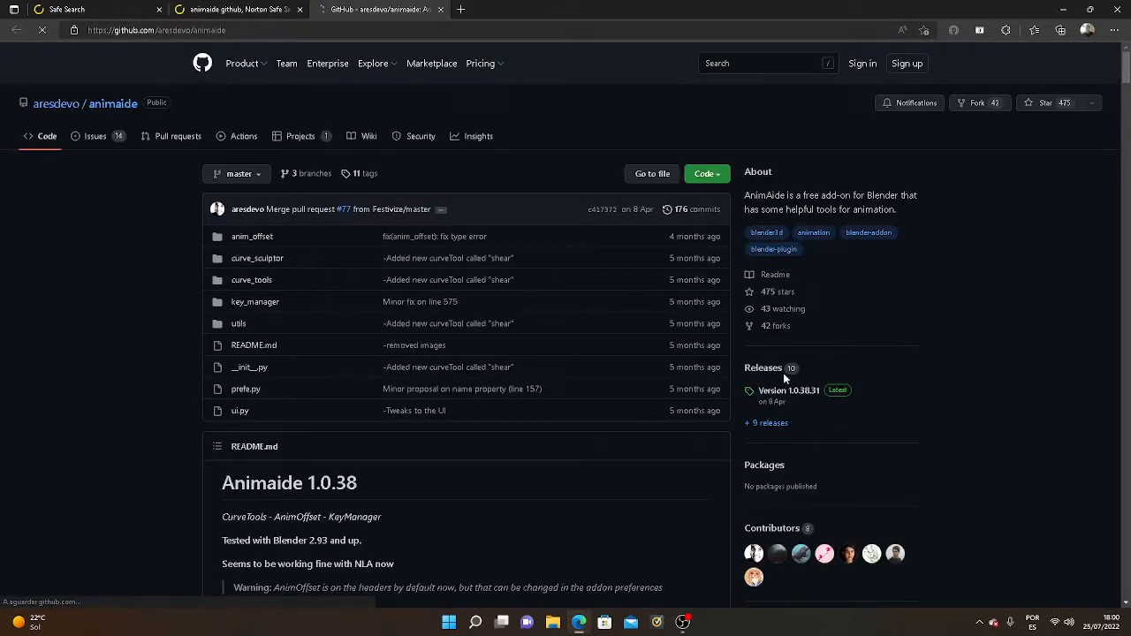
left_click(780, 395)
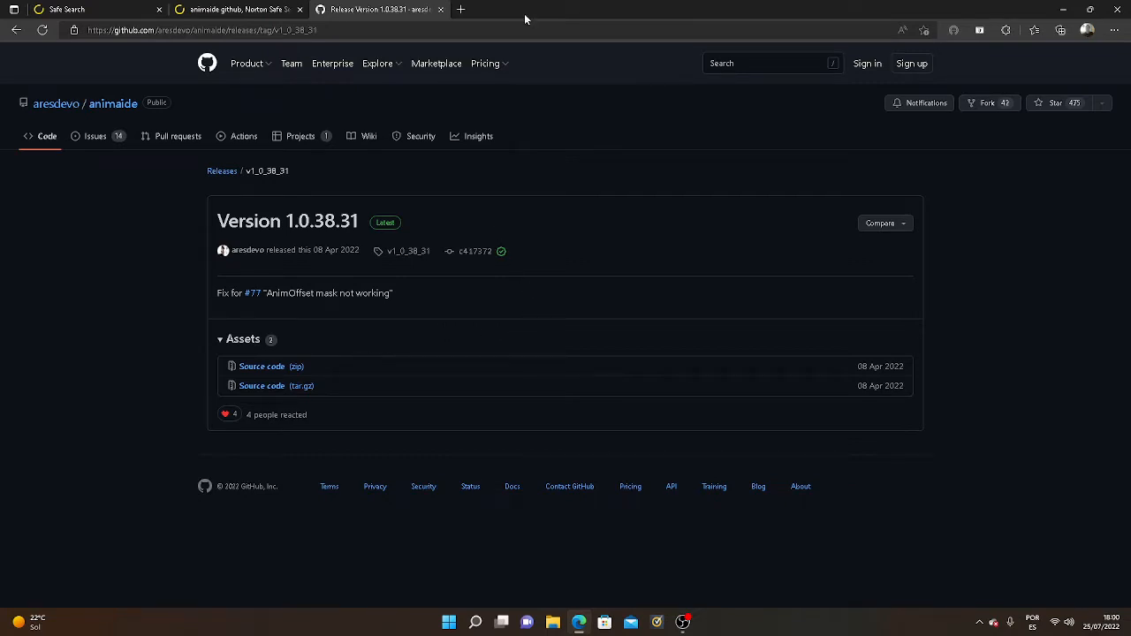
Open the avalab.org website through a new-tab search for "avalab" and return to the AnimAide release page.
left_click(460, 9)
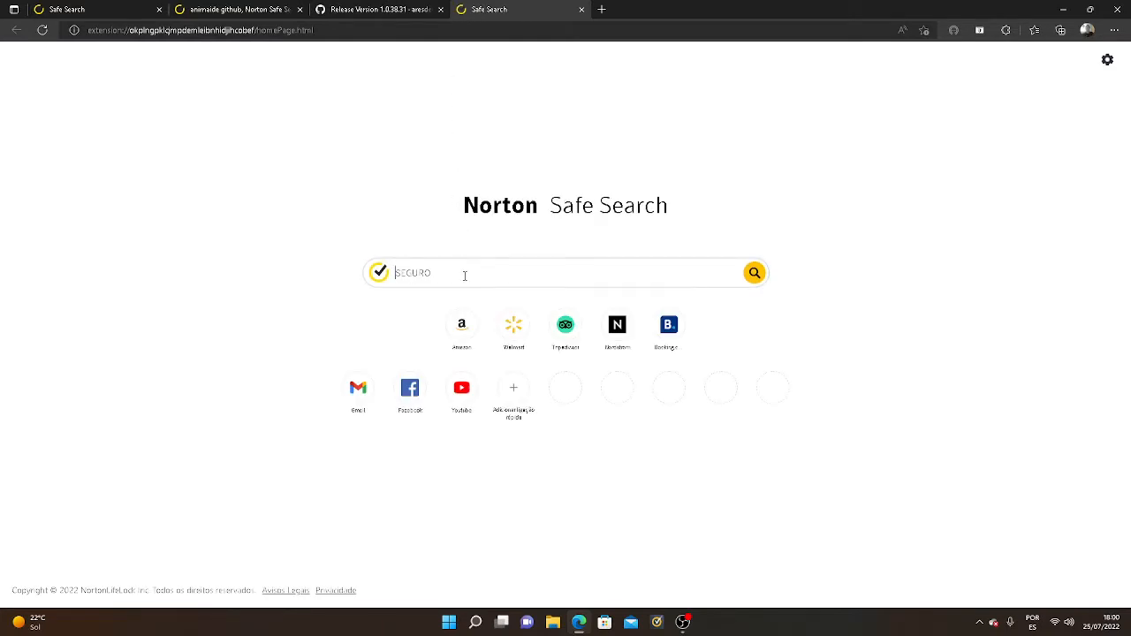
type("avala")
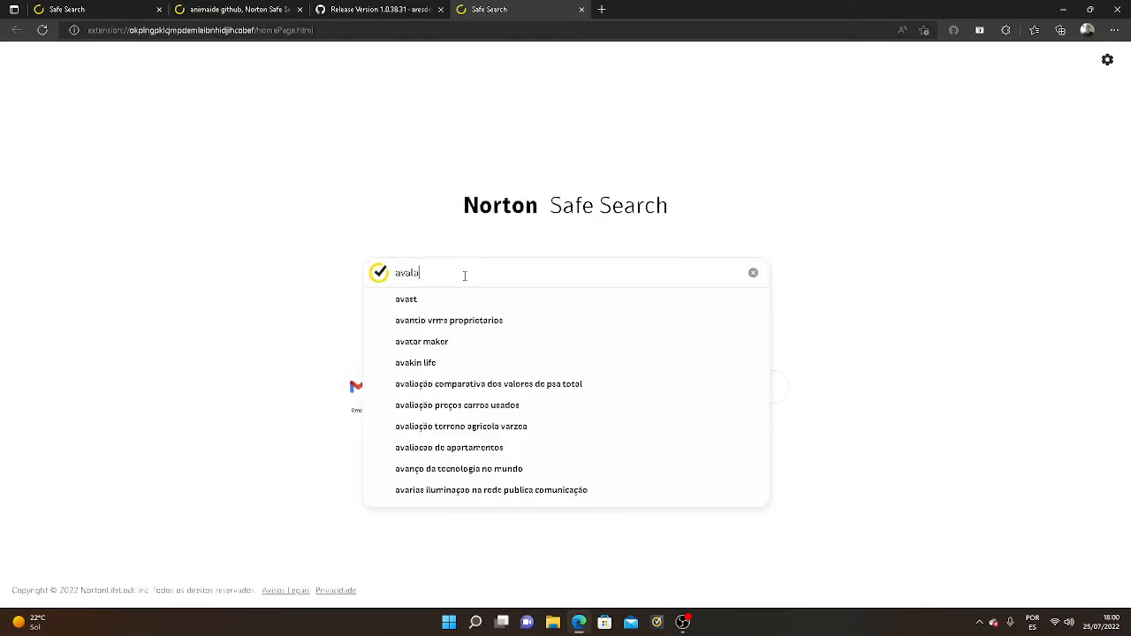
type("b")
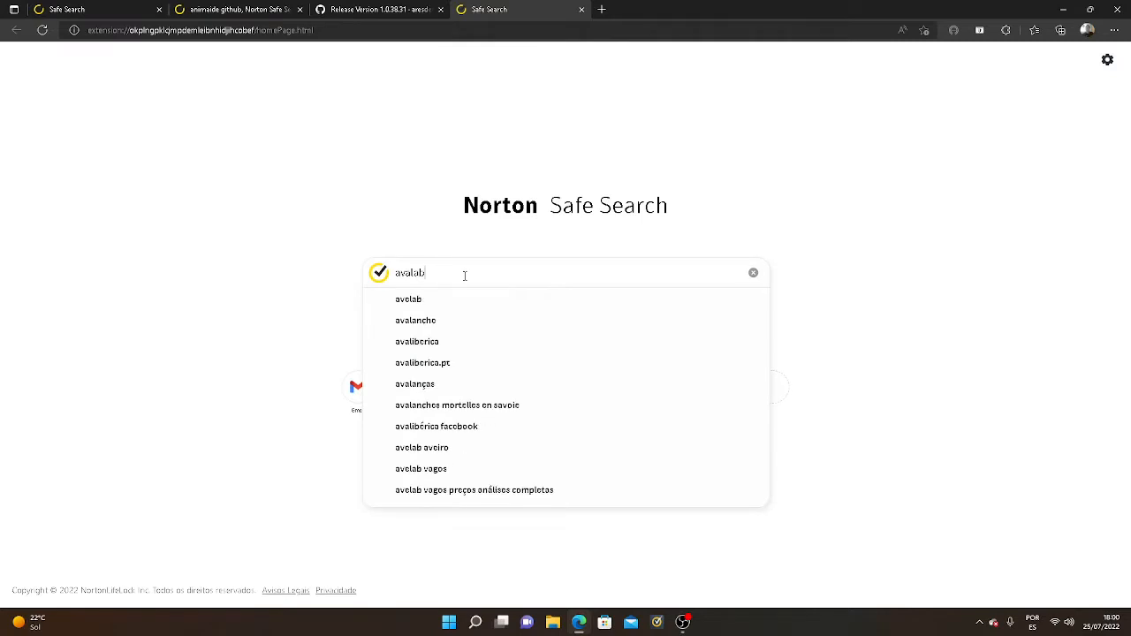
key("Return")
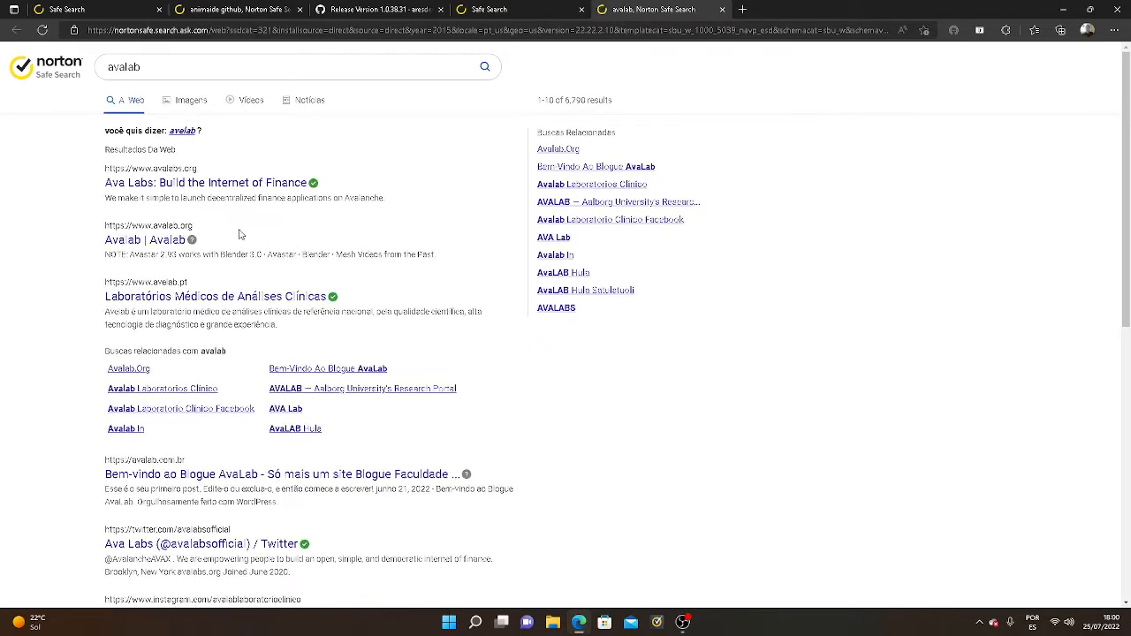
left_click(165, 236)
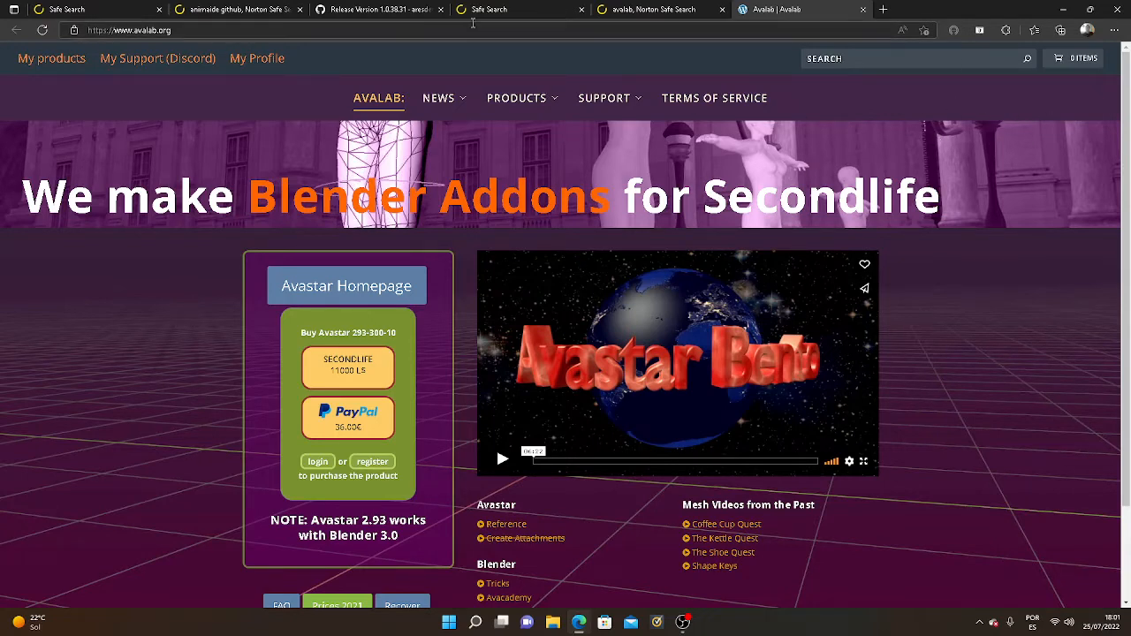
left_click(425, 11)
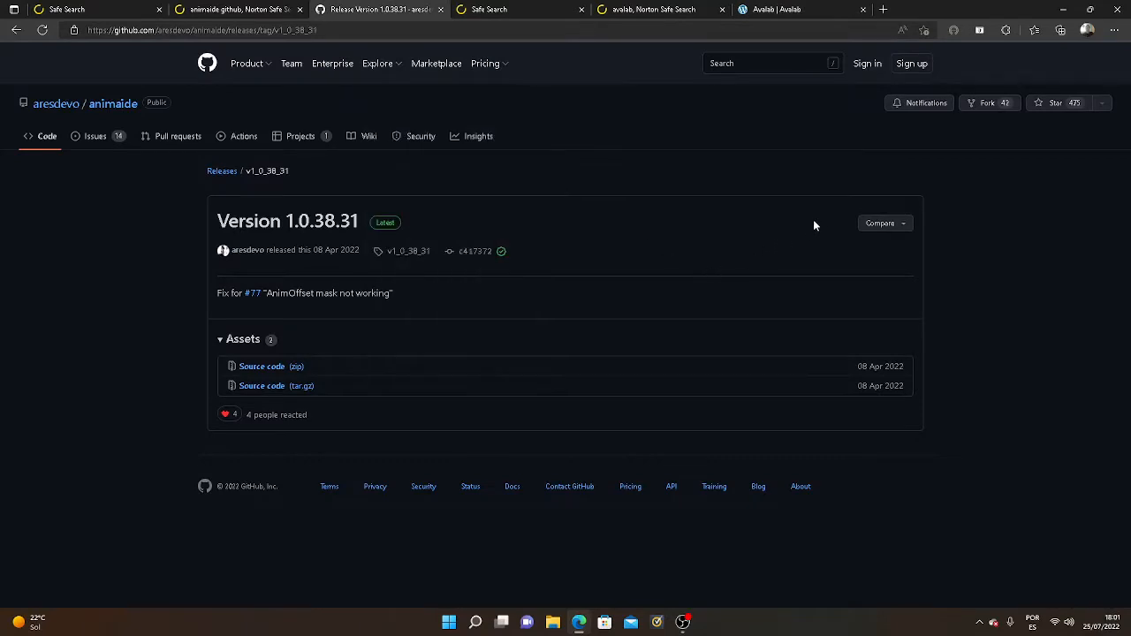
Search for "blender" in a new tab, open the blender.org download page and list its macOS, Linux and other versions.
left_click(884, 8)
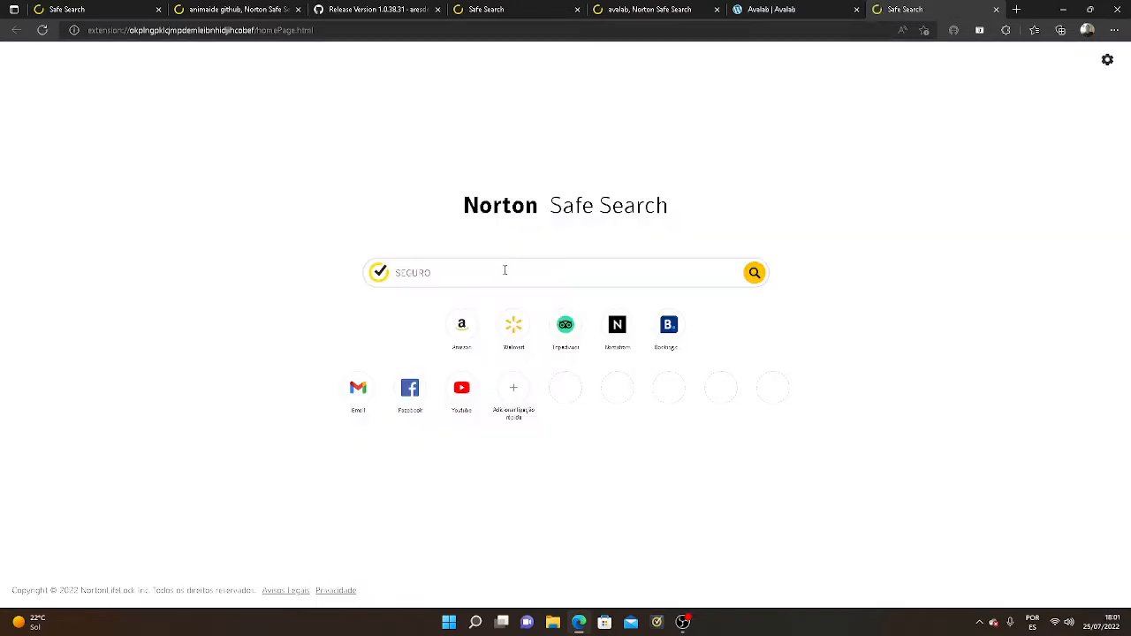
type("blender")
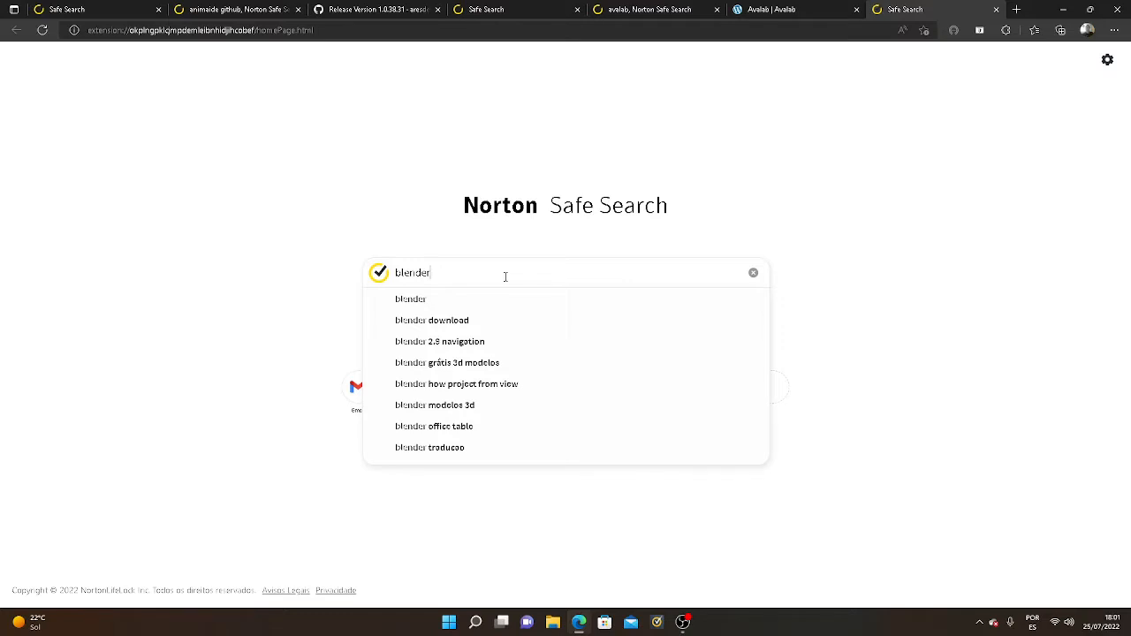
key("Return")
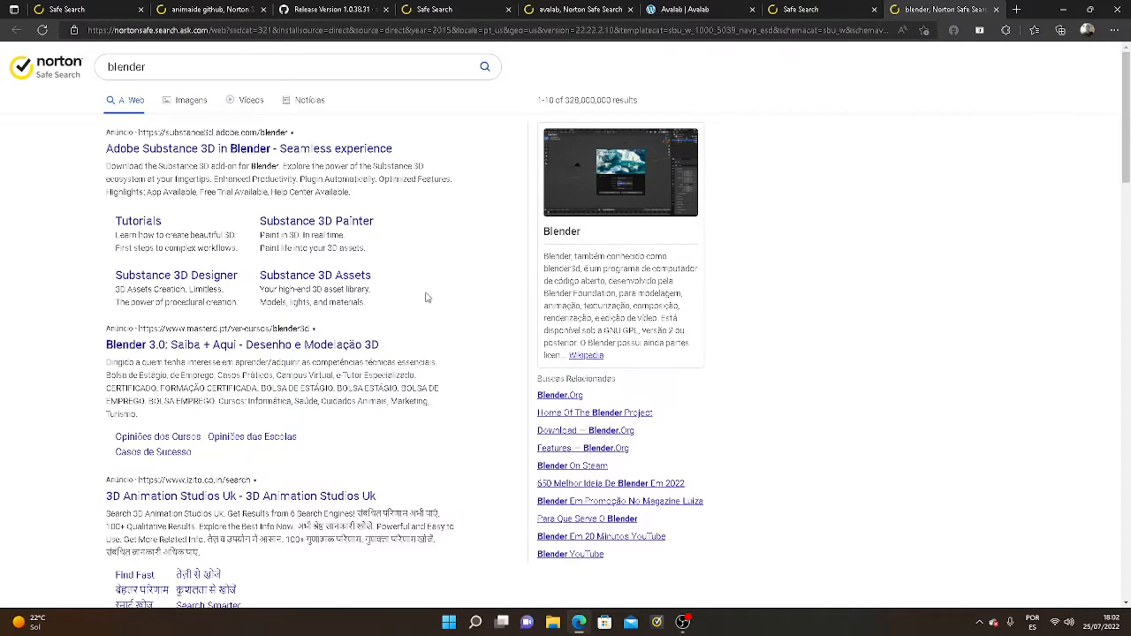
scroll(424, 301, "down", 2)
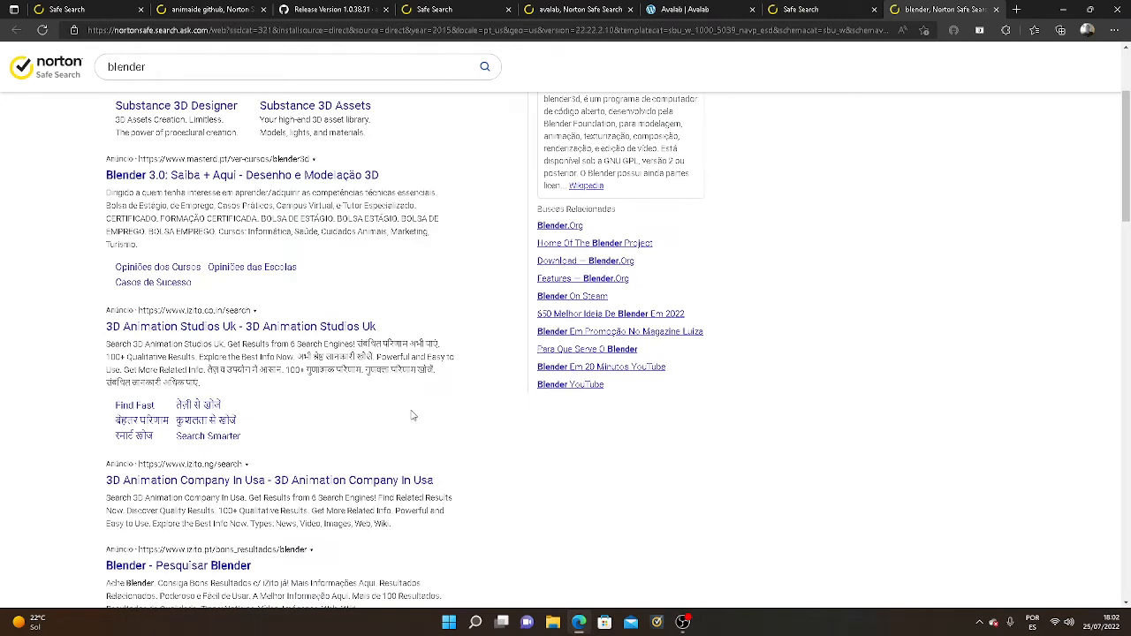
scroll(412, 415, "down", 1)
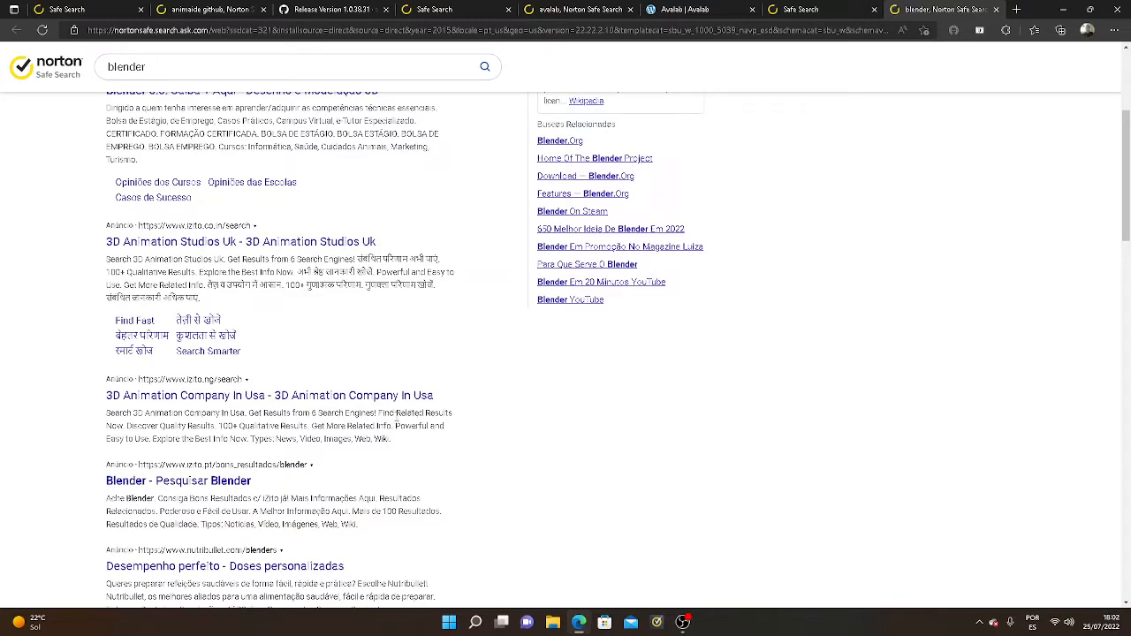
scroll(398, 411, "down", 1)
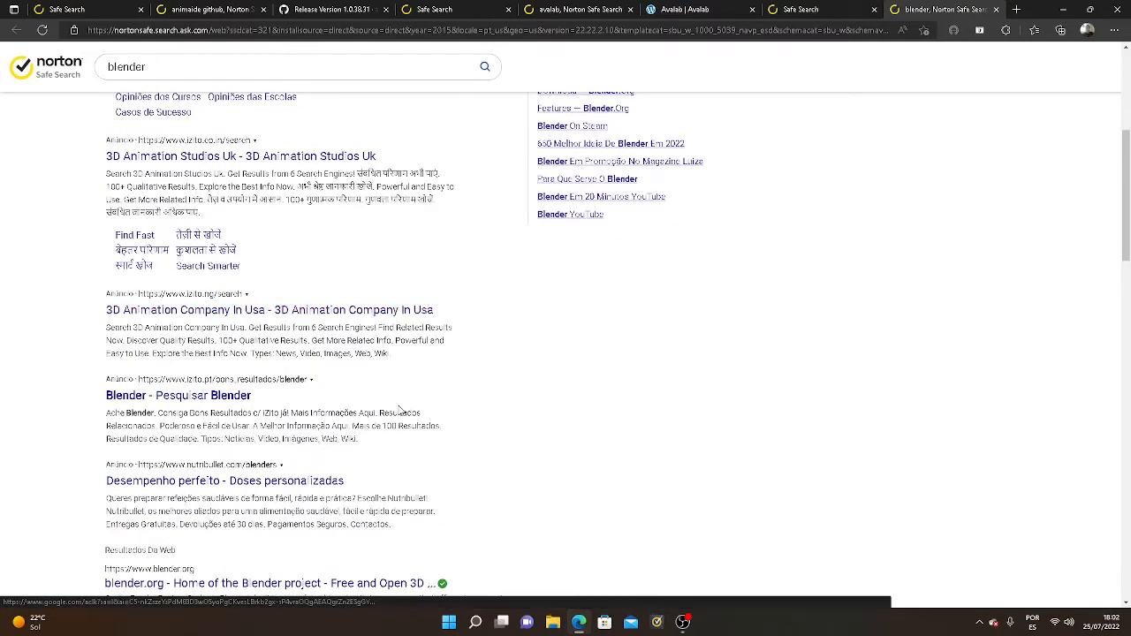
scroll(400, 411, "down", 2)
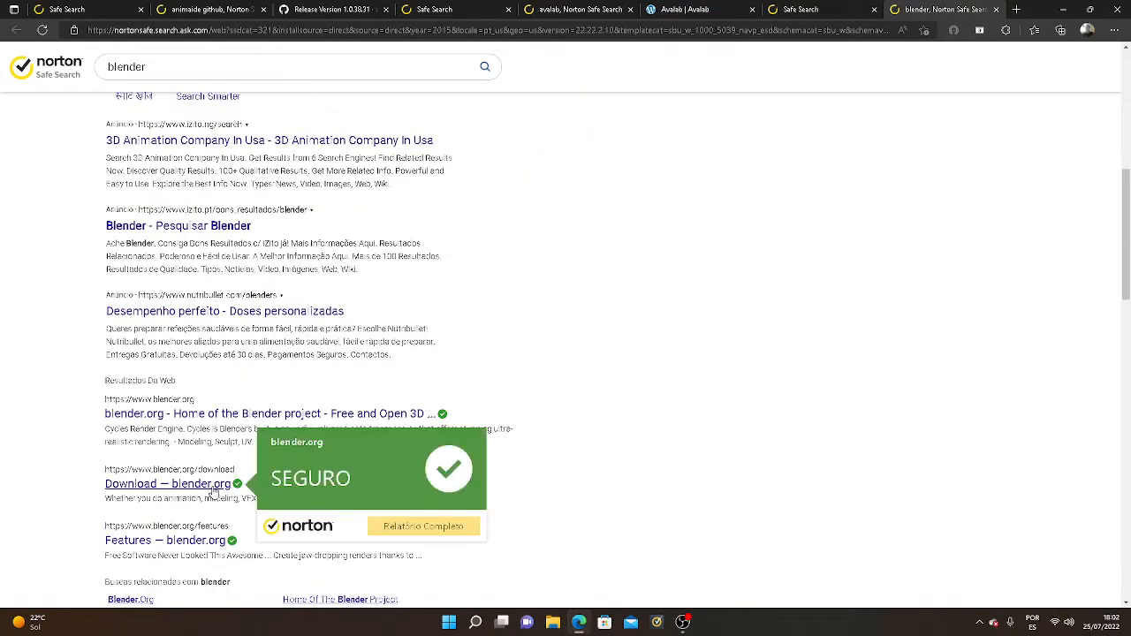
left_click(184, 483)
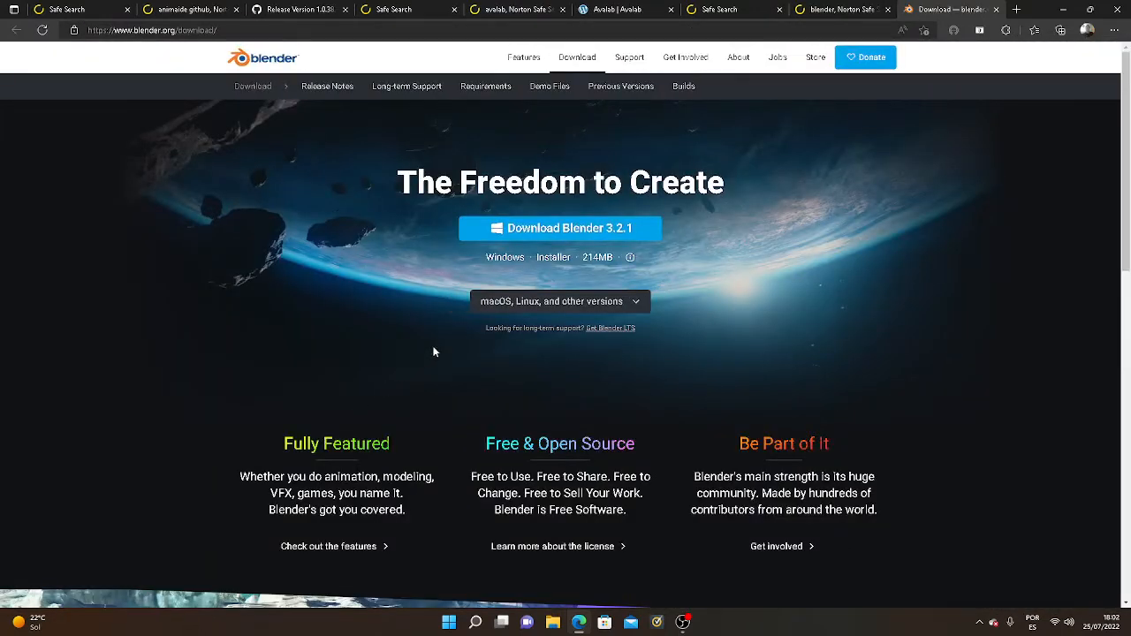
left_click(560, 301)
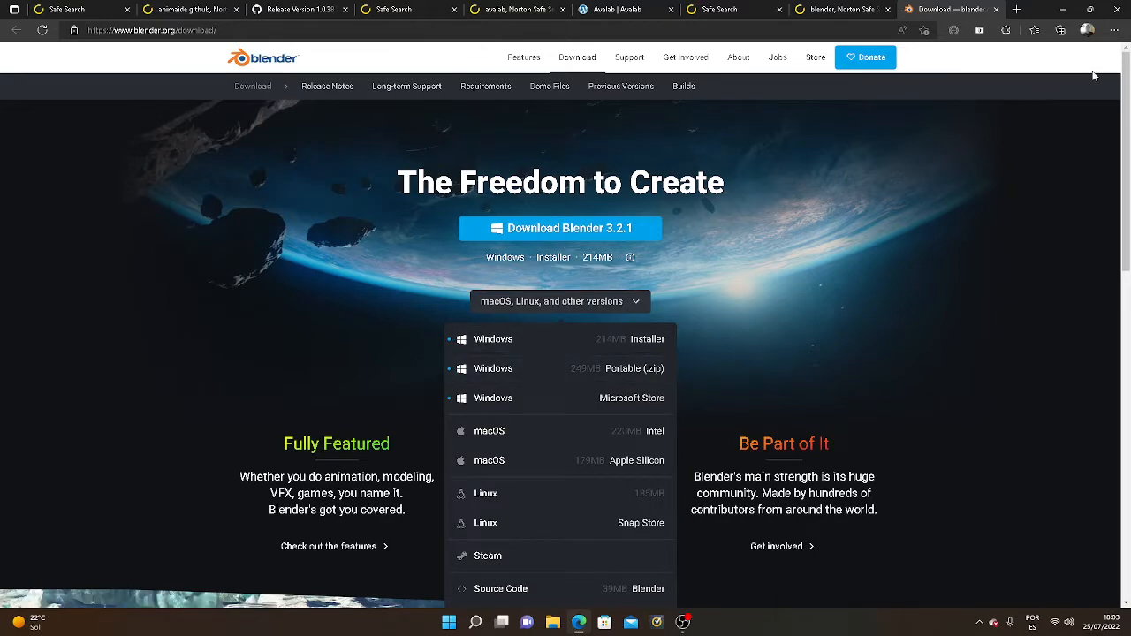
Close the browser, launch Blender from the desktop and dismiss its splash screen.
left_click(1116, 10)
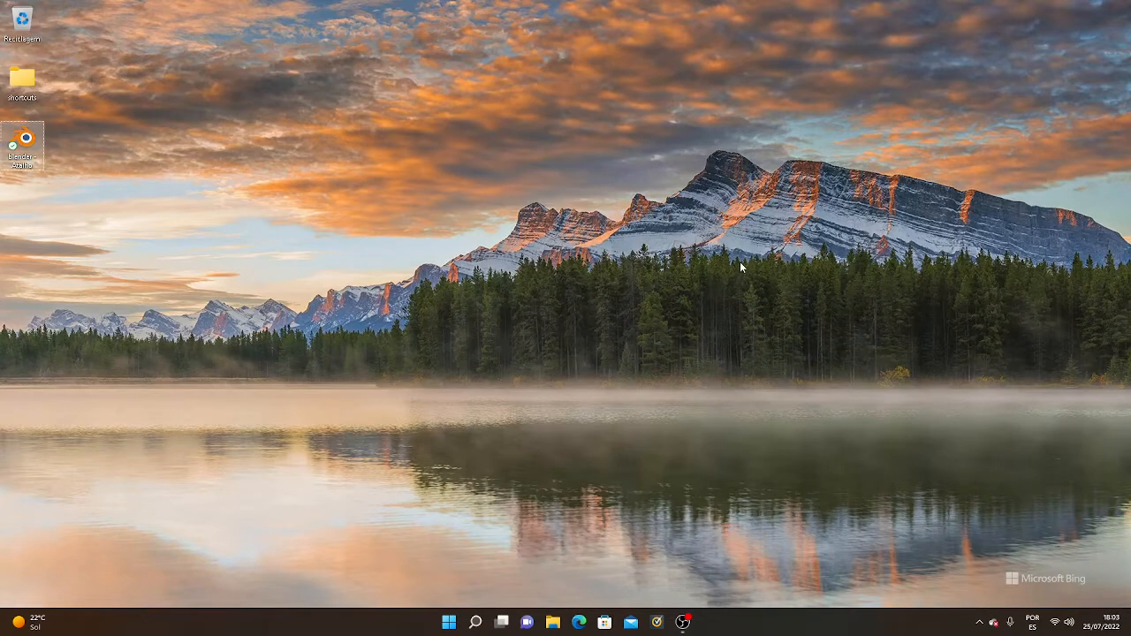
left_click_drag(740, 261, 508, 410)
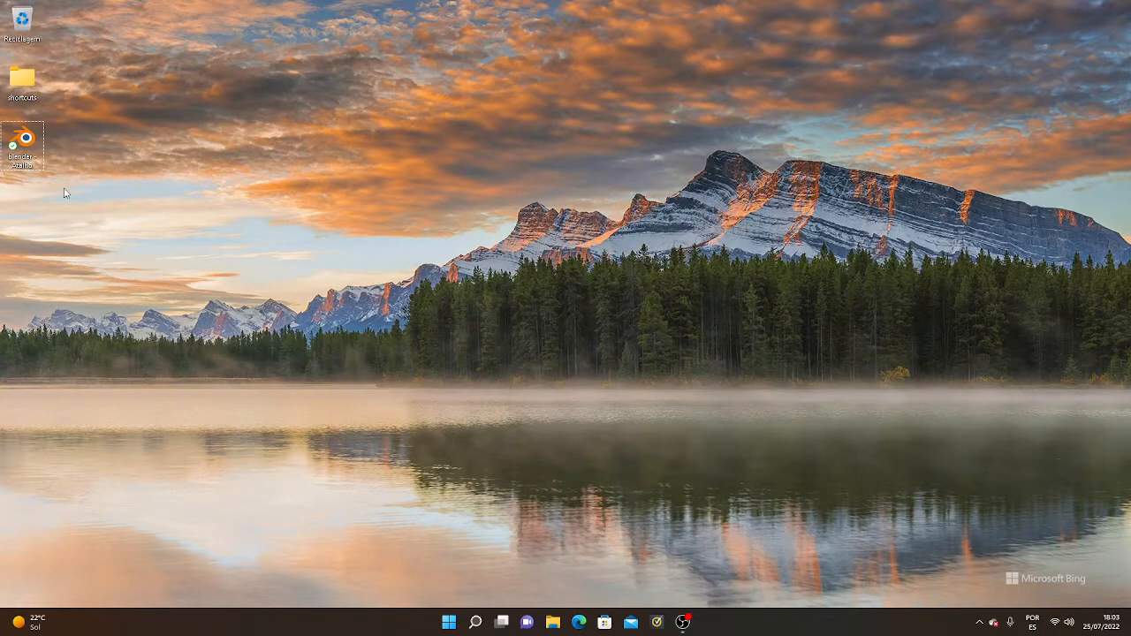
double_click(27, 151)
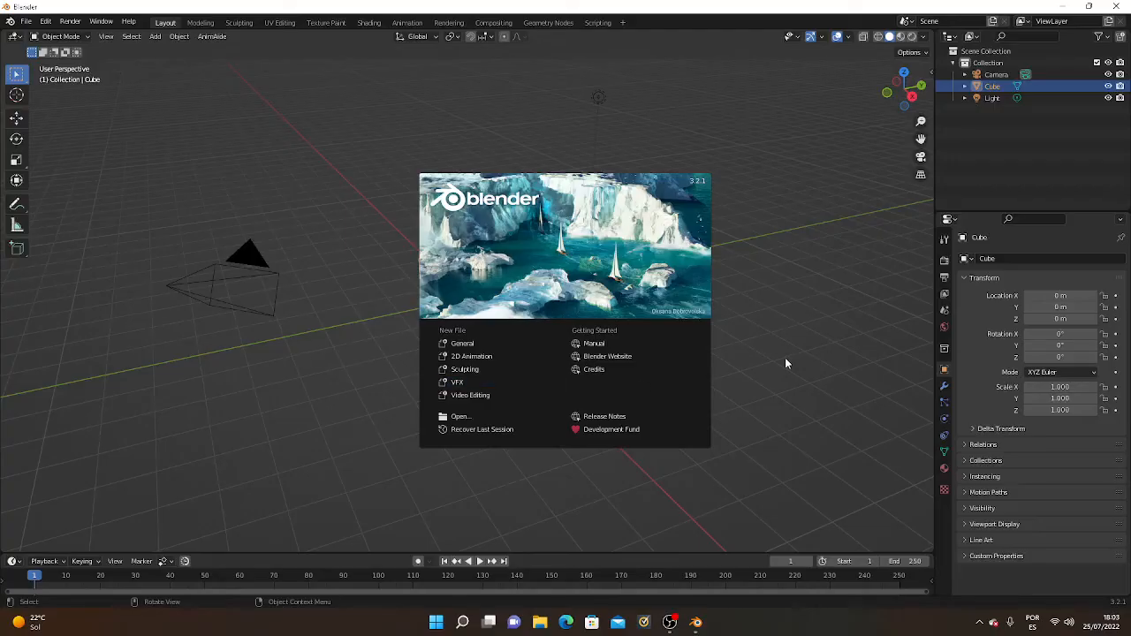
left_click(786, 359)
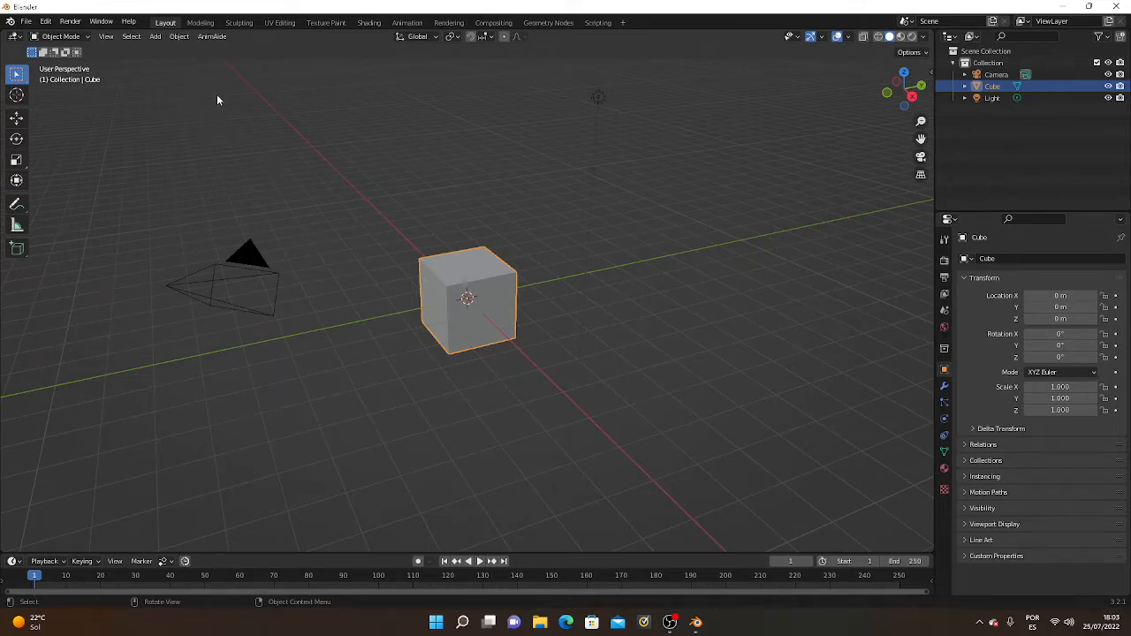
Show the 3D viewport's sidebar and examine the Avastar and Retarget add-on panels.
left_click(931, 73)
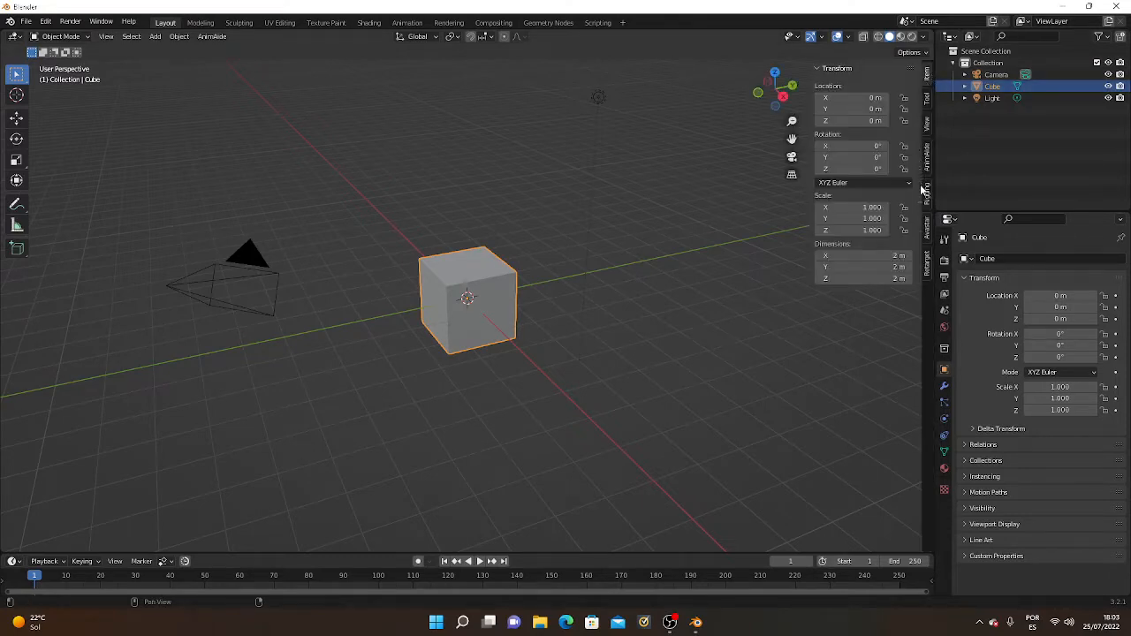
left_click(926, 229)
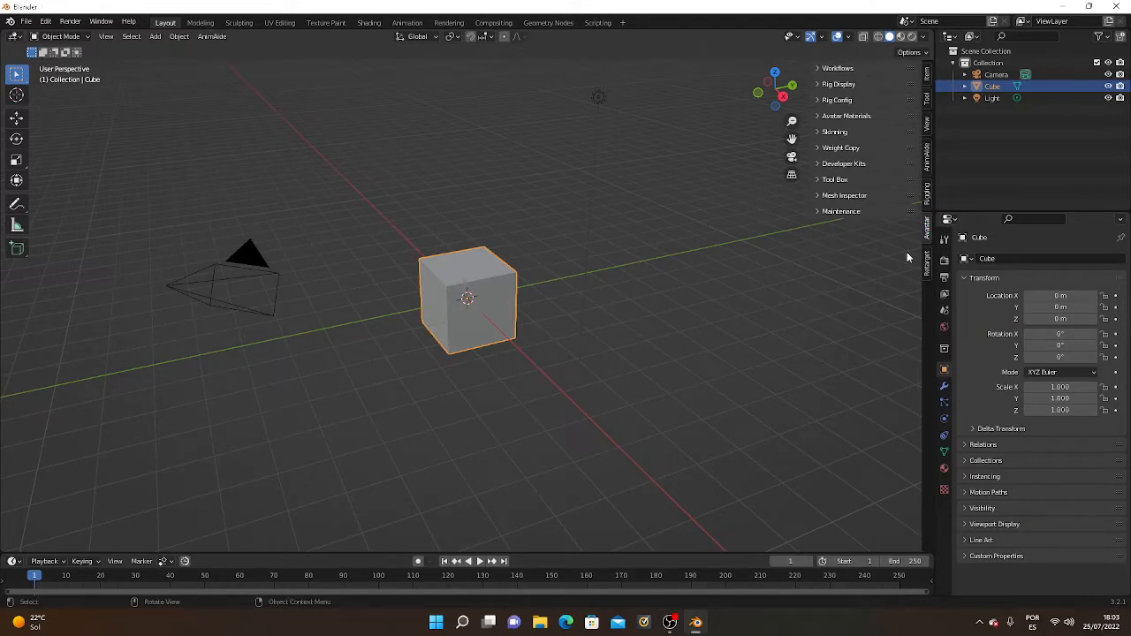
left_click(927, 269)
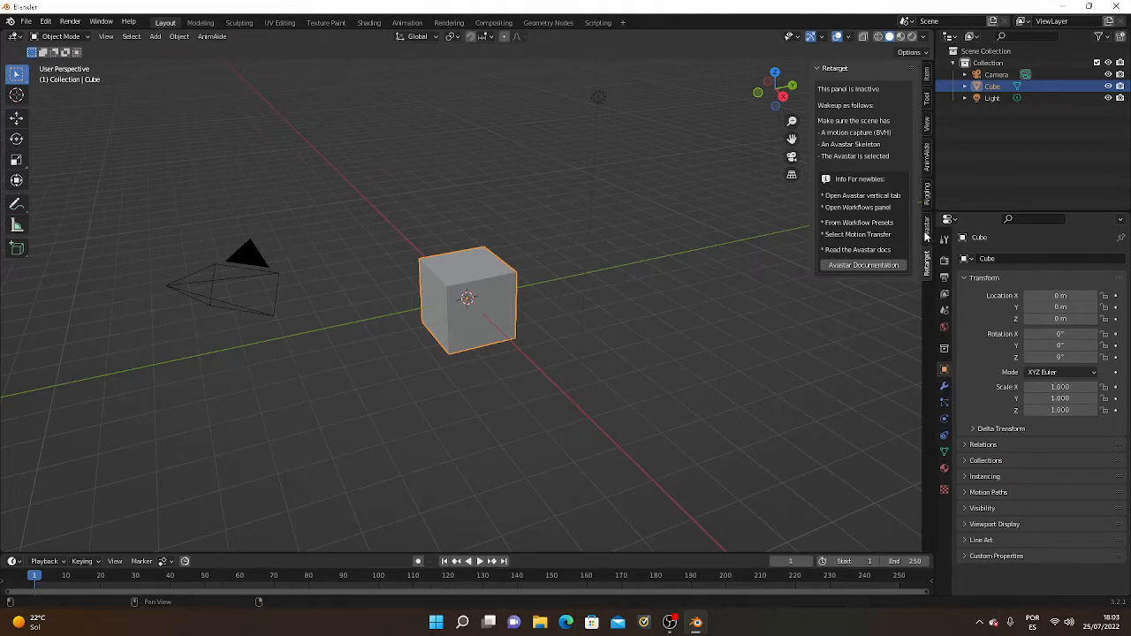
left_click(927, 228)
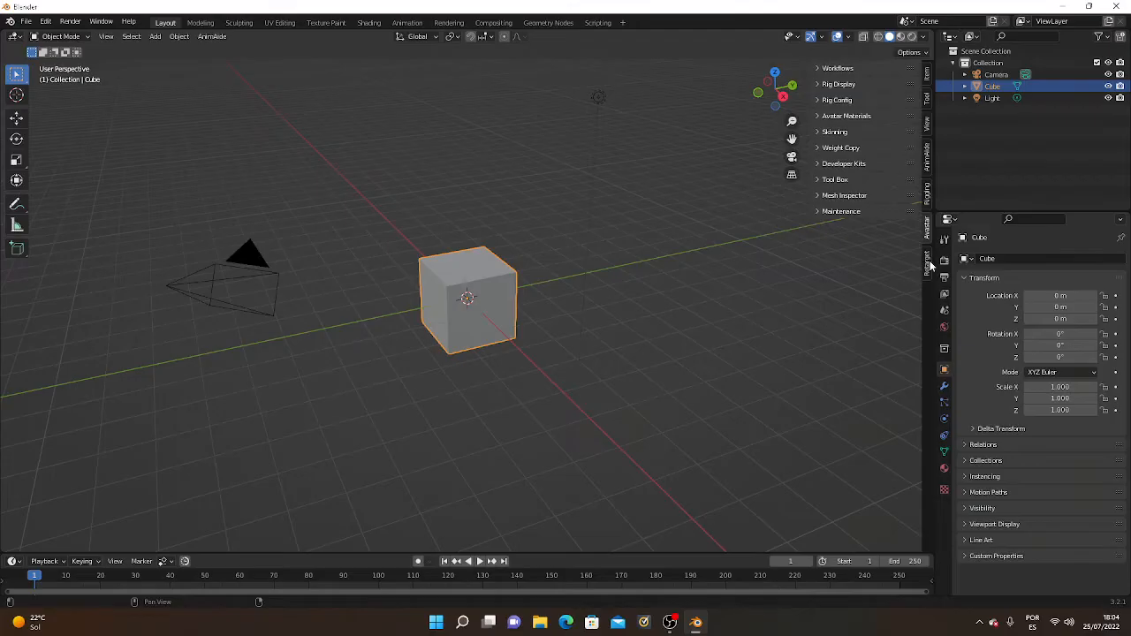
left_click(927, 264)
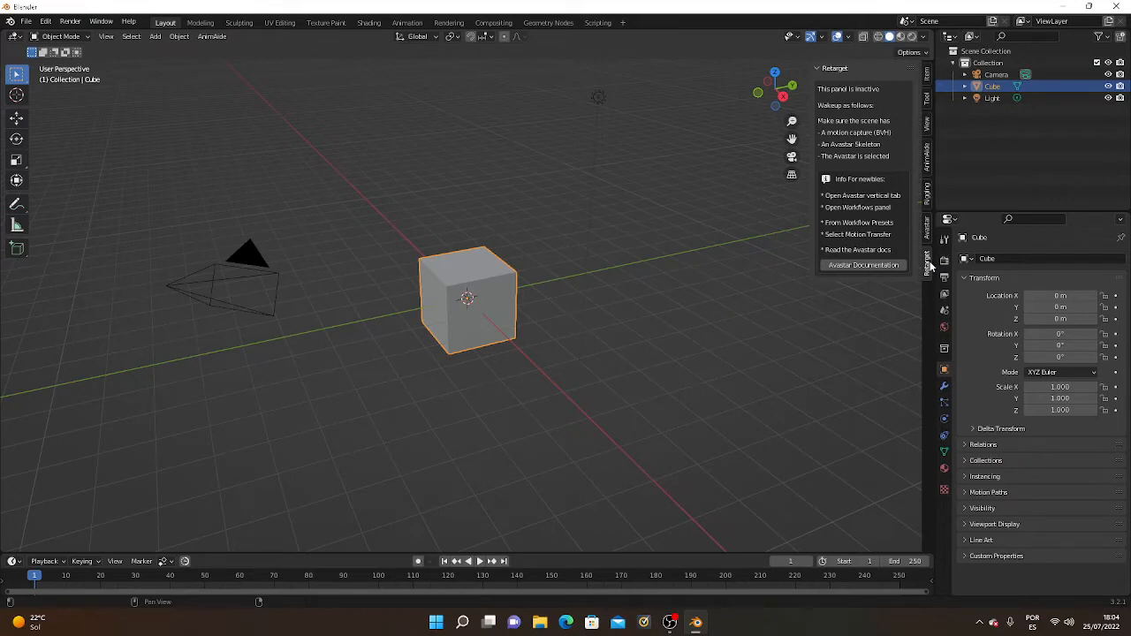
left_click(928, 232)
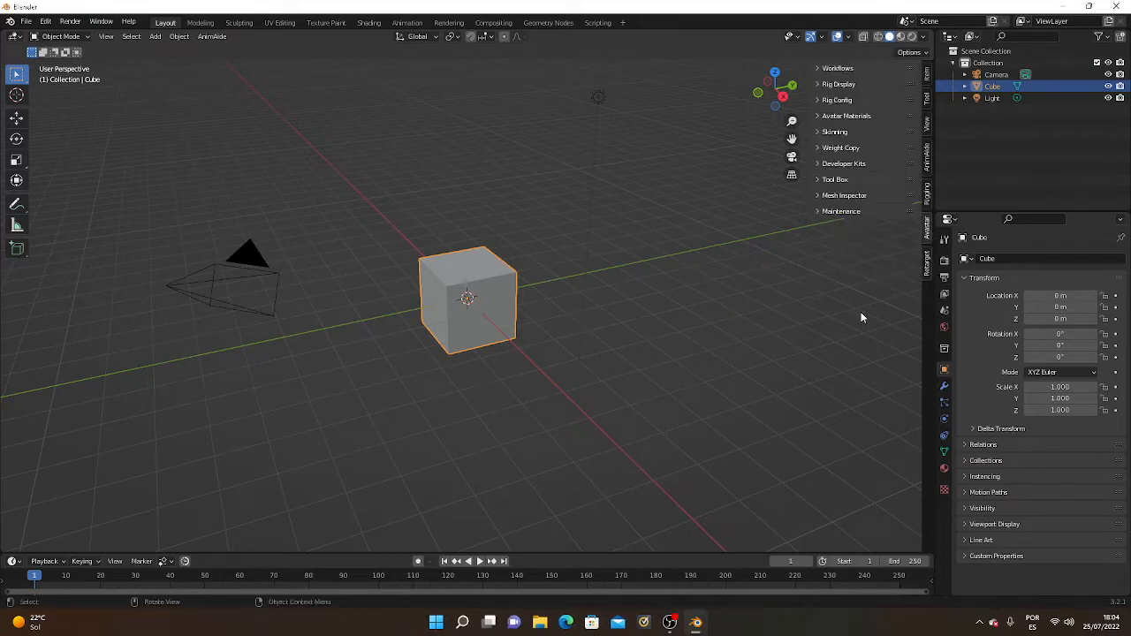
Open the avastar animation template to load the rigged avatar.
left_click(27, 21)
mouse_move(57, 35)
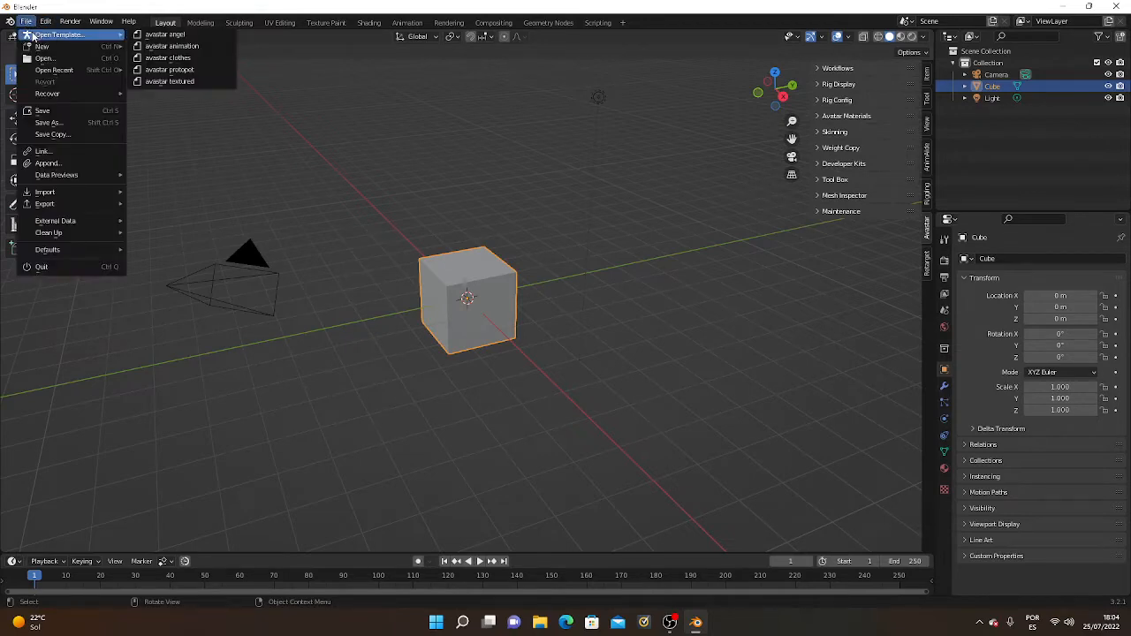
left_click(183, 50)
scroll(436, 261, "up", 3)
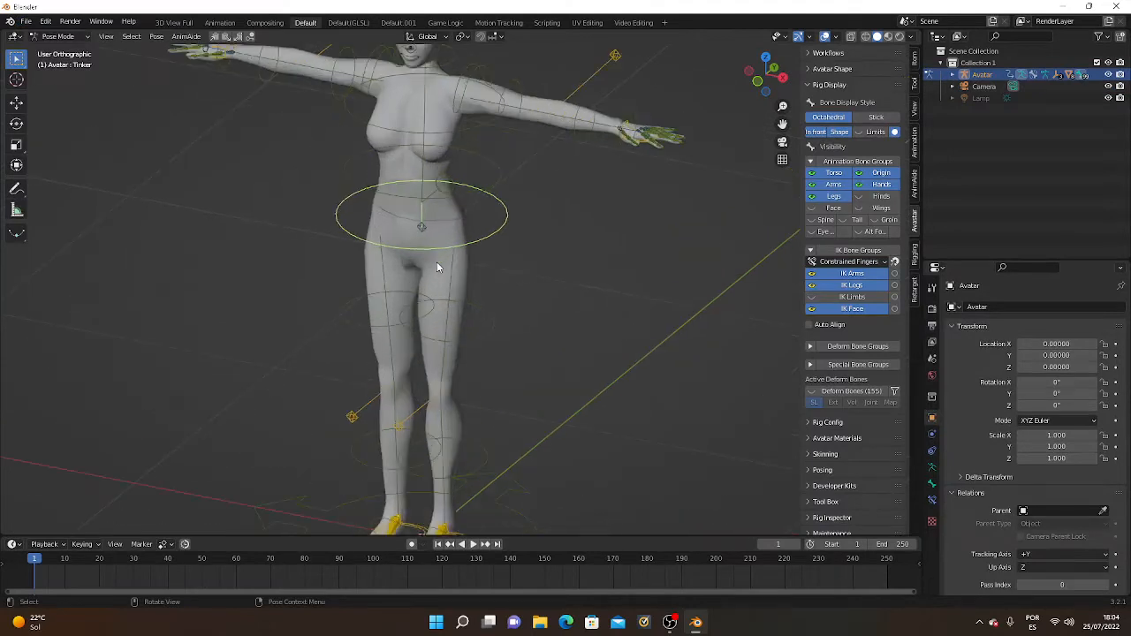
scroll(437, 262, "down", 2)
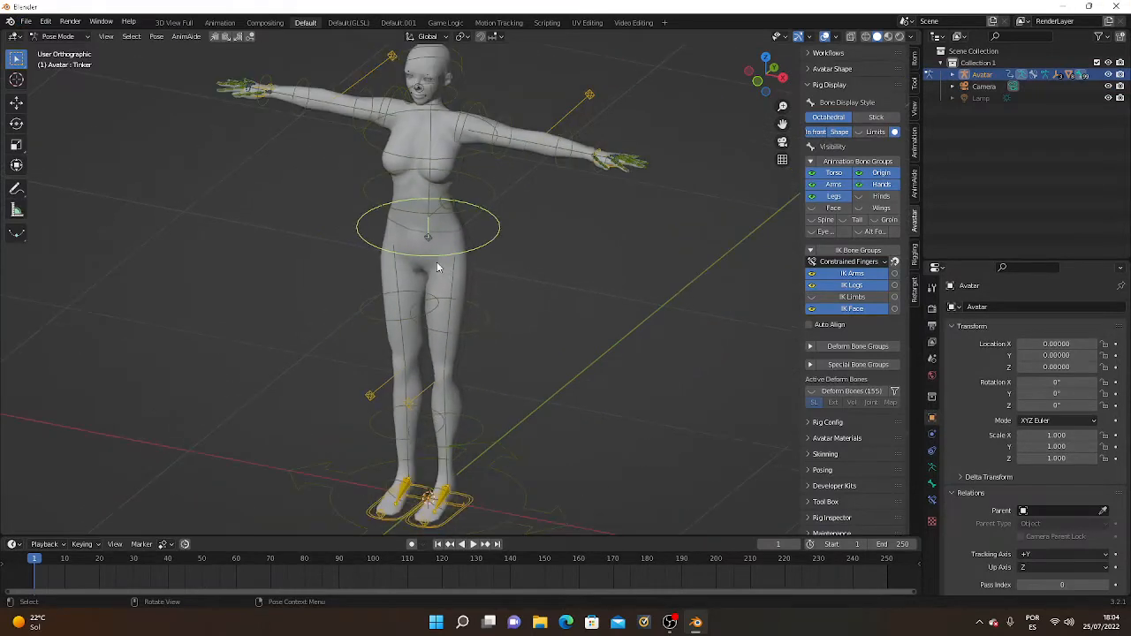
scroll(437, 263, "down", 1)
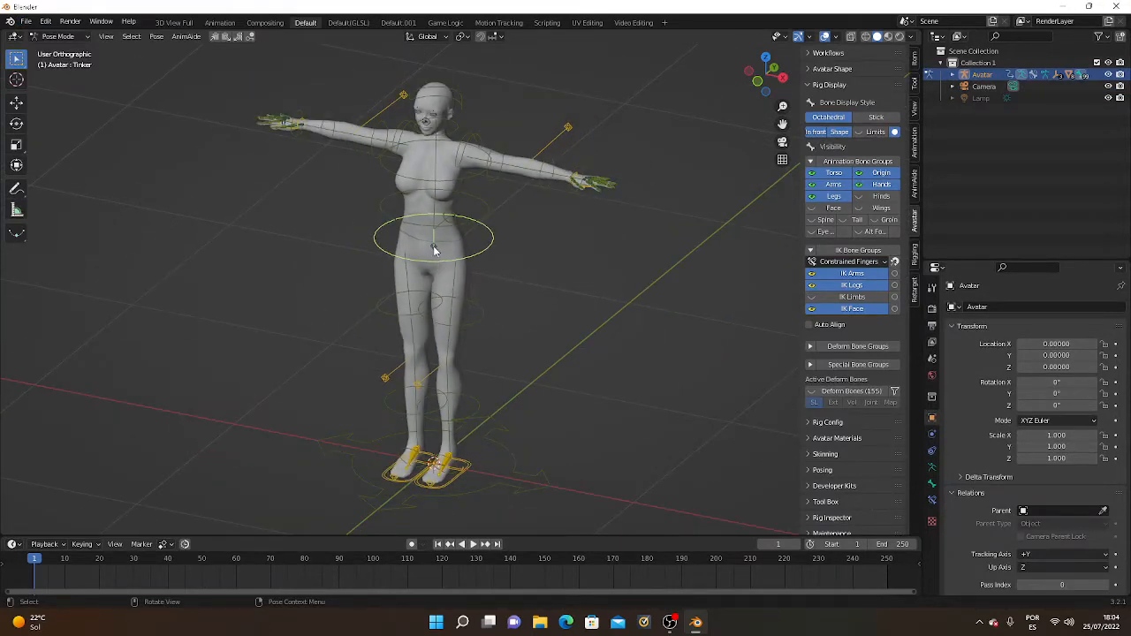
scroll(431, 239, "down", 1)
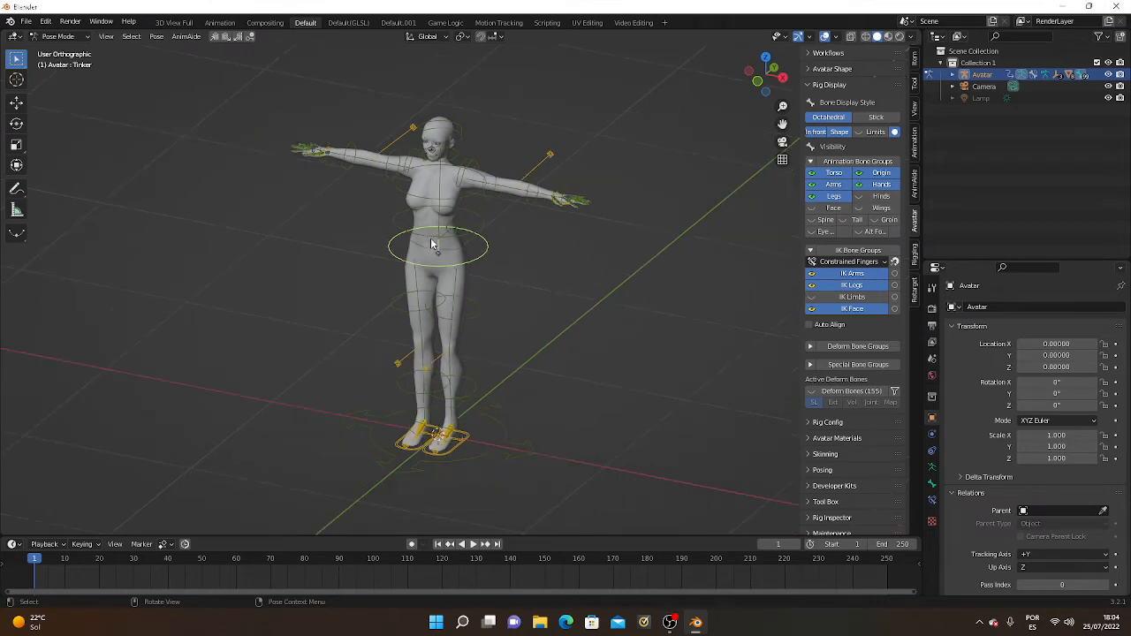
scroll(430, 238, "up", 2)
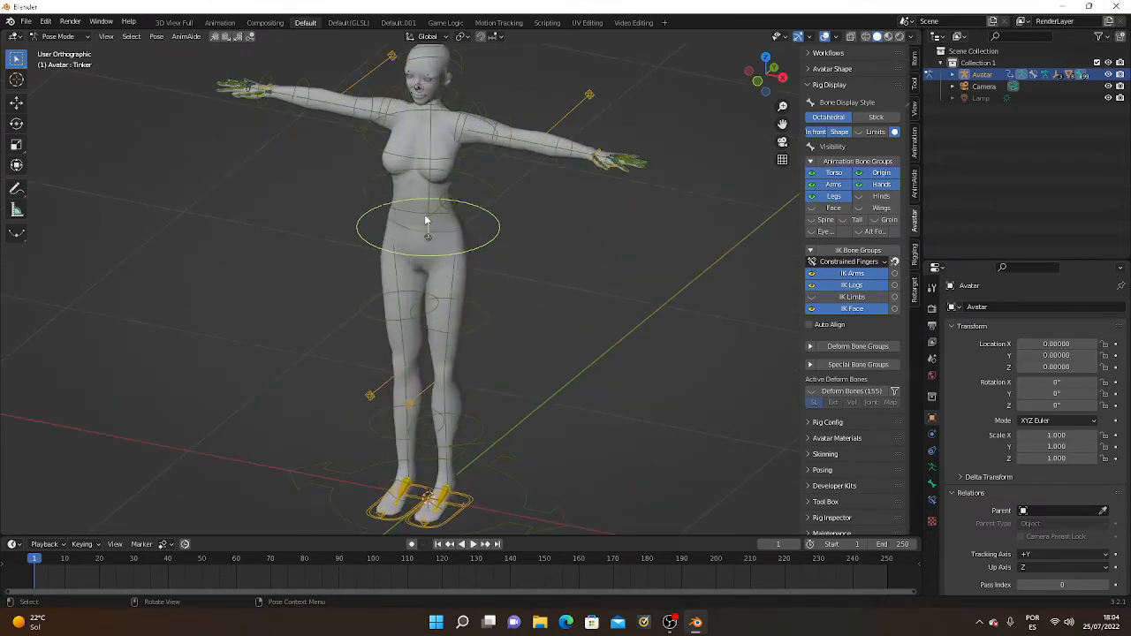
scroll(409, 222, "down", 2)
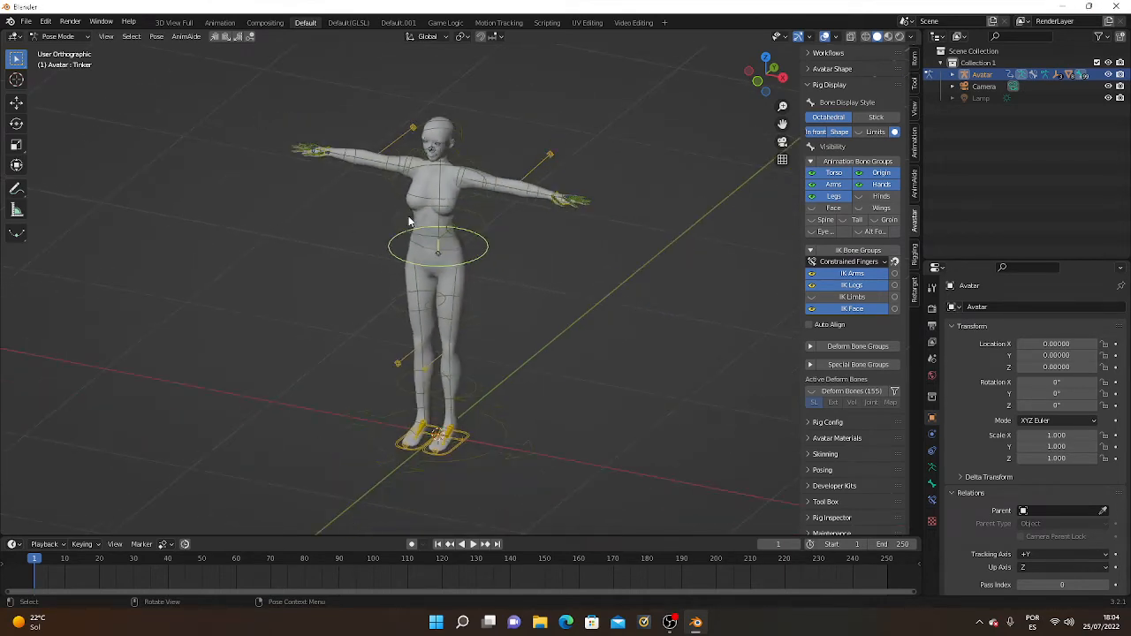
scroll(409, 222, "up", 2)
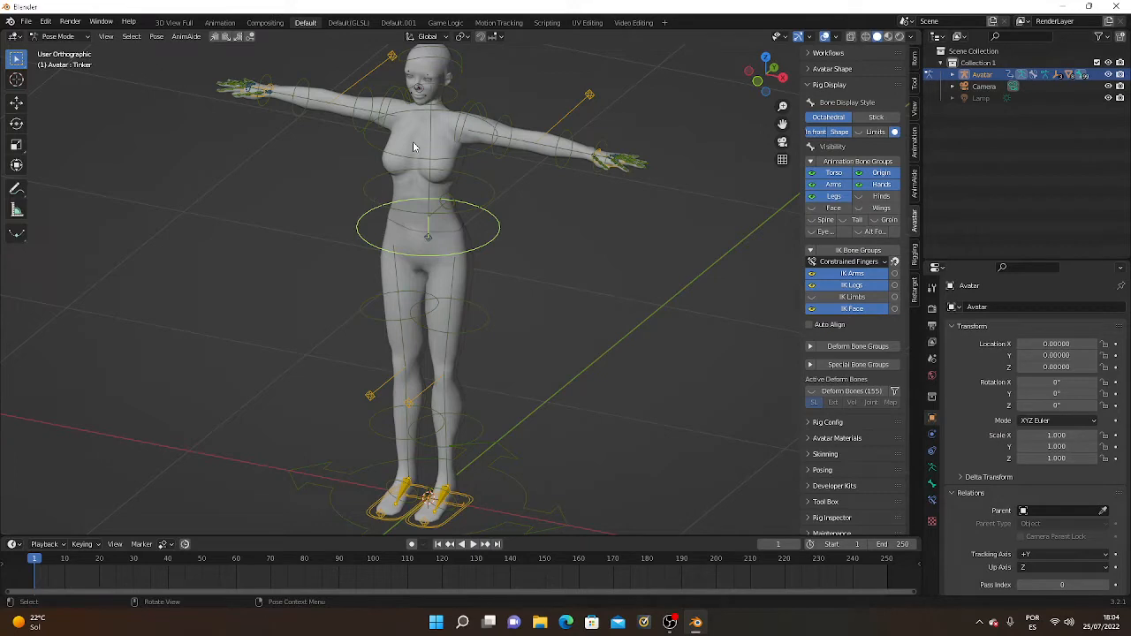
Import output1.bvh from the Documents folder as an SL Animation, assigning it with Retarget to Origin and Cleanup action enabled.
left_click(27, 22)
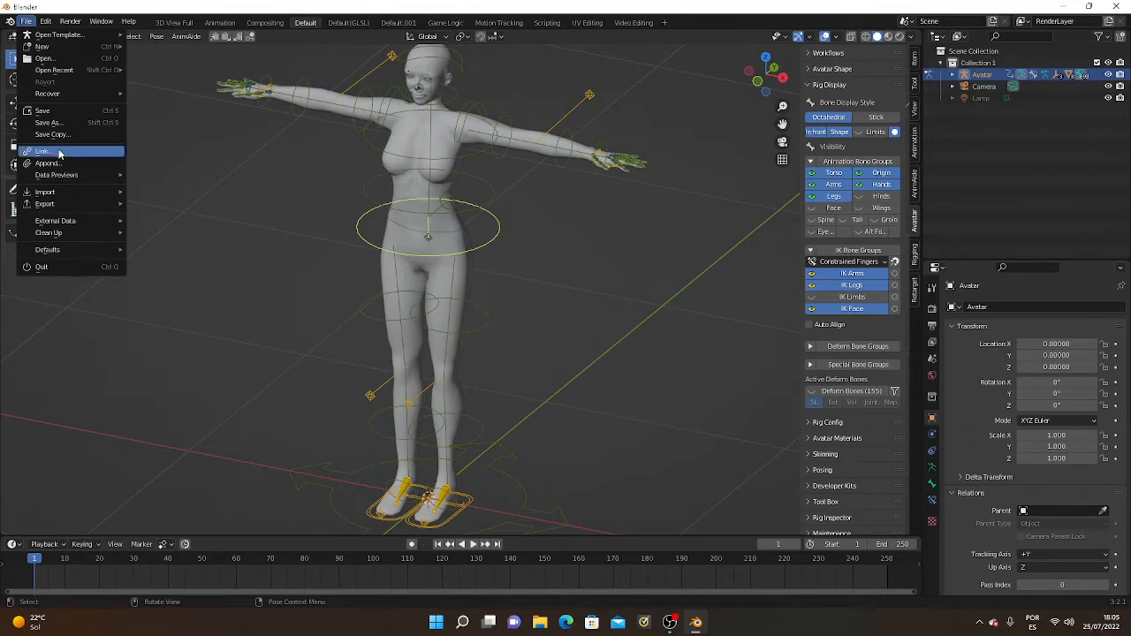
mouse_move(66, 193)
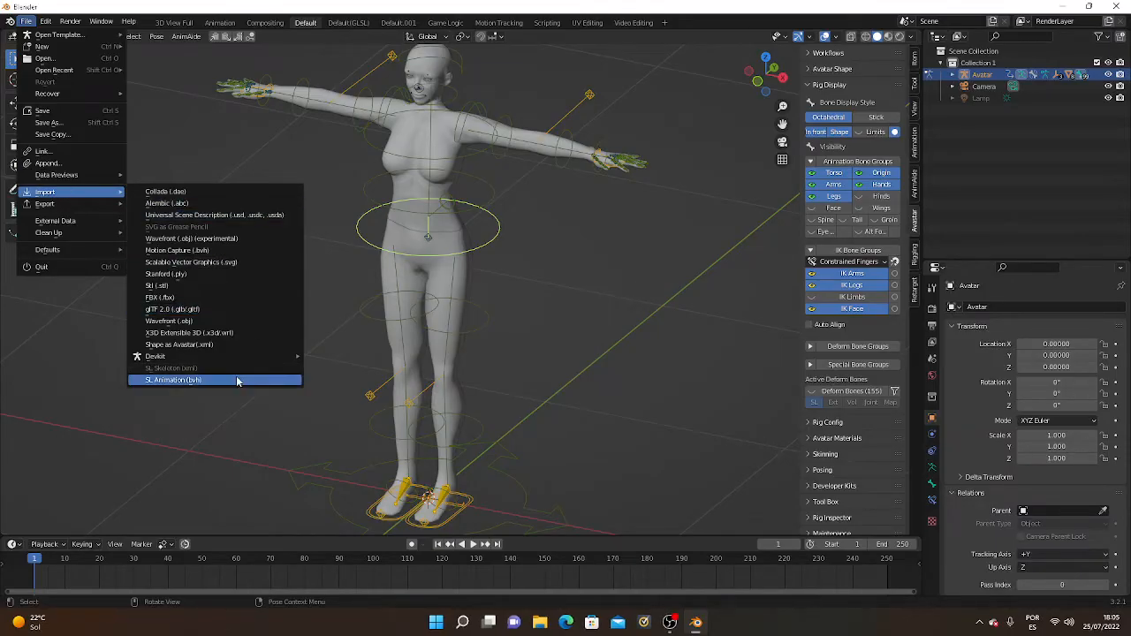
left_click(191, 380)
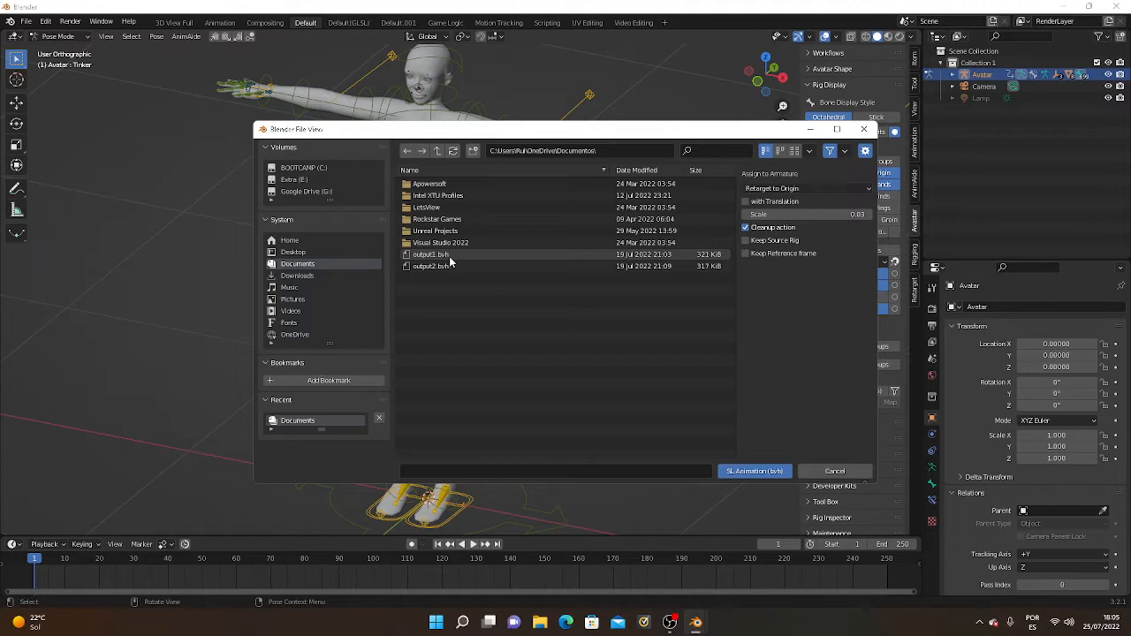
left_click(450, 258)
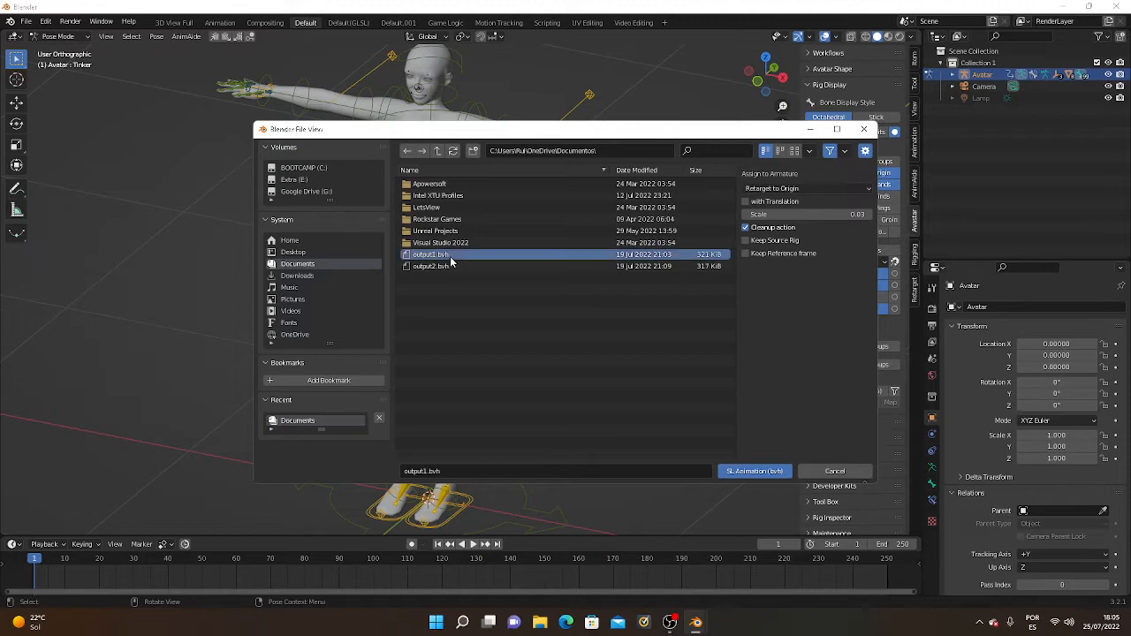
left_click(757, 473)
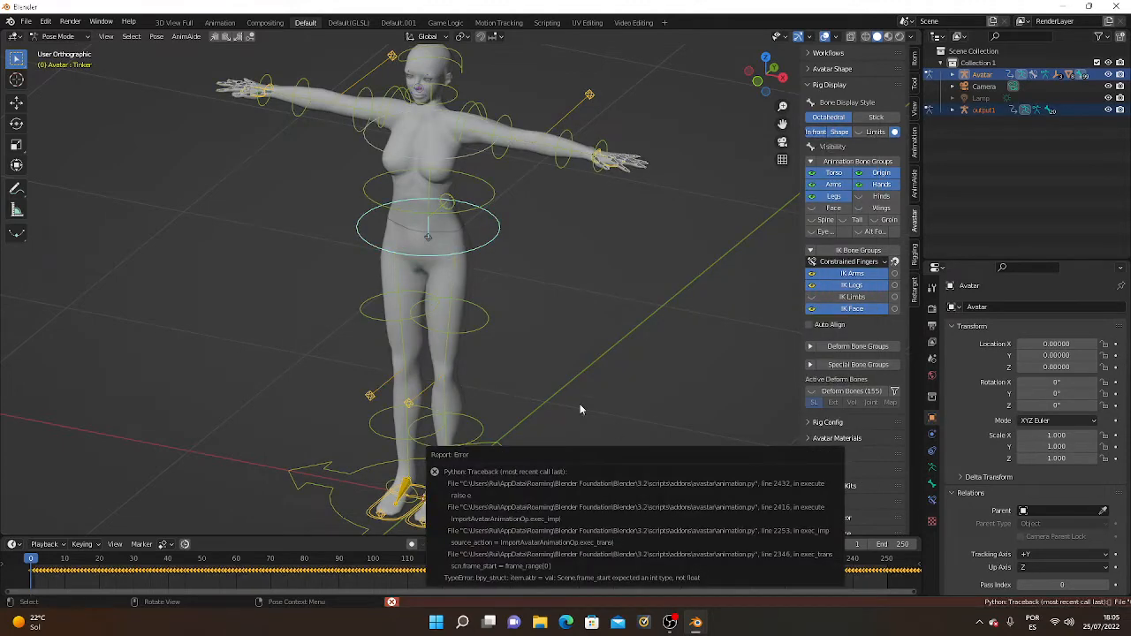
Switch the Avatar rig and the imported output1 armature from Pose Mode to Edit Mode.
scroll(552, 457, "down", 4)
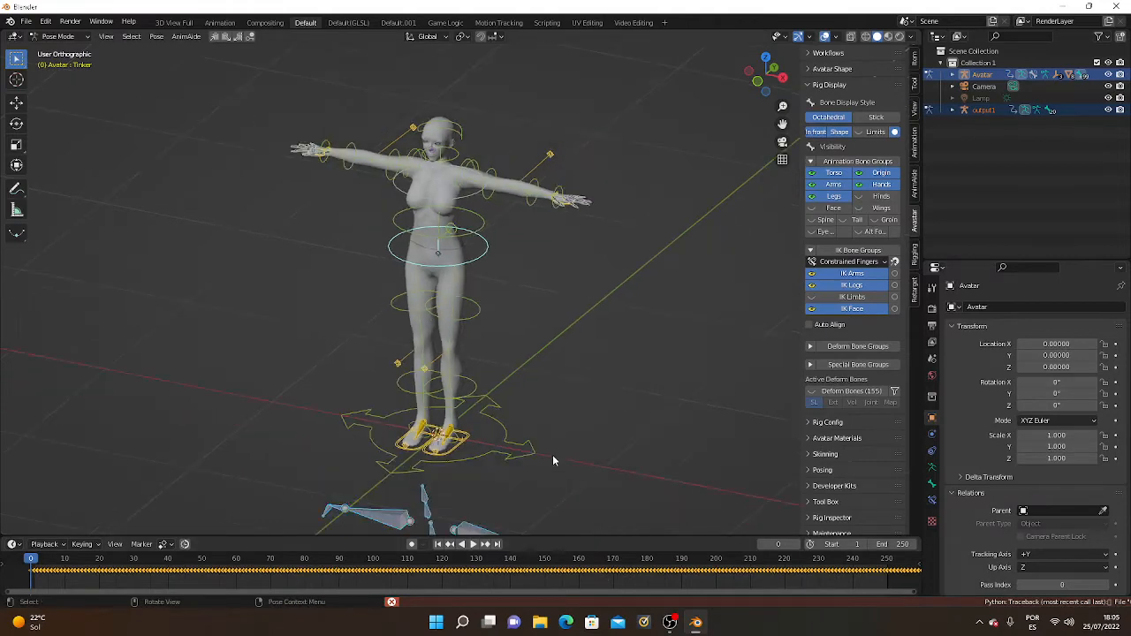
scroll(553, 456, "down", 1)
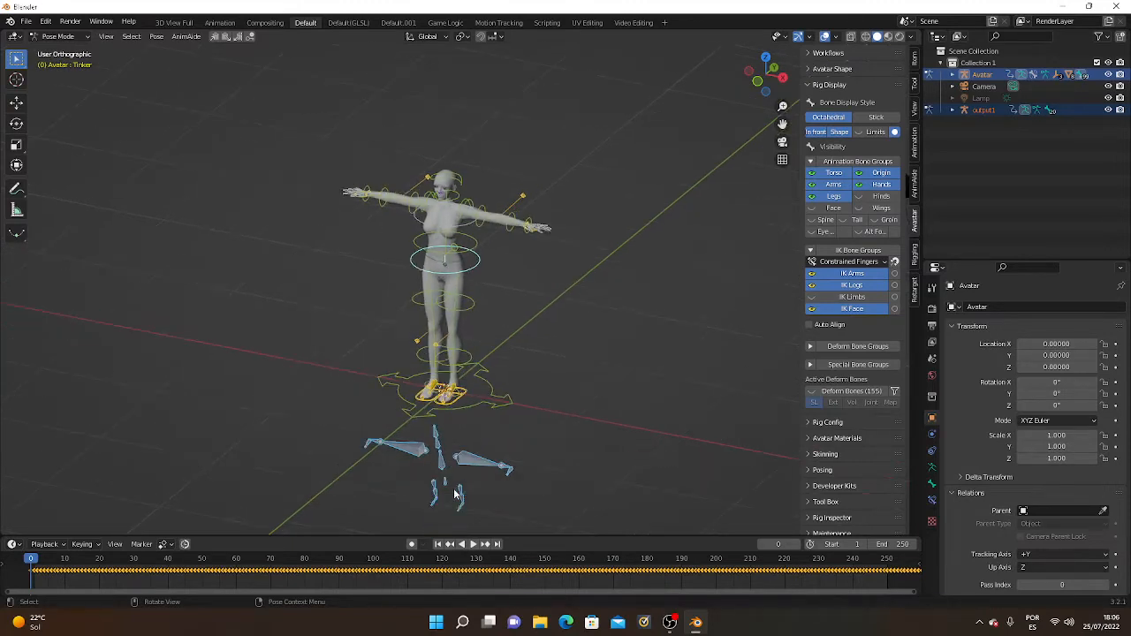
scroll(443, 436, "up", 2)
left_click(46, 38)
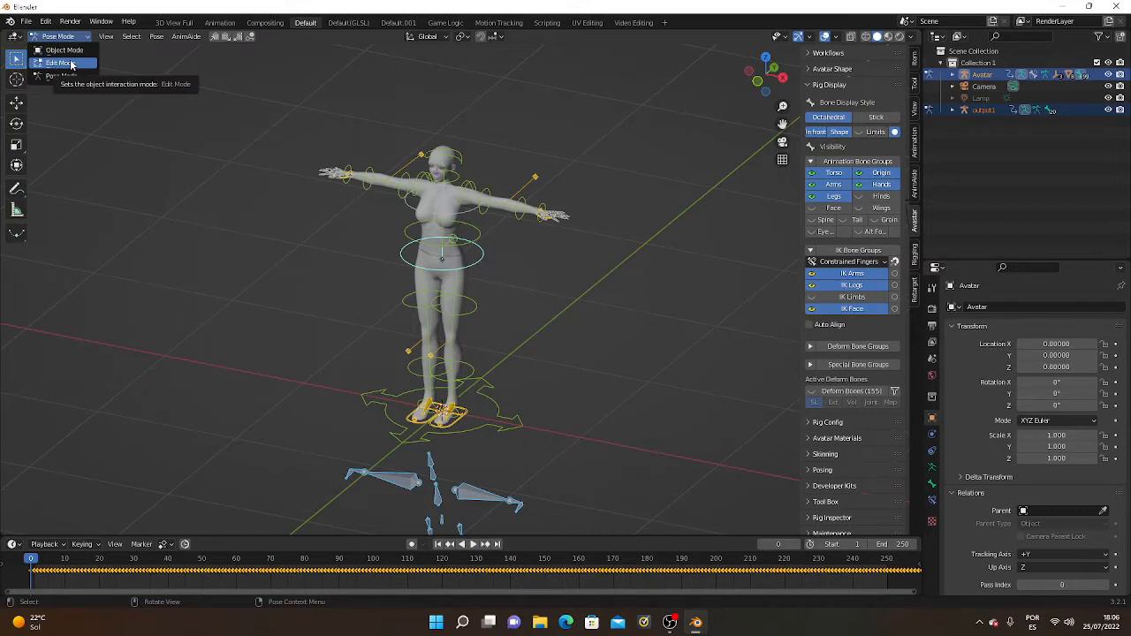
left_click(71, 64)
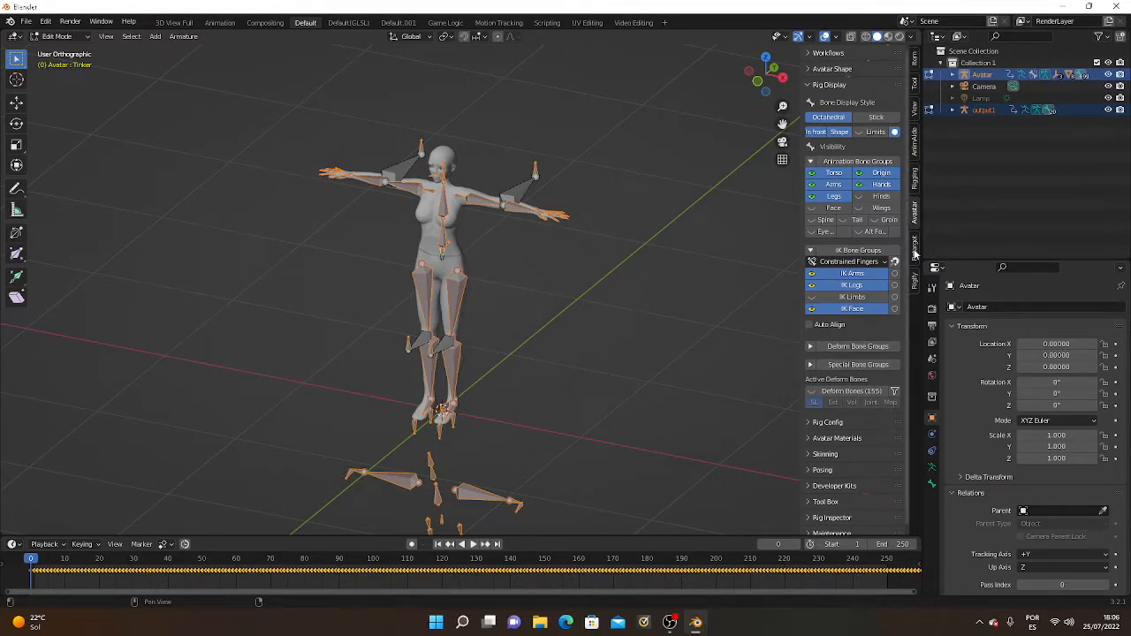
Enable translation in the Retarget transfer settings and transfer the motion from the output1 armature to the Avatar rig.
left_click(915, 253)
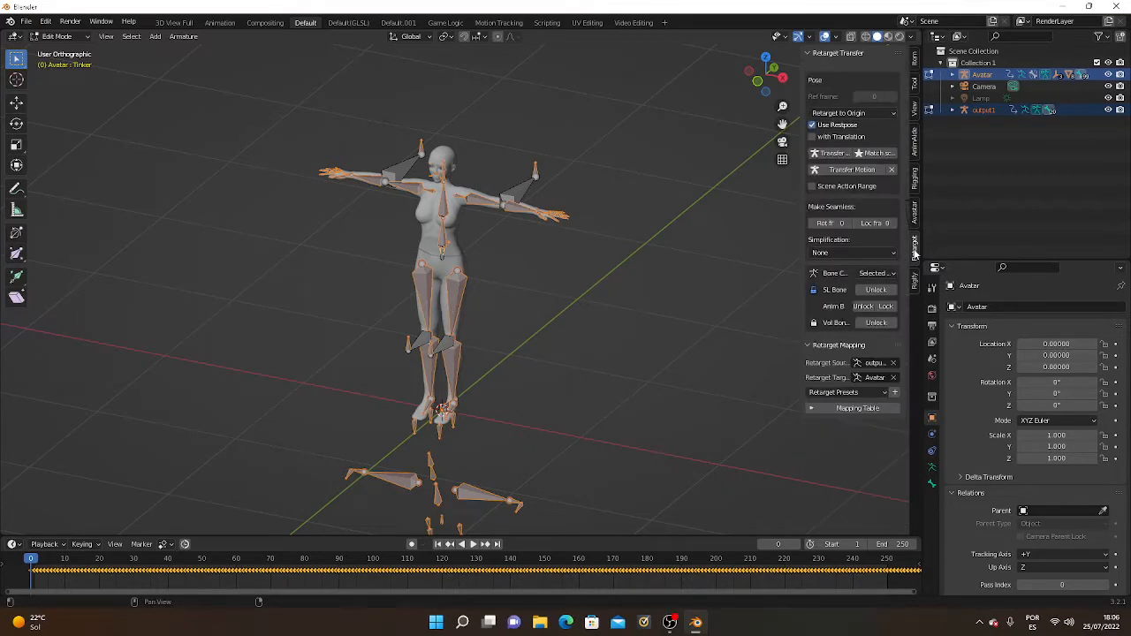
left_click(831, 138)
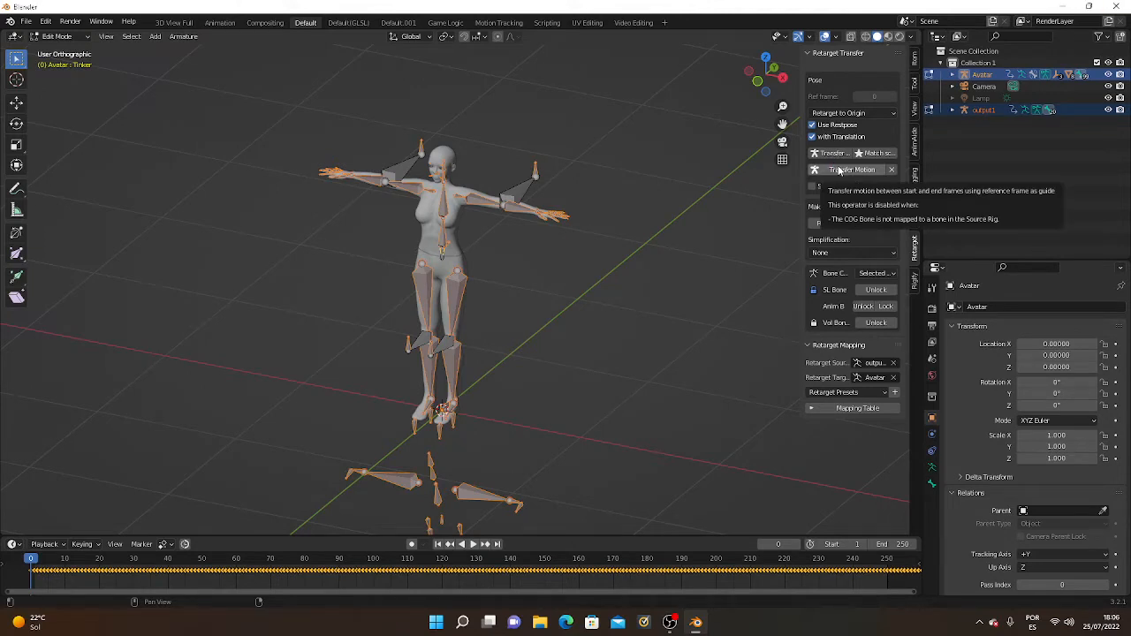
left_click(840, 170)
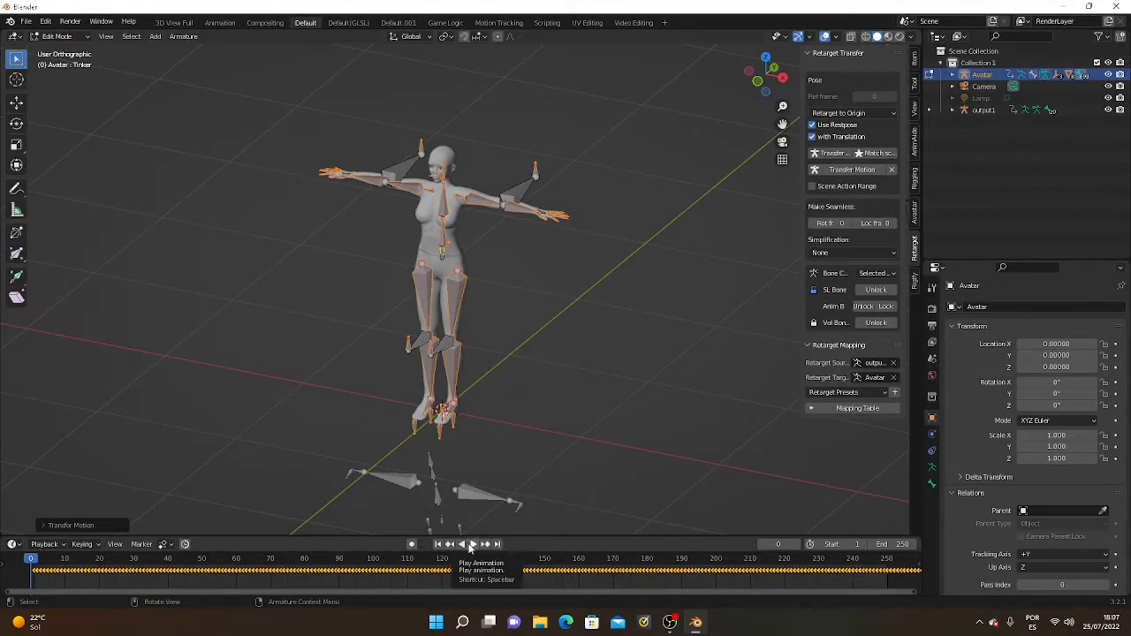
Switch to Object Mode and examine how the avatar and its control bones sit relative to the output1 armature.
left_click(56, 36)
left_click(68, 53)
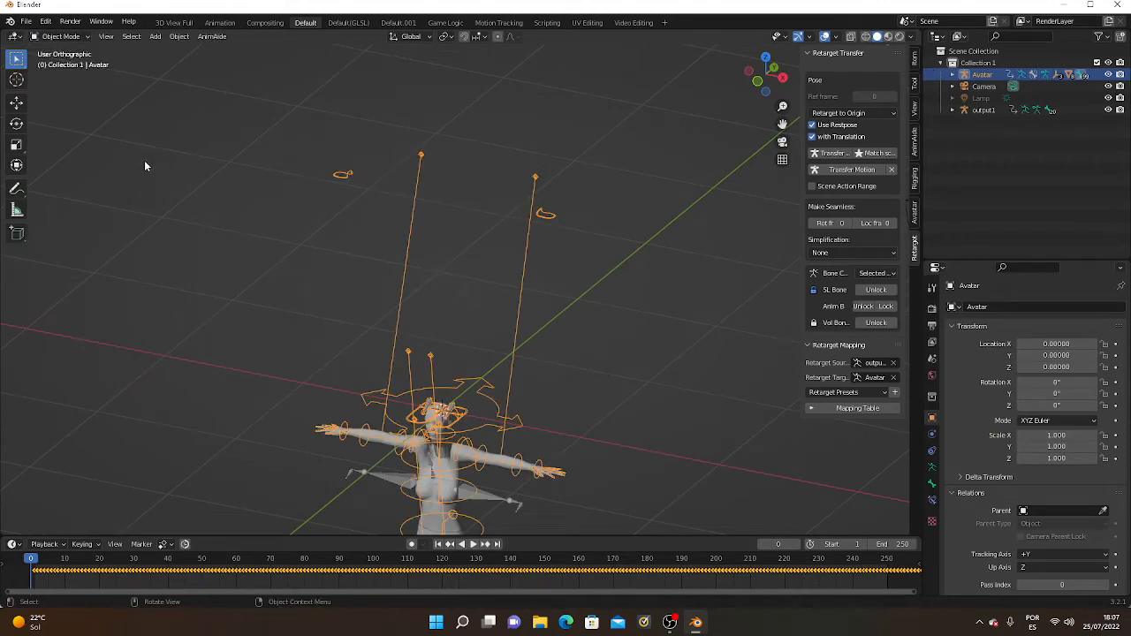
scroll(462, 463, "down", 3)
scroll(462, 463, "down", 1)
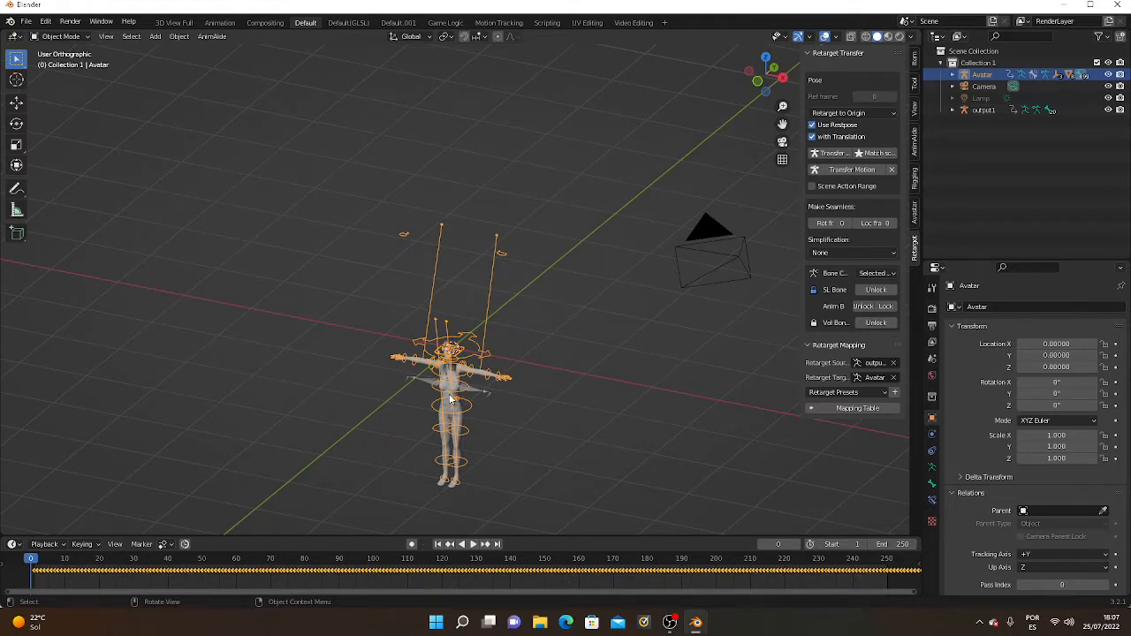
scroll(451, 400, "up", 1)
mouse_move(451, 400)
middle_mouse_down()
mouse_move(451, 424)
mouse_move(458, 403)
middle_mouse_up()
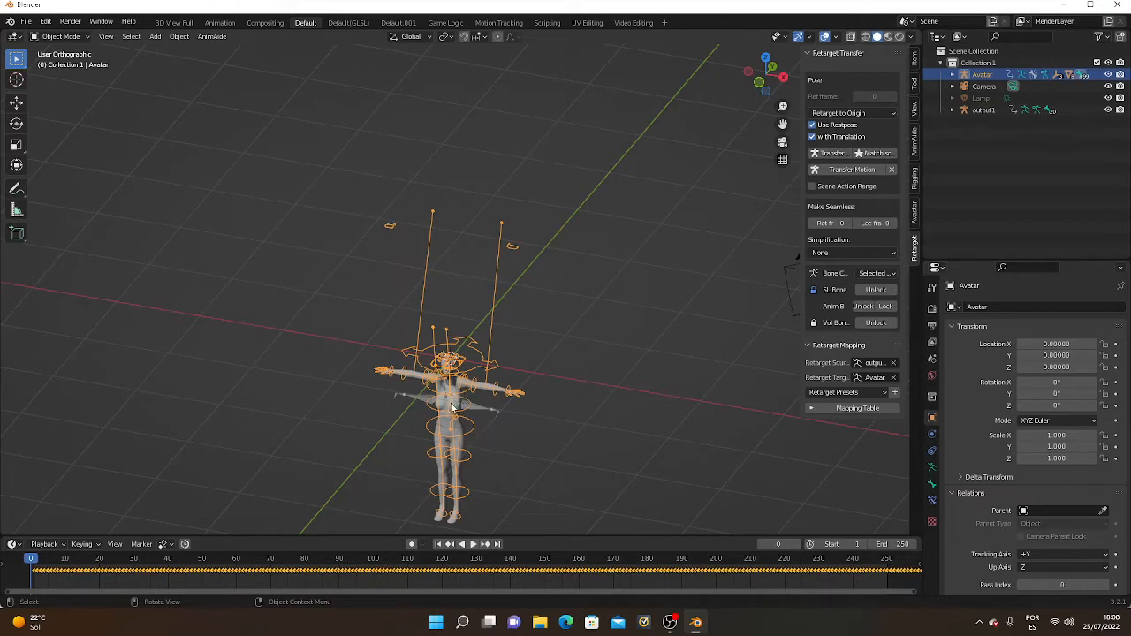
scroll(451, 415, "up", 2)
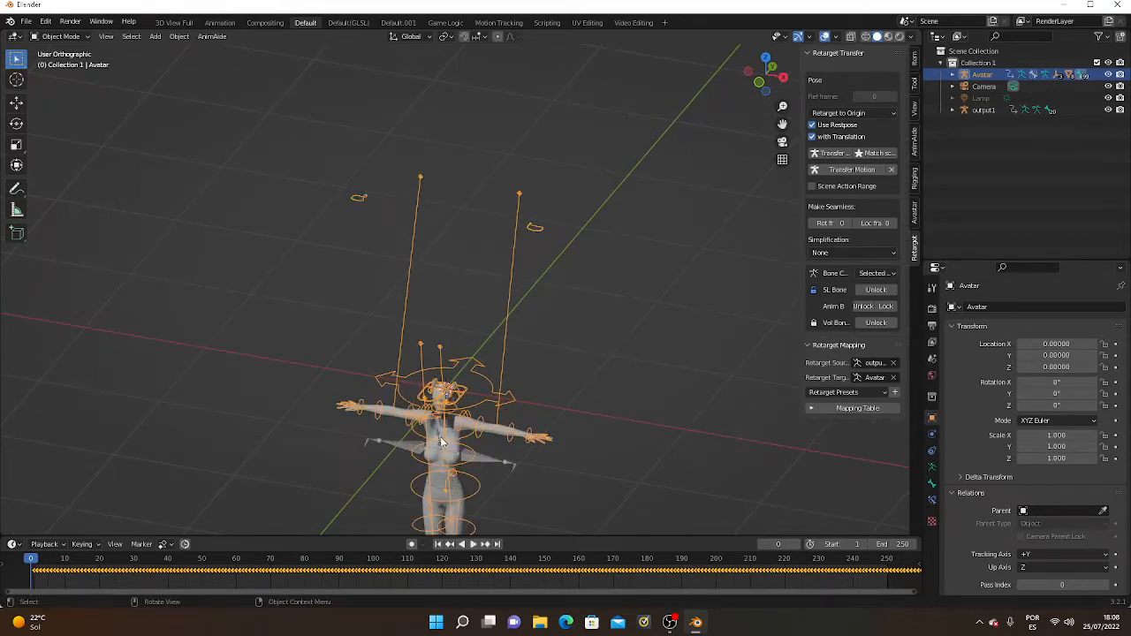
scroll(442, 442, "up", 1)
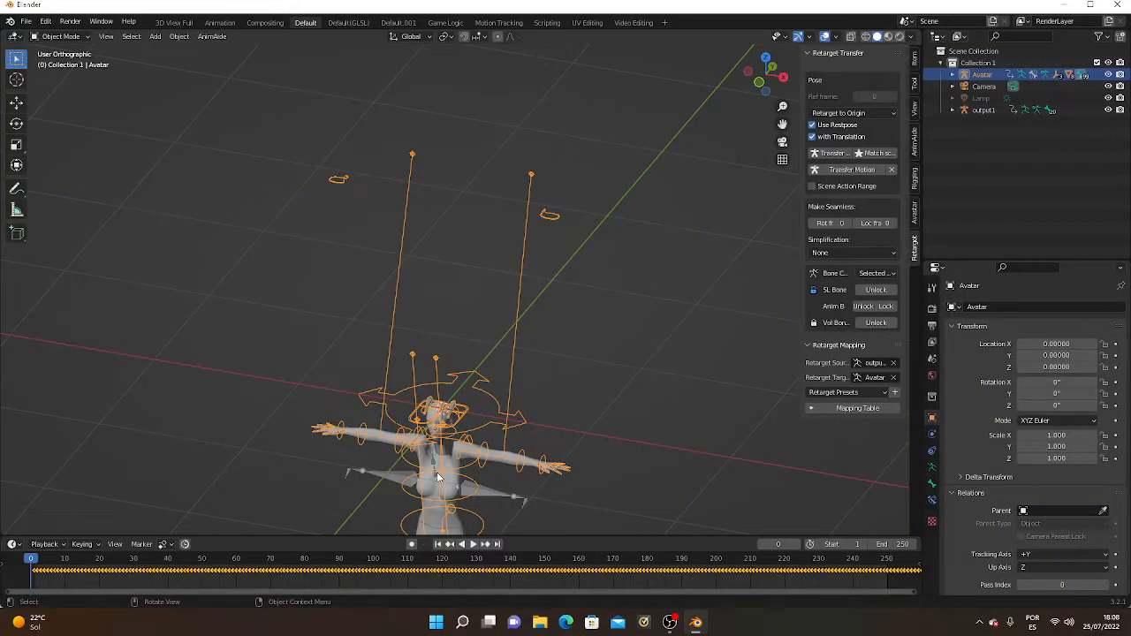
scroll(439, 477, "down", 1)
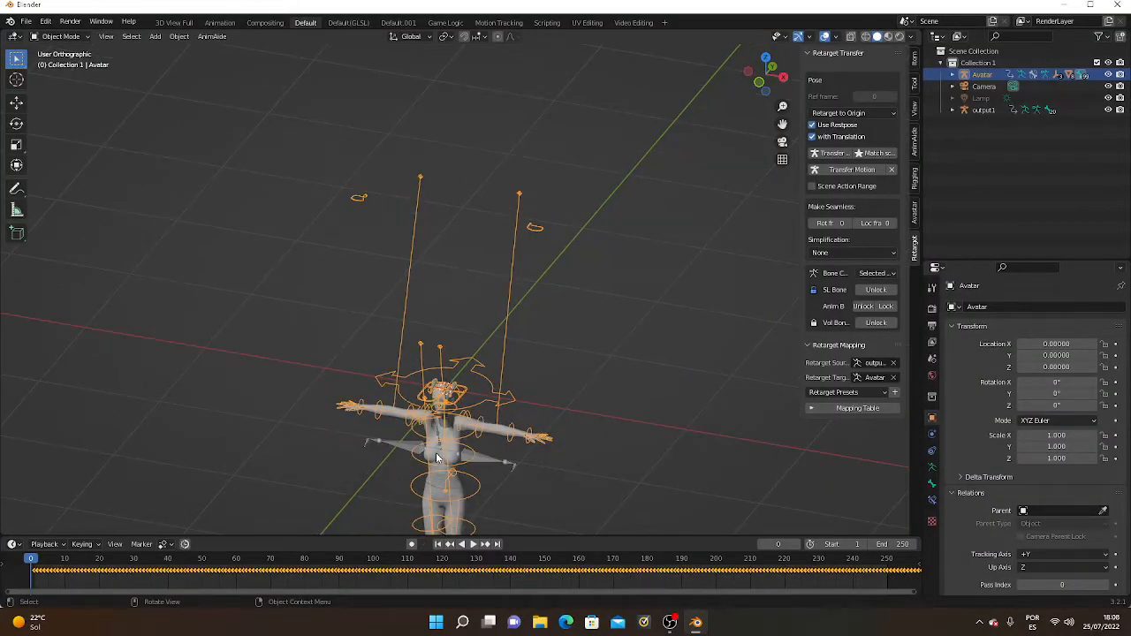
scroll(436, 458, "down", 1)
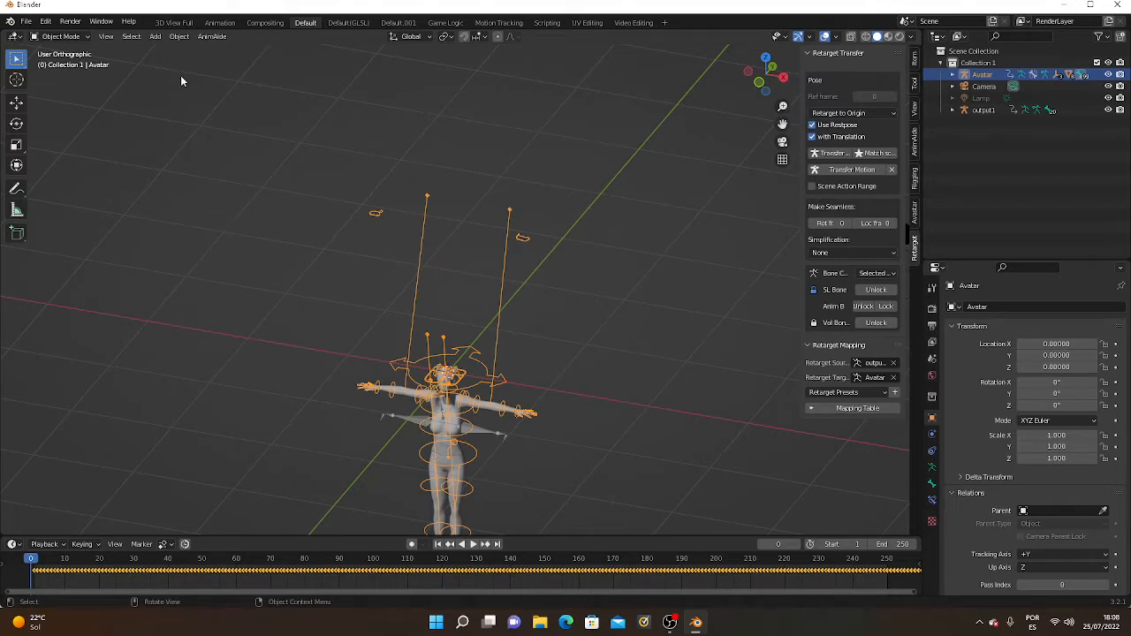
Put the Avatar rig back into Edit Mode and select the avatar's upper body mesh.
left_click(71, 37)
left_click(62, 62)
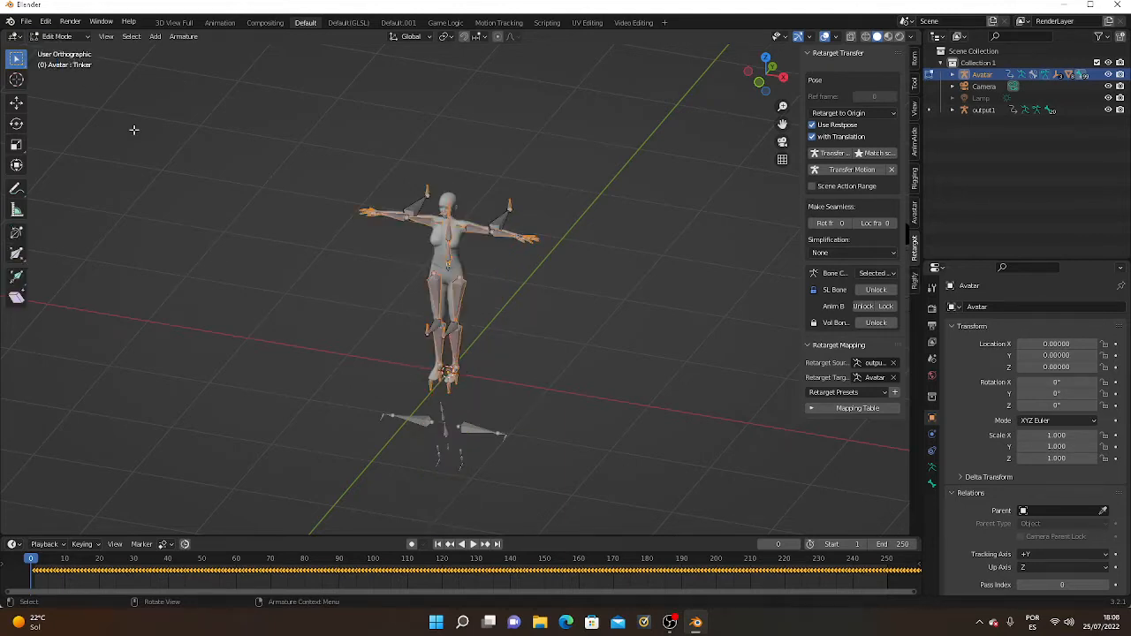
scroll(457, 267, "up", 3)
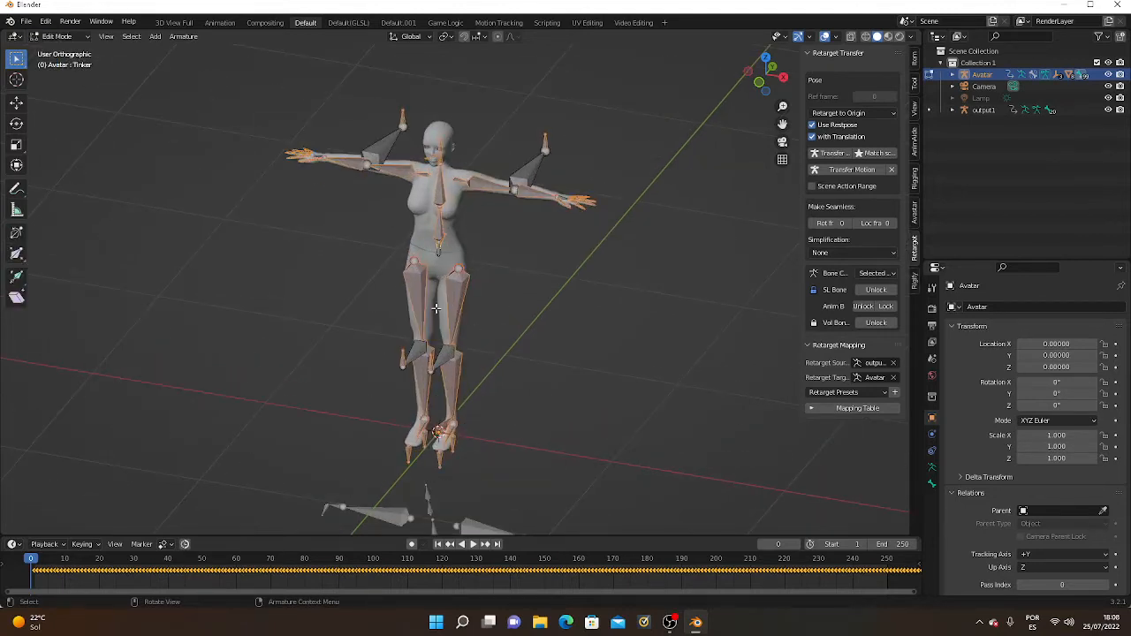
left_click(416, 206, "ctrl")
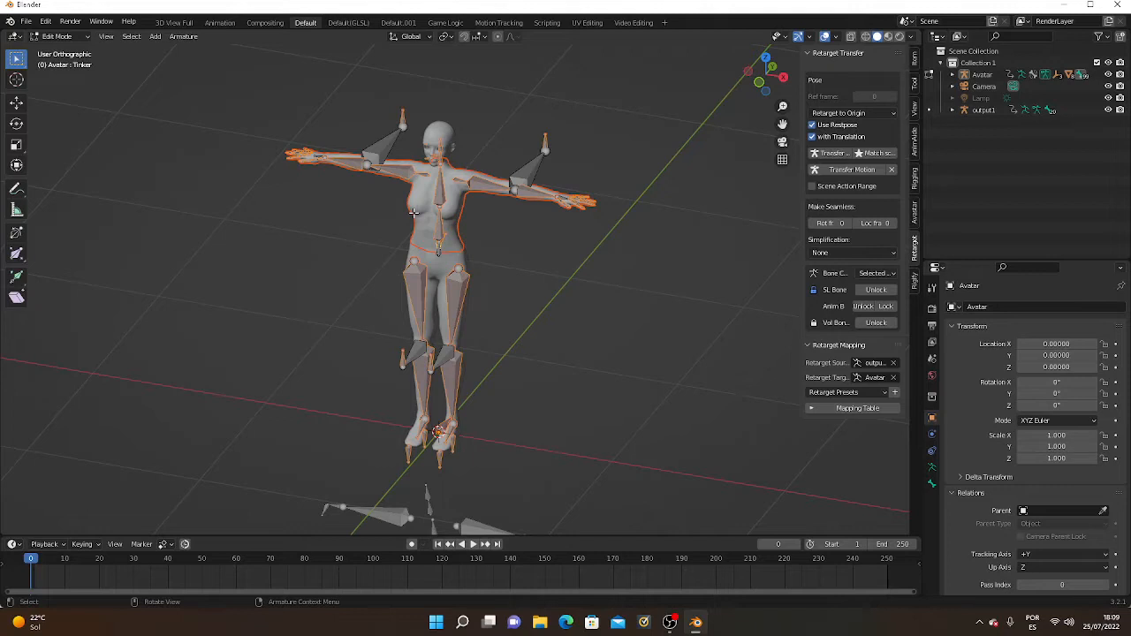
Return to Object Mode and parent the selected upper body mesh to the Avatar armature with automatic weights.
left_click(58, 36)
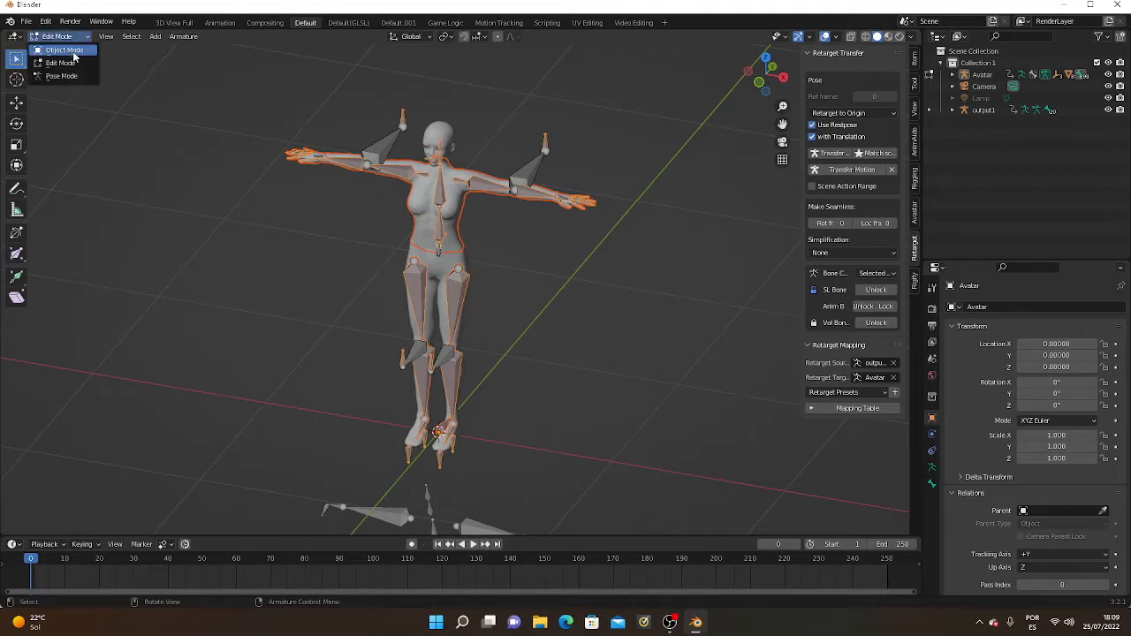
left_click(67, 51)
scroll(310, 353, "down", 3)
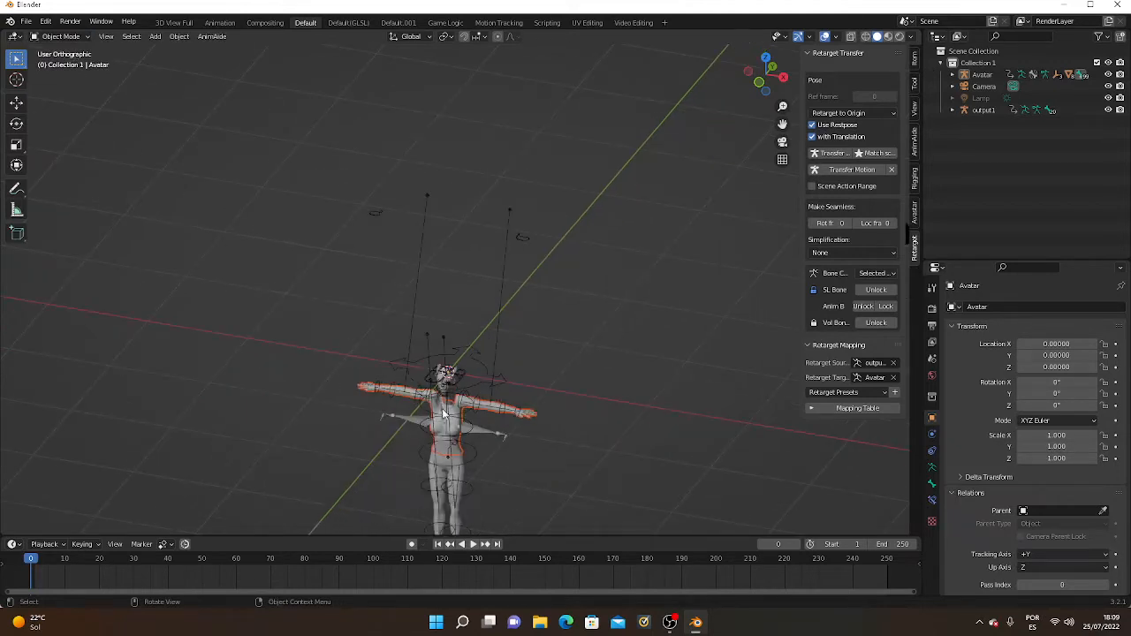
key("ctrl+p")
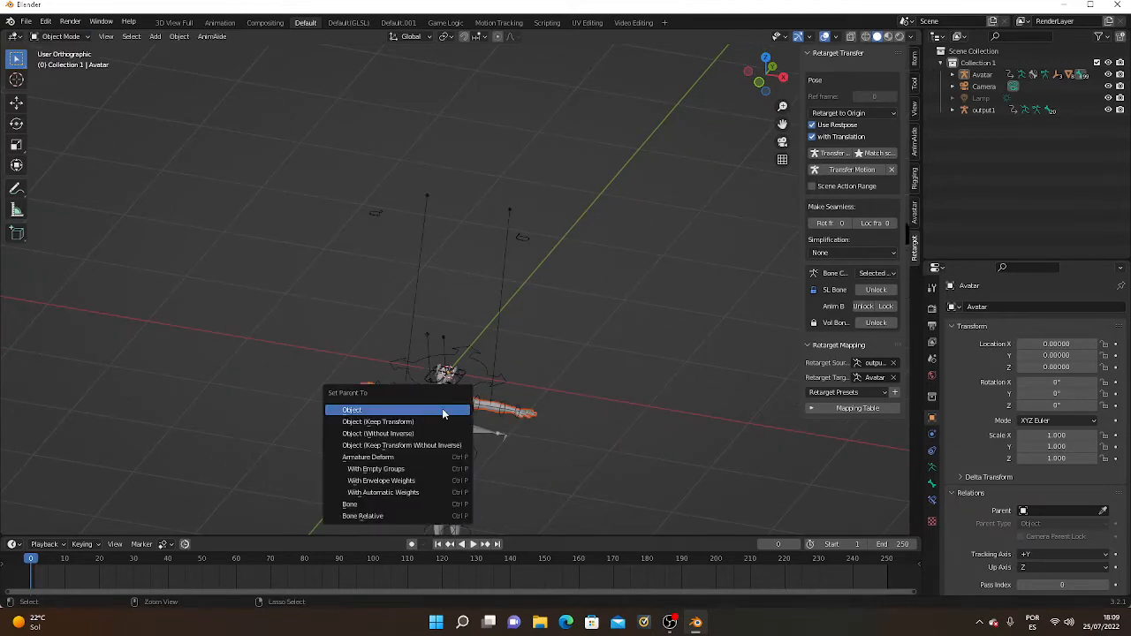
left_click(449, 497)
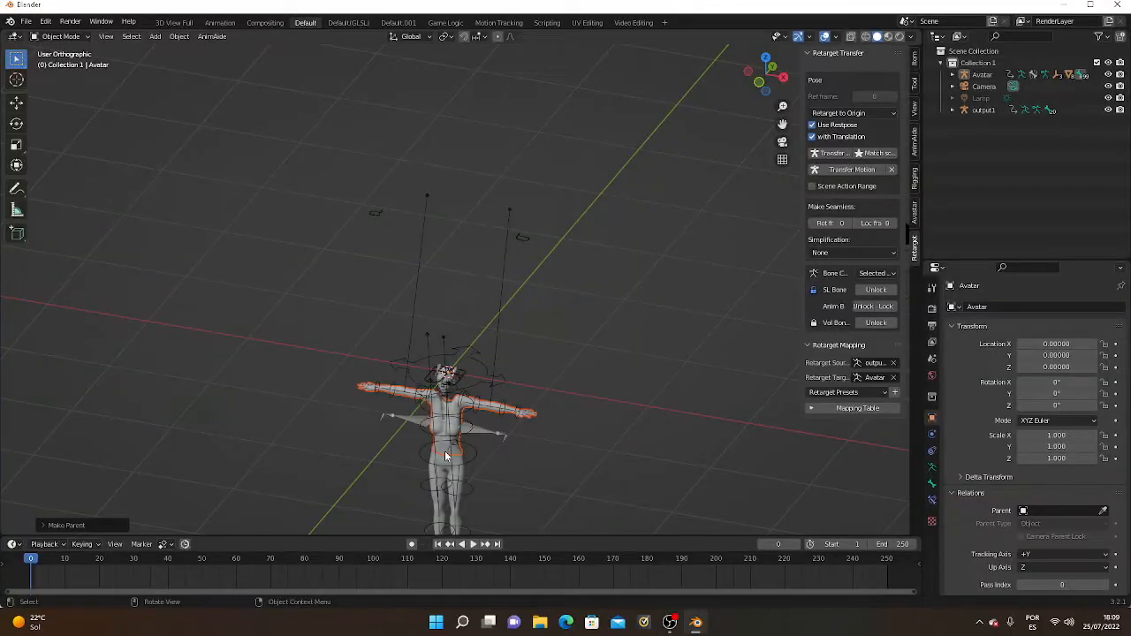
Switch the Avatar armature to Edit Mode again and change the bone selection at the avatar's chest.
scroll(444, 450, "up", 1)
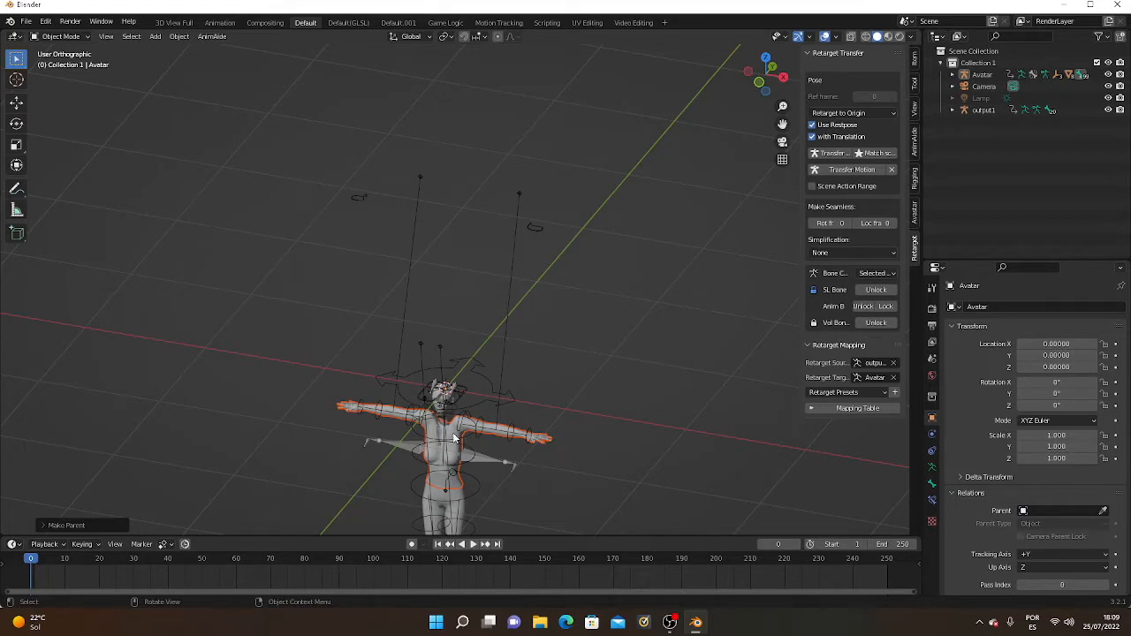
left_click(60, 36)
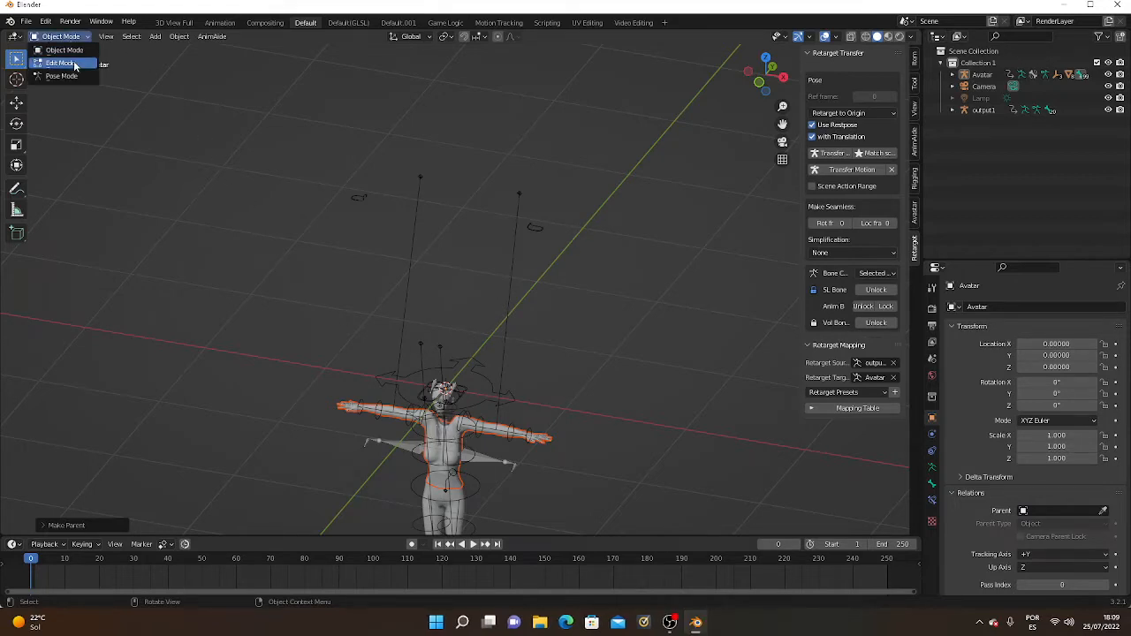
left_click(76, 64)
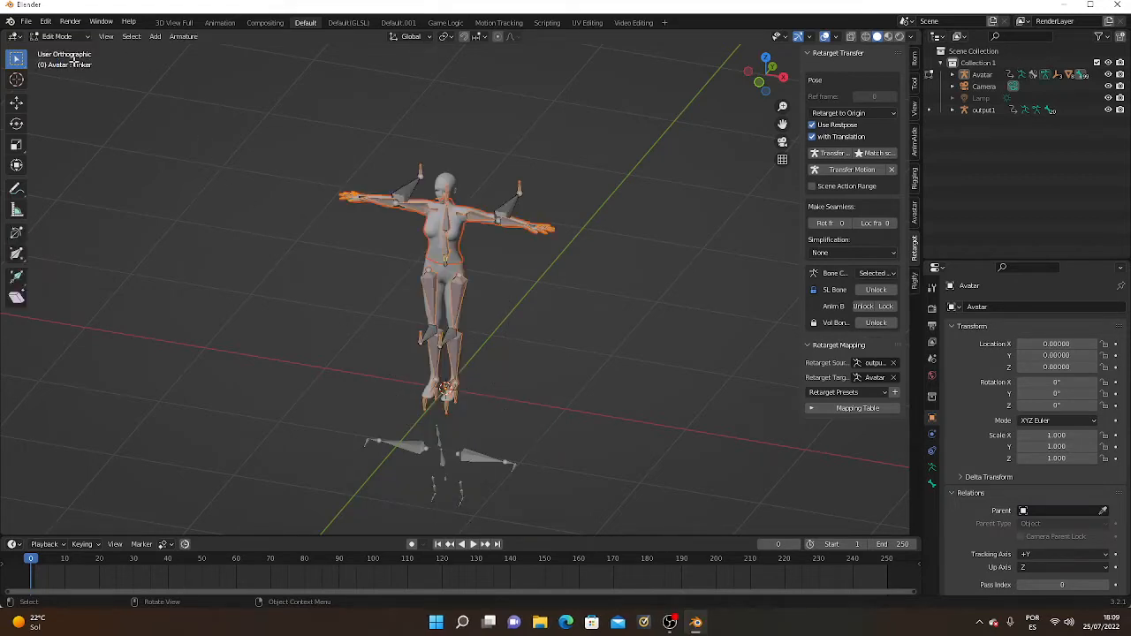
left_click(424, 234)
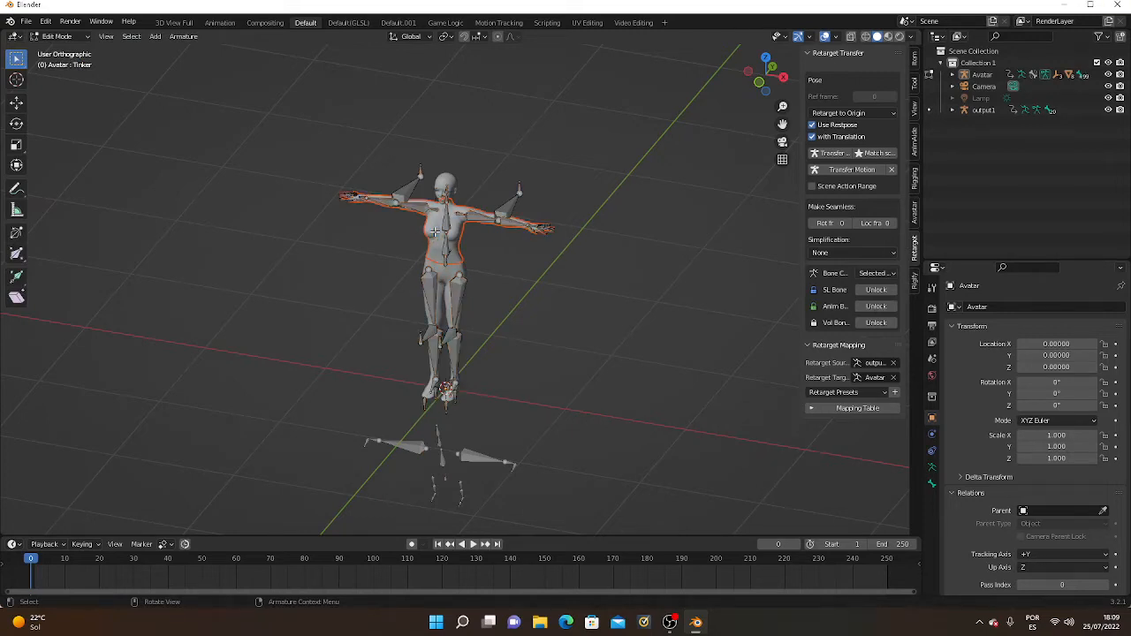
Return the Avatar armature to Object Mode and select the avatar's upper body mesh.
left_click(62, 37)
left_click(60, 36)
left_click(55, 49)
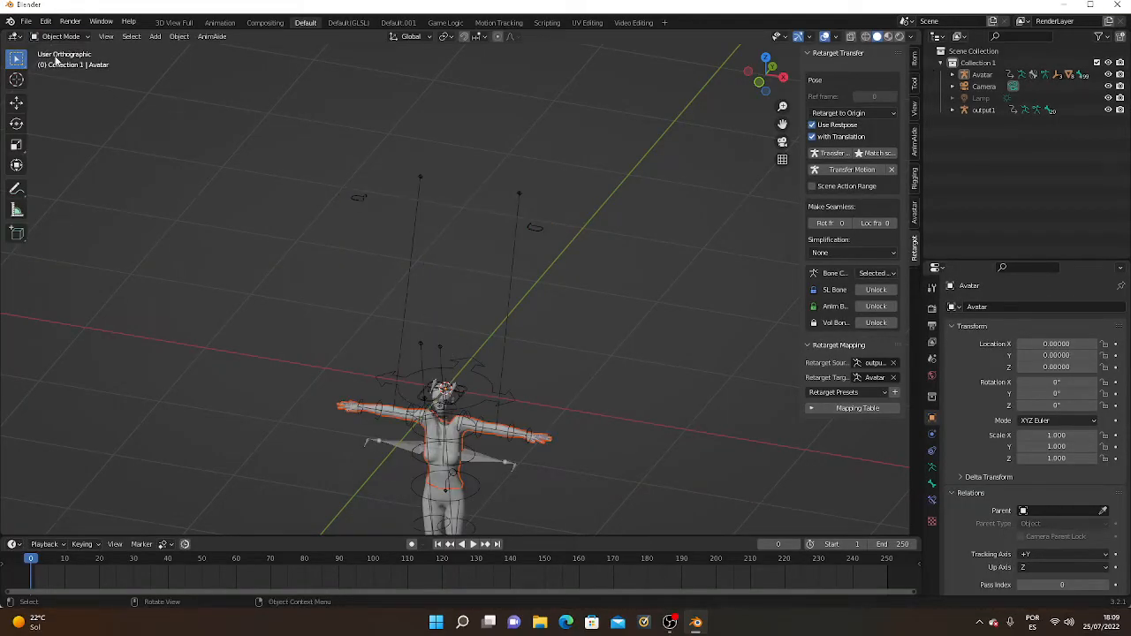
left_click(59, 39)
left_click(59, 41)
left_click(458, 435)
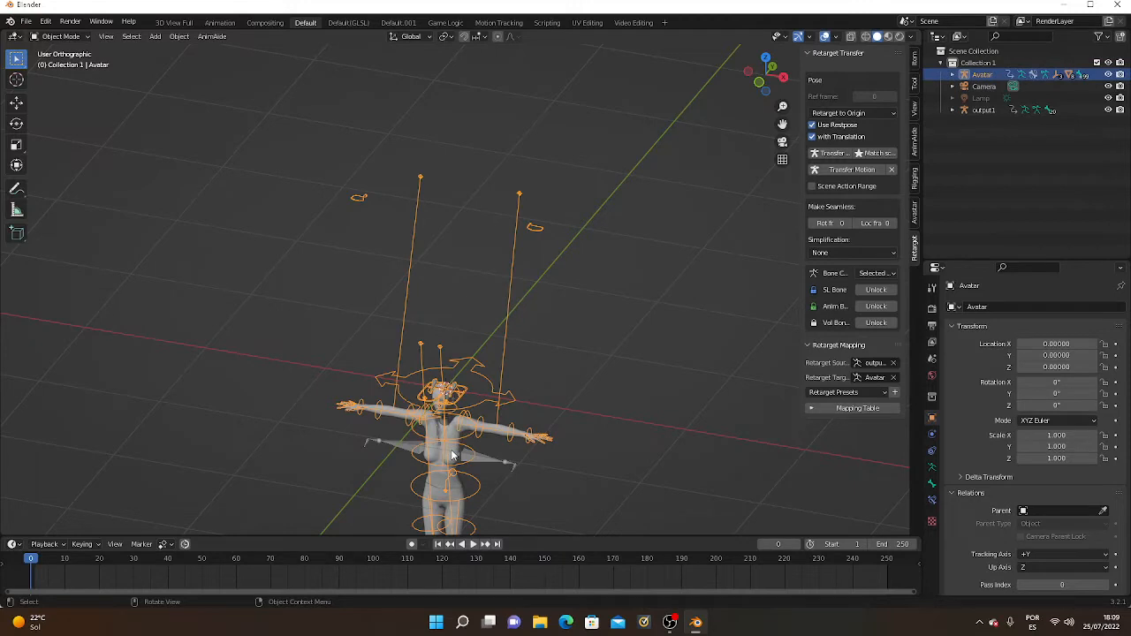
left_click(453, 455)
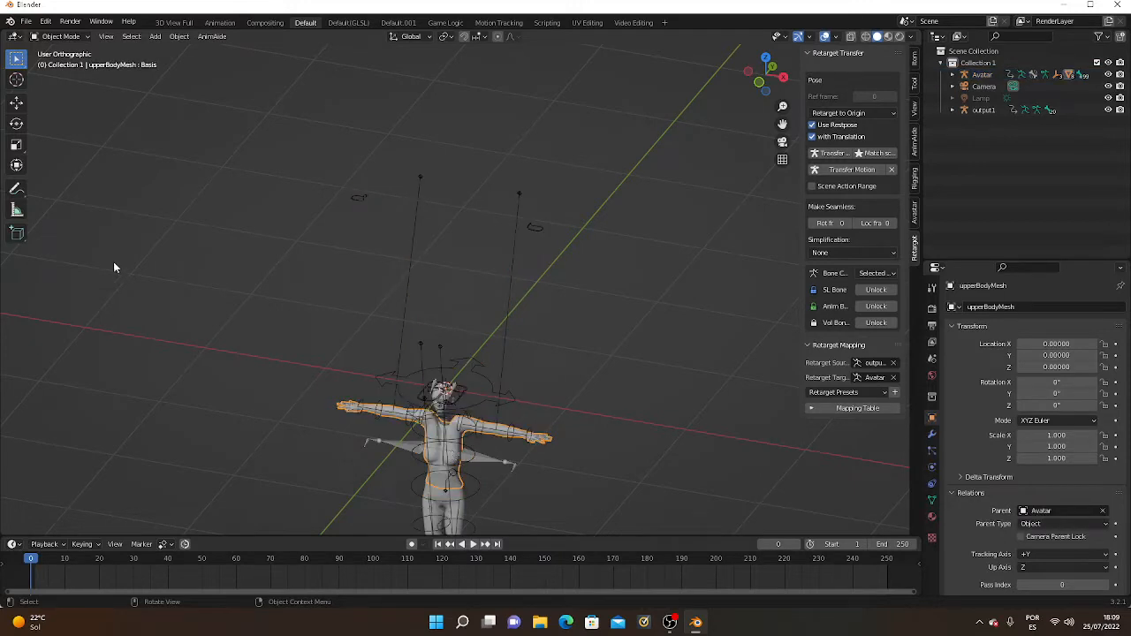
Inspect the upper body mesh's weights in Weight Paint mode and return to Object Mode.
left_click(63, 40)
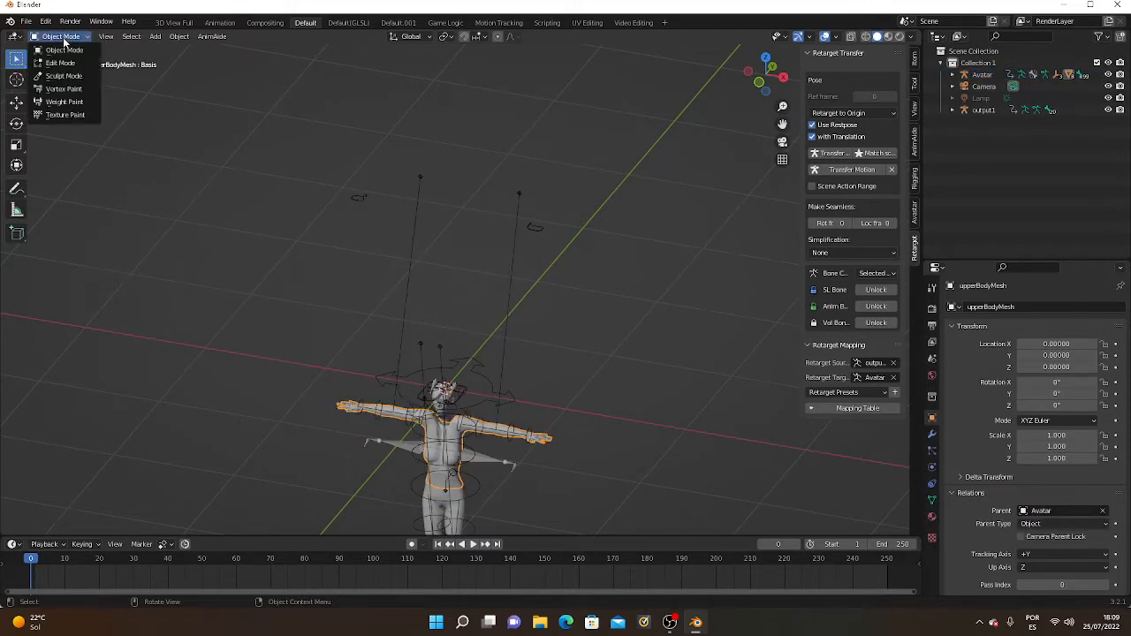
left_click(76, 104)
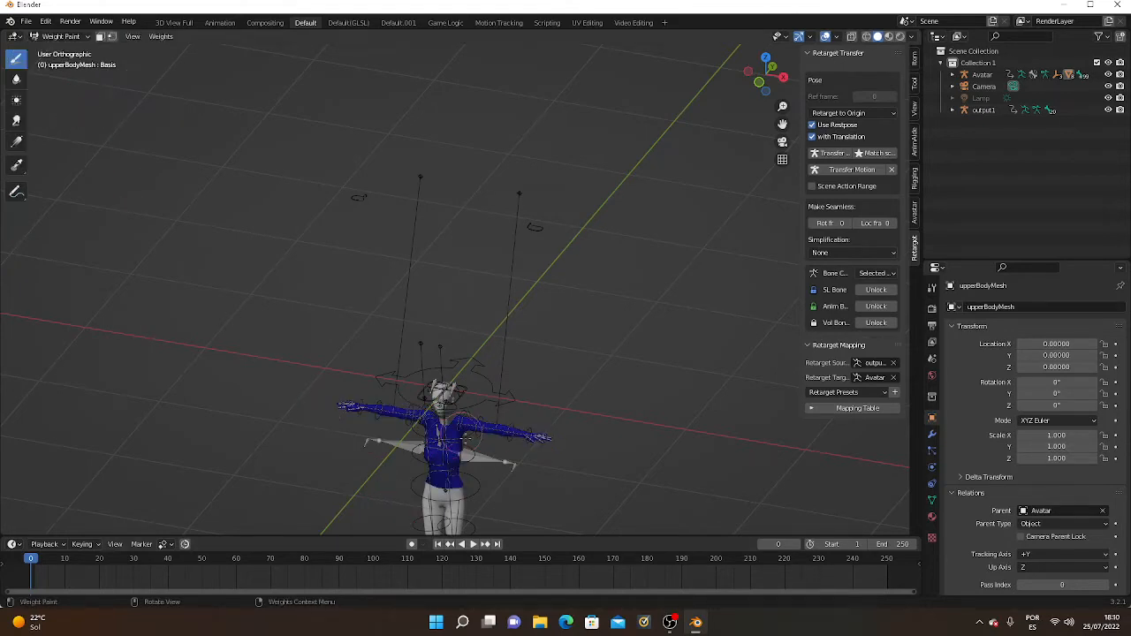
left_click(60, 37)
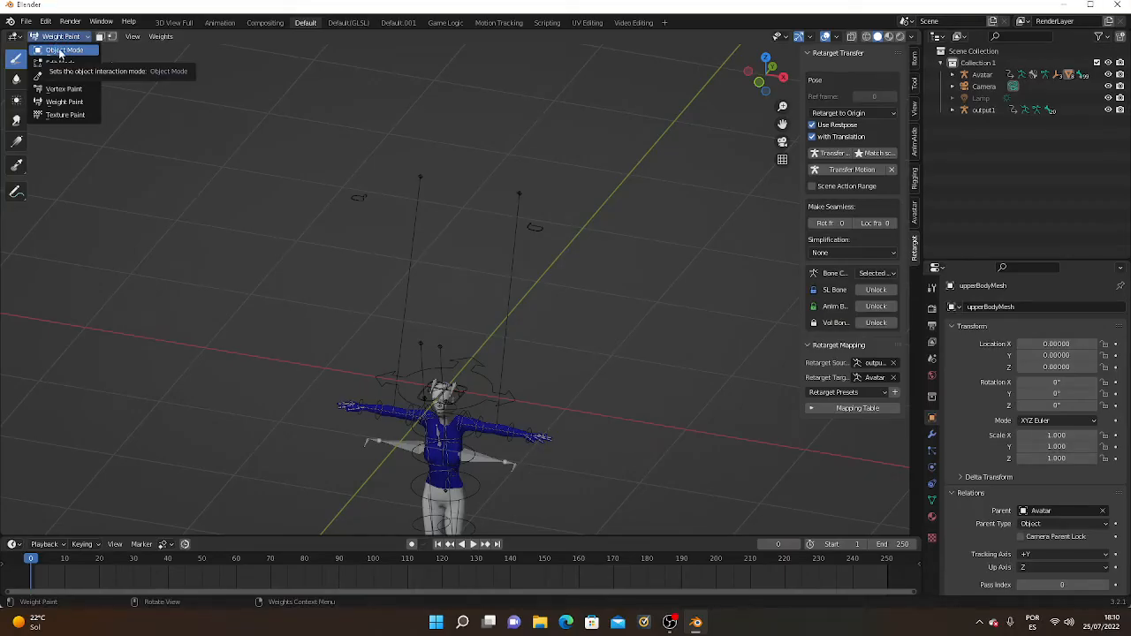
left_click(61, 51)
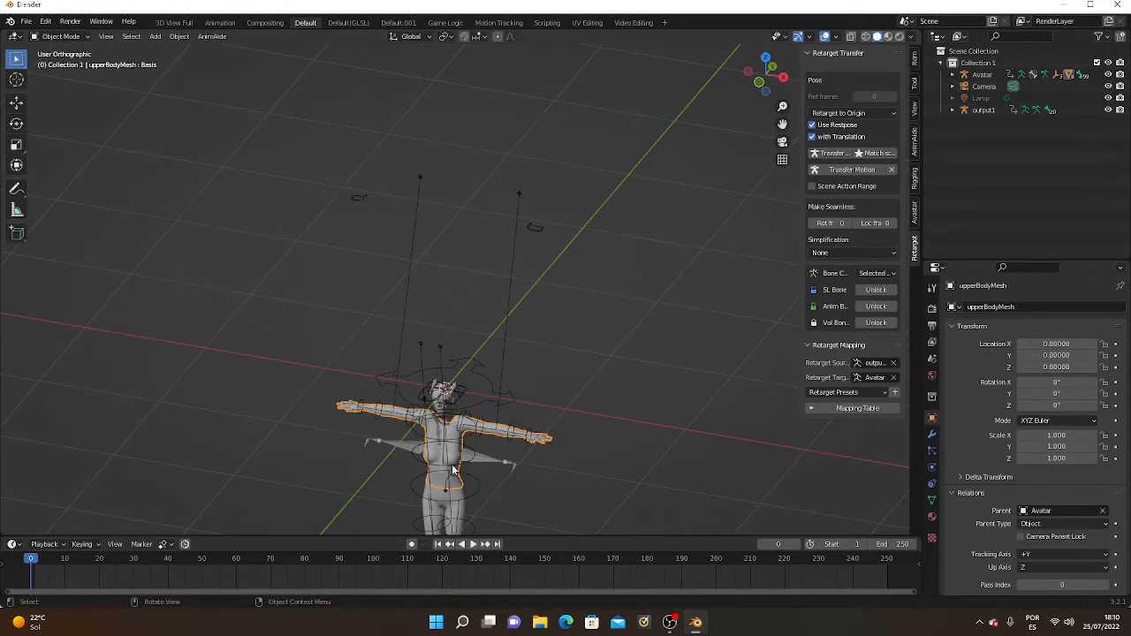
Play the animation and examine the avatar's arm and body motion from the front.
scroll(461, 488, "up", 2)
scroll(462, 488, "down", 2)
middle_click_drag(492, 478, 442, 496)
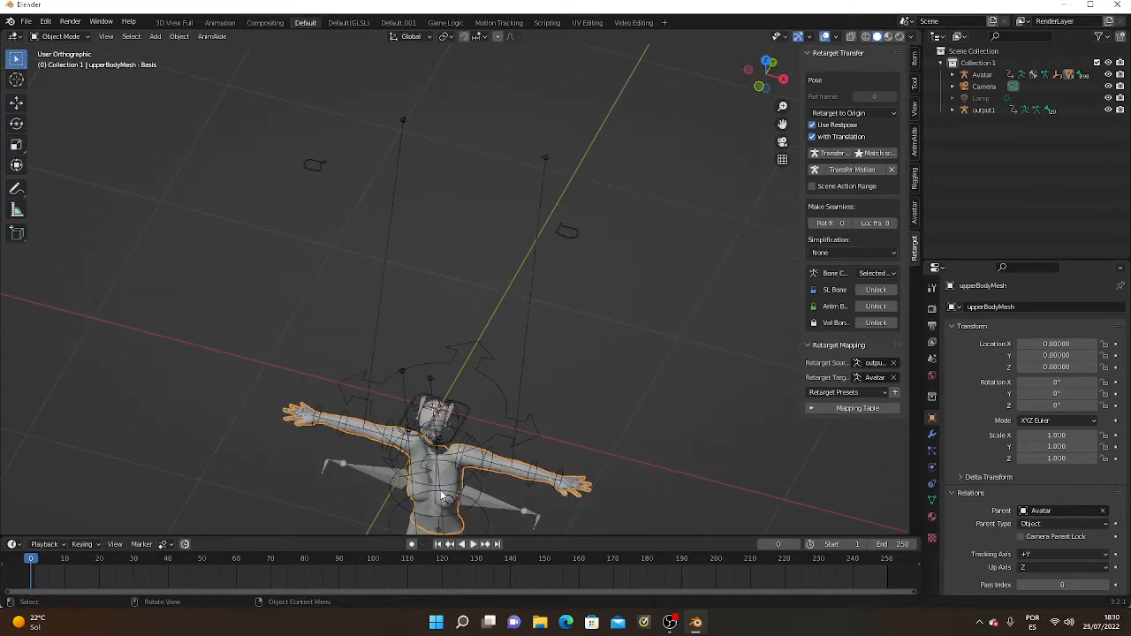
middle_click_drag(517, 508, 517, 509)
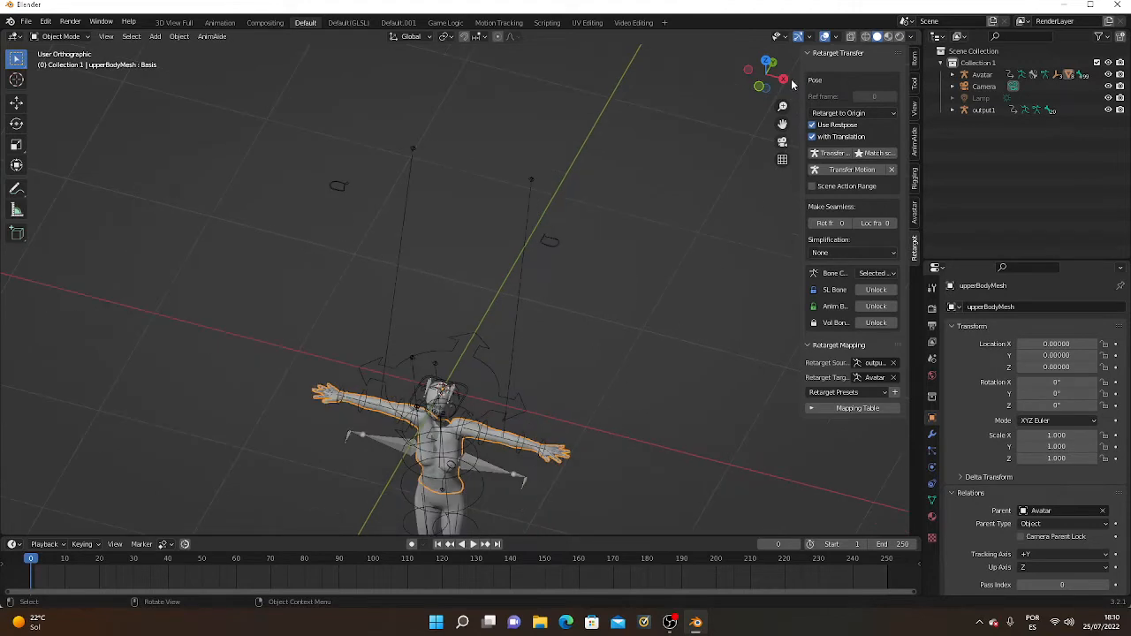
left_click_drag(783, 124, 822, 11)
scroll(505, 336, "up", 2)
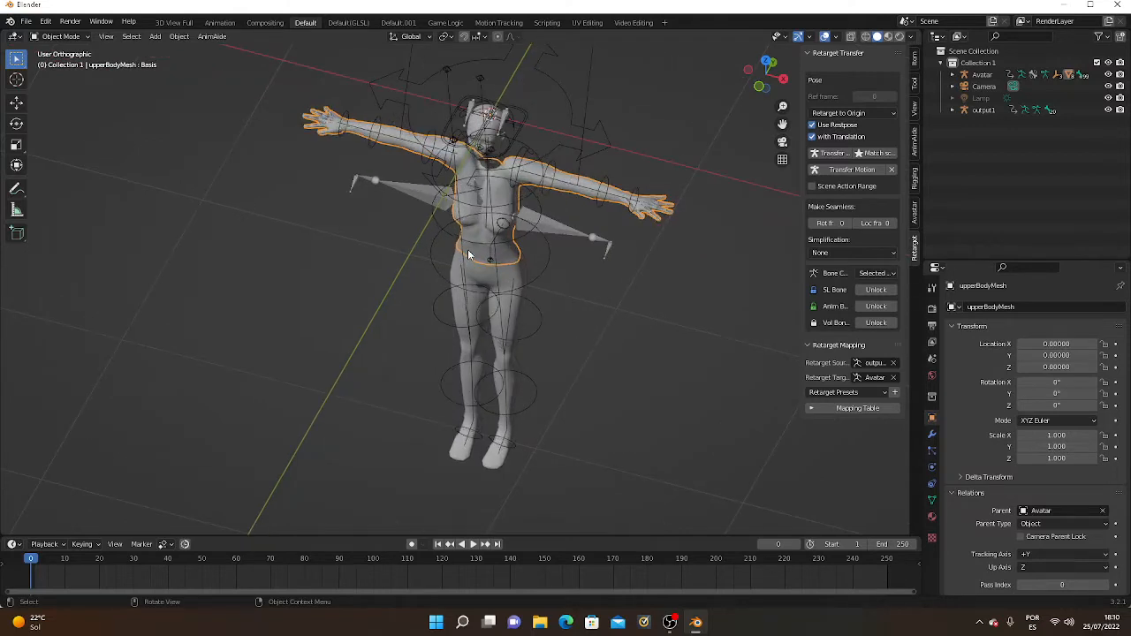
left_click(473, 545)
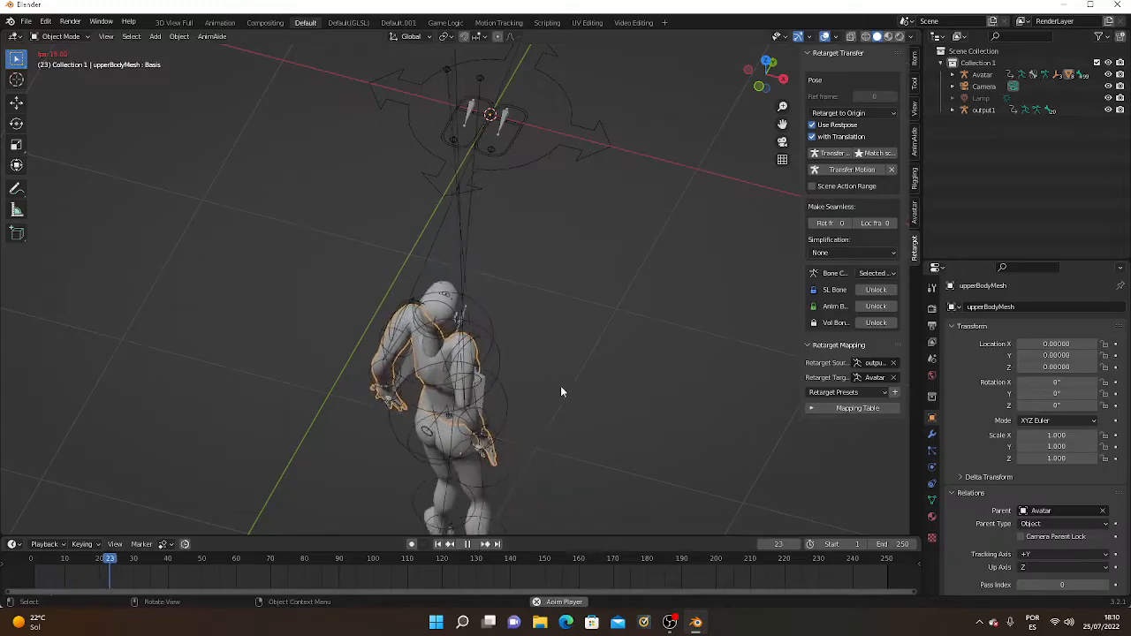
middle_click_drag(560, 386, 342, 347)
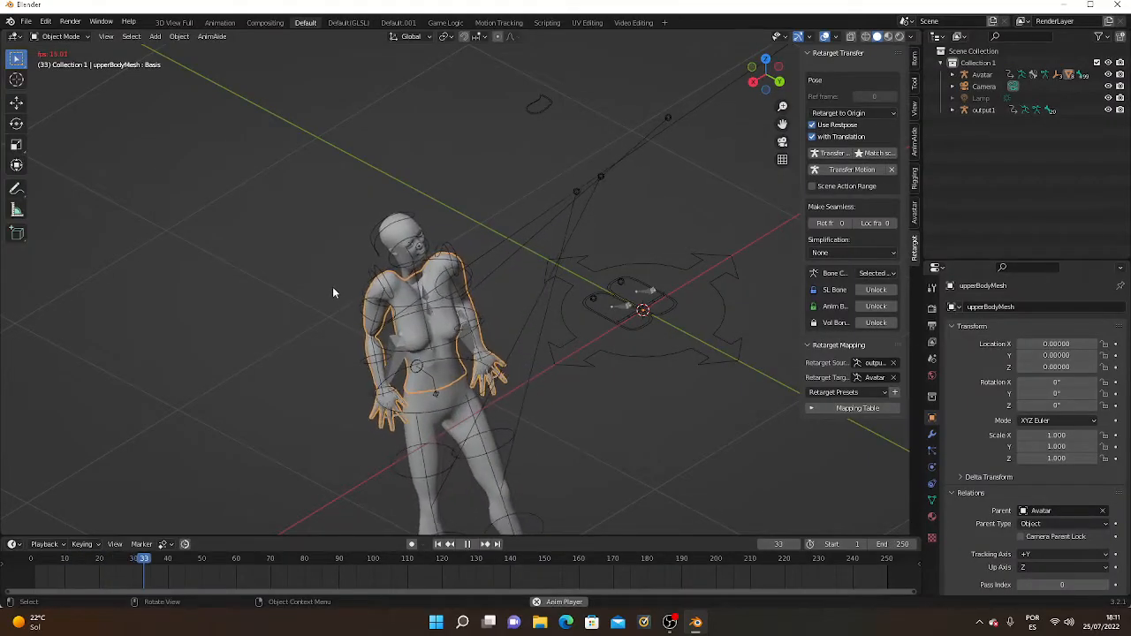
left_click(71, 37)
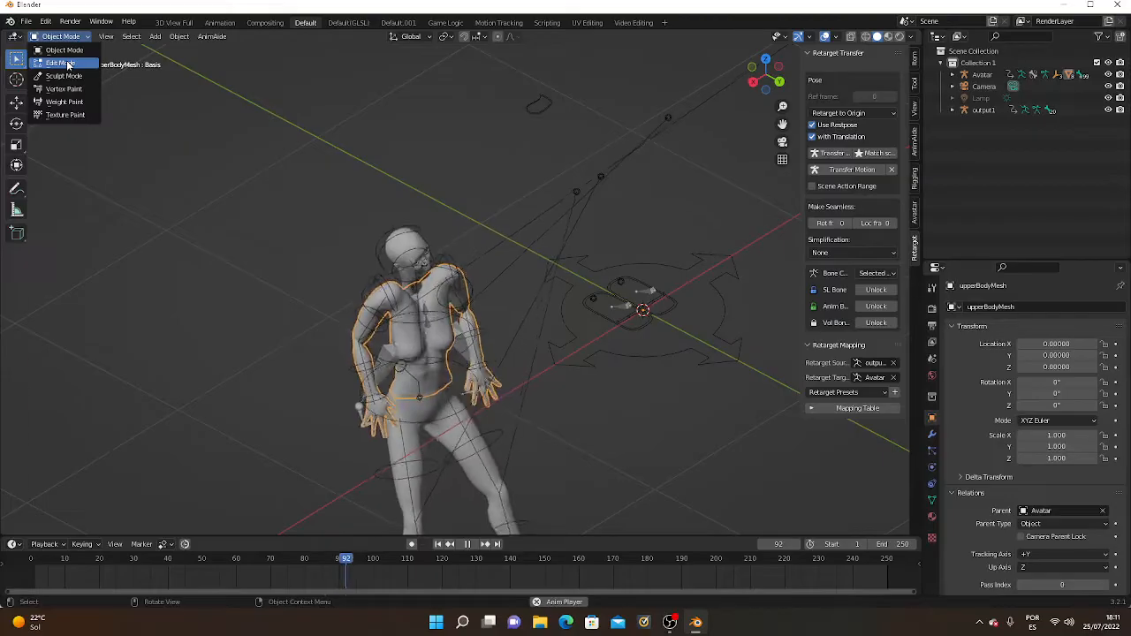
left_click(68, 63)
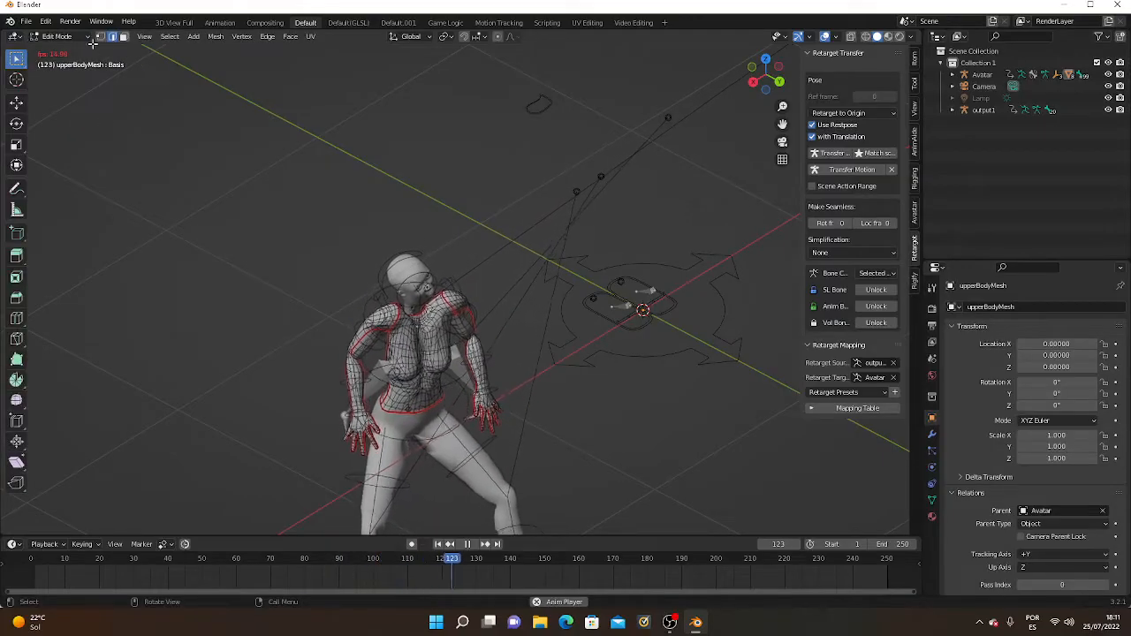
left_click(58, 36)
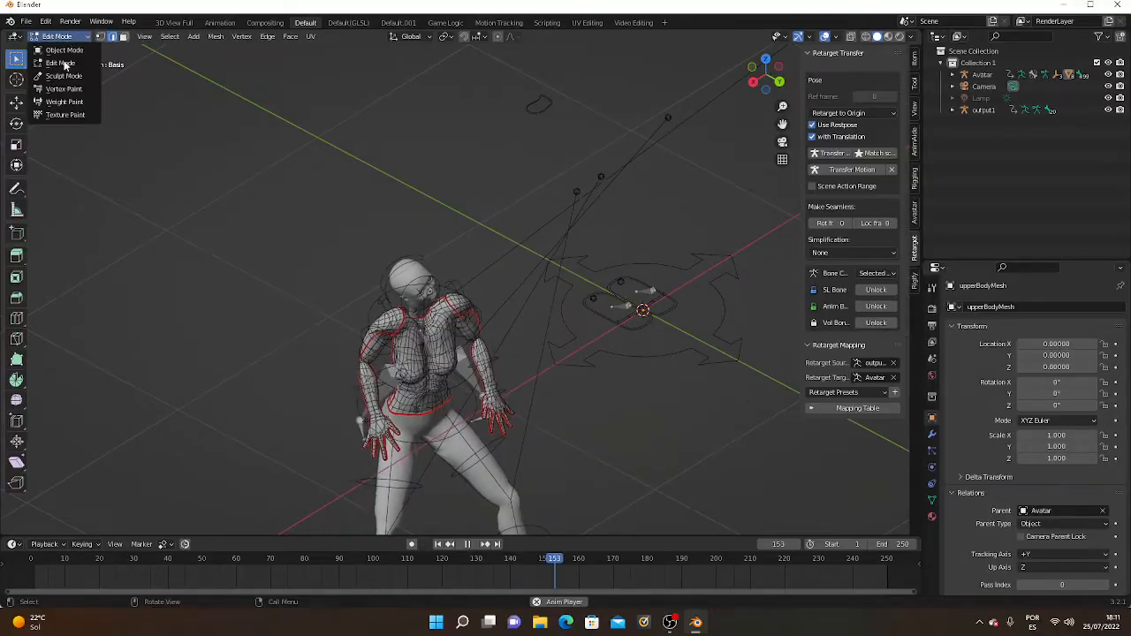
left_click(67, 52)
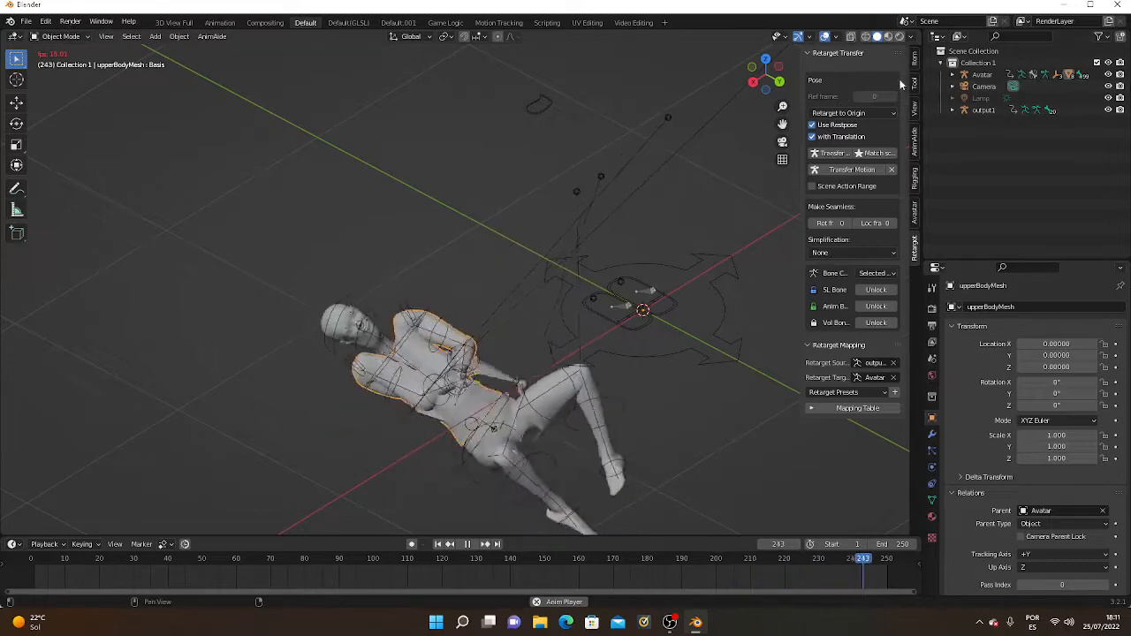
Display the item's Transform properties beside the 3D view.
left_click(915, 83)
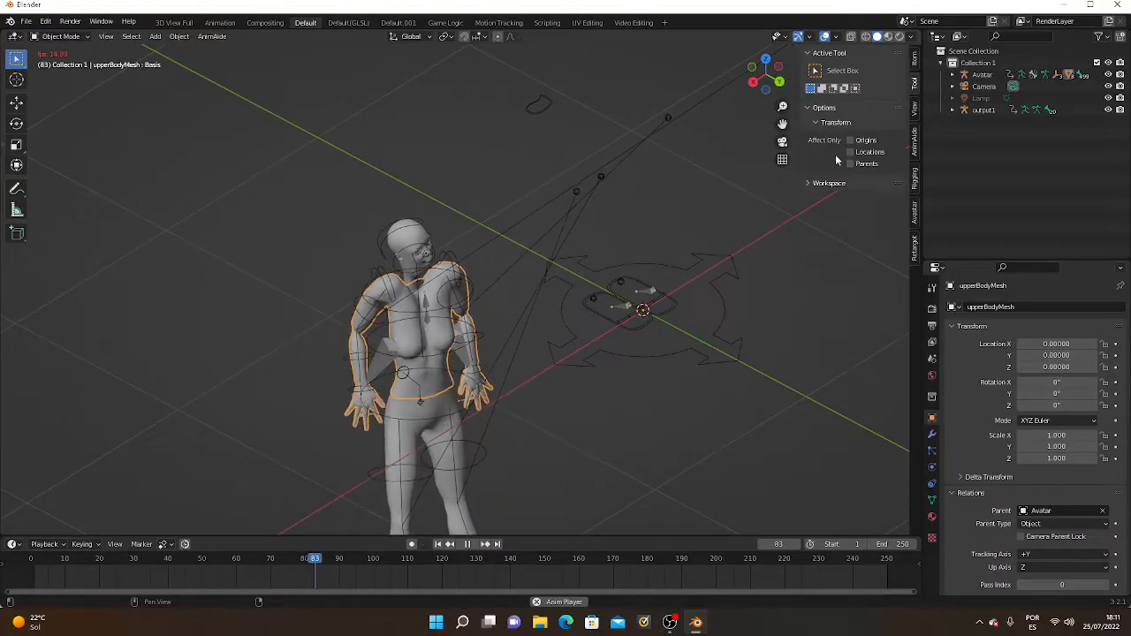
left_click(916, 60)
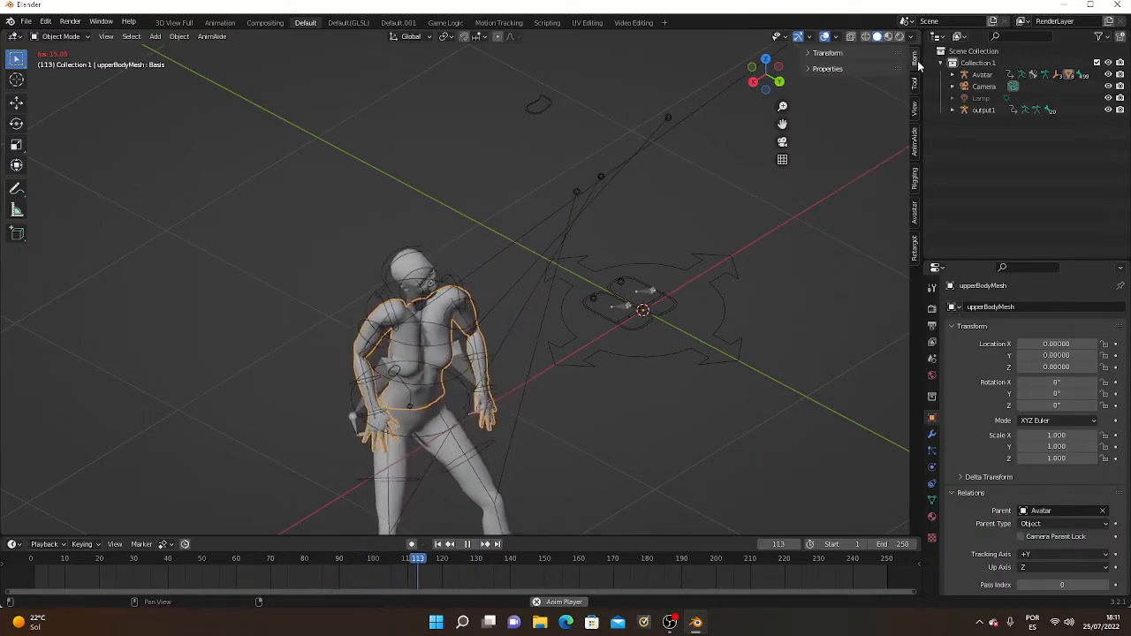
left_click(809, 53)
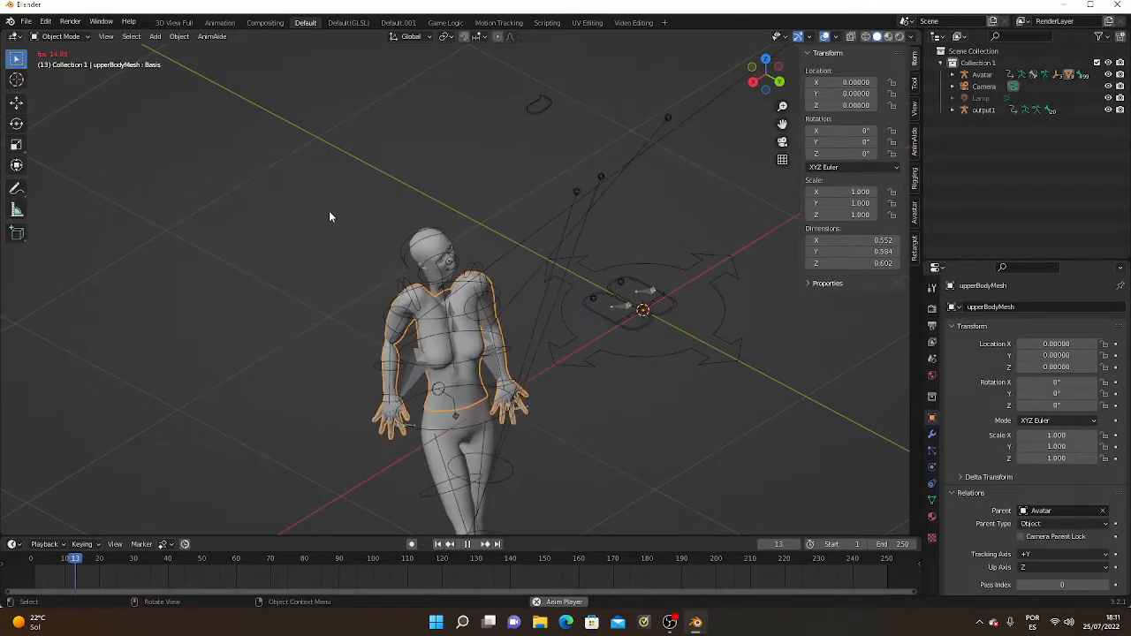
Select the Avatar armature and switch it to Edit Mode, with the arm bones viewed up close from behind.
left_click(457, 292)
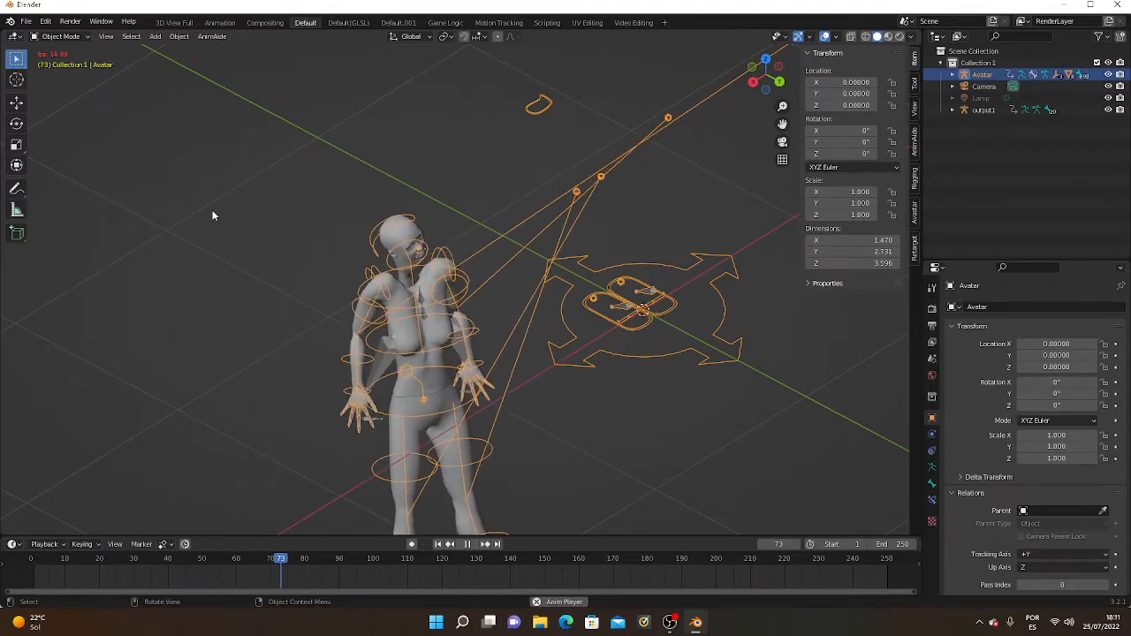
left_click(60, 37)
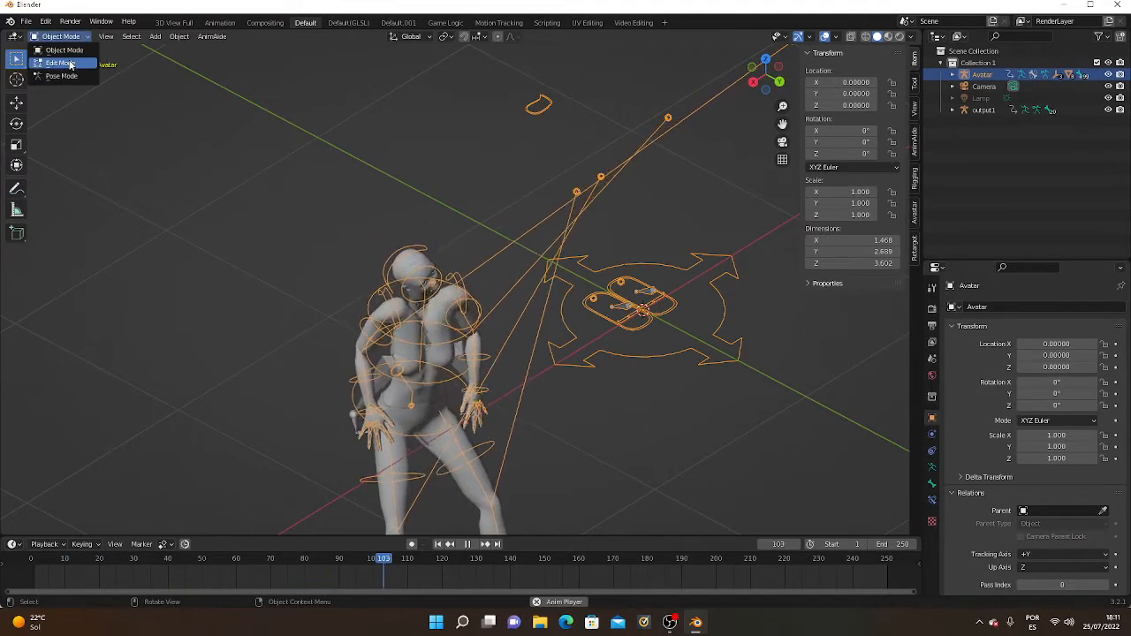
left_click(63, 63)
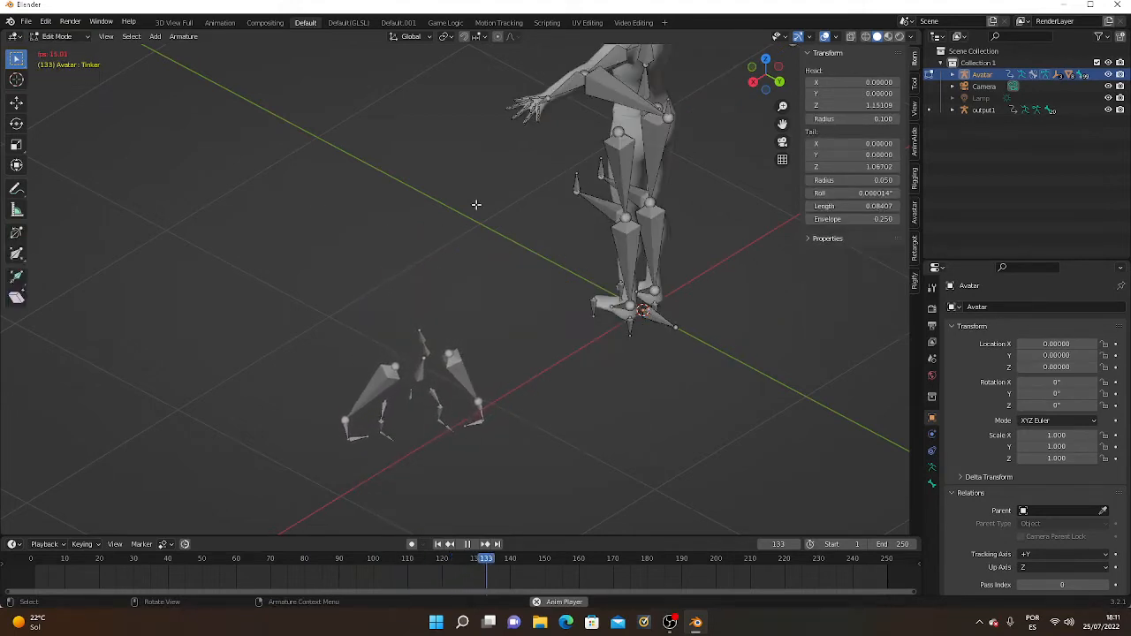
scroll(476, 205, "down", 3)
scroll(636, 156, "up", 2)
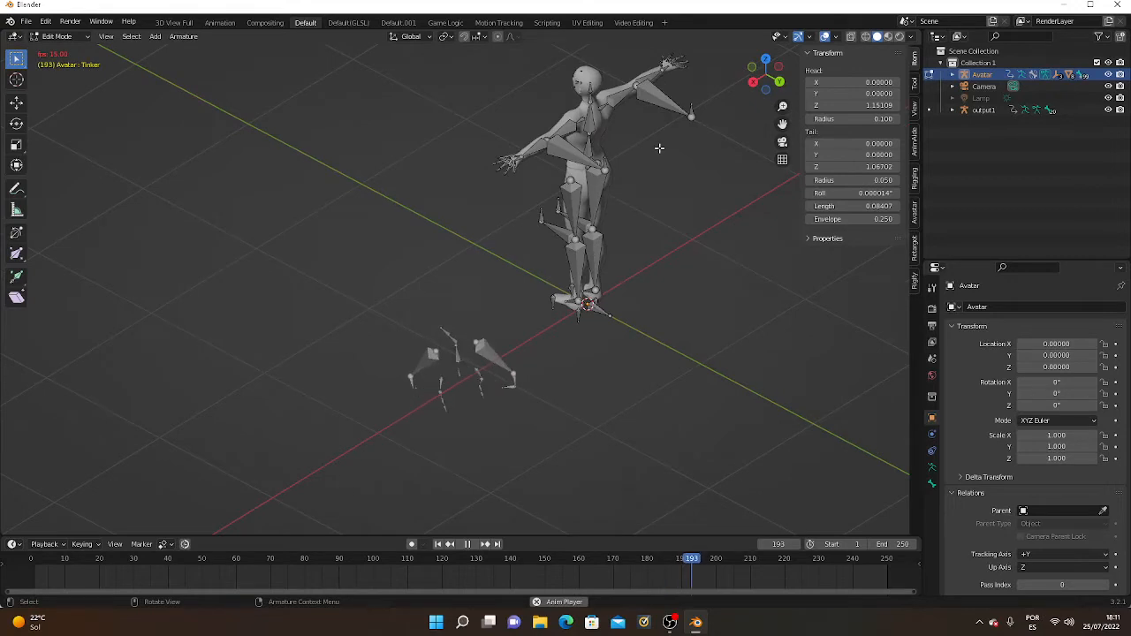
left_click_drag(783, 124, 495, 289)
scroll(495, 289, "up", 4)
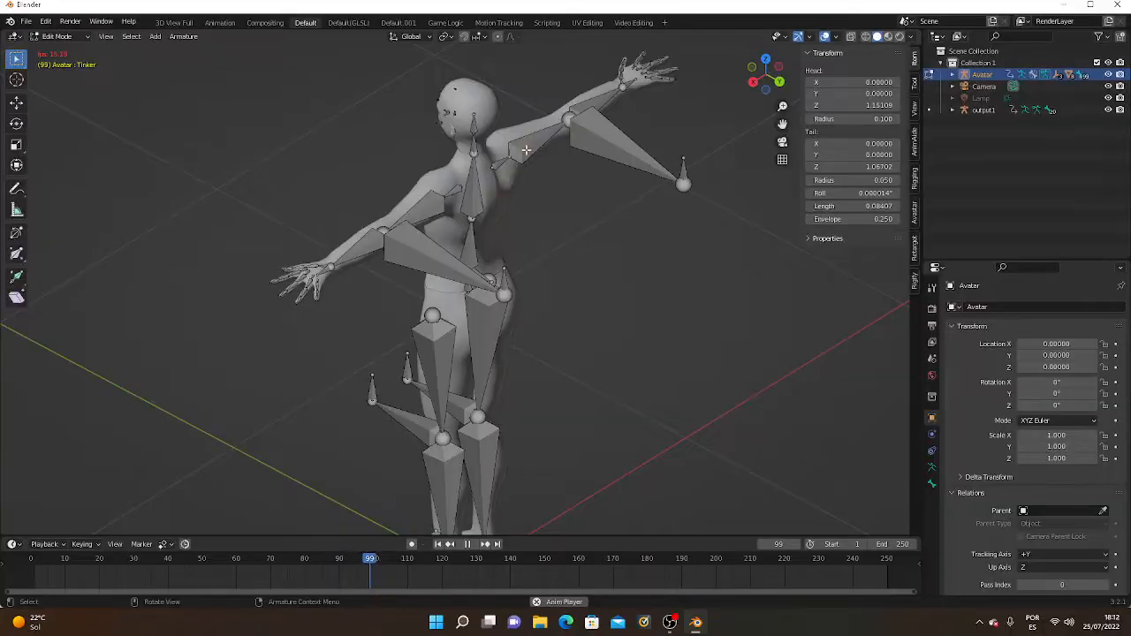
Set the roll of the right shoulder bone to 30° and of the right elbow bone to -18°.
left_click(526, 150)
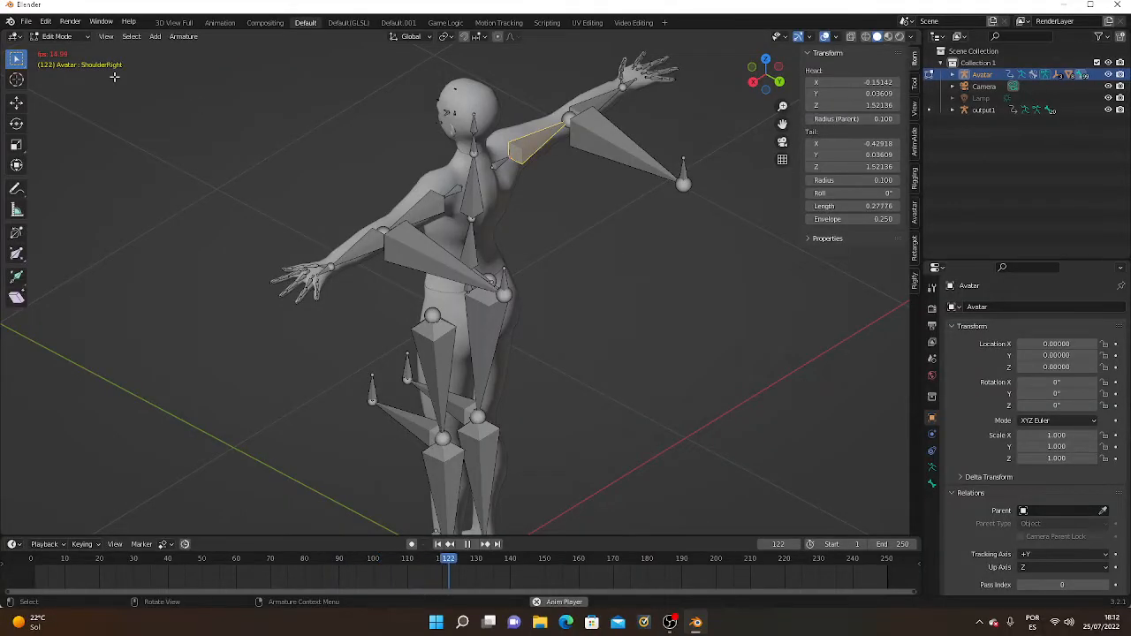
left_click(585, 105)
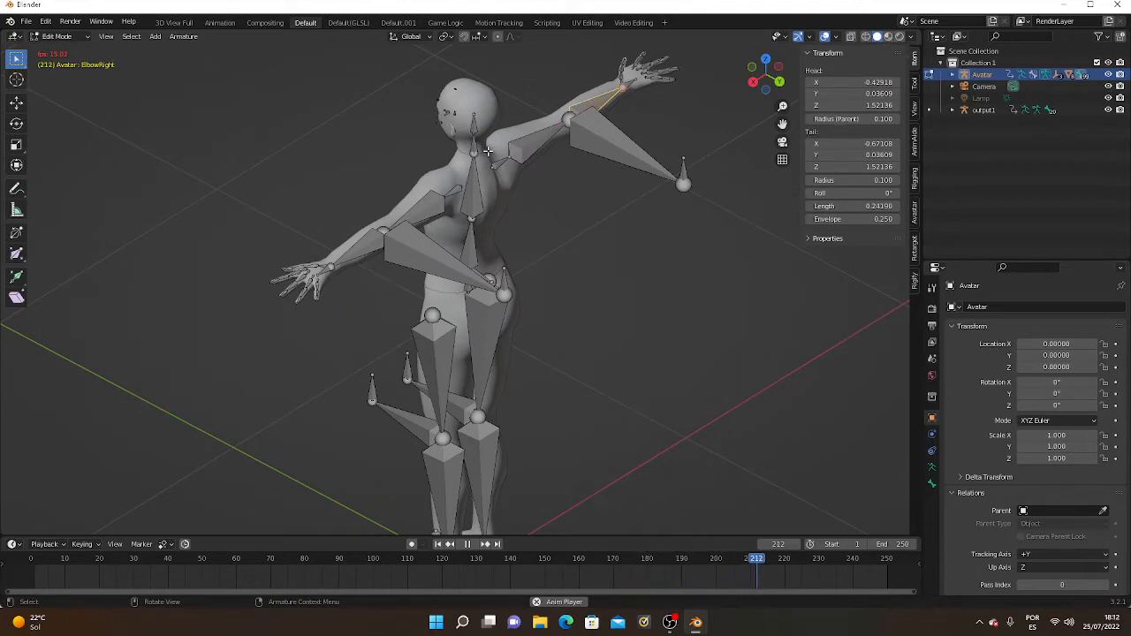
left_click(520, 148)
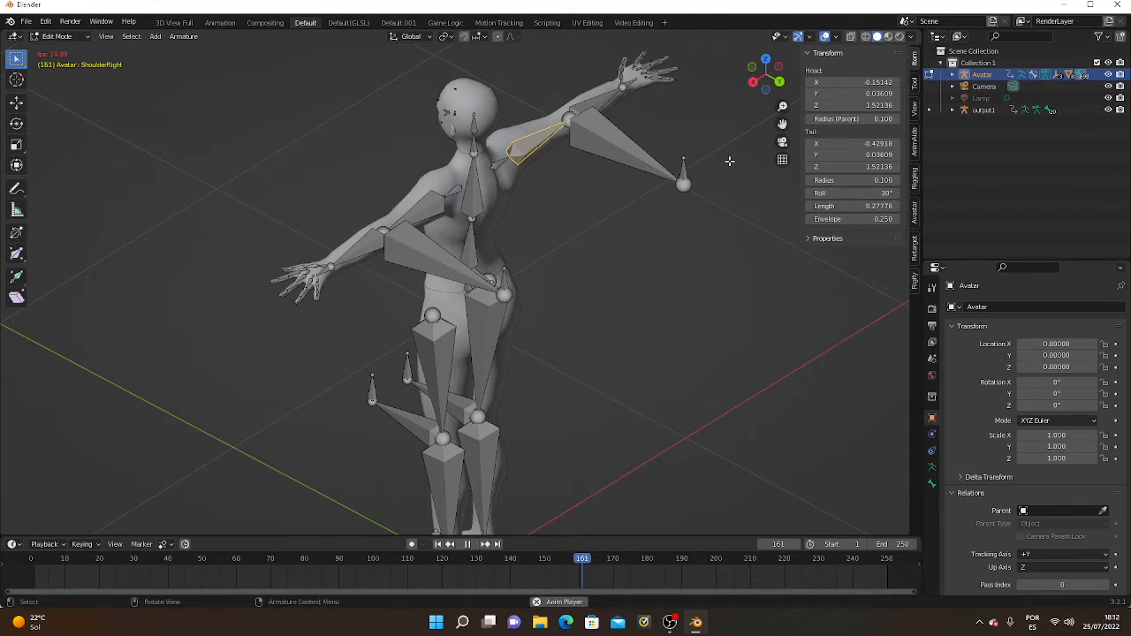
left_click(596, 103)
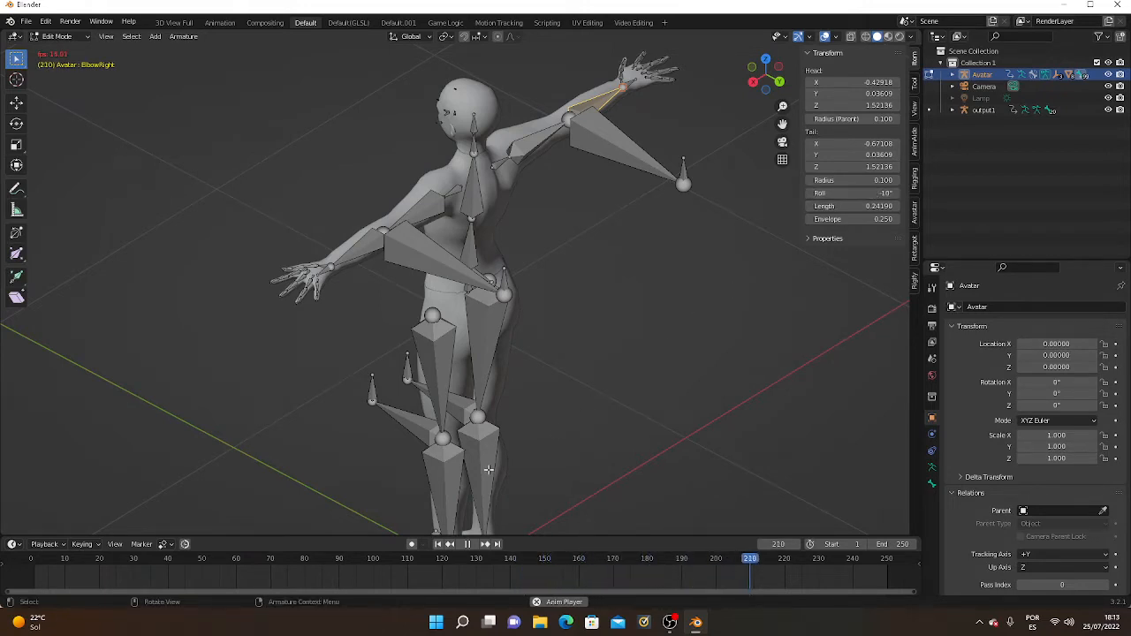
Check the playing arm motion in Object Mode and put the Avatar armature back into Edit Mode.
left_click(56, 37)
left_click(65, 51)
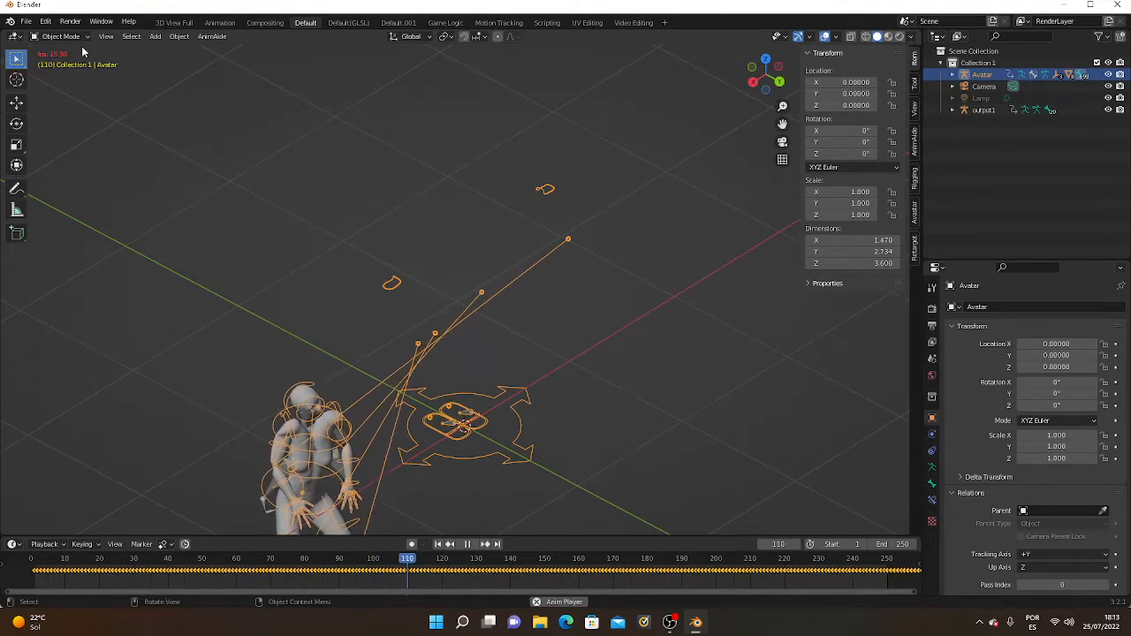
left_click(76, 38)
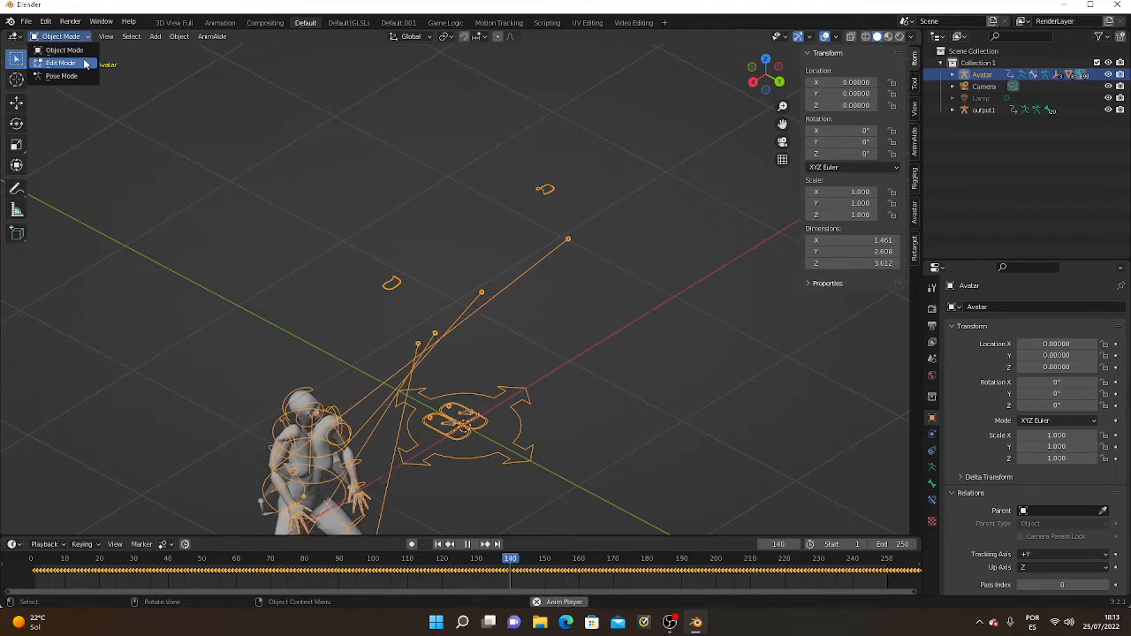
left_click(60, 62)
Set the roll of the right shoulder bone to -30° and of the right elbow bone to 10°.
scroll(526, 262, "up", 2)
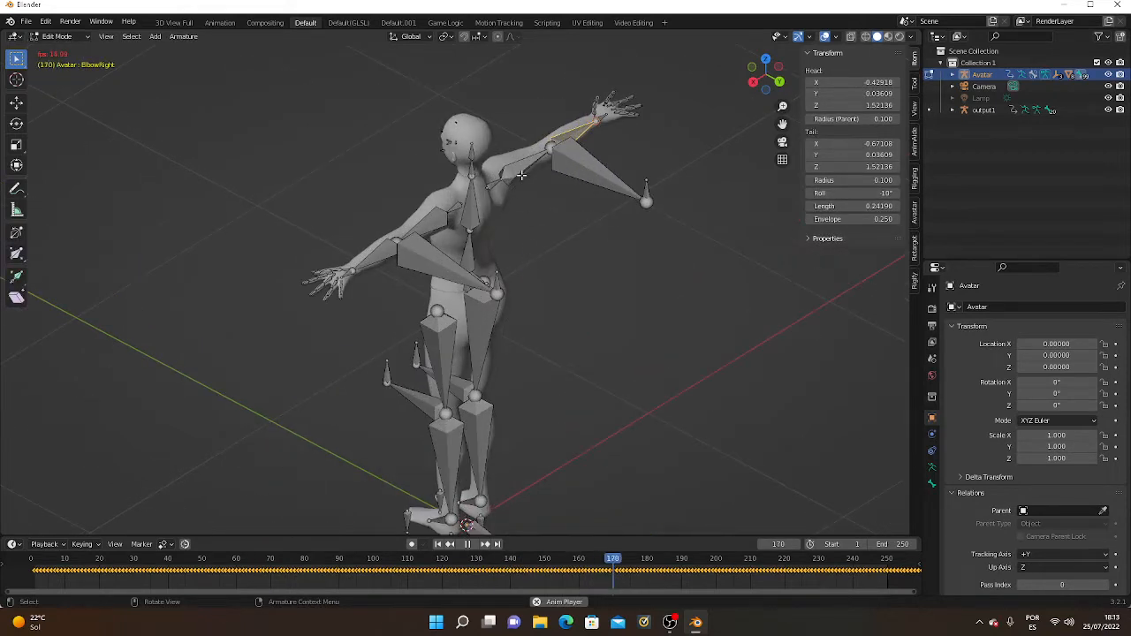
left_click(522, 170)
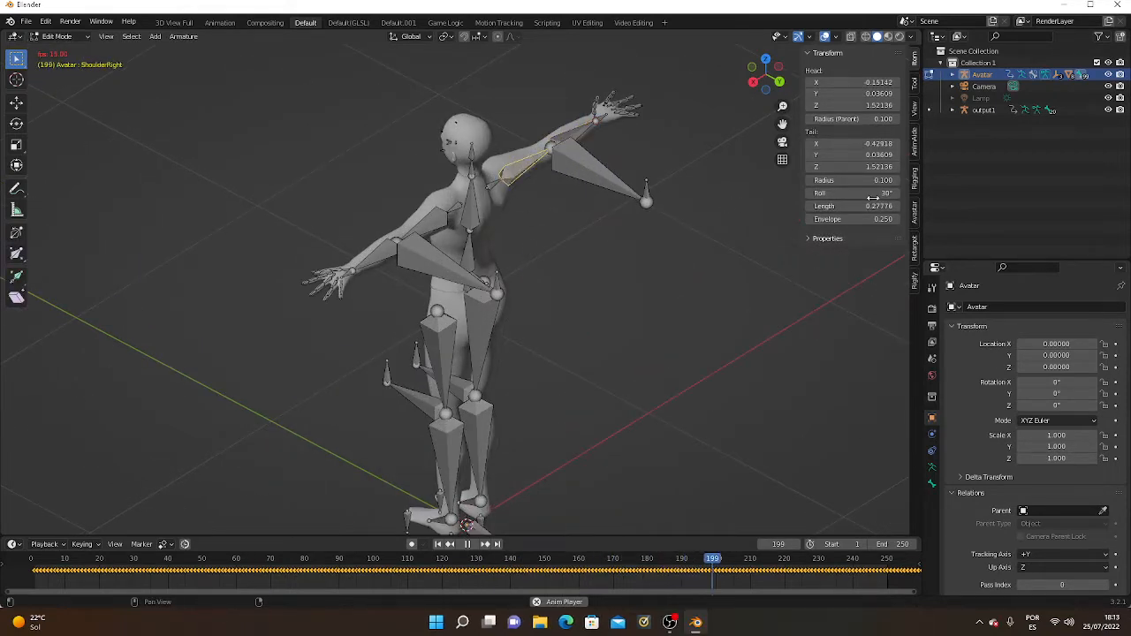
left_click_drag(871, 194, 830, 195)
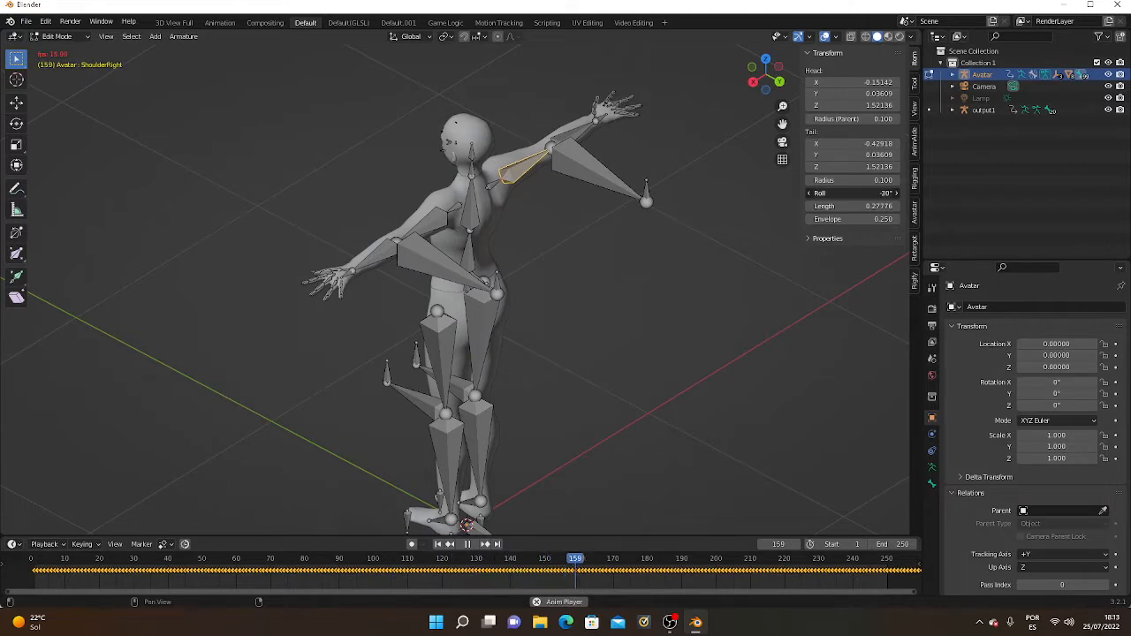
left_click_drag(830, 195, 829, 194)
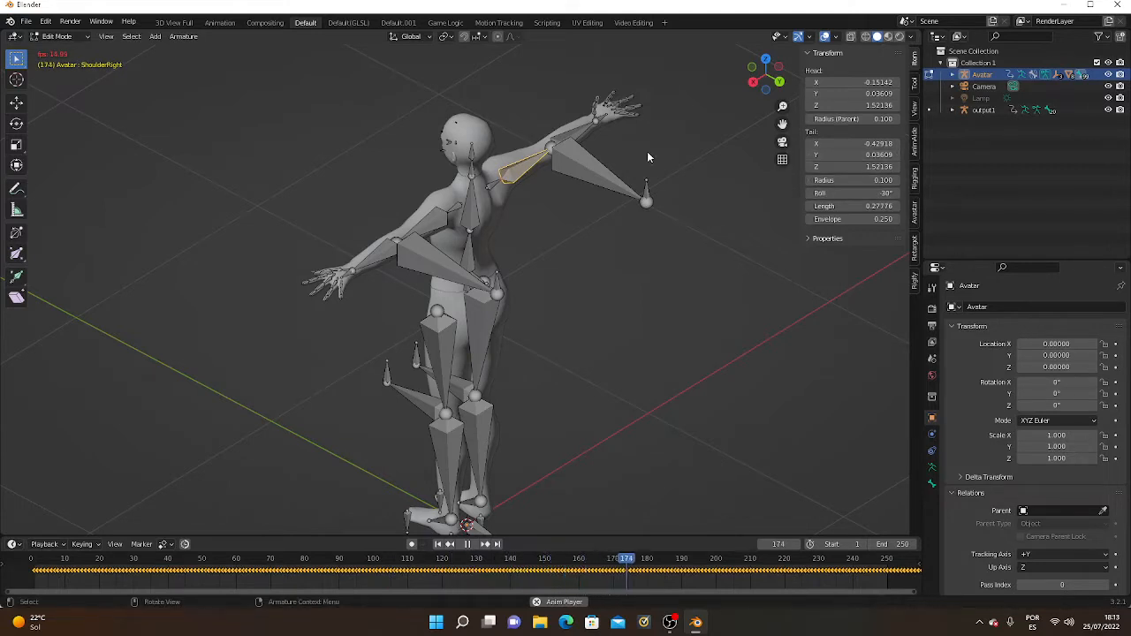
left_click(575, 134)
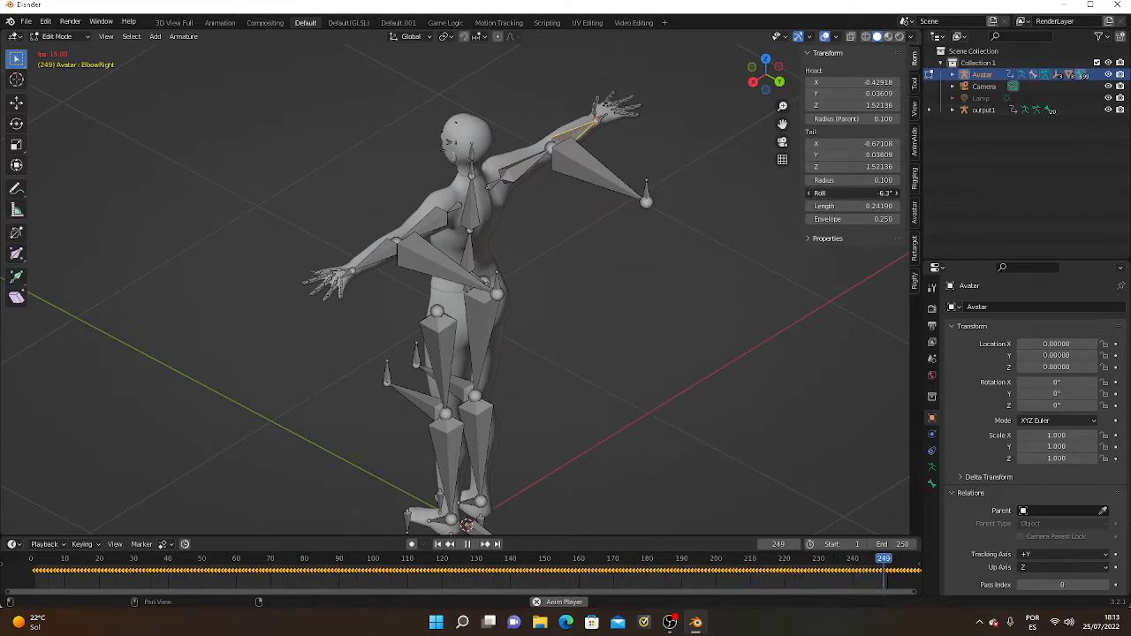
left_click_drag(852, 193, 873, 193)
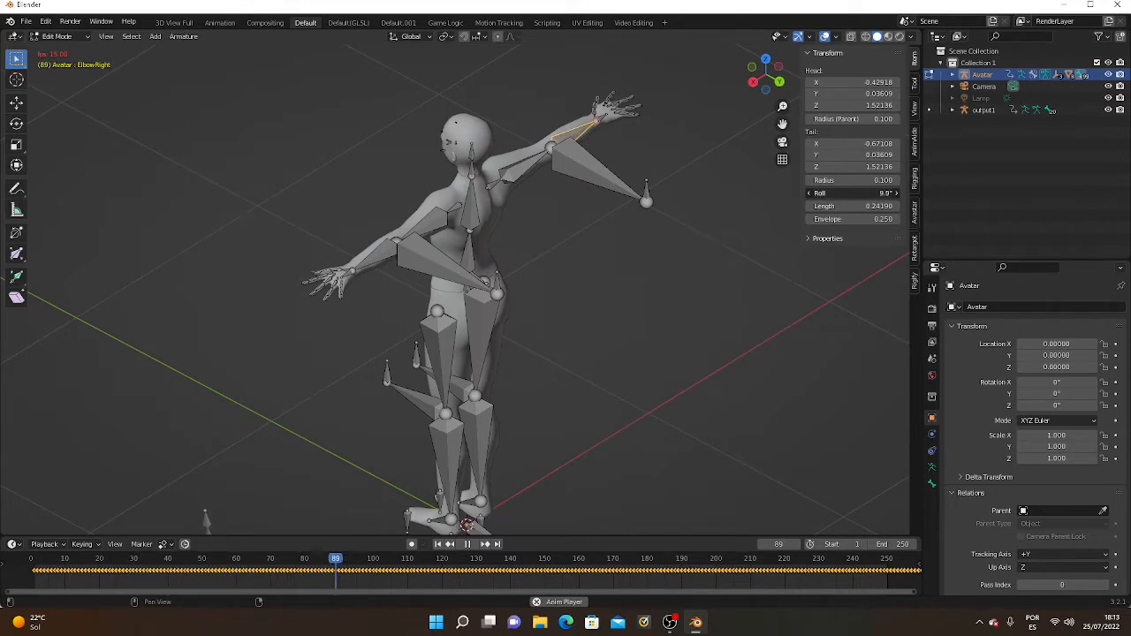
left_click_drag(874, 193, 873, 193)
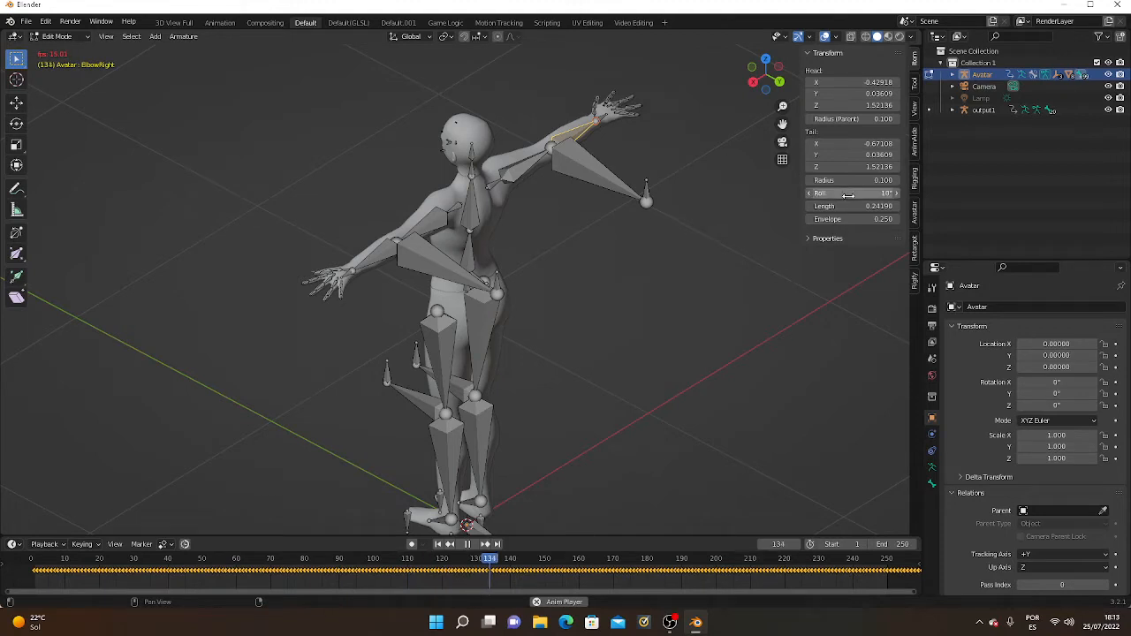
Return the Avatar armature to Object Mode and examine both arms from the front while the animation plays.
left_click(58, 38)
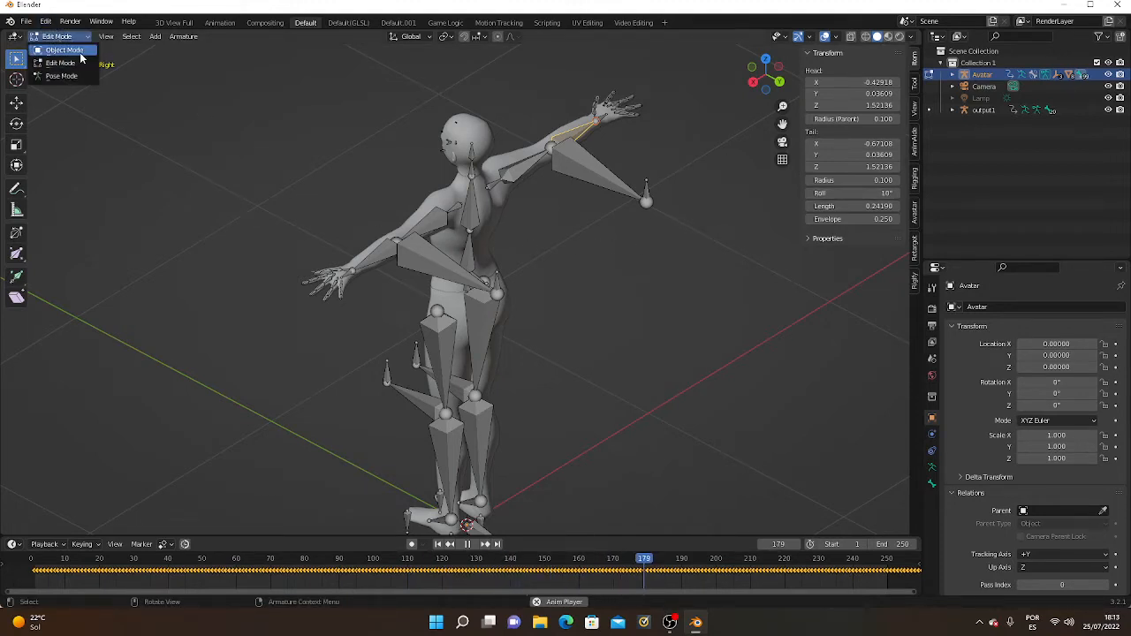
left_click(80, 56)
middle_click_drag(323, 366, 299, 412)
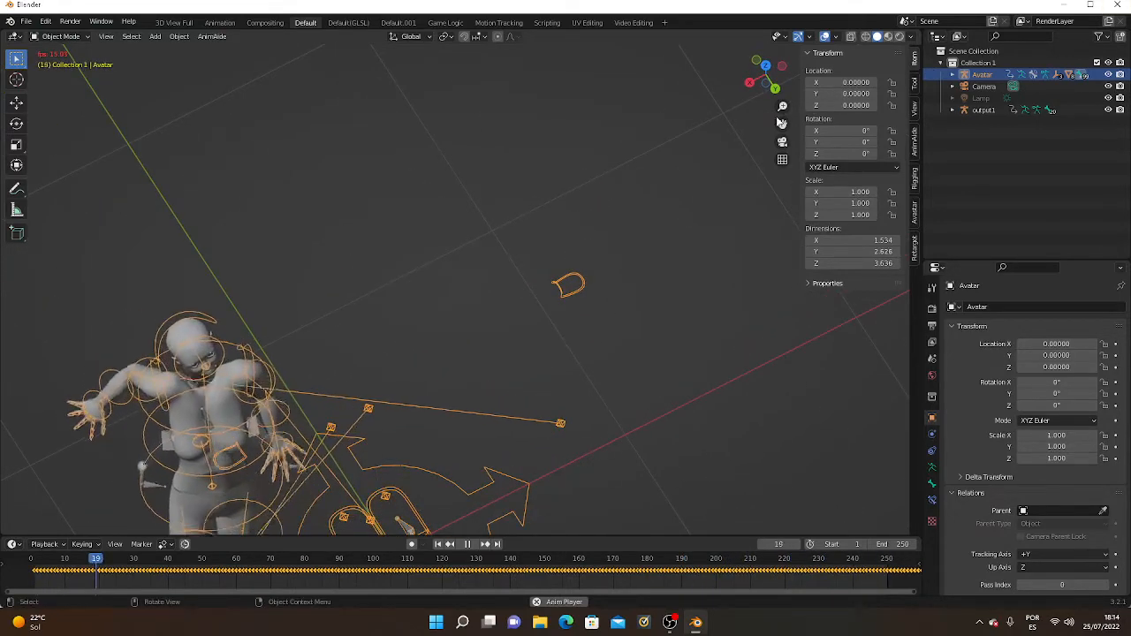
left_click_drag(782, 126, 409, 341)
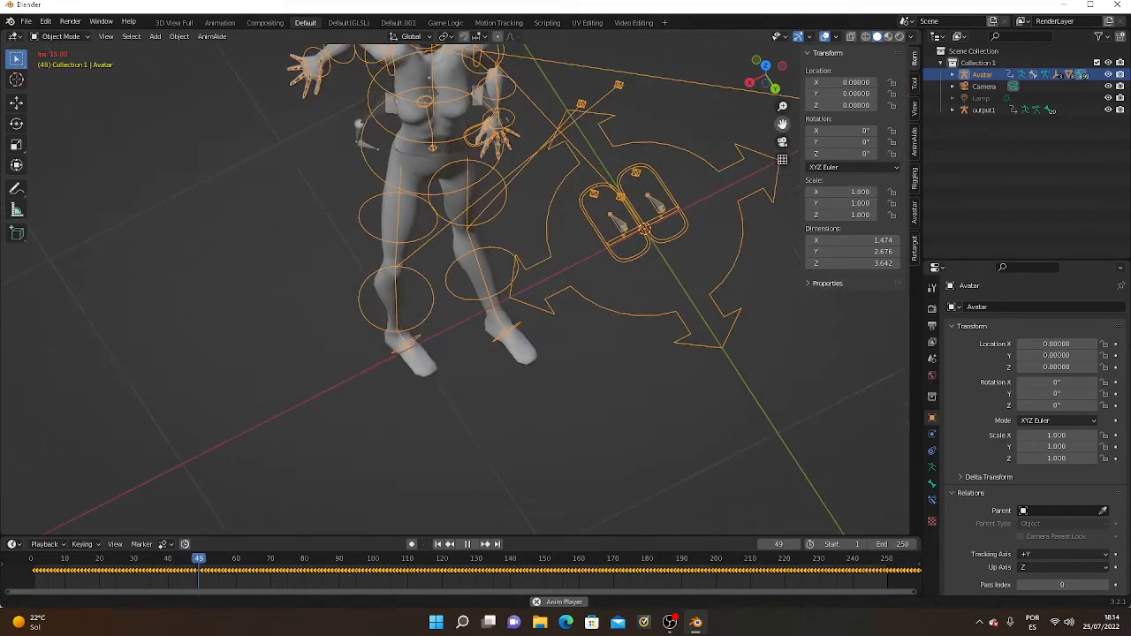
scroll(428, 325, "down", 3)
scroll(428, 325, "up", 4)
scroll(428, 326, "down", 2)
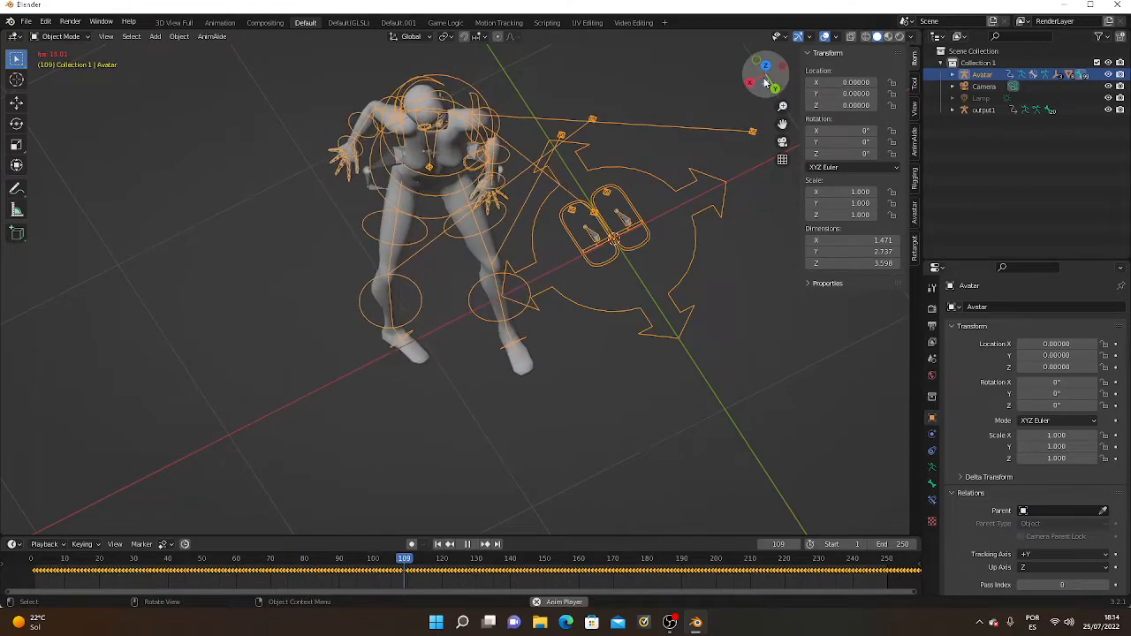
left_click_drag(770, 82, 650, 187)
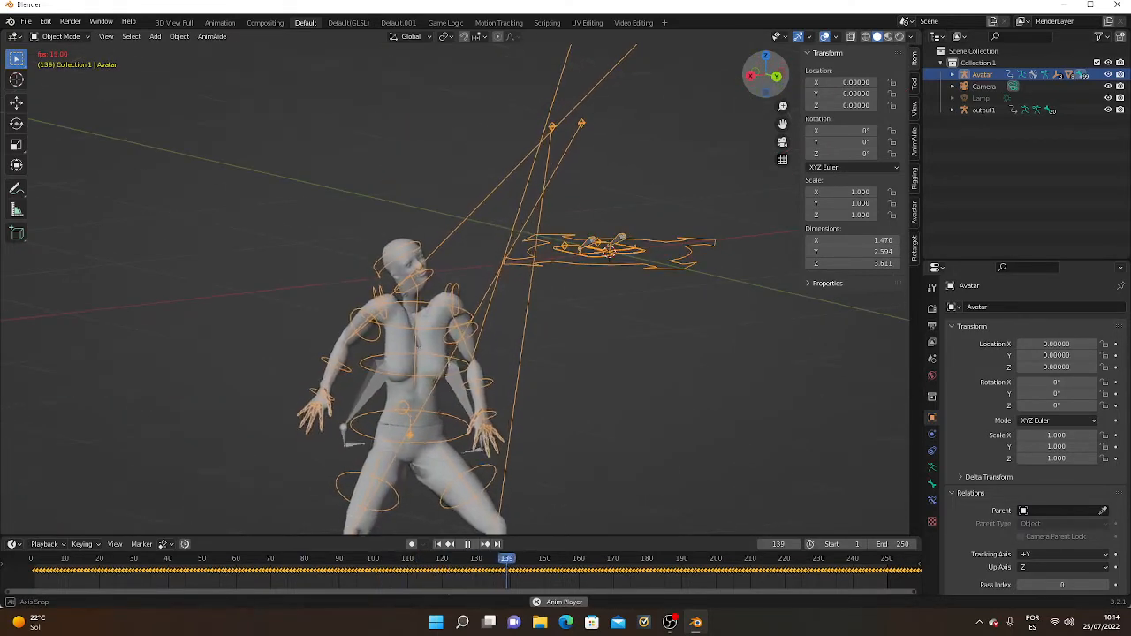
scroll(277, 422, "up", 5)
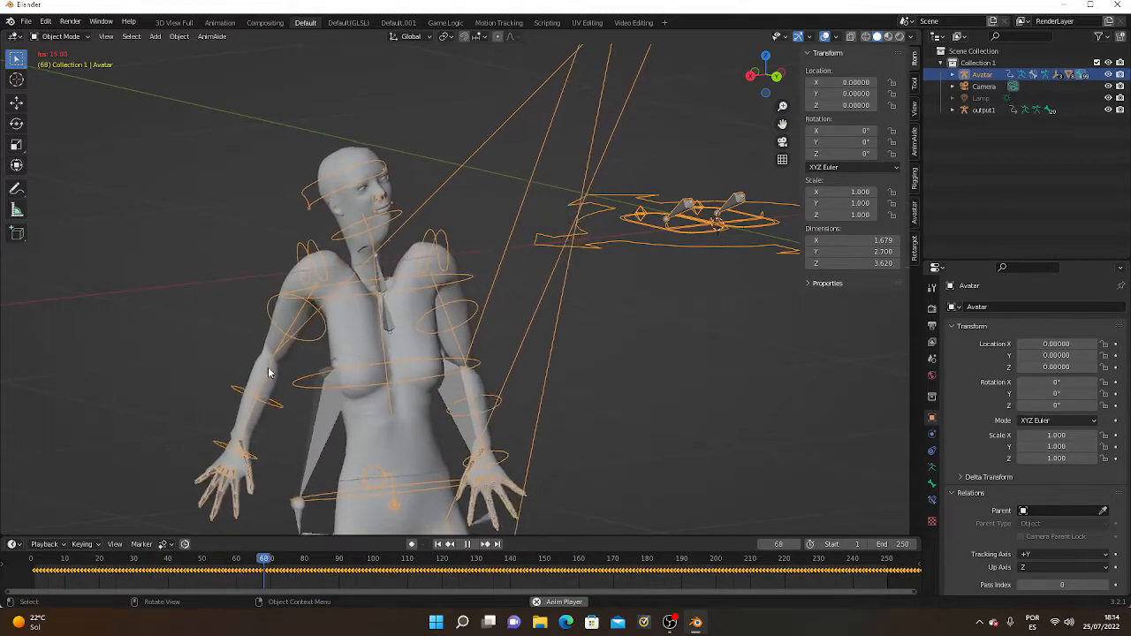
scroll(268, 367, "up", 1)
scroll(268, 367, "up", 2)
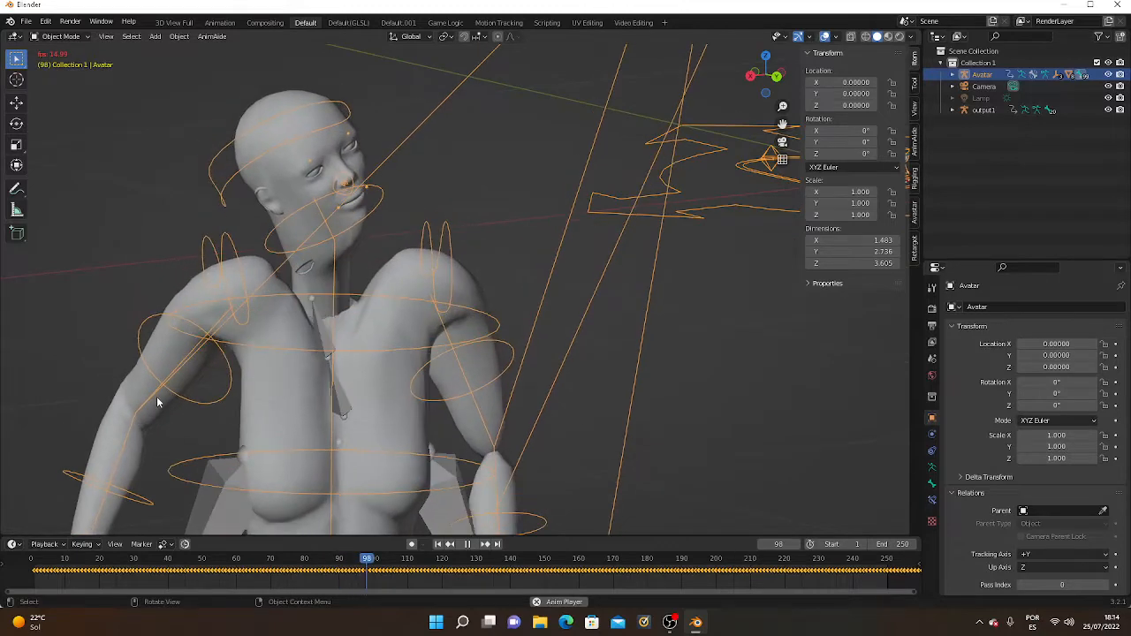
scroll(147, 411, "down", 1)
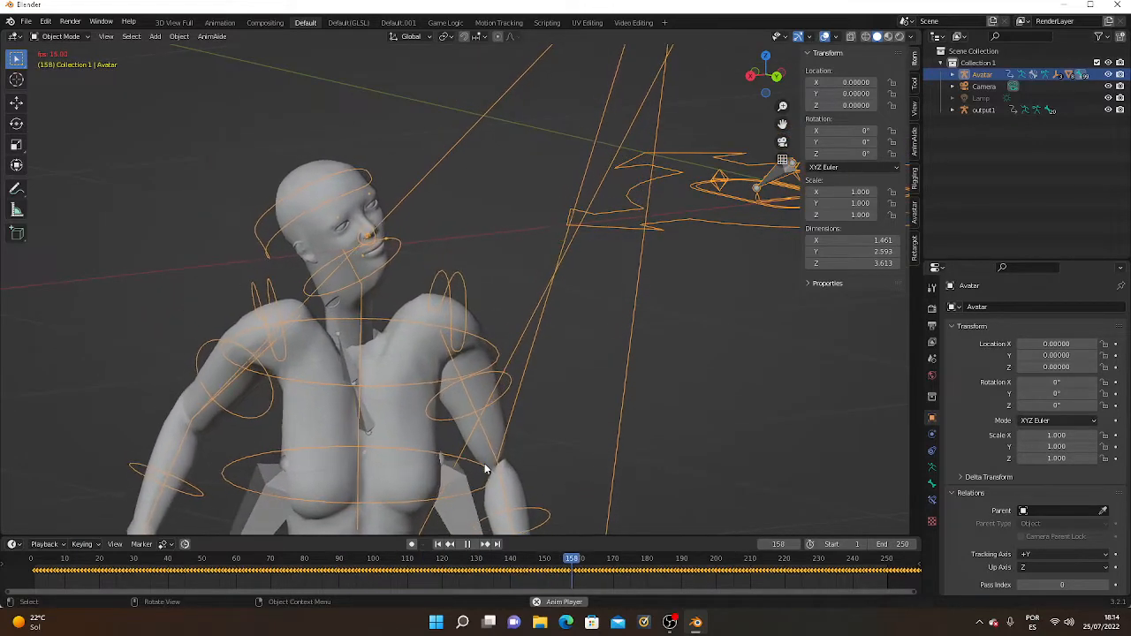
scroll(207, 440, "down", 2)
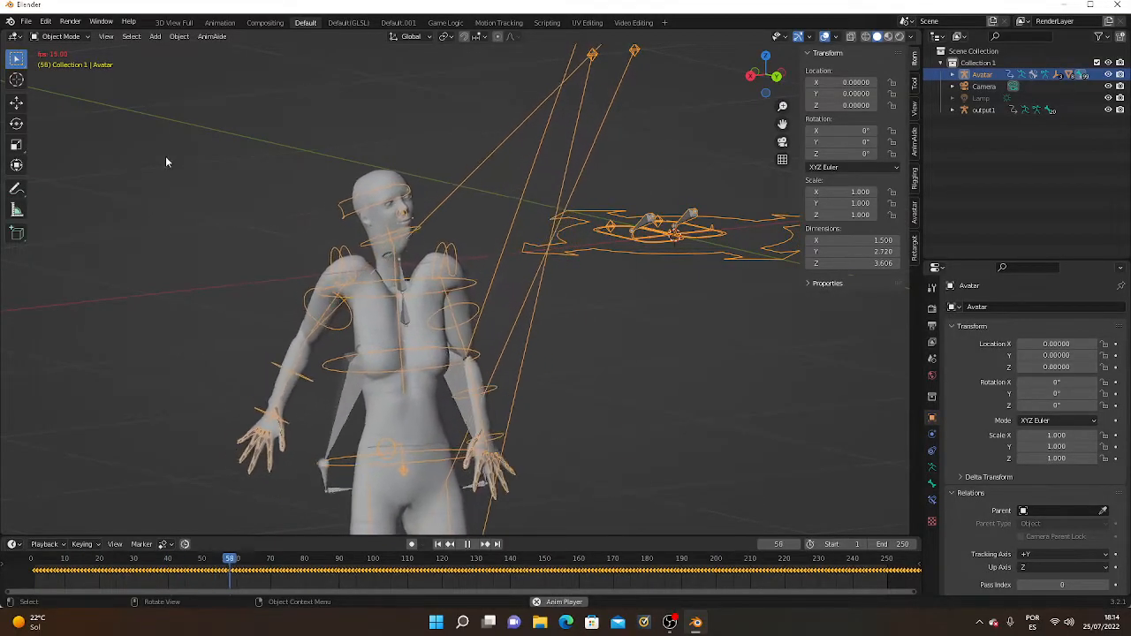
Put the Avatar armature back into Edit Mode and inspect the right shoulder bone's roll for reference.
left_click(72, 35)
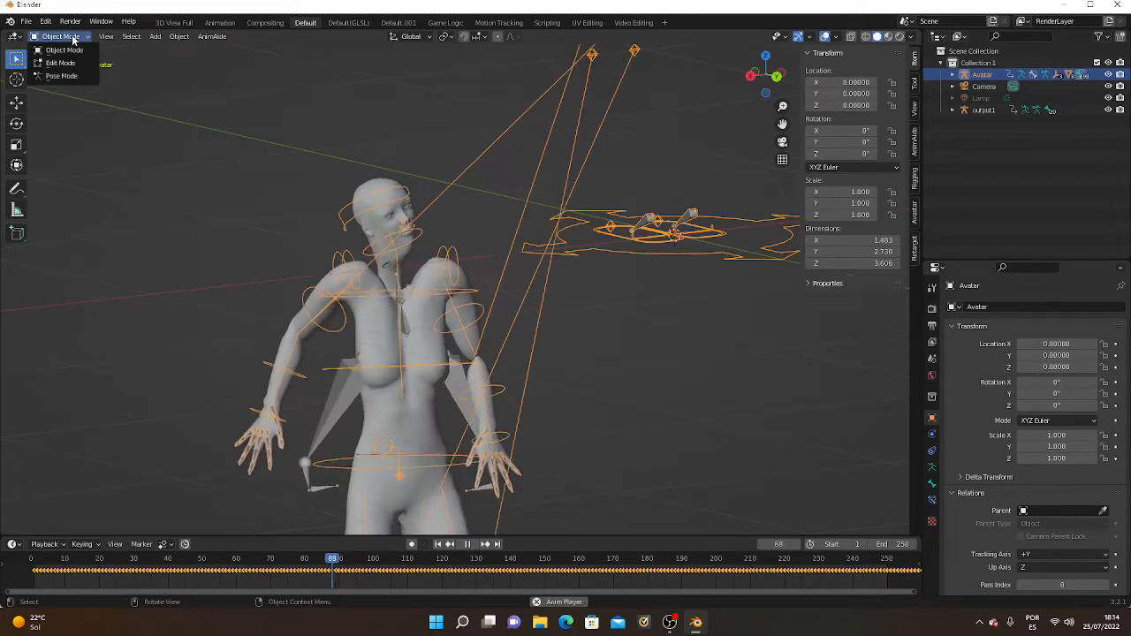
left_click(62, 63)
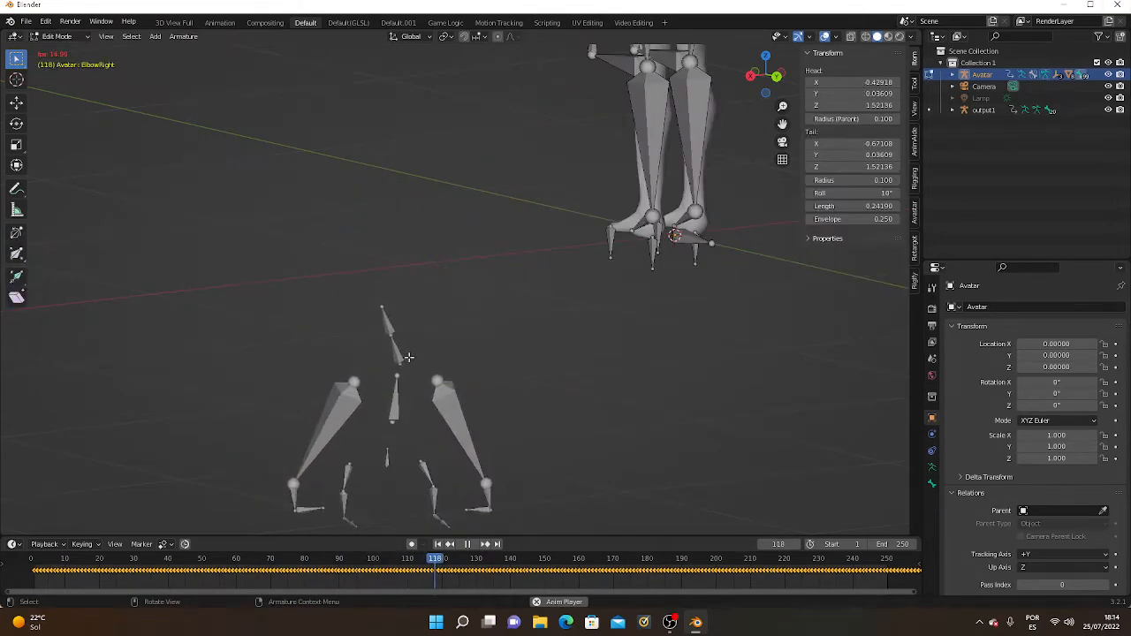
scroll(558, 317, "down", 2)
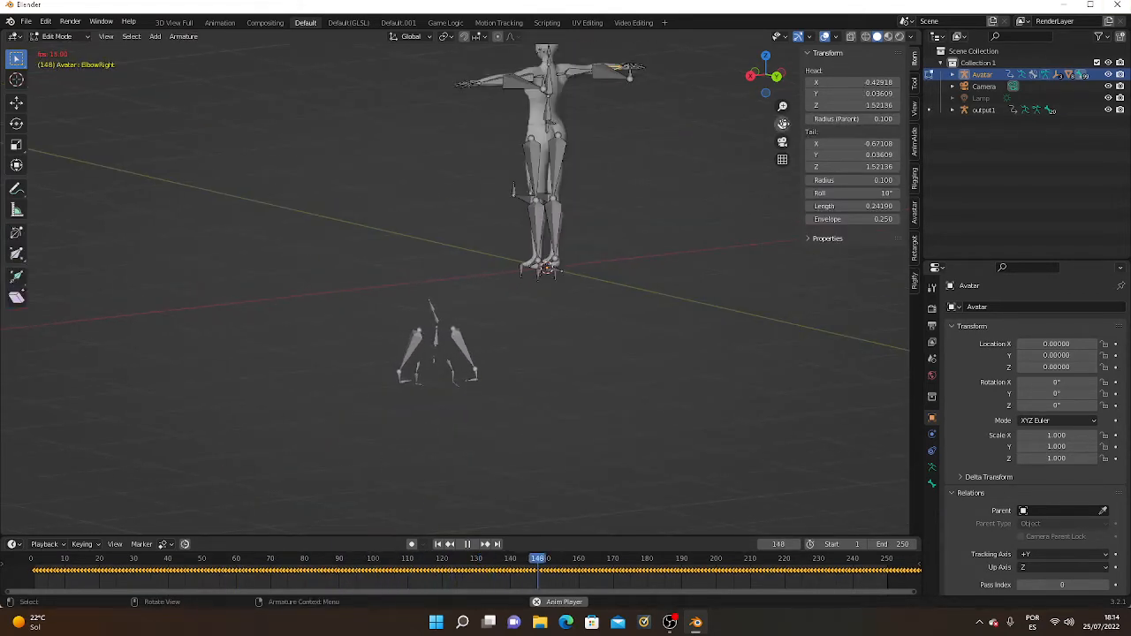
left_click_drag(783, 124, 786, 355)
scroll(627, 205, "up", 5)
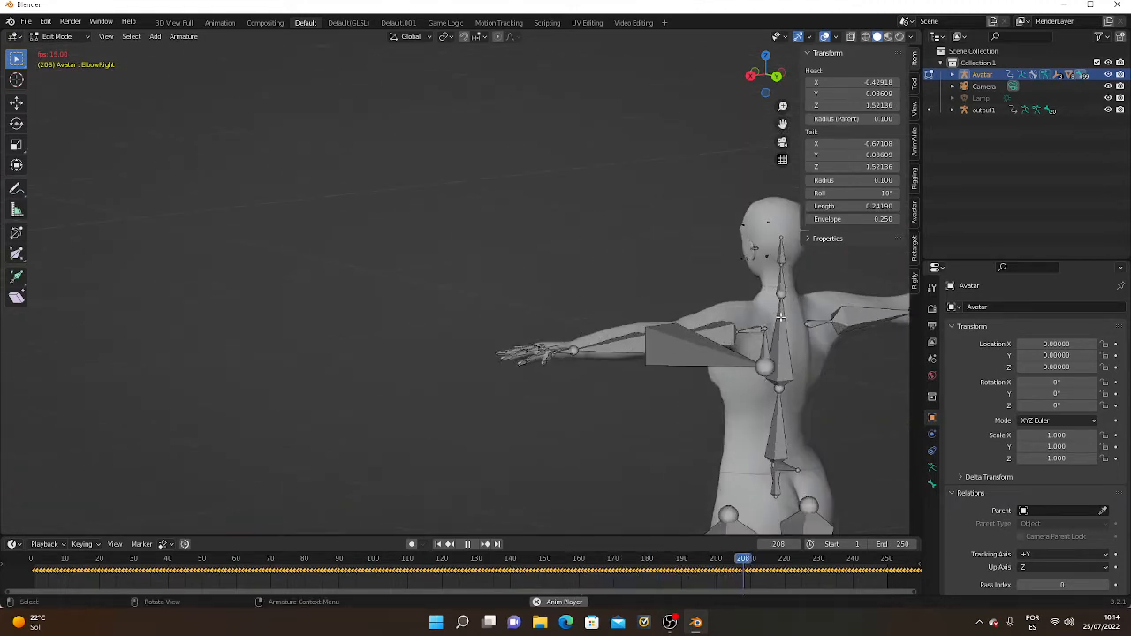
left_click(788, 315)
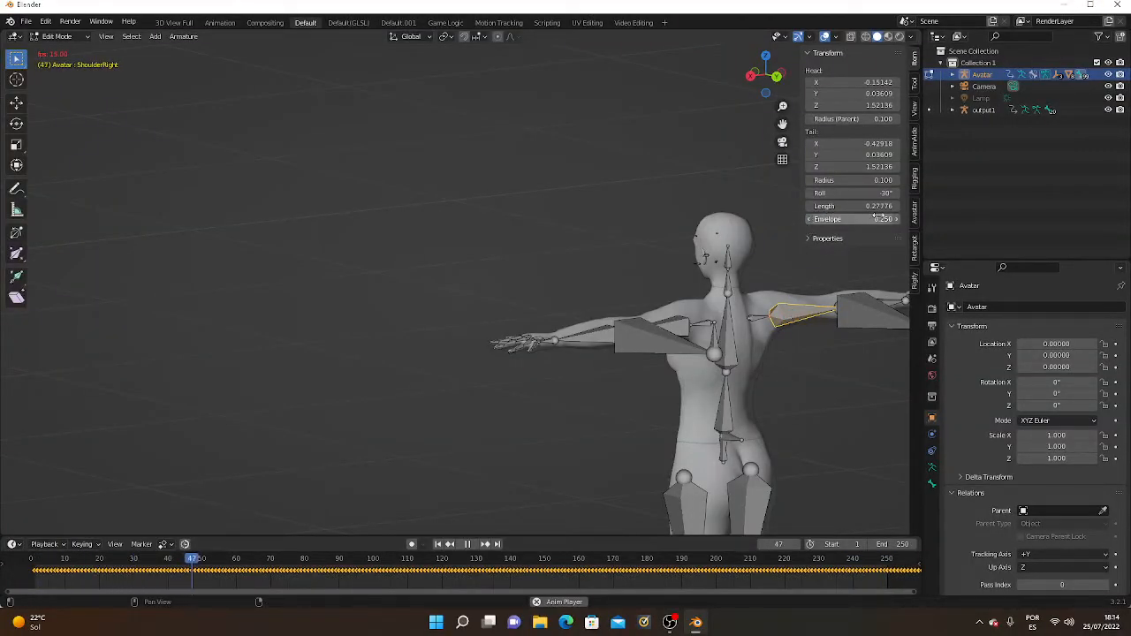
left_click(665, 327)
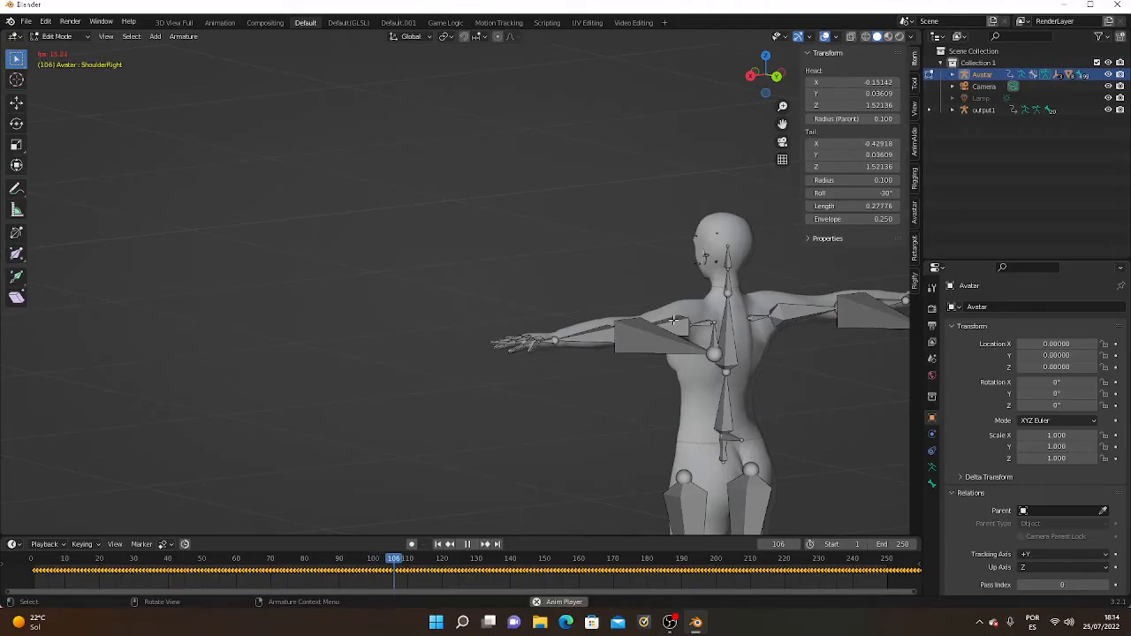
Set the roll of the left shoulder bone to 30° and of the left elbow bone to -10°.
left_click(674, 320)
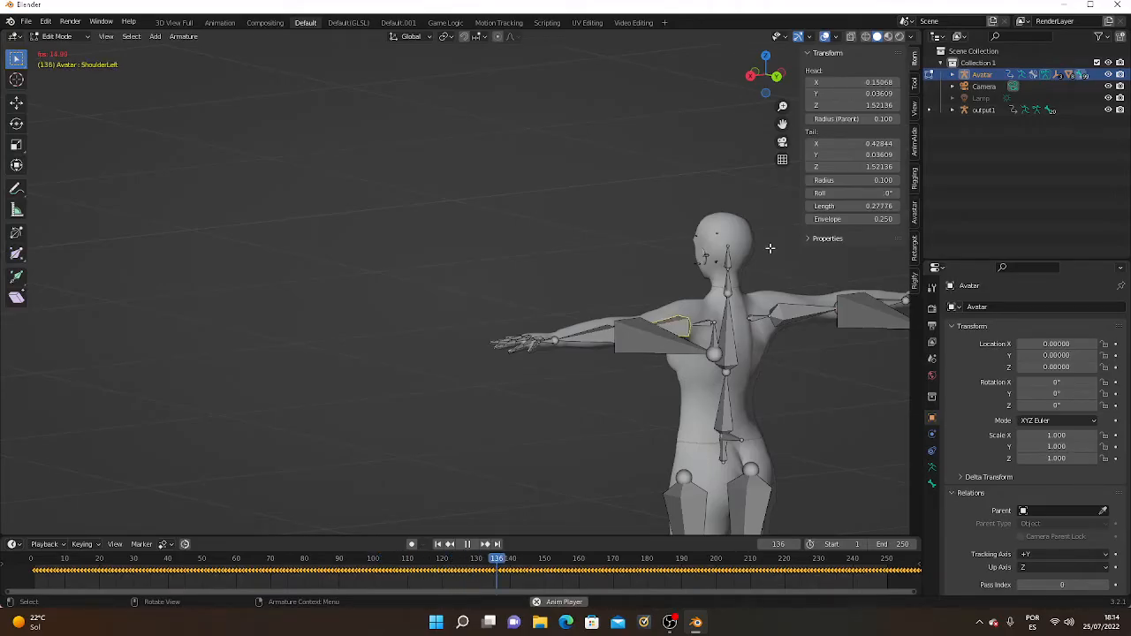
left_click_drag(874, 196, 884, 193)
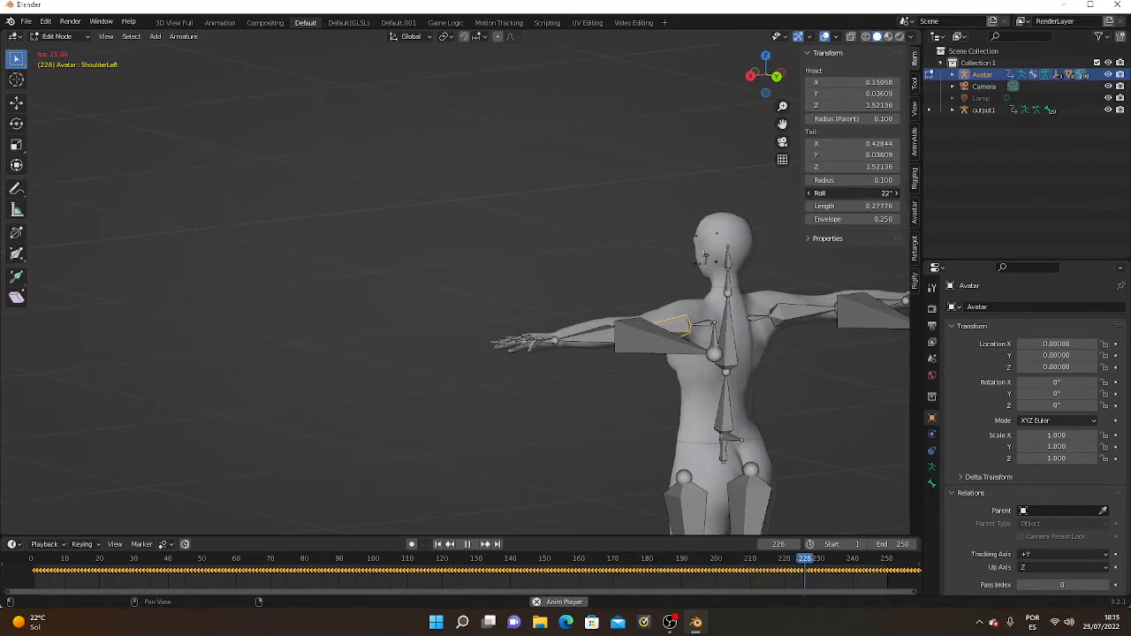
left_click_drag(884, 192, 885, 193)
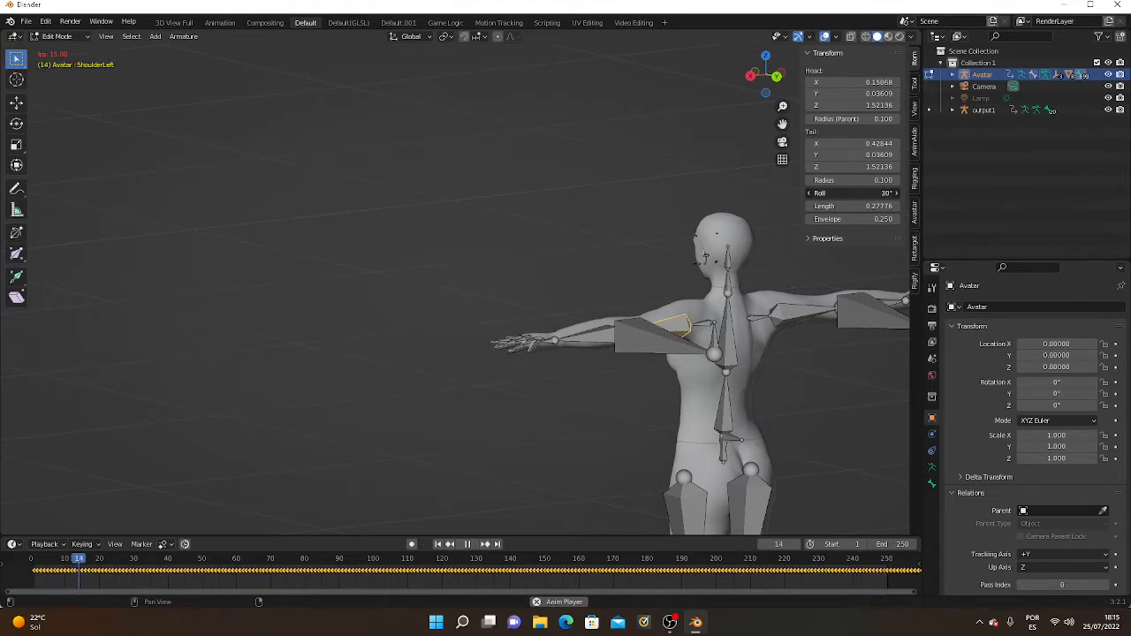
left_click(591, 333)
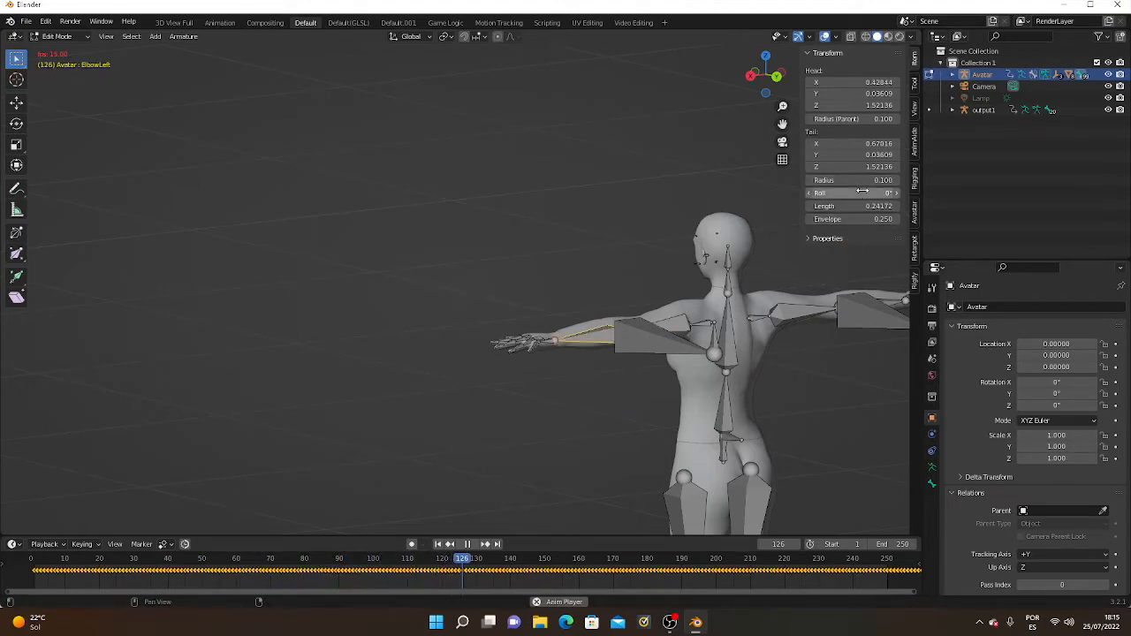
left_click_drag(862, 190, 864, 191)
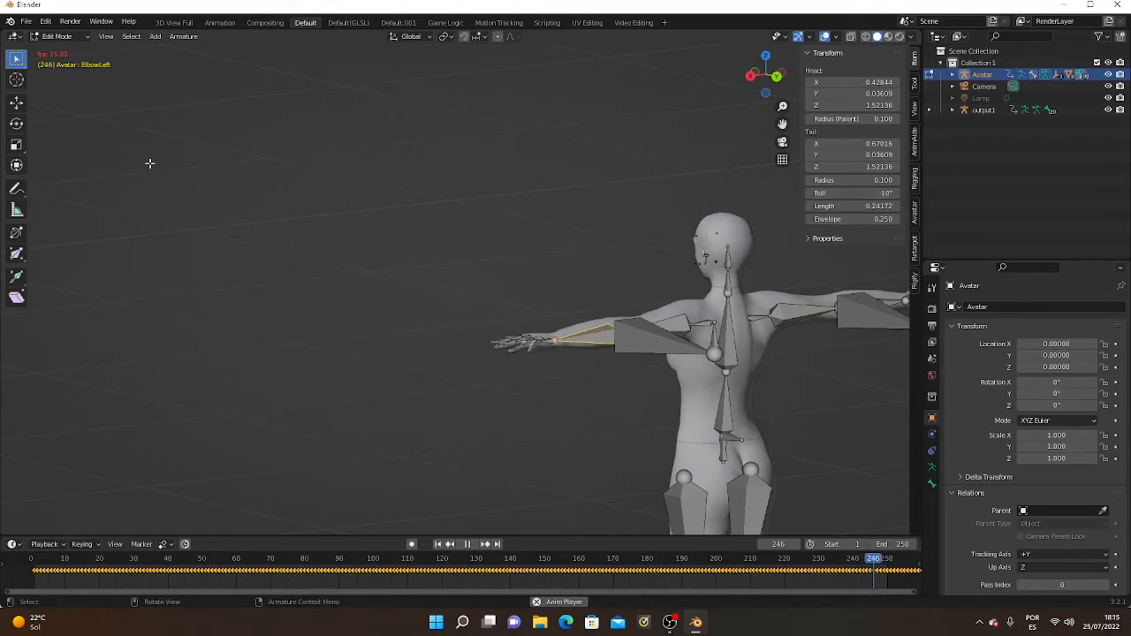
Switch the Avatar armature to Object Mode and examine the full-body motion with the adjusted arms during playback.
left_click(62, 36)
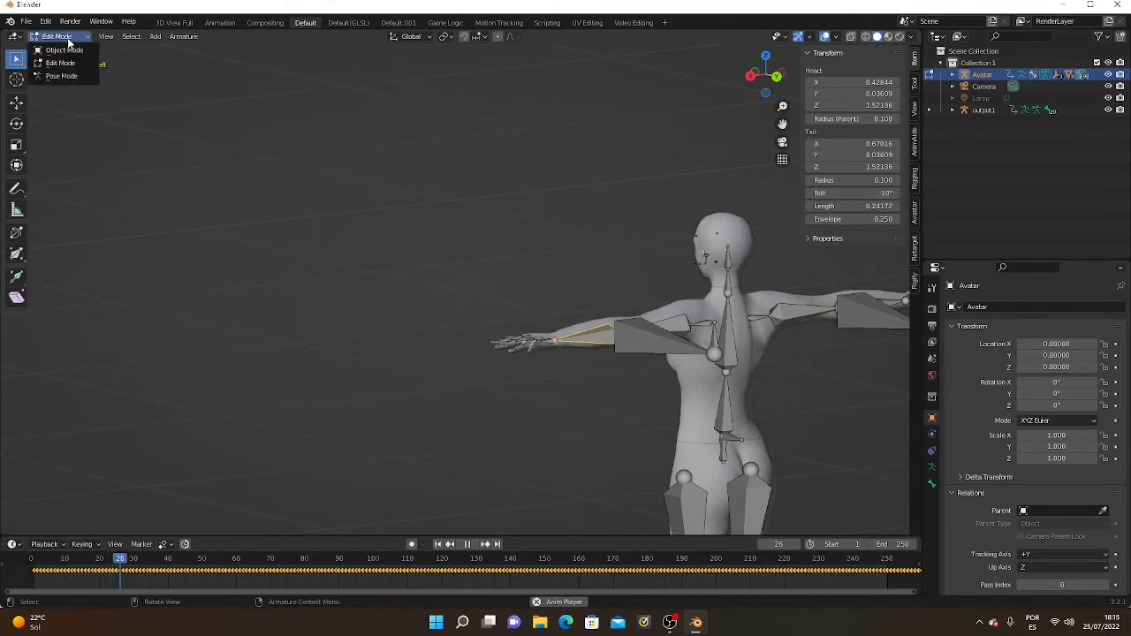
left_click(64, 51)
scroll(523, 430, "down", 6)
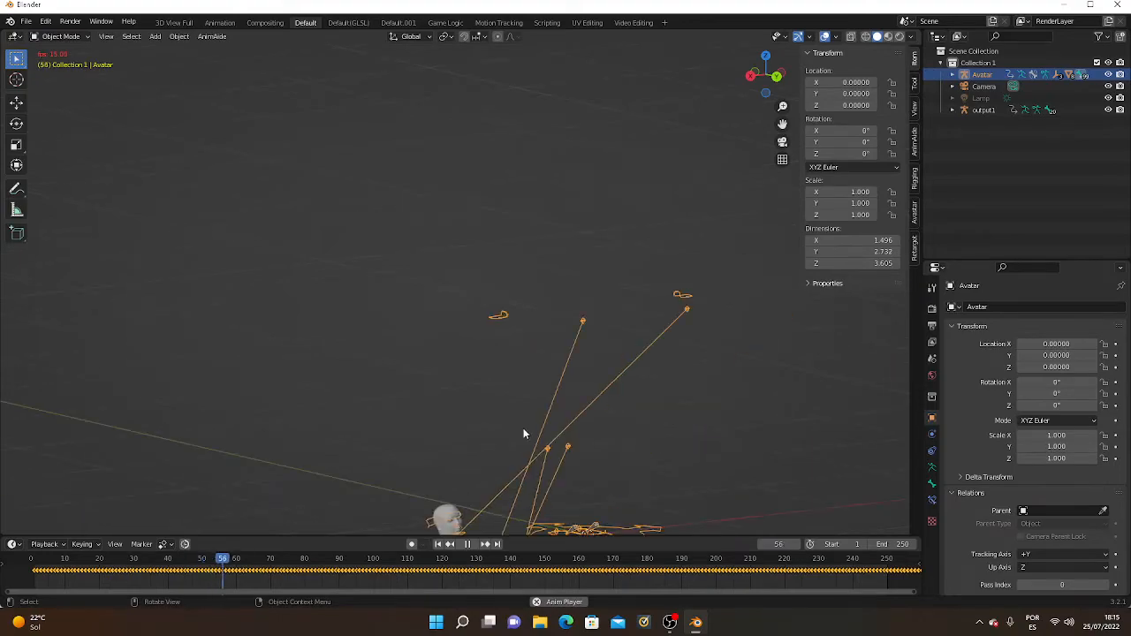
middle_click_drag(523, 431, 519, 472)
scroll(519, 477, "up", 3)
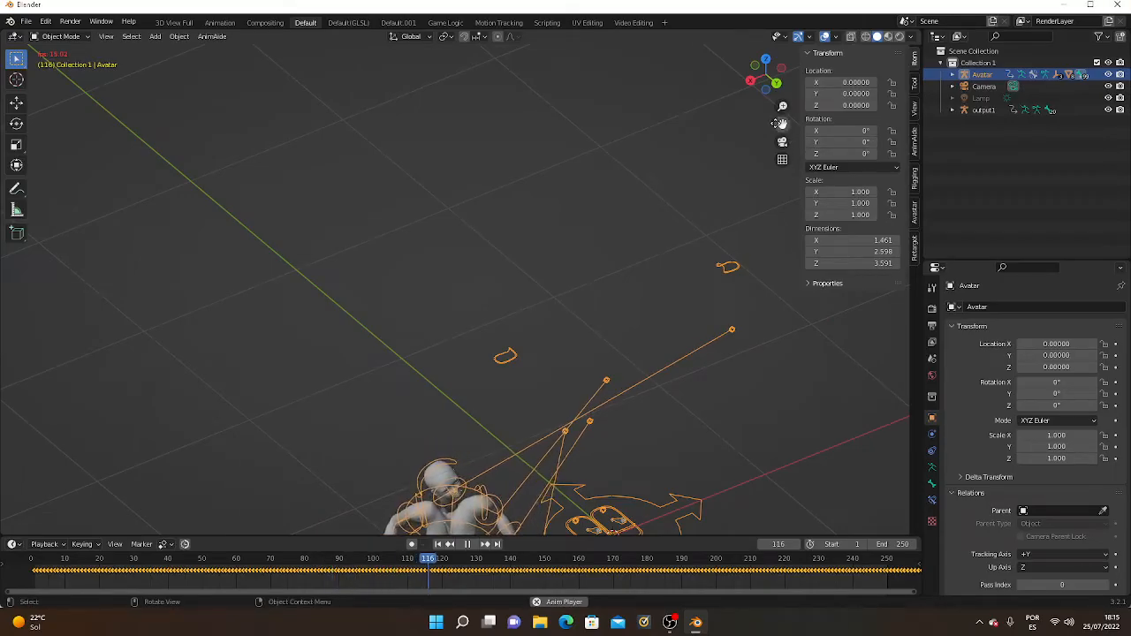
mouse_move(780, 126)
left_mouse_down()
mouse_move(794, 9)
mouse_move(780, 127)
left_mouse_up()
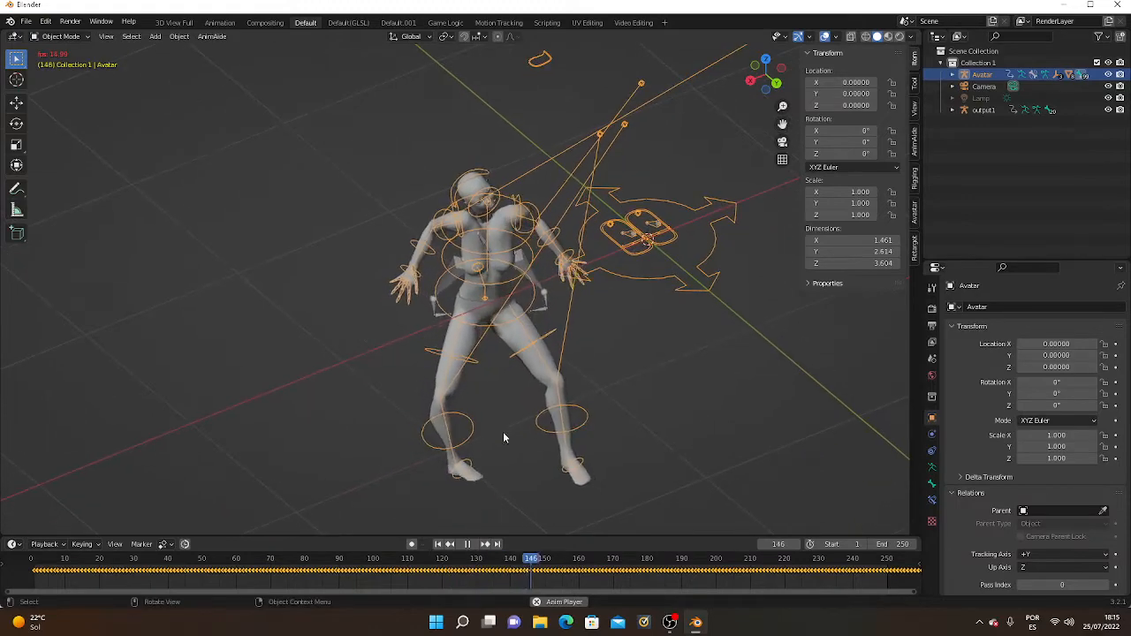
scroll(494, 420, "up", 2)
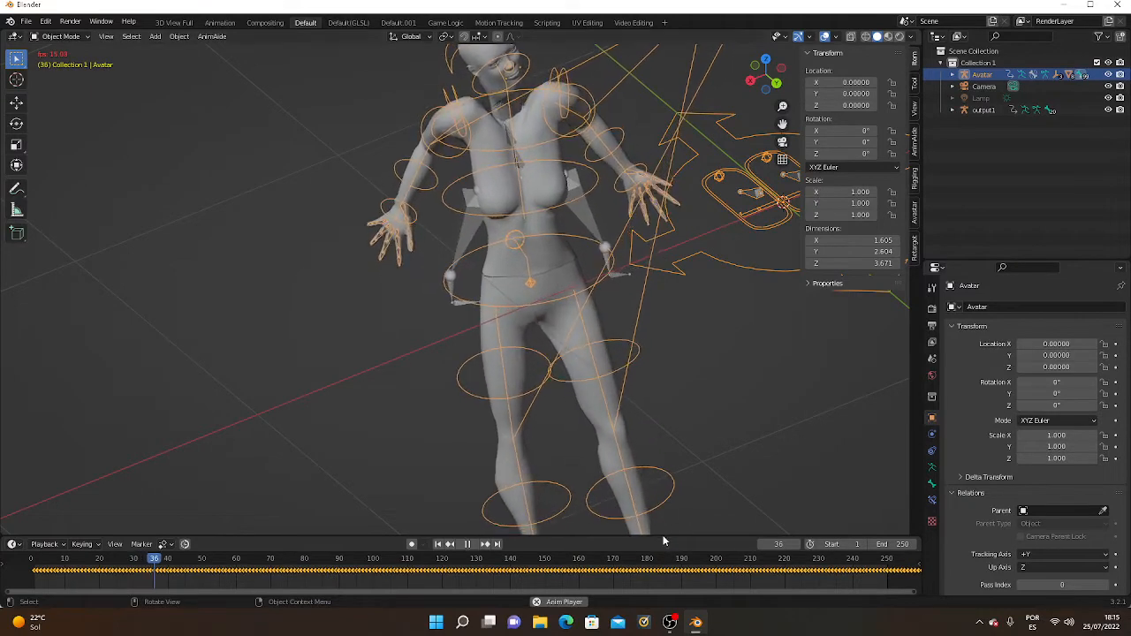
Enlarge the timeline area below the 3D view and open its playback settings.
left_click_drag(663, 536, 682, 383)
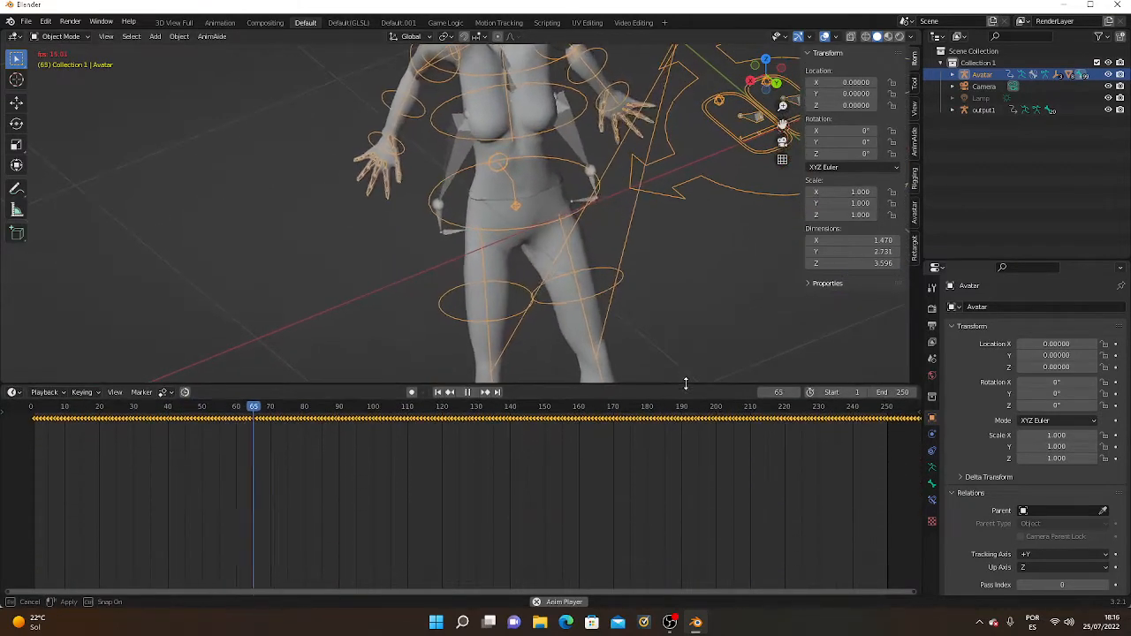
scroll(492, 300, "down", 3)
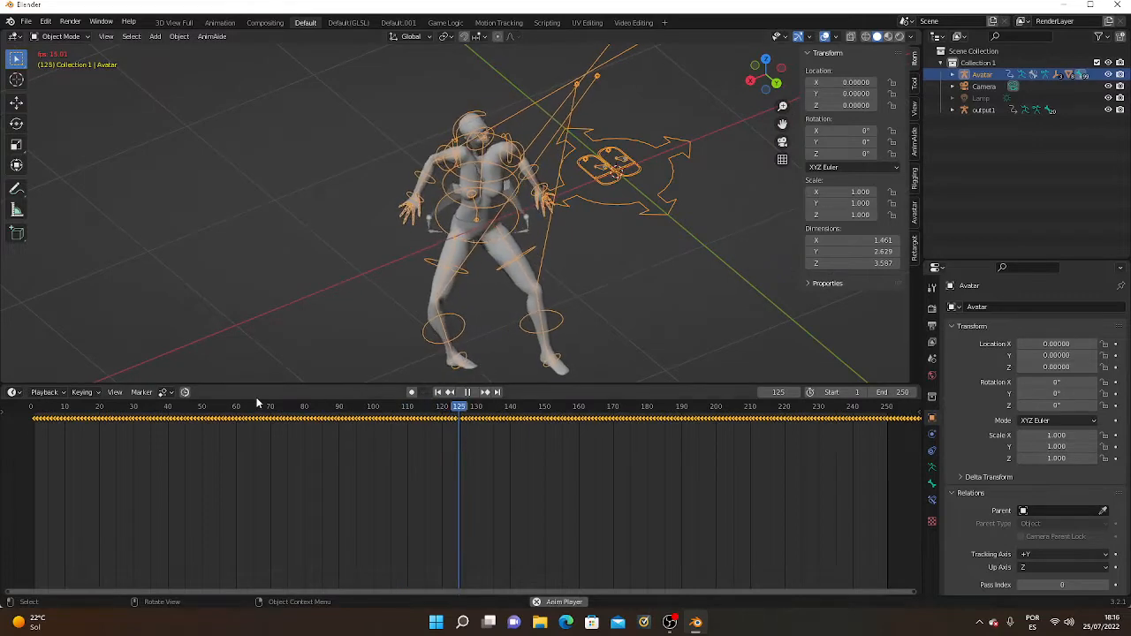
left_click(49, 394)
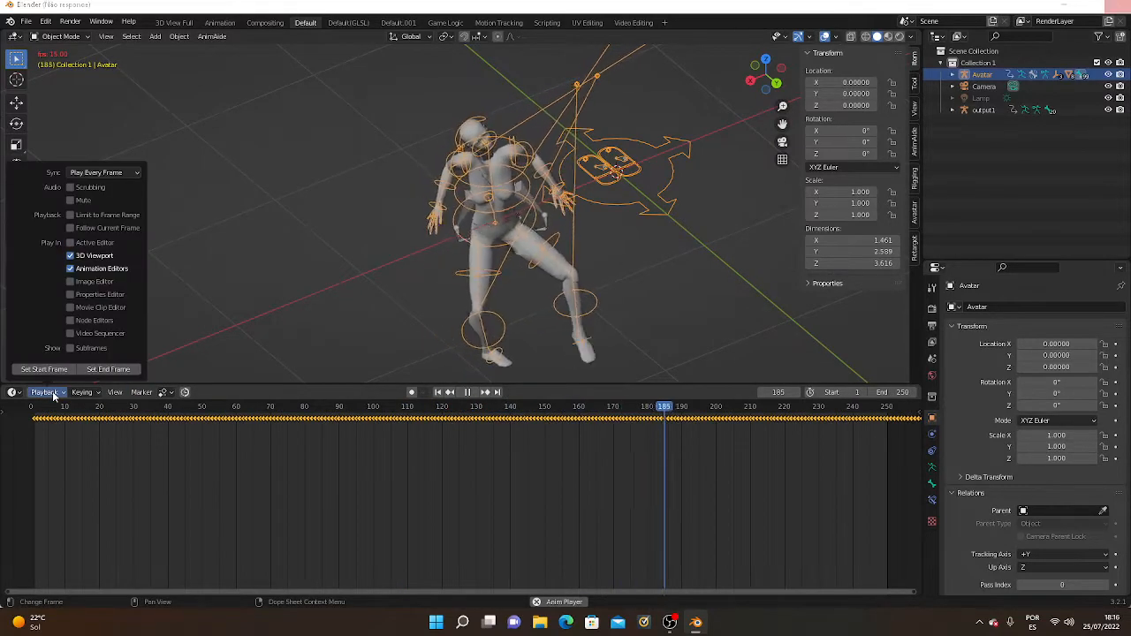
Switch the timeline area to the Graph Editor and view the full extent of the Avatar's animation curves.
left_click(12, 393)
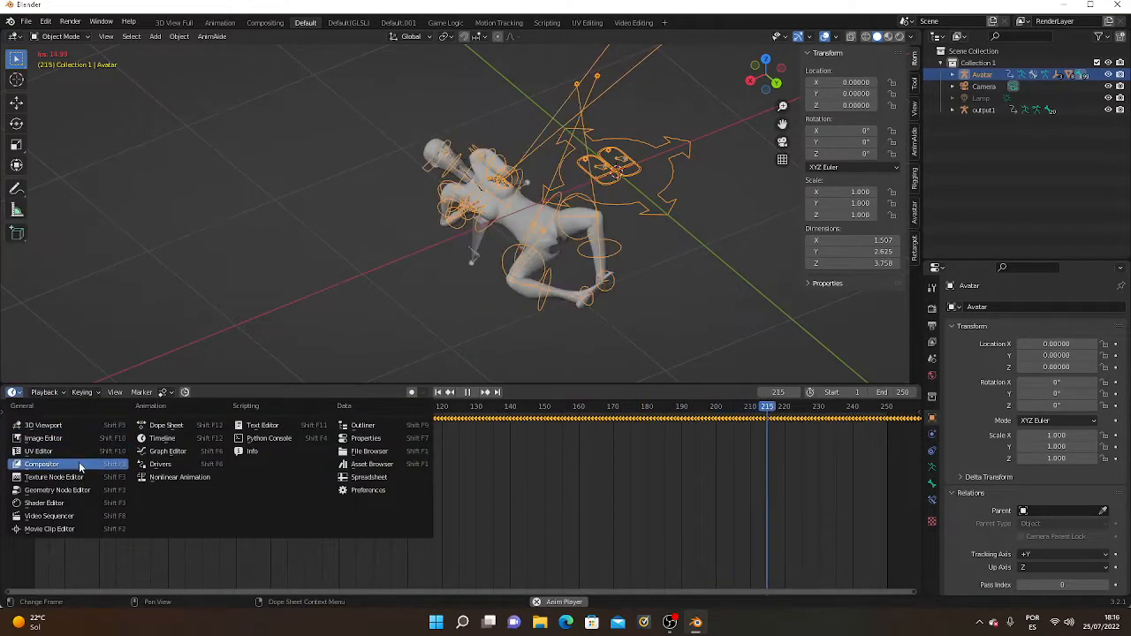
left_click(167, 452)
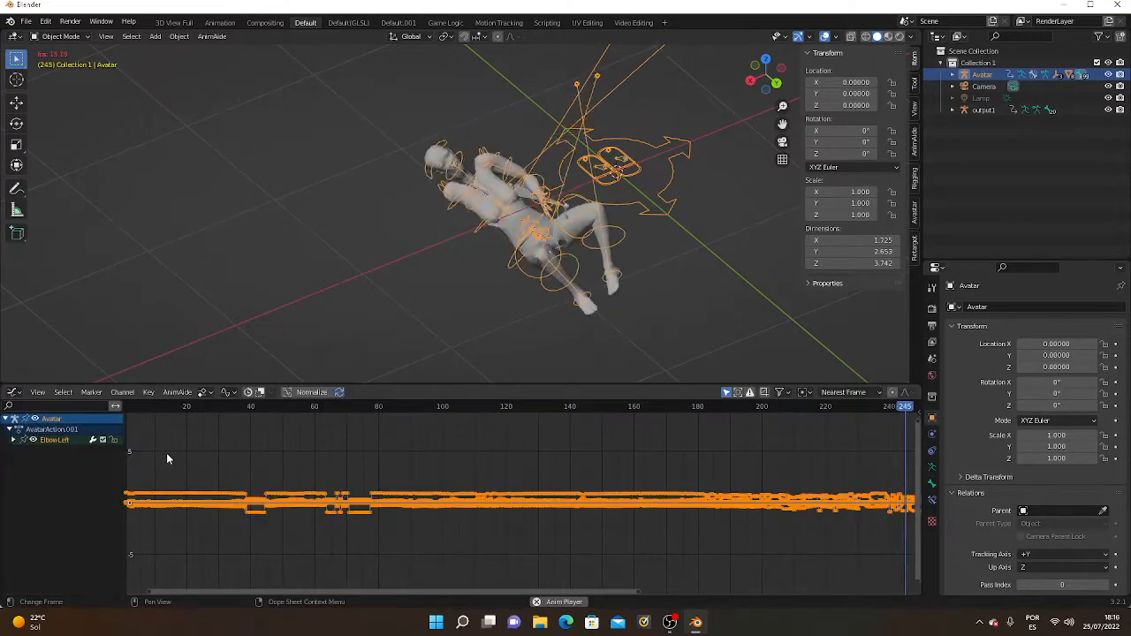
scroll(376, 549, "down", 5)
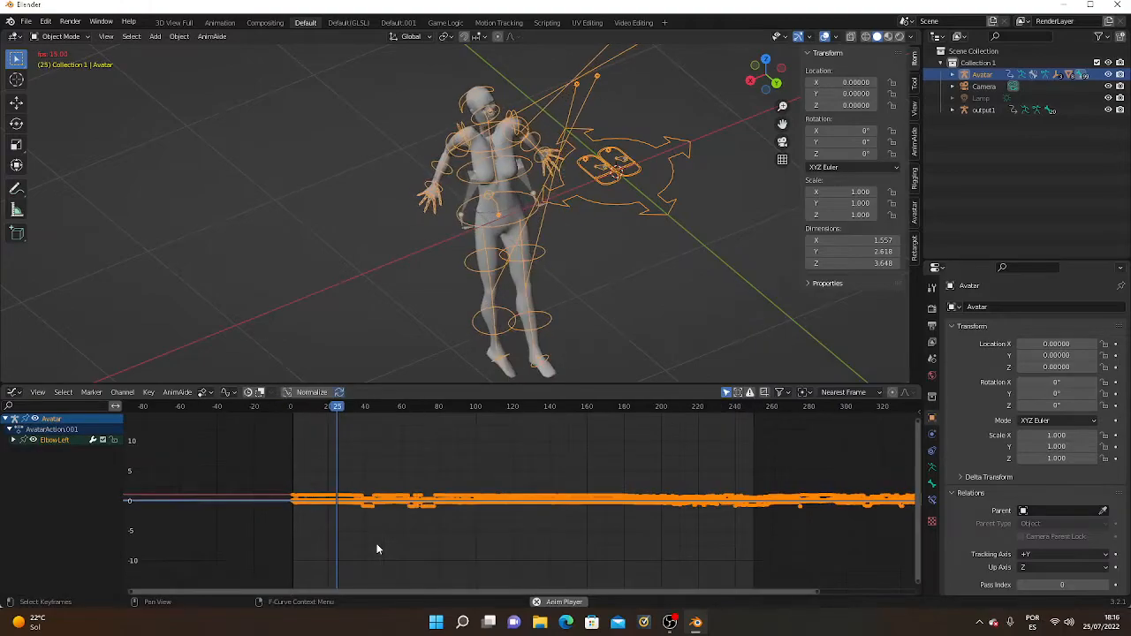
scroll(377, 549, "down", 1)
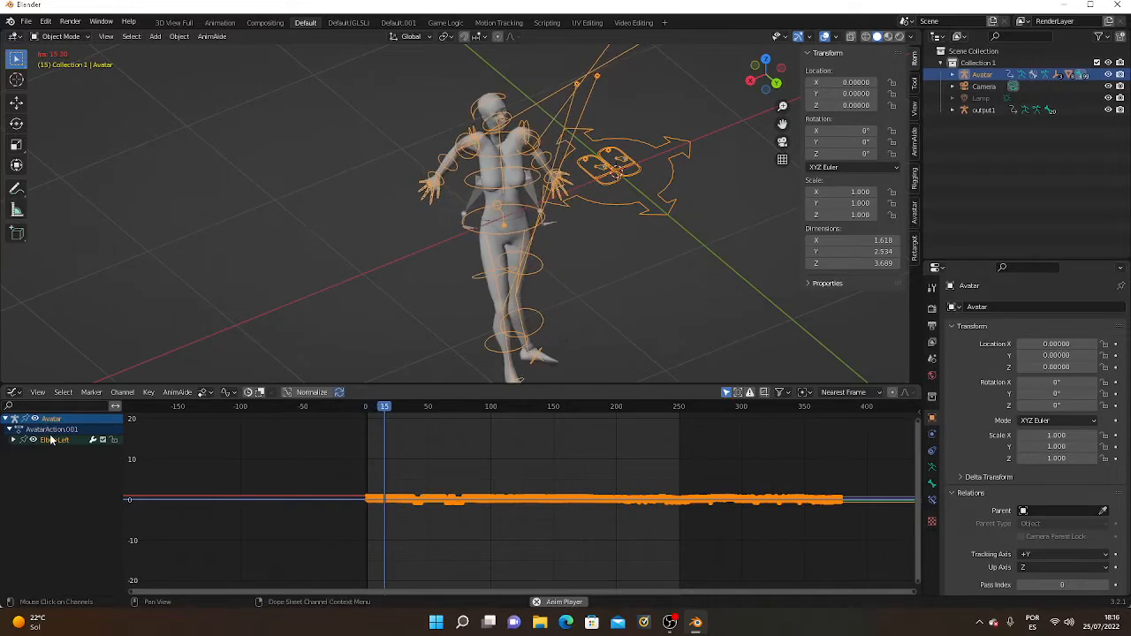
Return the lower area to the Timeline and set the playback range to start at frame 100 and end at frame 360.
left_click(15, 394)
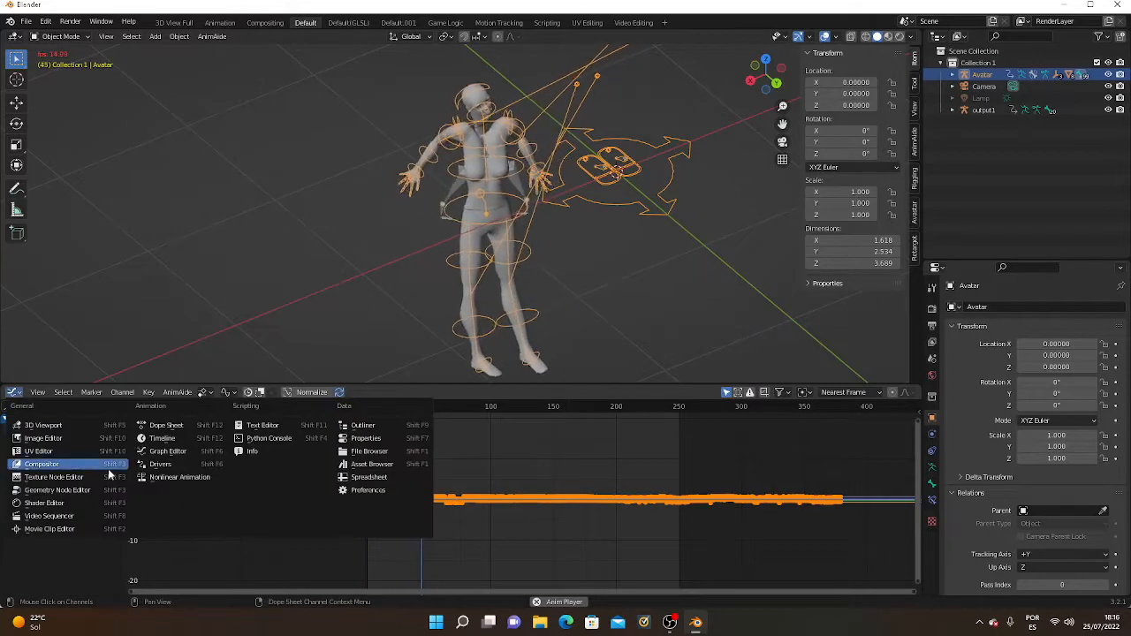
left_click(181, 440)
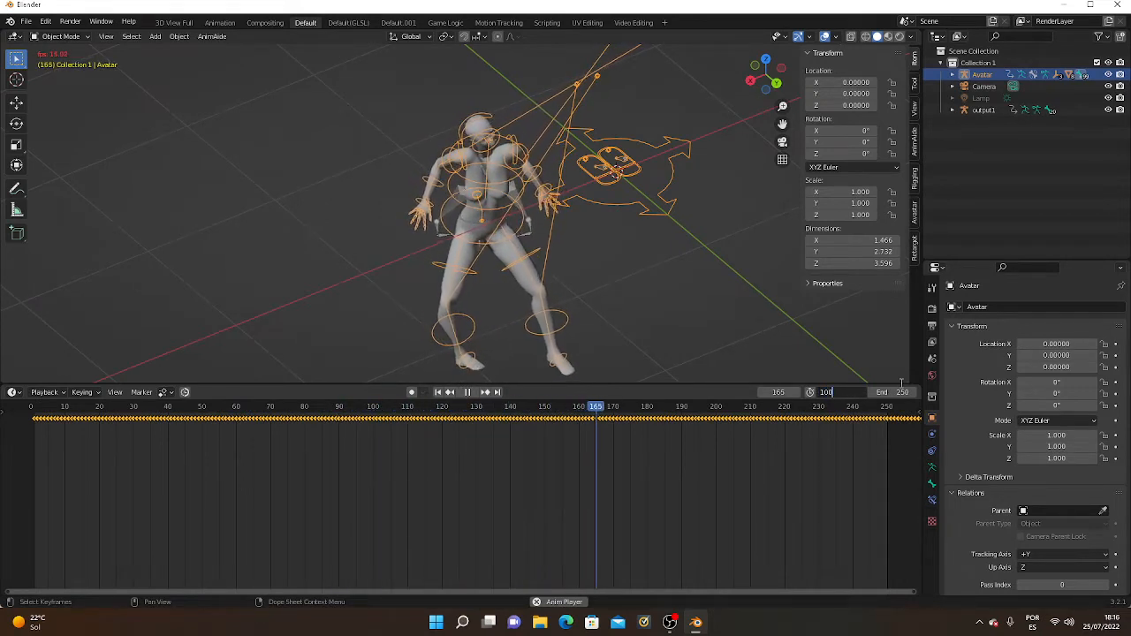
type("100")
key("Return")
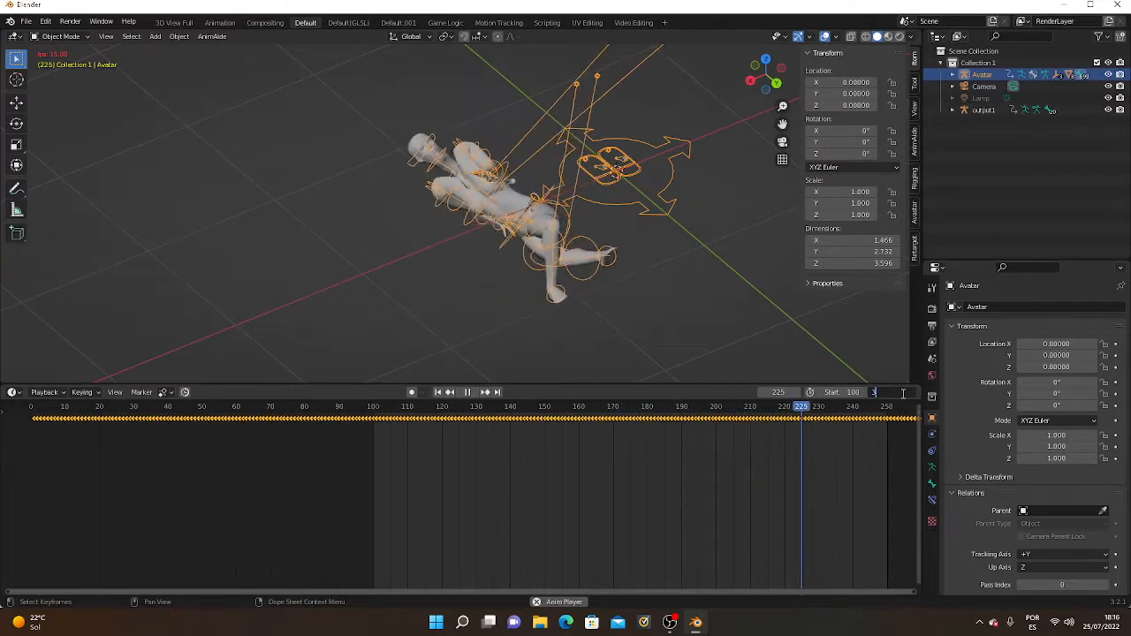
type("255")
key("Return")
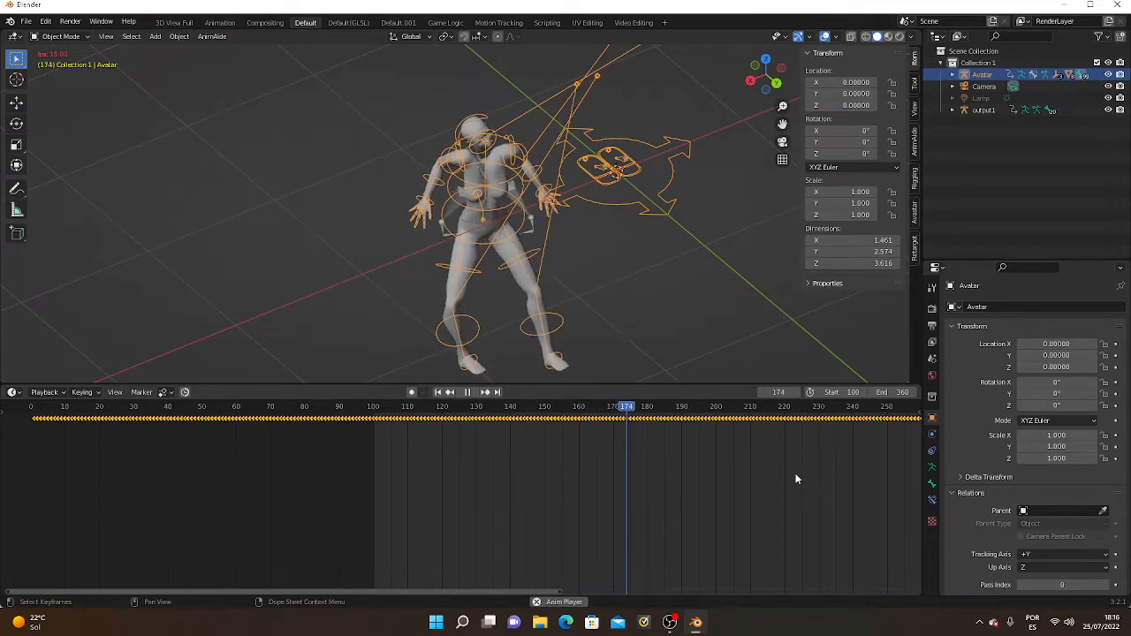
scroll(806, 477, "down", 5)
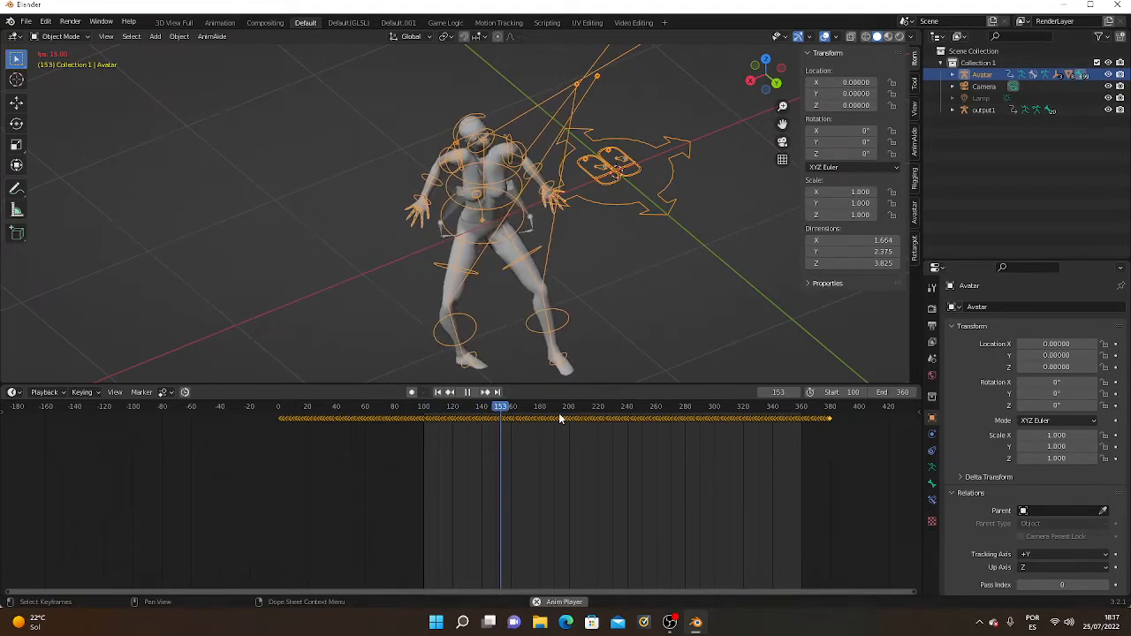
Switch the lower area back to the Graph Editor and inspect the left elbow's curves around frame 100.
left_click(12, 392)
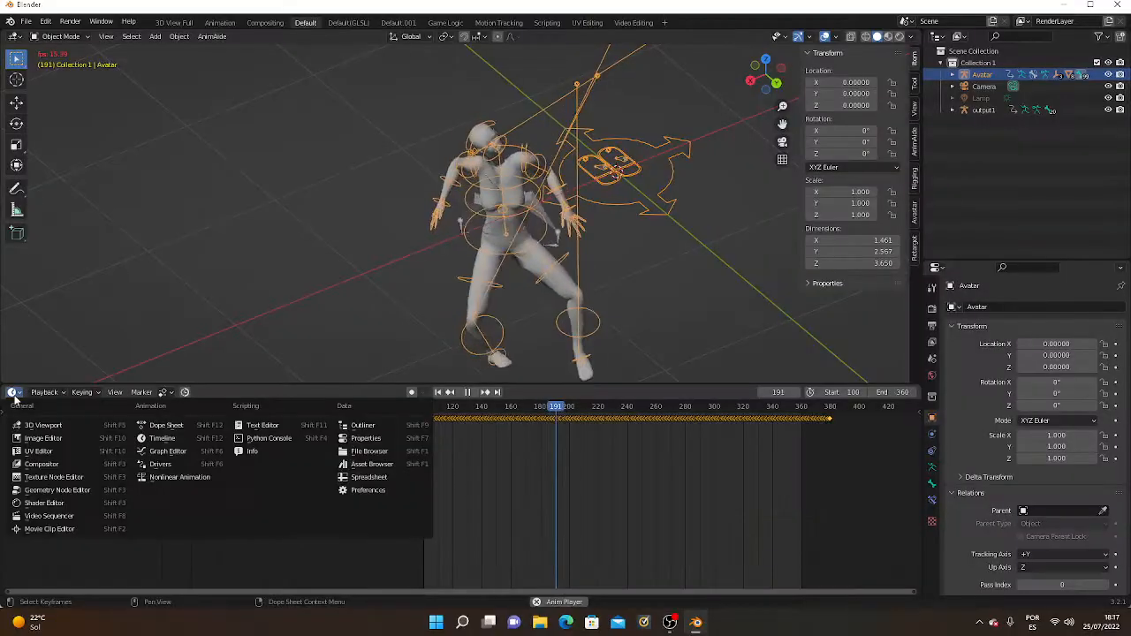
left_click(168, 452)
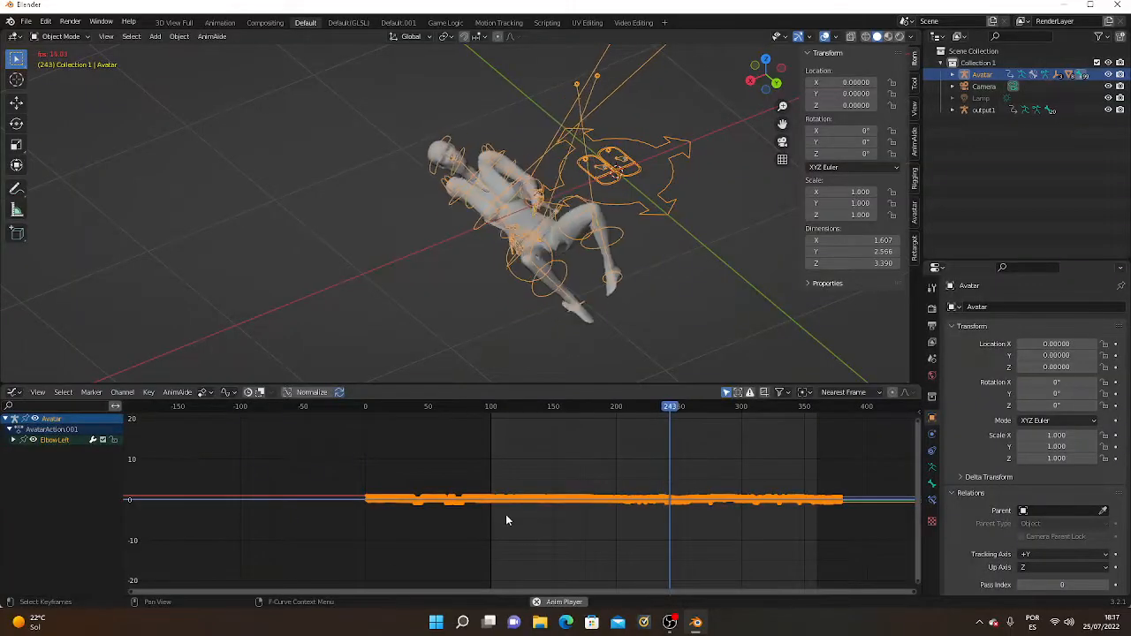
scroll(542, 539, "up", 8)
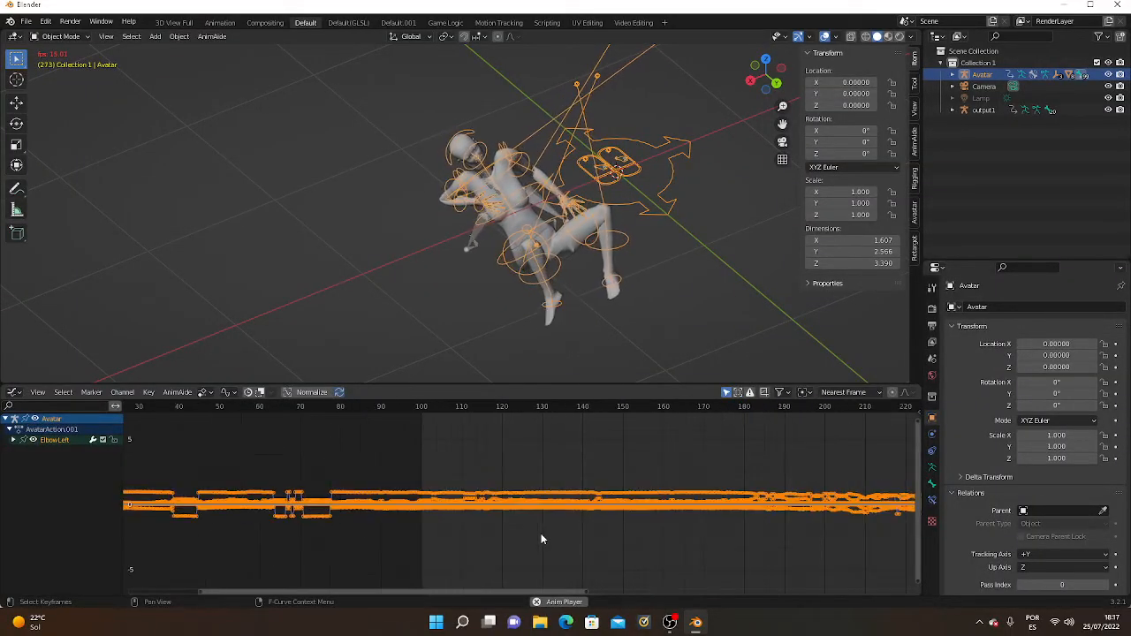
scroll(542, 539, "up", 7)
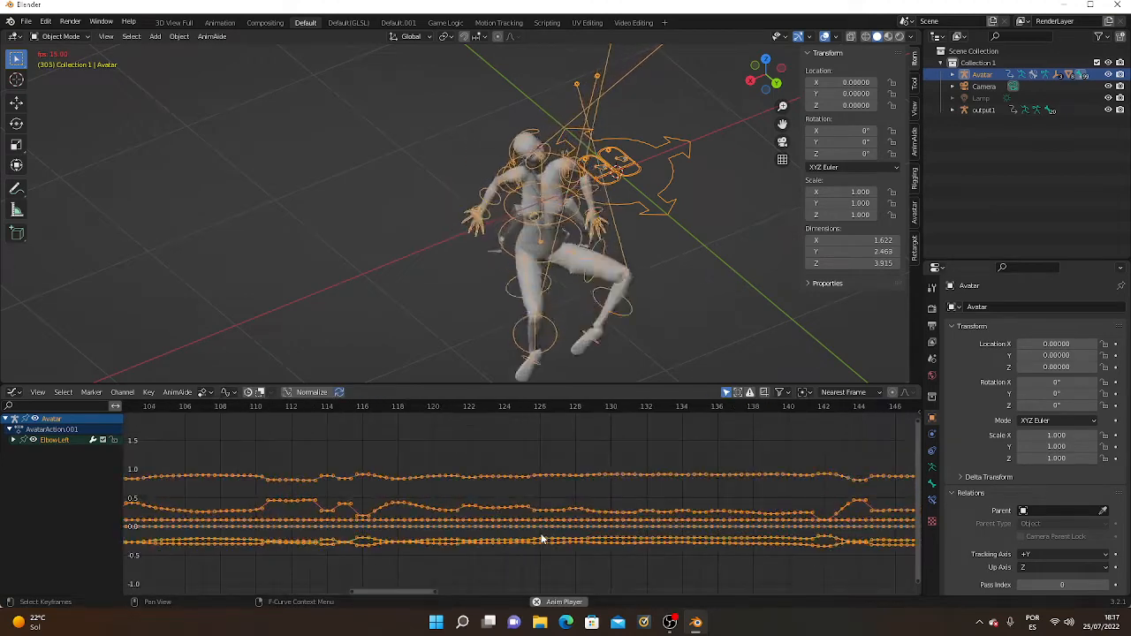
scroll(542, 539, "down", 4)
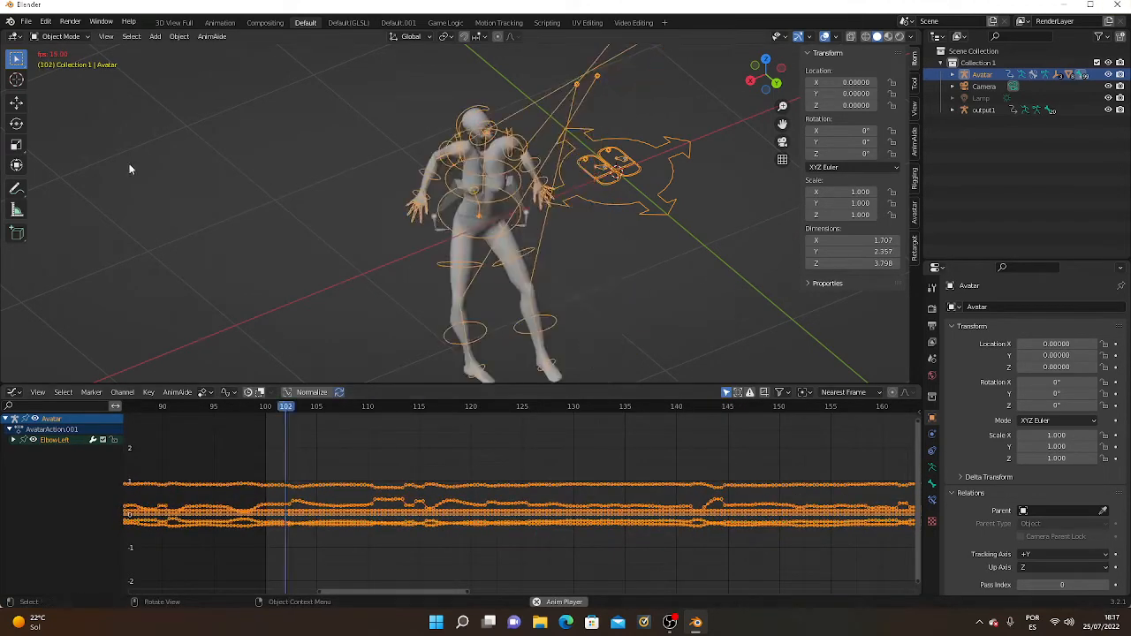
Select all objects in the scene and examine the combined Avatar and output1 curves and channels in the Graph Editor.
left_click(131, 36)
left_click(134, 51)
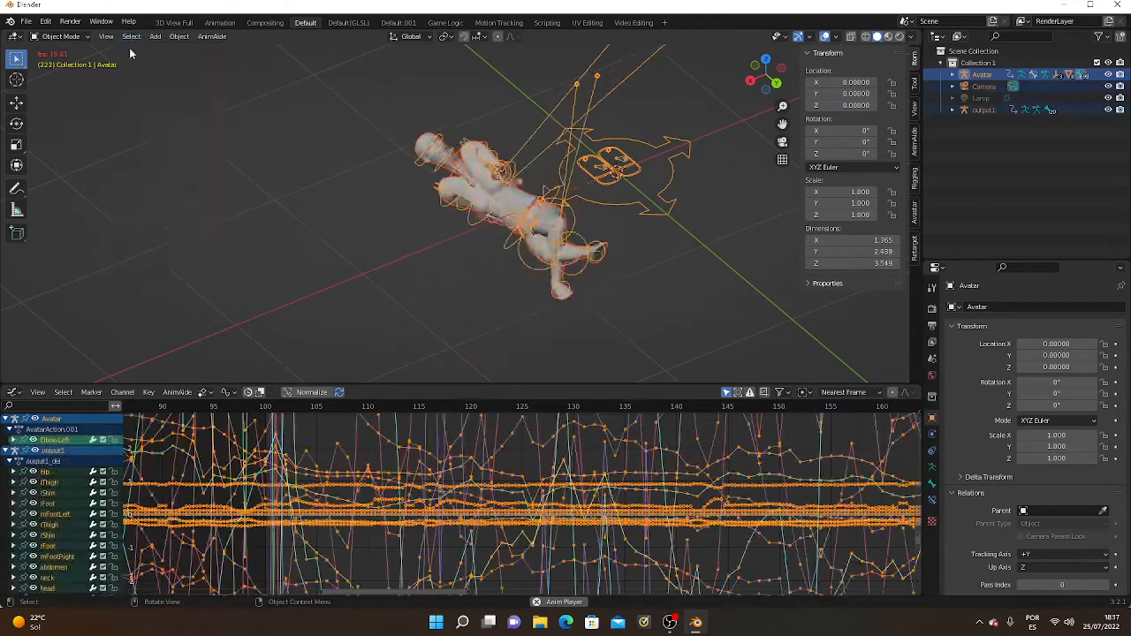
key("Home")
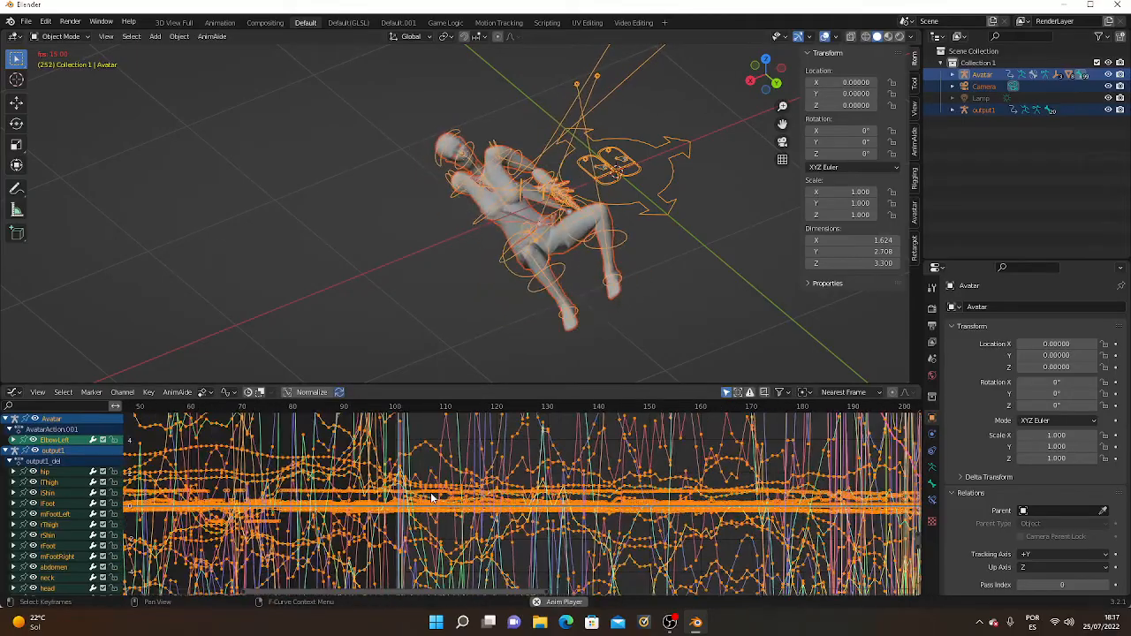
scroll(432, 498, "down", 6)
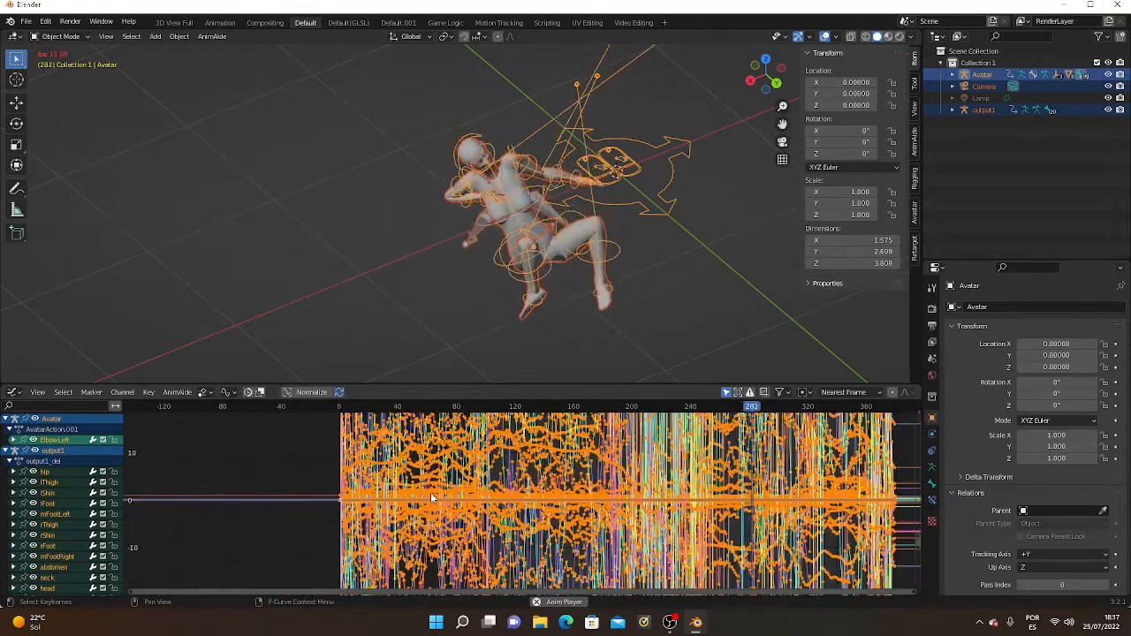
scroll(432, 498, "down", 1)
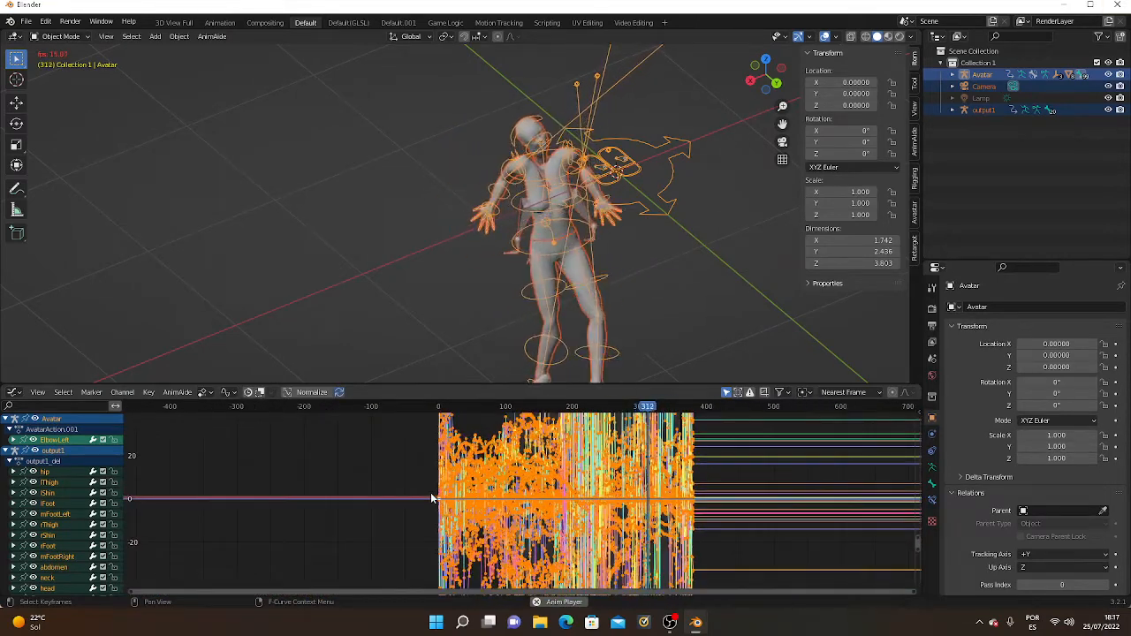
scroll(431, 498, "down", 4)
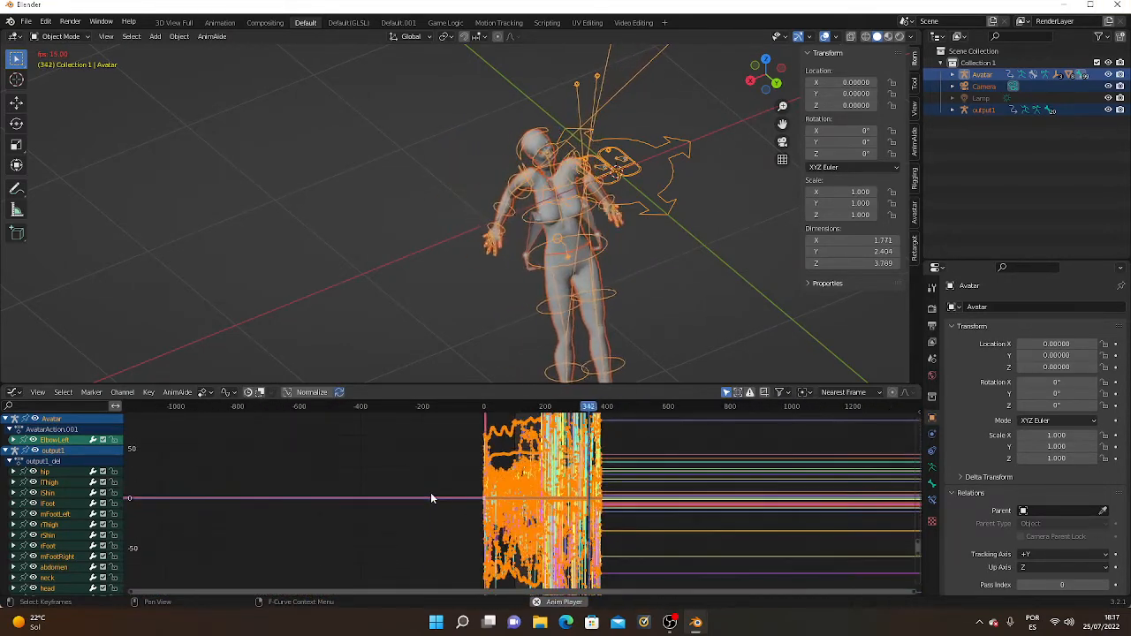
scroll(430, 499, "up", 3)
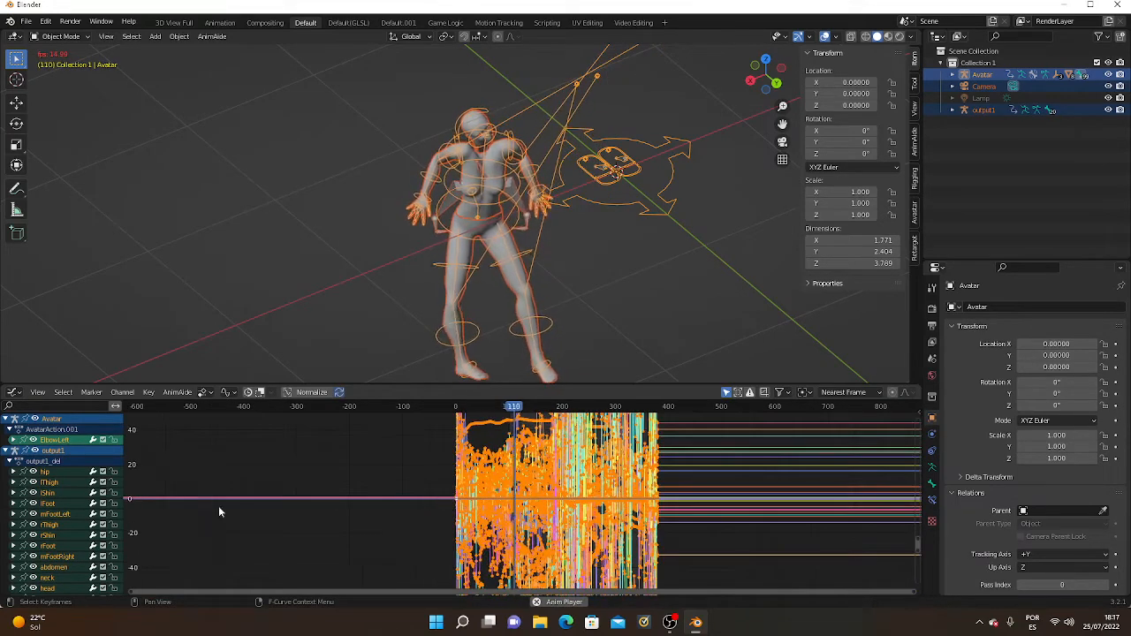
scroll(69, 526, "down", 2)
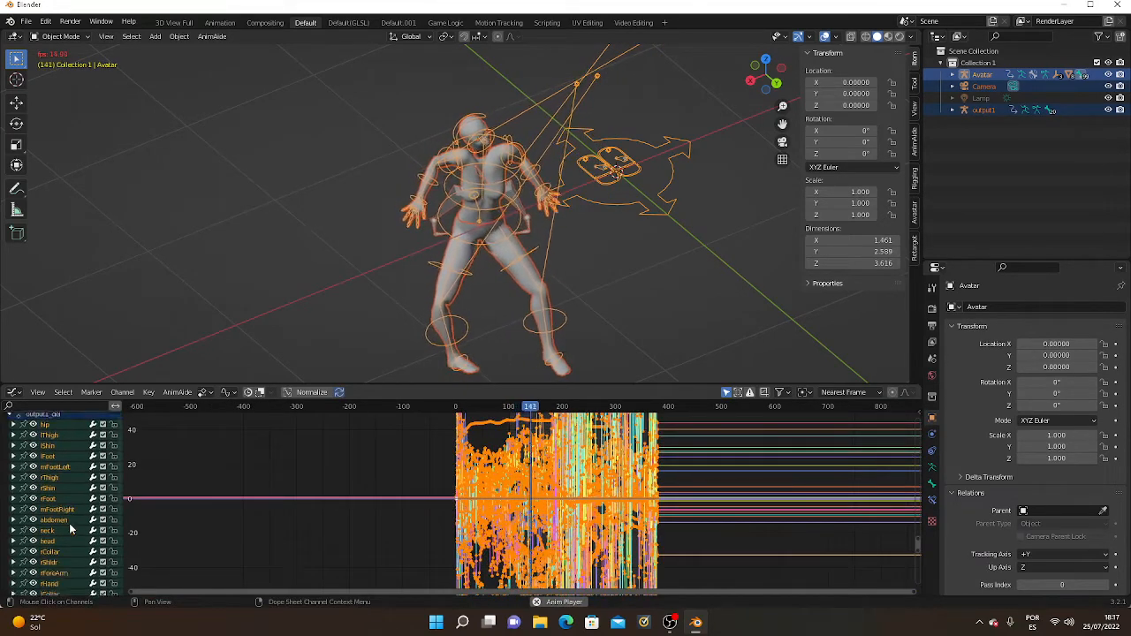
scroll(69, 523, "up", 3)
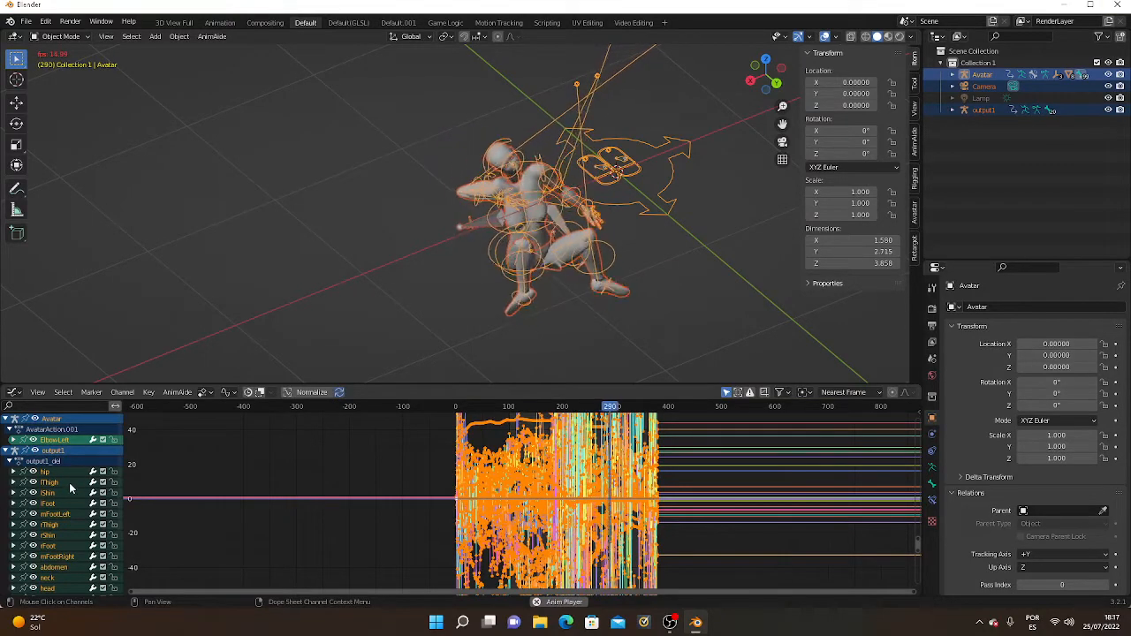
Hide the output1 armature's curves in the Graph Editor and inspect the remaining Avatar curves.
left_click(34, 451)
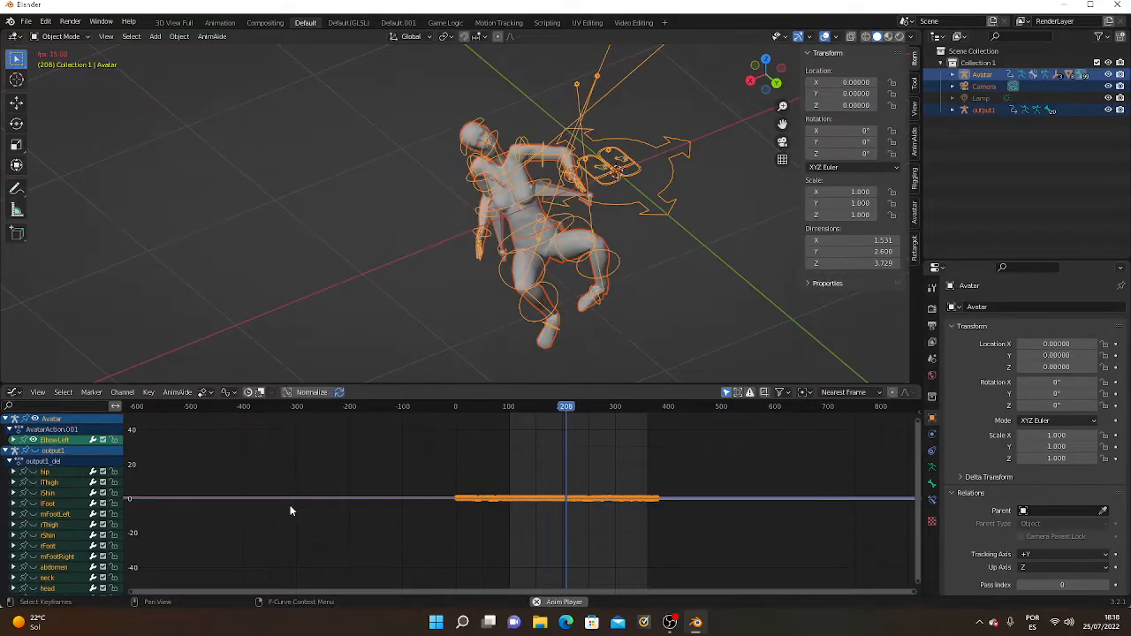
scroll(543, 517, "up", 5)
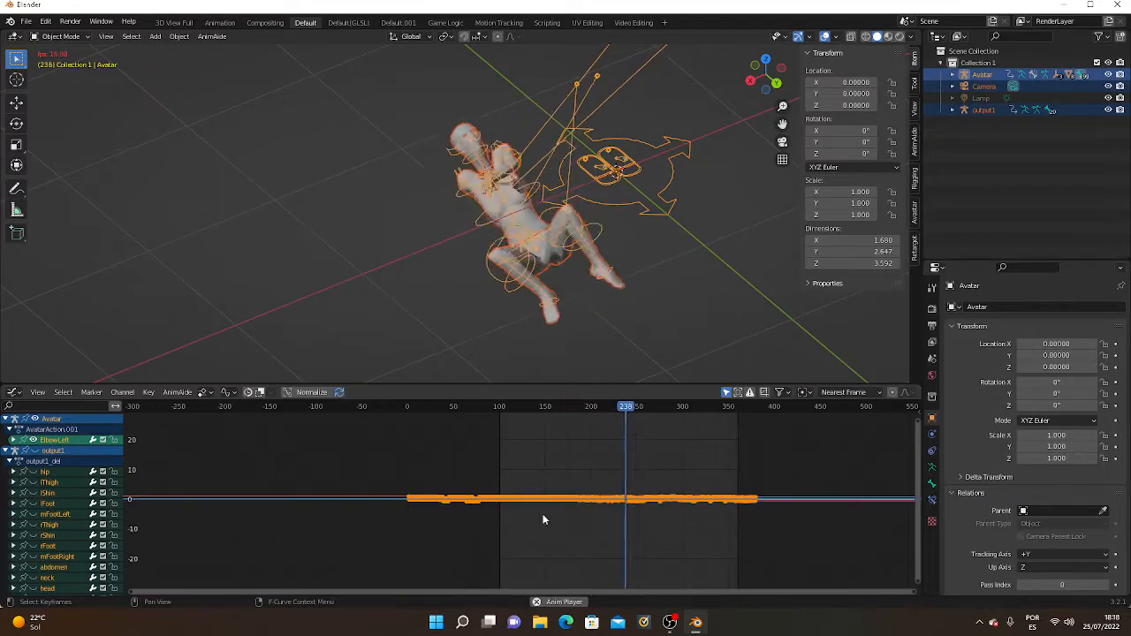
scroll(543, 519, "up", 6)
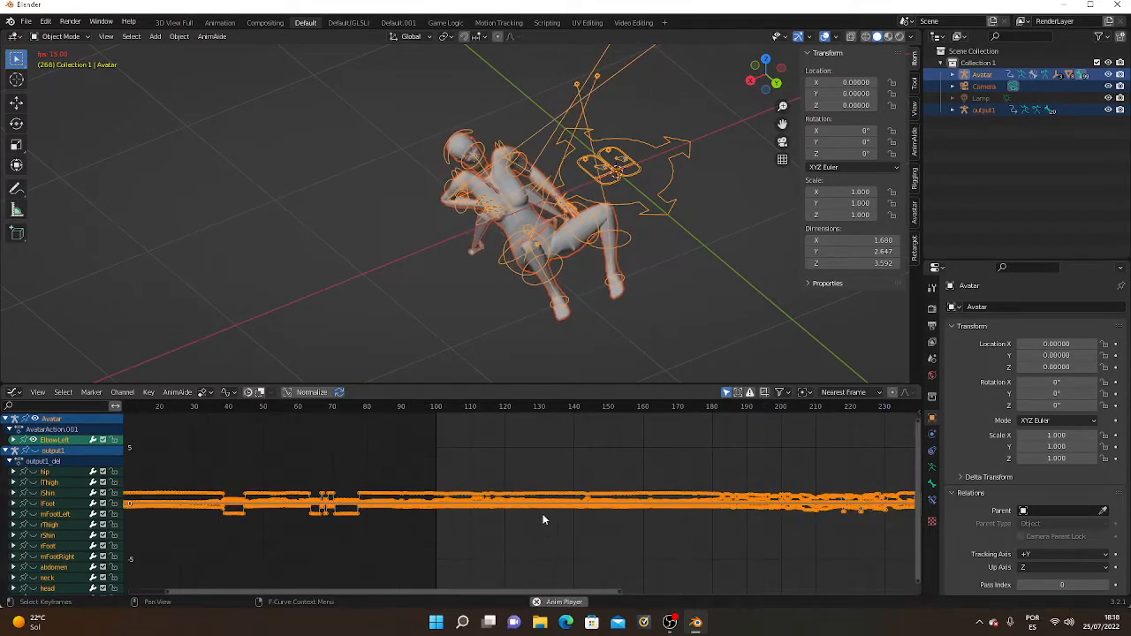
scroll(543, 519, "down", 5)
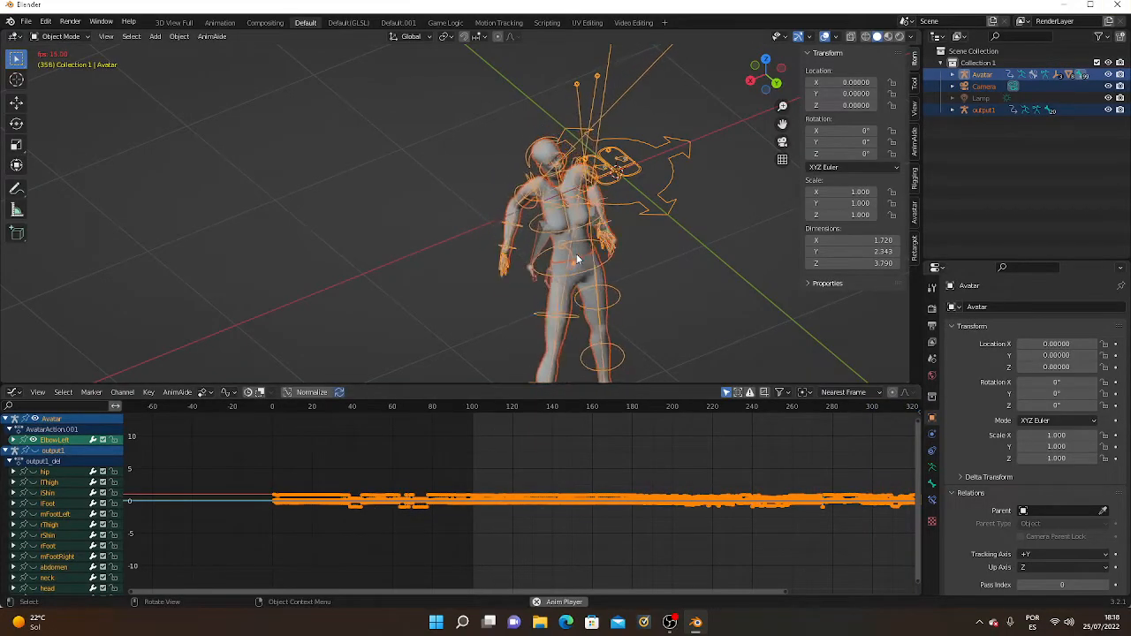
With all objects selected, switch to Pose Mode and select all bones so their channels are listed.
left_click(132, 37)
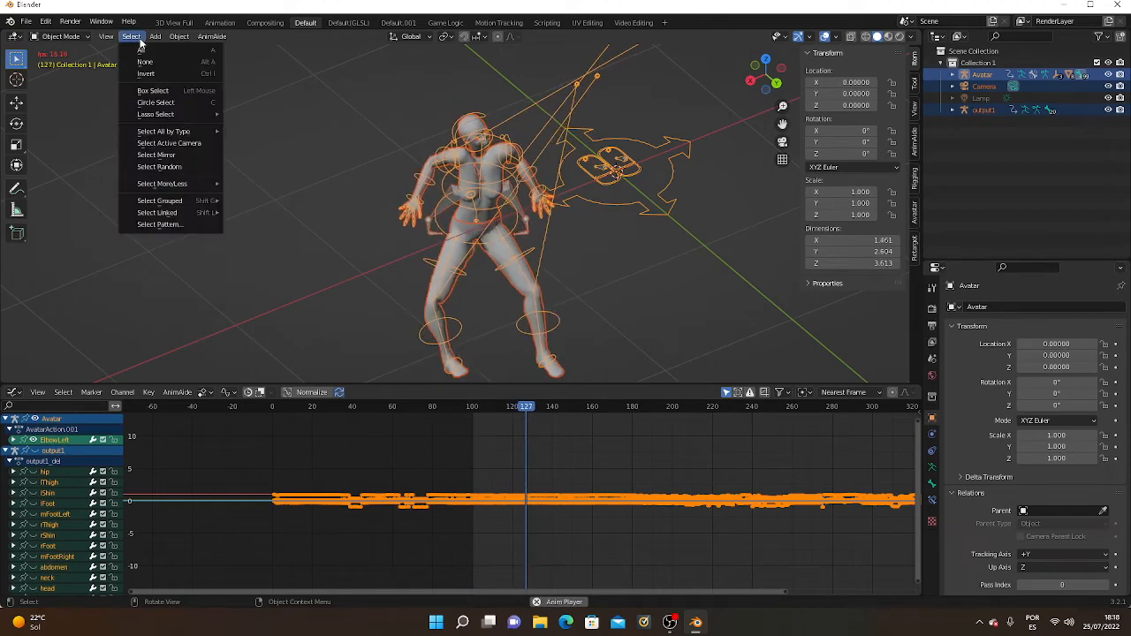
left_click(146, 51)
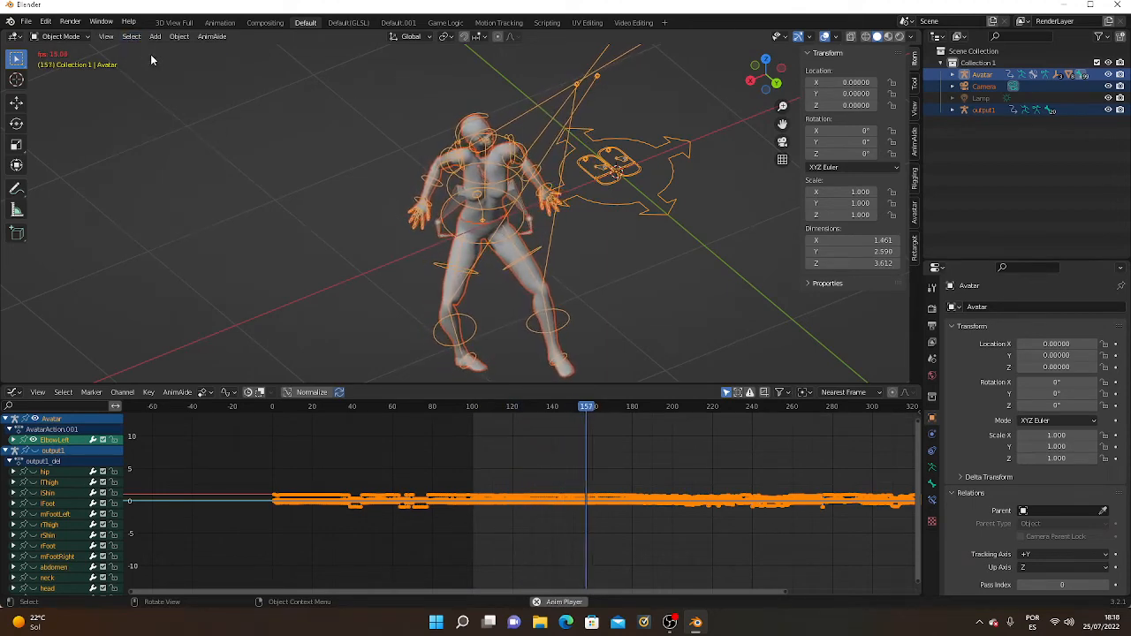
left_click(76, 35)
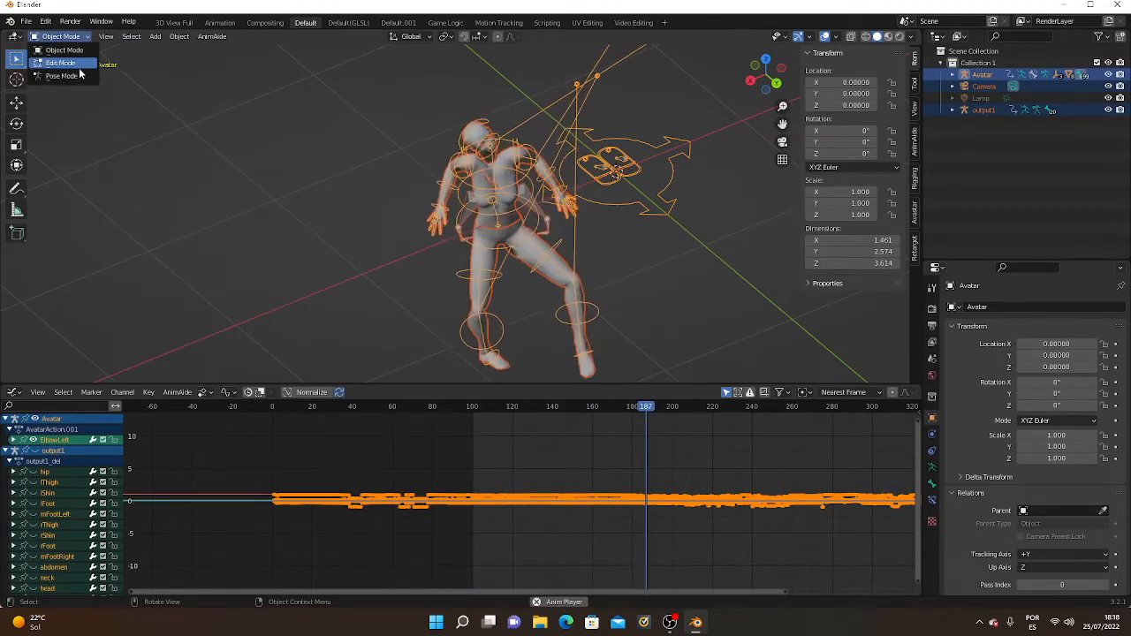
left_click(80, 77)
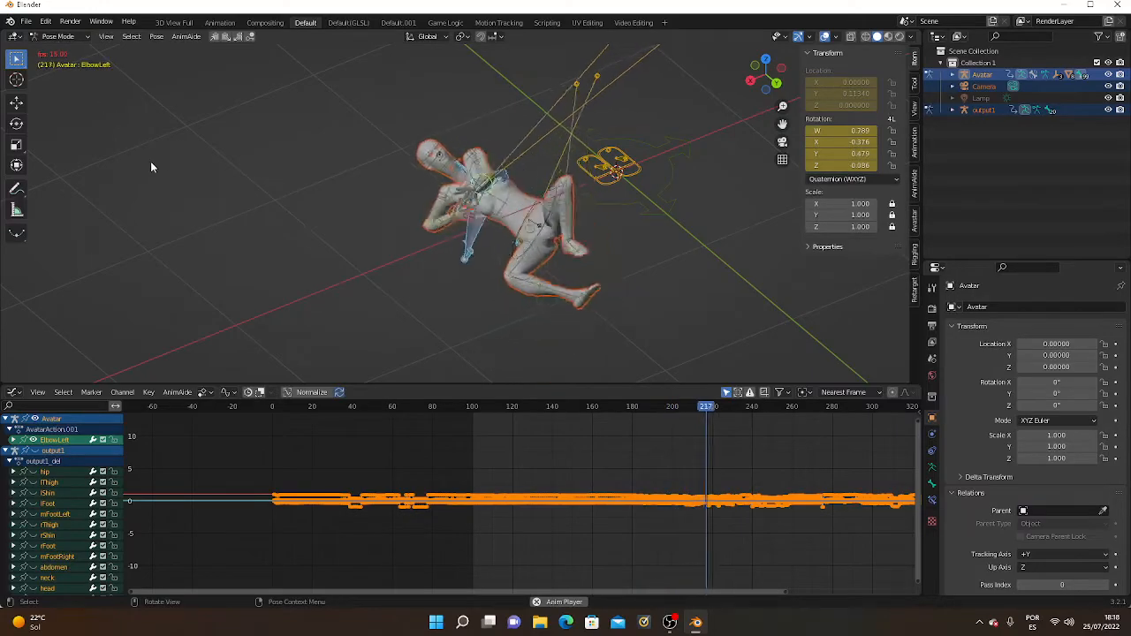
left_click(130, 37)
left_click(135, 48)
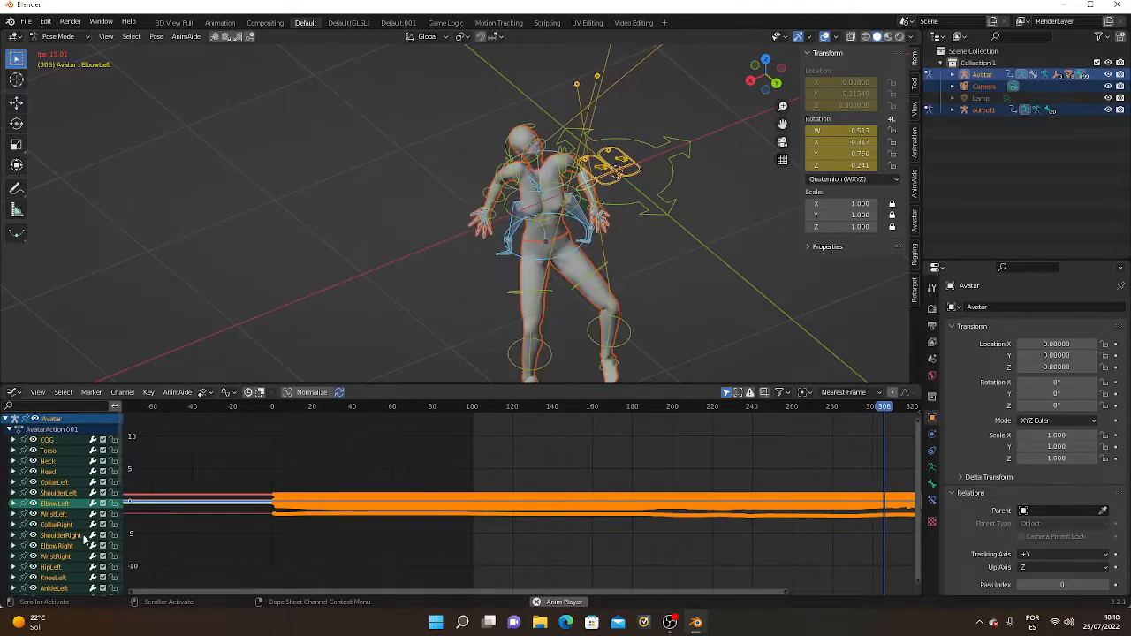
Examine the list of bone channels and the Avatar's curves around frame 100 up close.
scroll(86, 539, "down", 5)
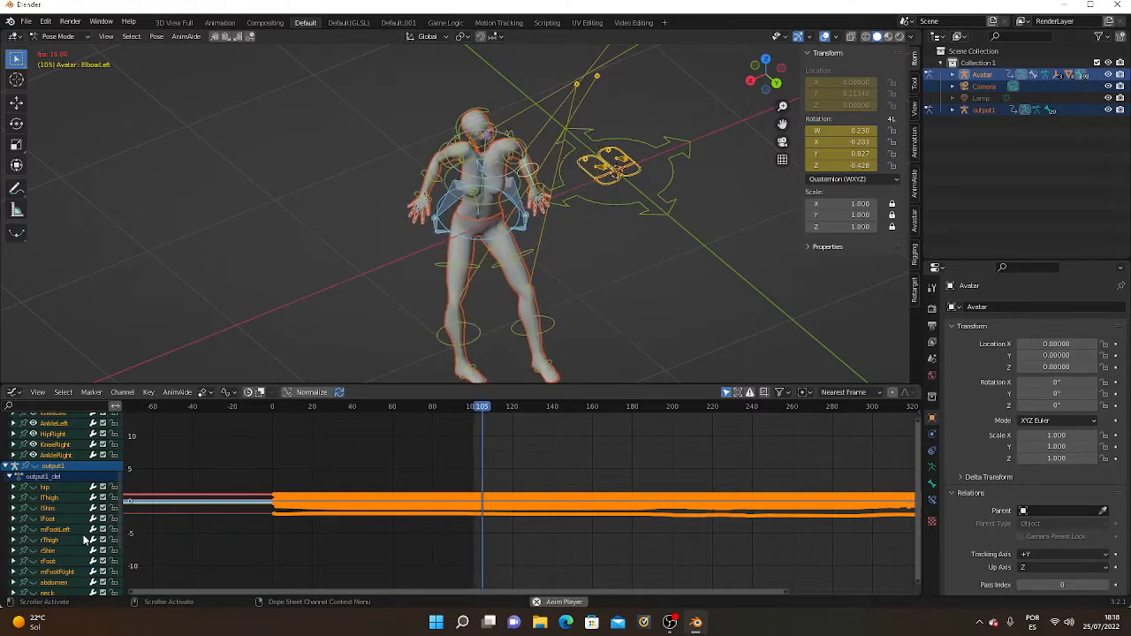
scroll(86, 539, "up", 6)
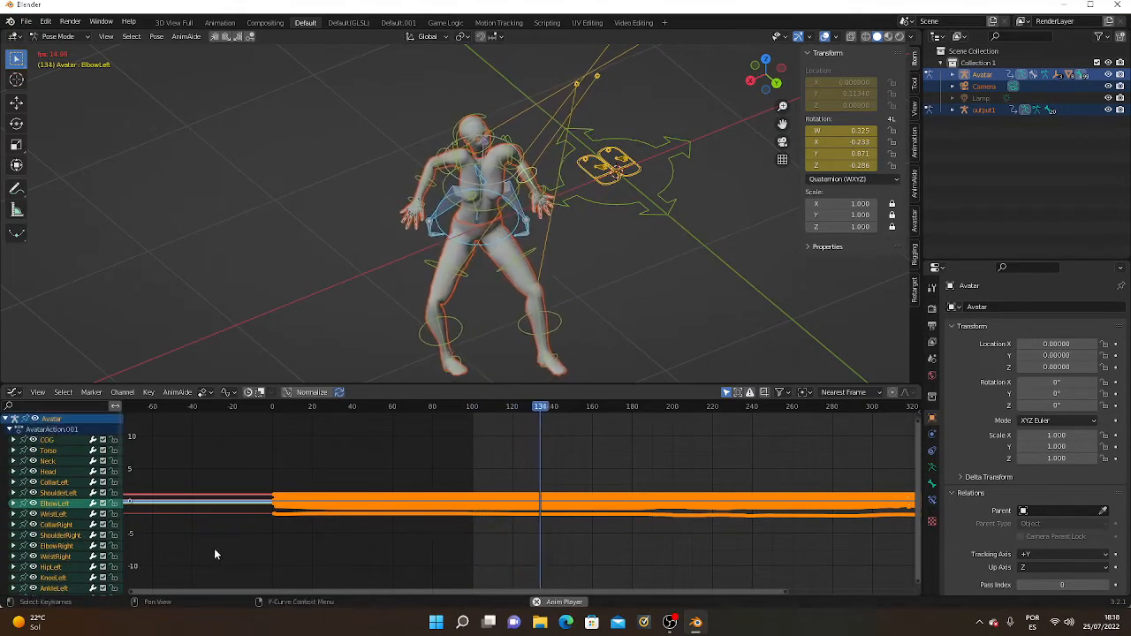
scroll(566, 546, "up", 2)
scroll(568, 548, "up", 4)
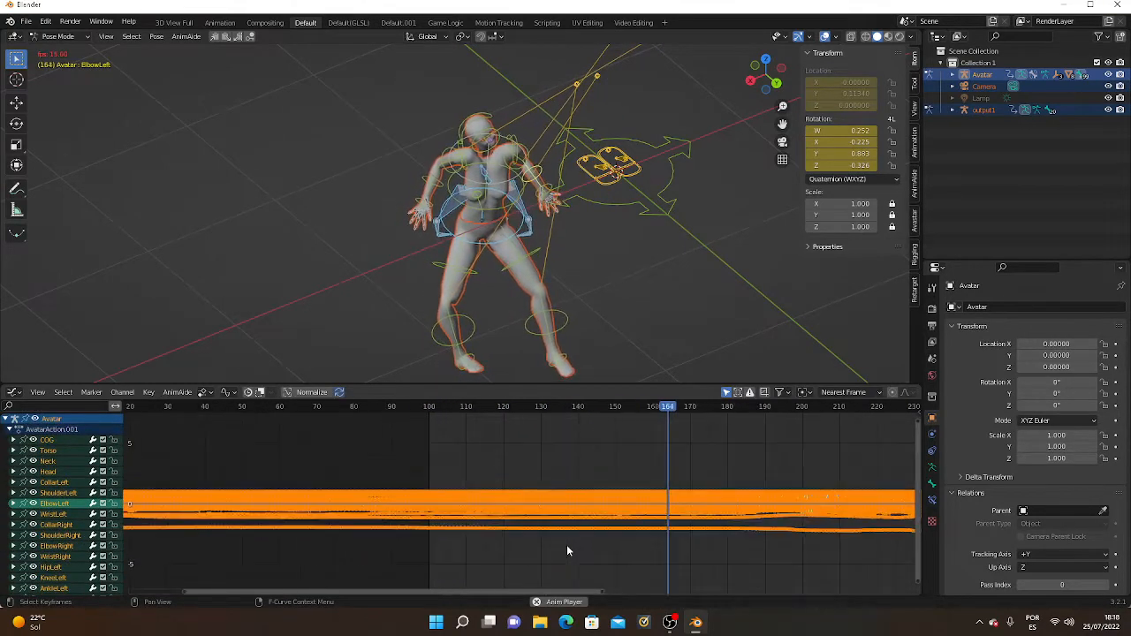
scroll(567, 549, "up", 6)
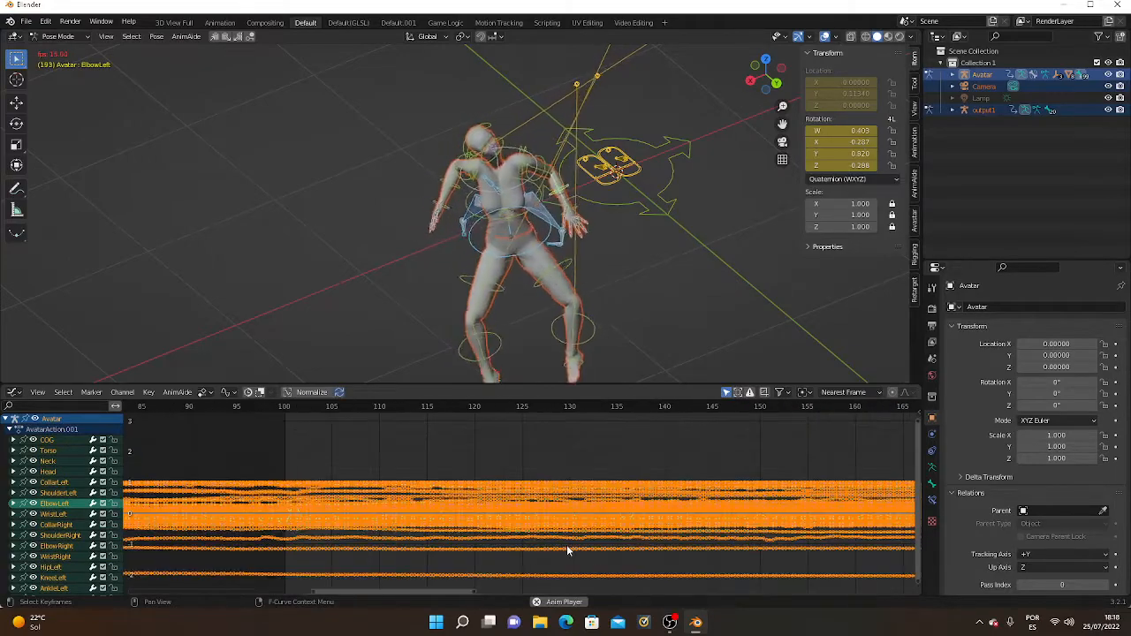
Show the AnimAide Curve Tools beside the Avatar's curves in the Graph Editor.
scroll(567, 549, "up", 5)
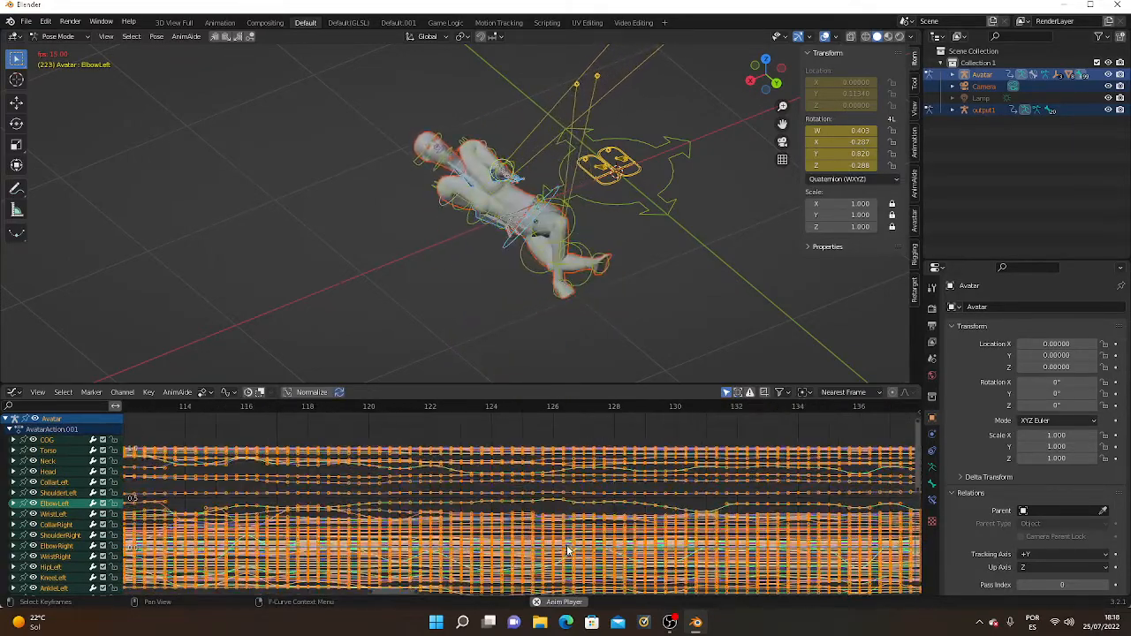
scroll(567, 544, "down", 8)
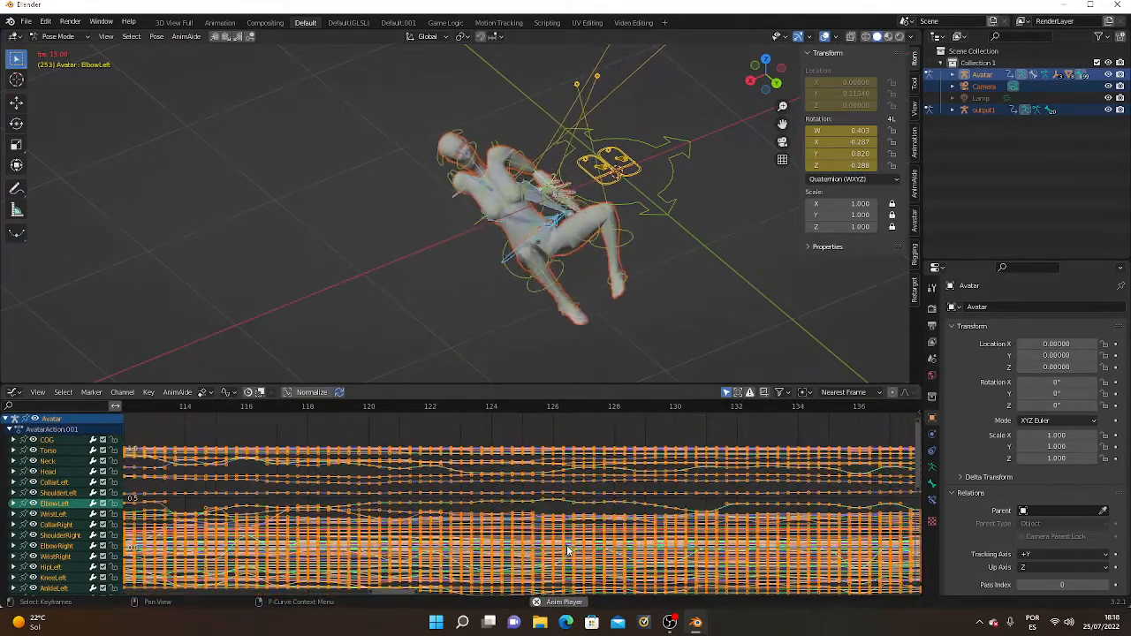
scroll(567, 550, "down", 5)
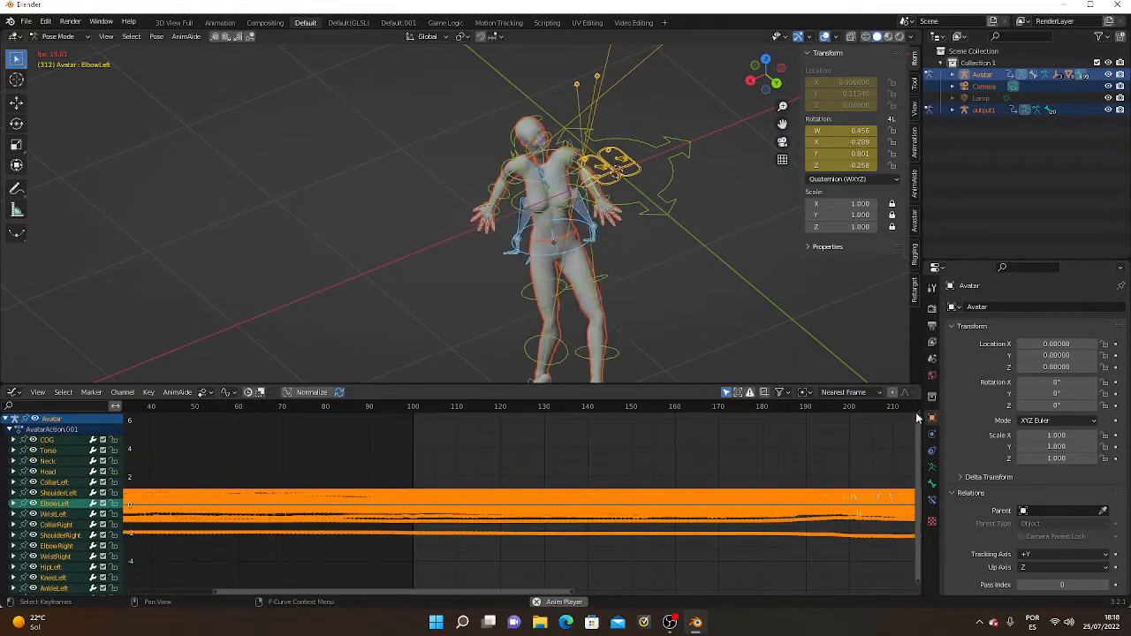
key("n")
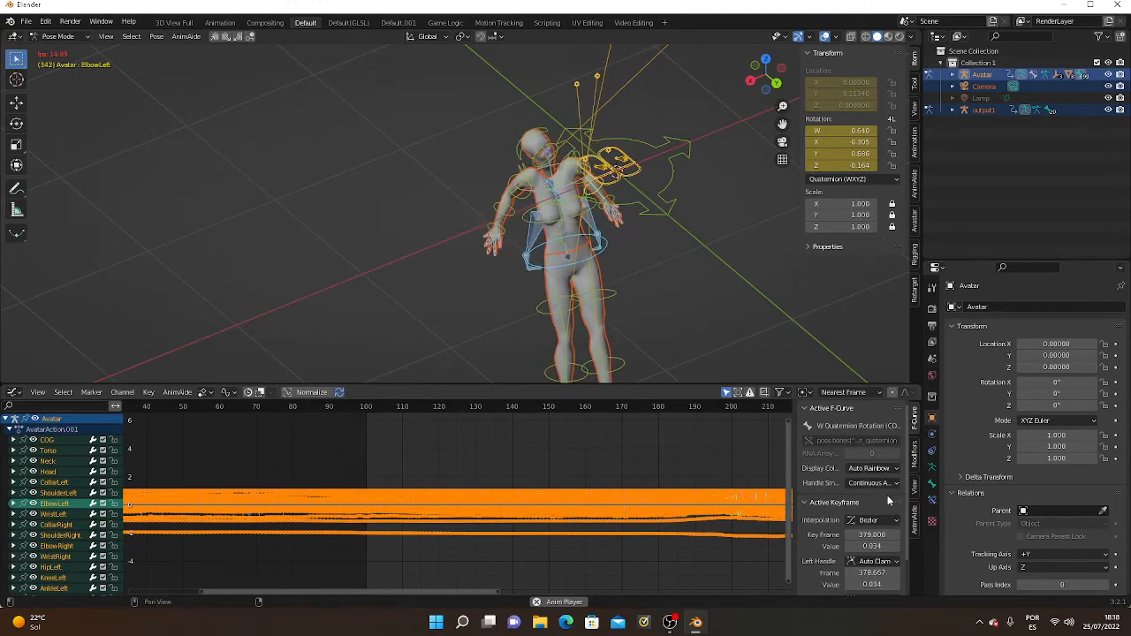
left_click(915, 522)
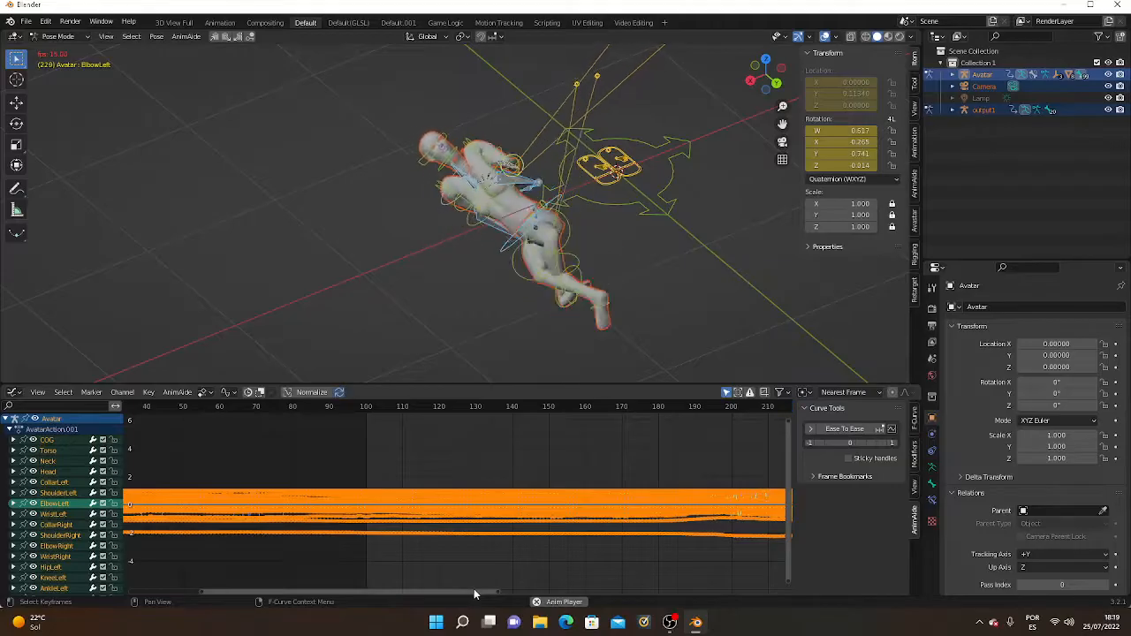
Try to smooth all bones' keyframes between about frames 207 and 285 with the AnimAide Ease To Ease tool.
left_click_drag(474, 588, 662, 597)
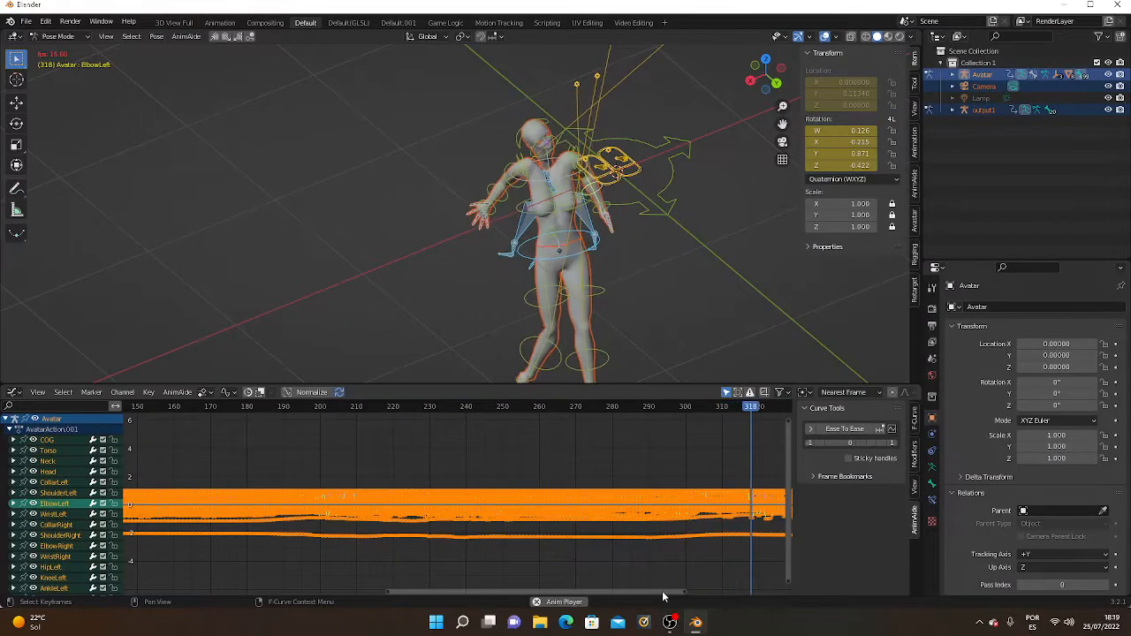
left_click_drag(663, 596, 667, 597)
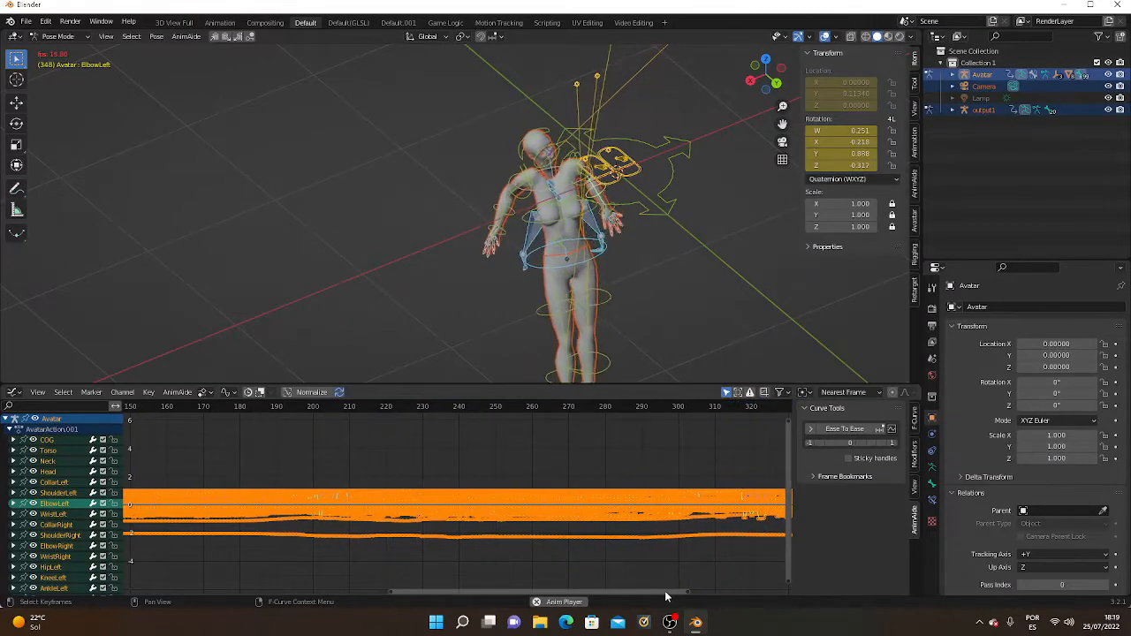
left_click_drag(668, 596, 718, 592)
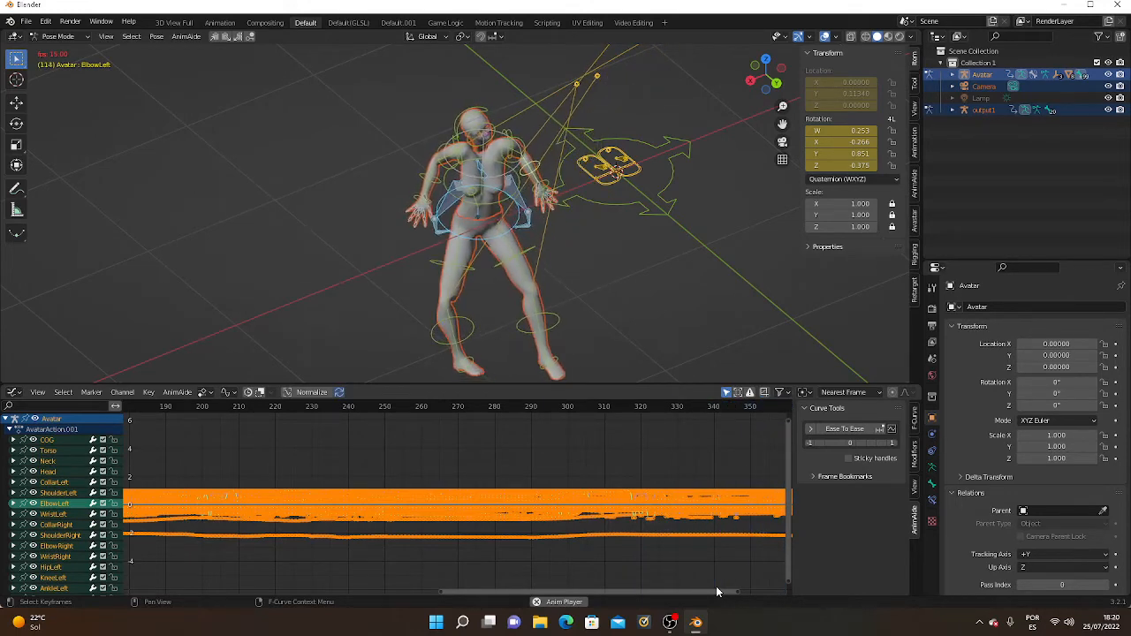
mouse_move(717, 588)
left_mouse_down()
mouse_move(742, 592)
mouse_move(725, 605)
left_mouse_up()
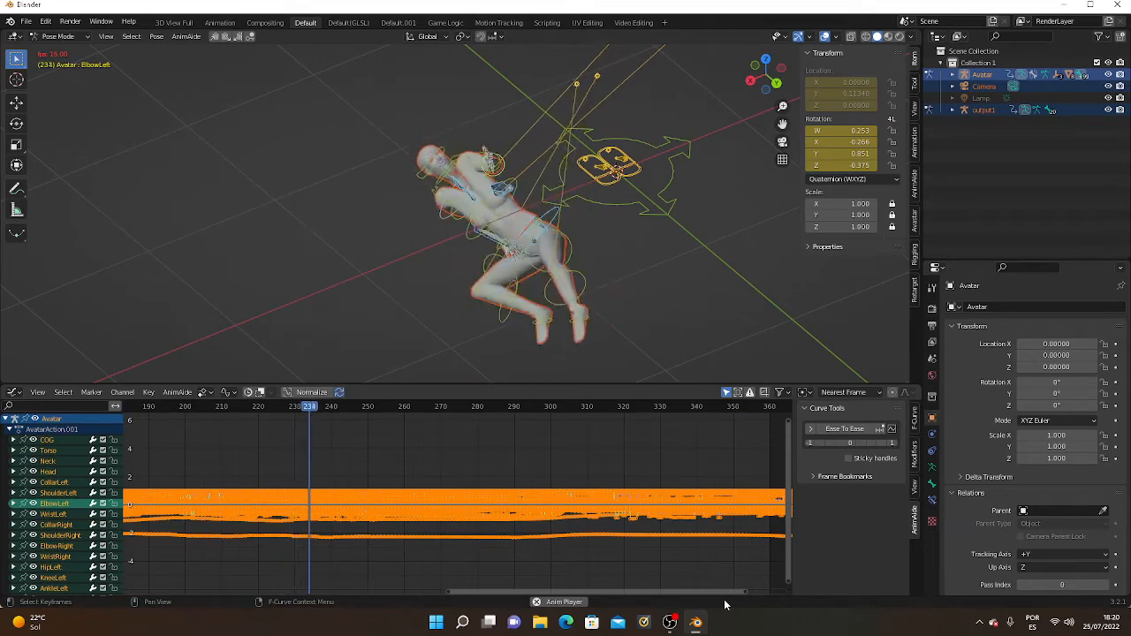
left_click_drag(724, 606, 731, 601)
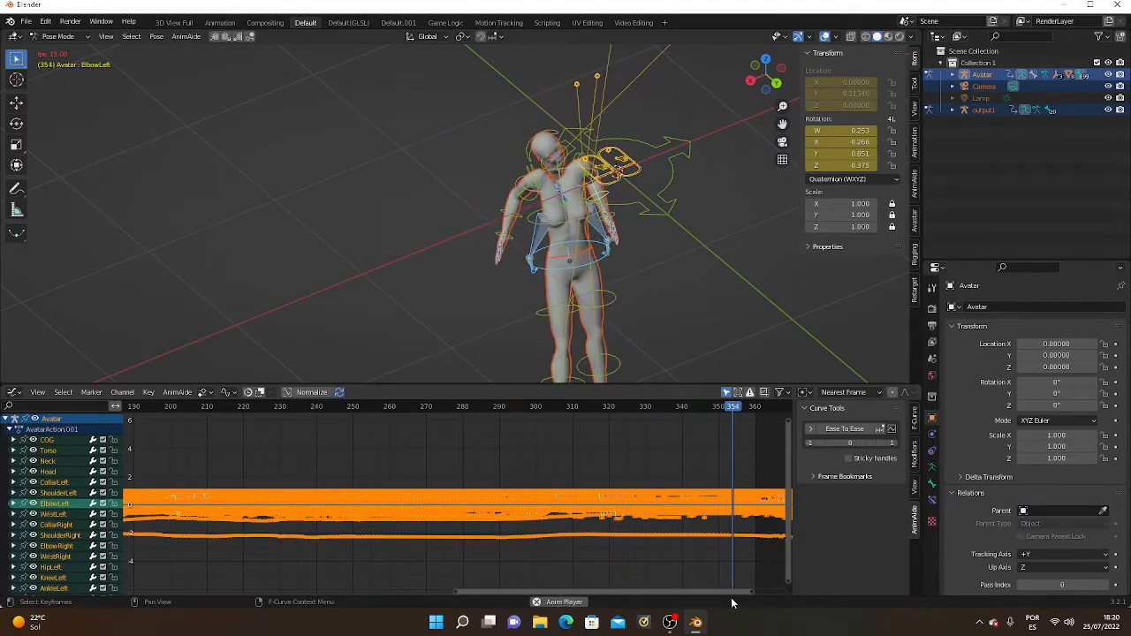
left_click_drag(731, 598, 683, 598)
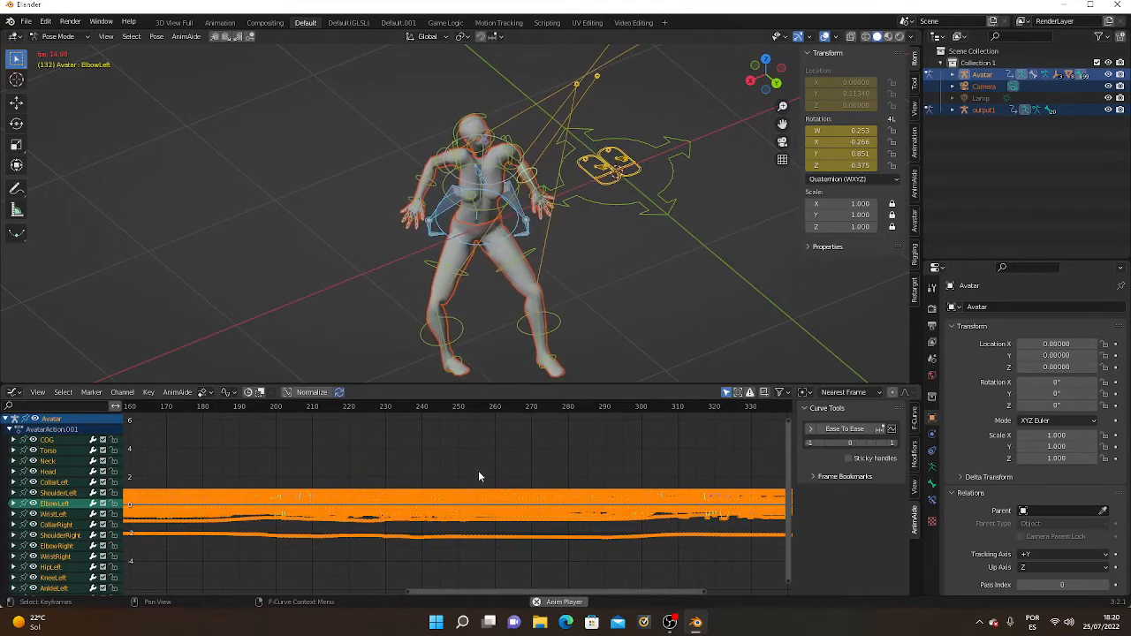
left_click(300, 466)
left_click_drag(300, 466, 586, 560)
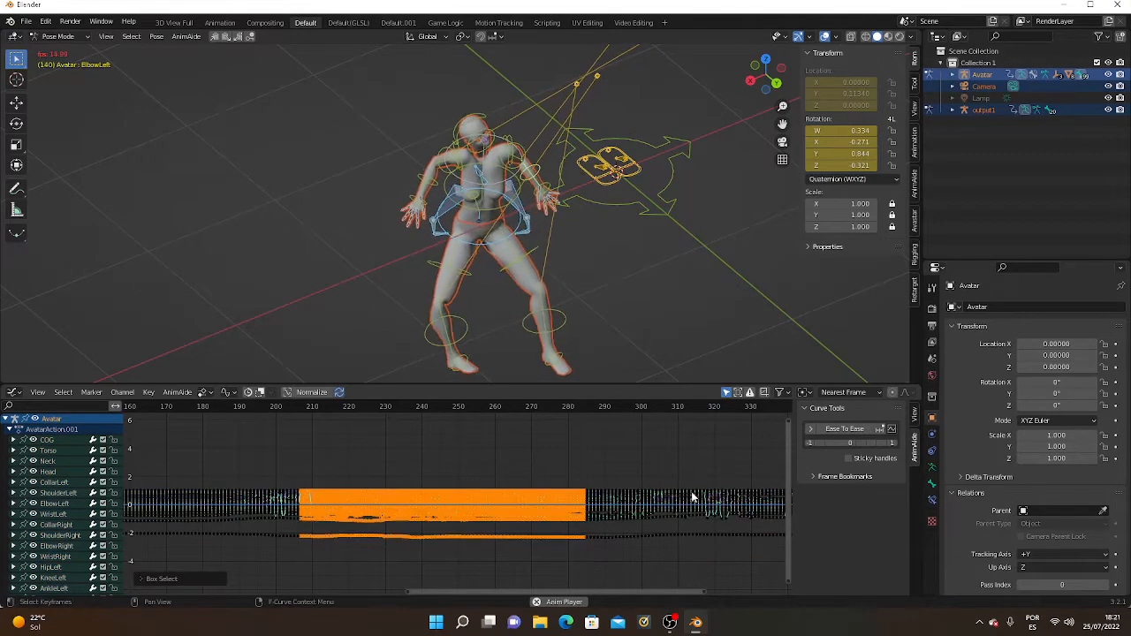
left_click(851, 431)
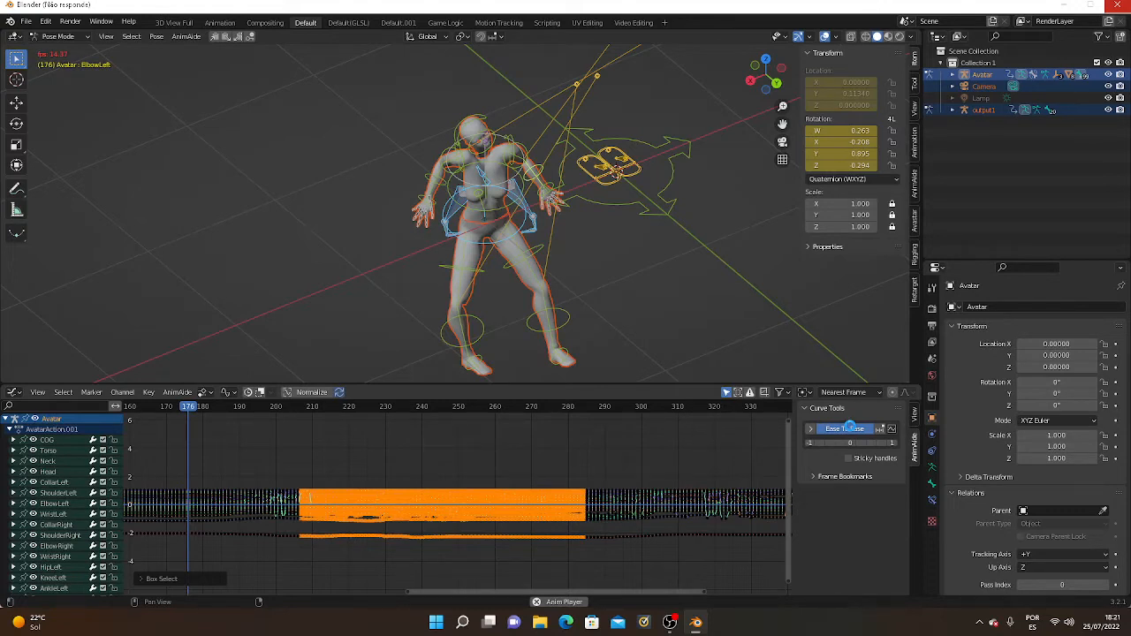
left_click(846, 428)
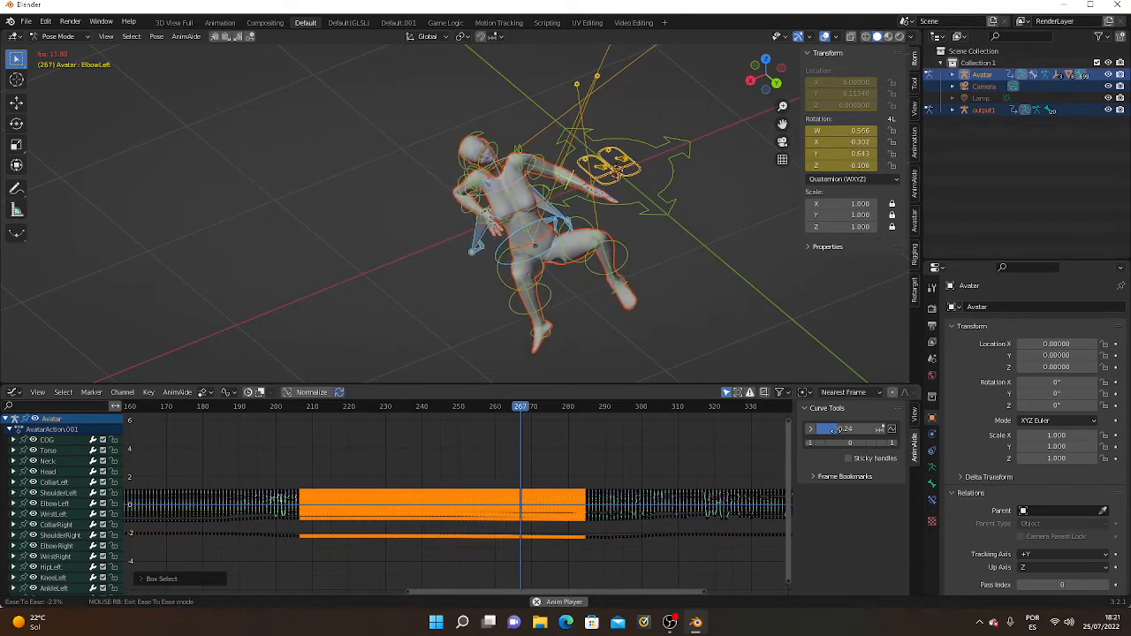
left_click(837, 430)
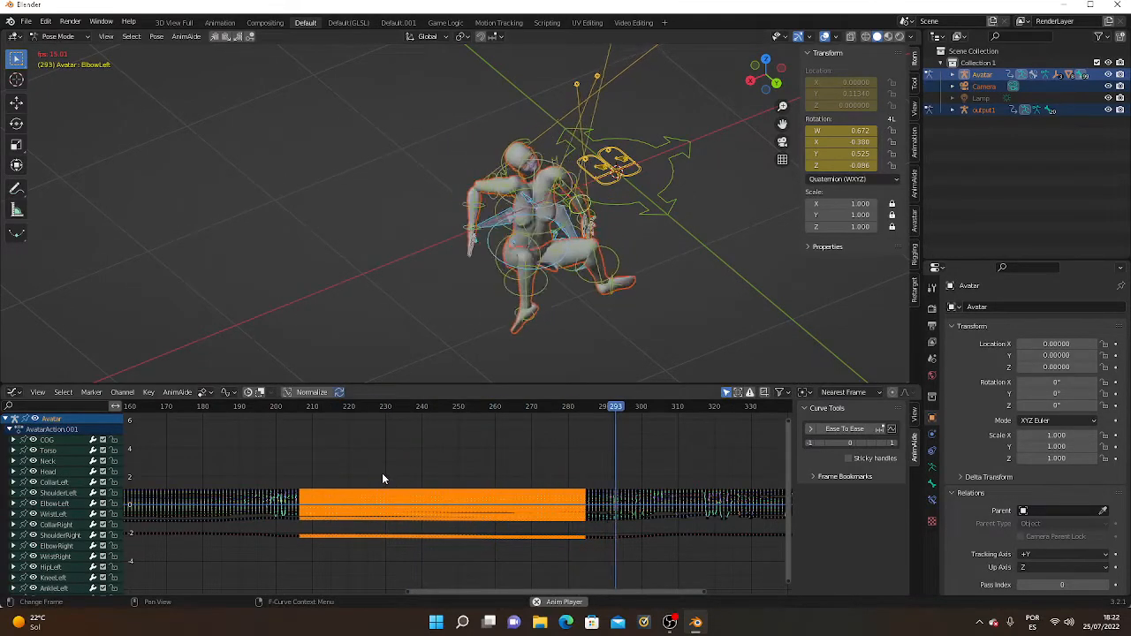
Undo the Ease To Ease change on all bones, including the keyframe selection it was applied to.
left_click(53, 25)
left_click(54, 38)
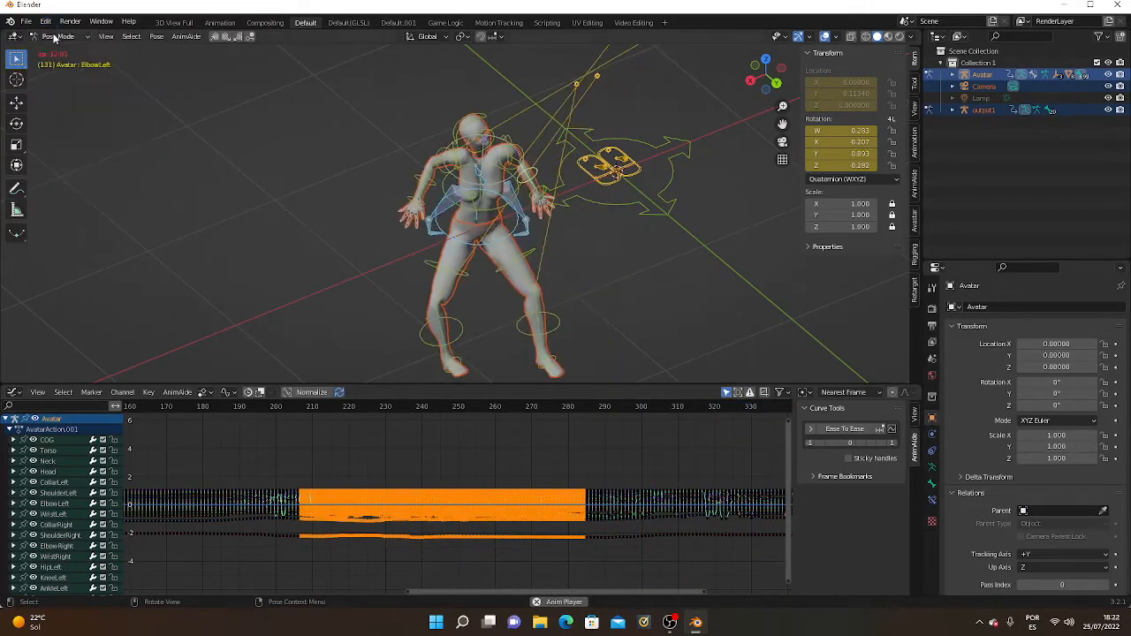
left_click(51, 24)
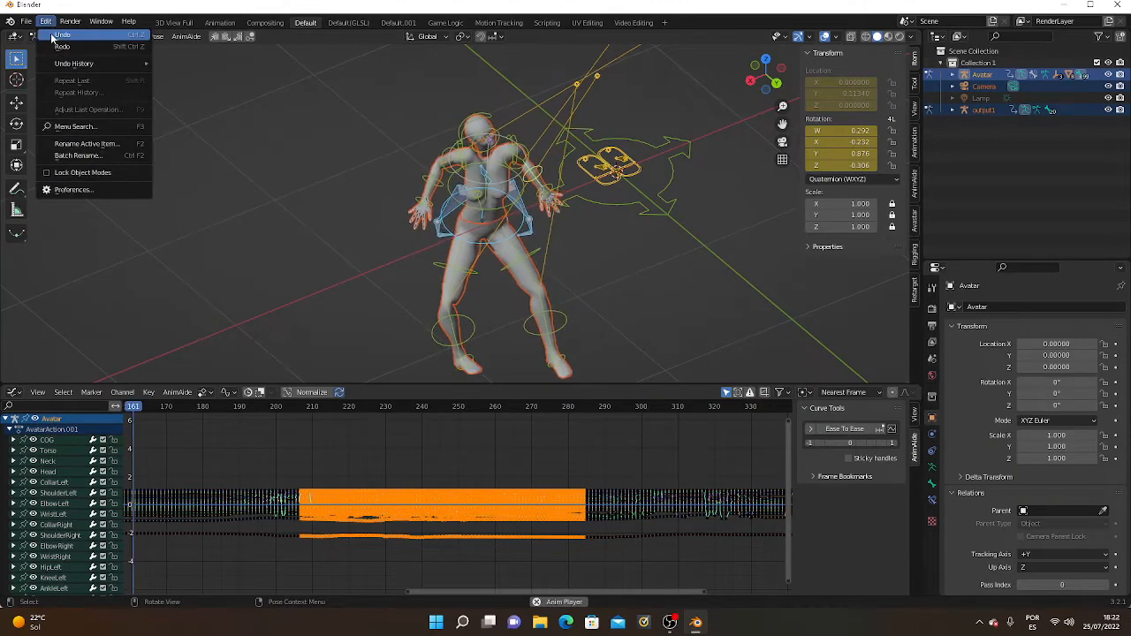
left_click(54, 38)
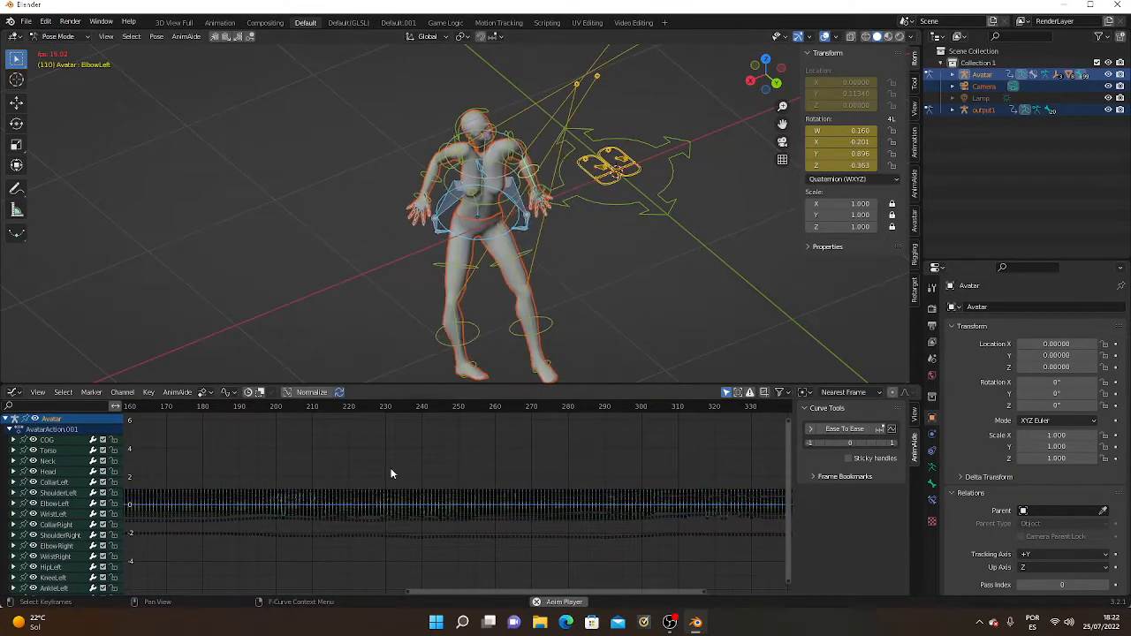
Select all bones' keyframes between about frames 228 and 277 and smooth them with Ease To Ease.
key("b")
left_click_drag(377, 478, 556, 566)
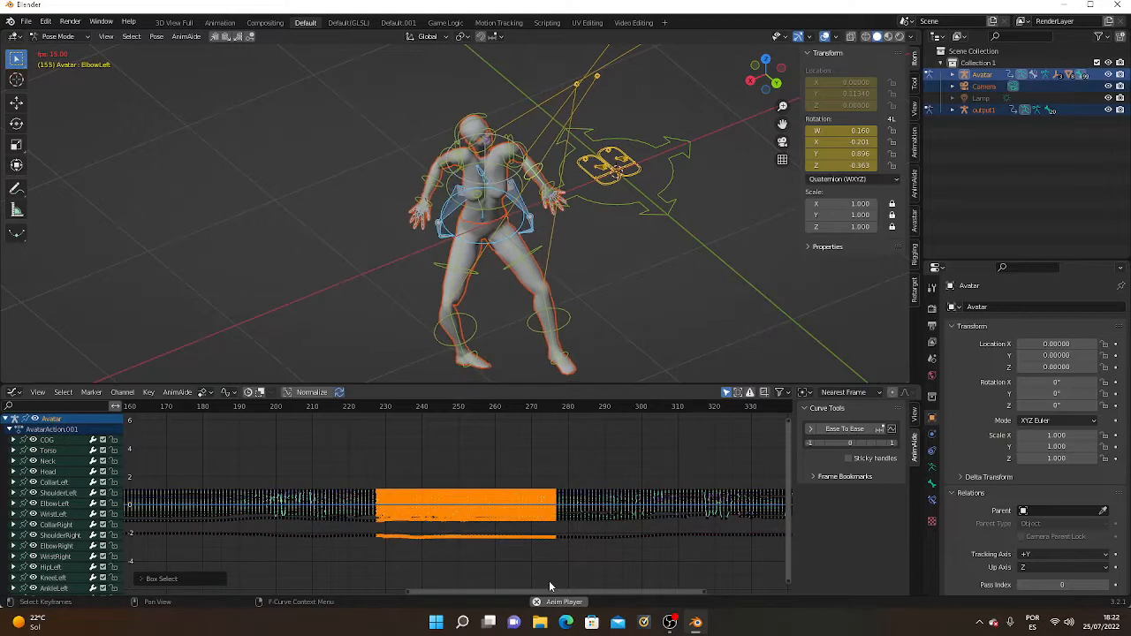
left_click(858, 429)
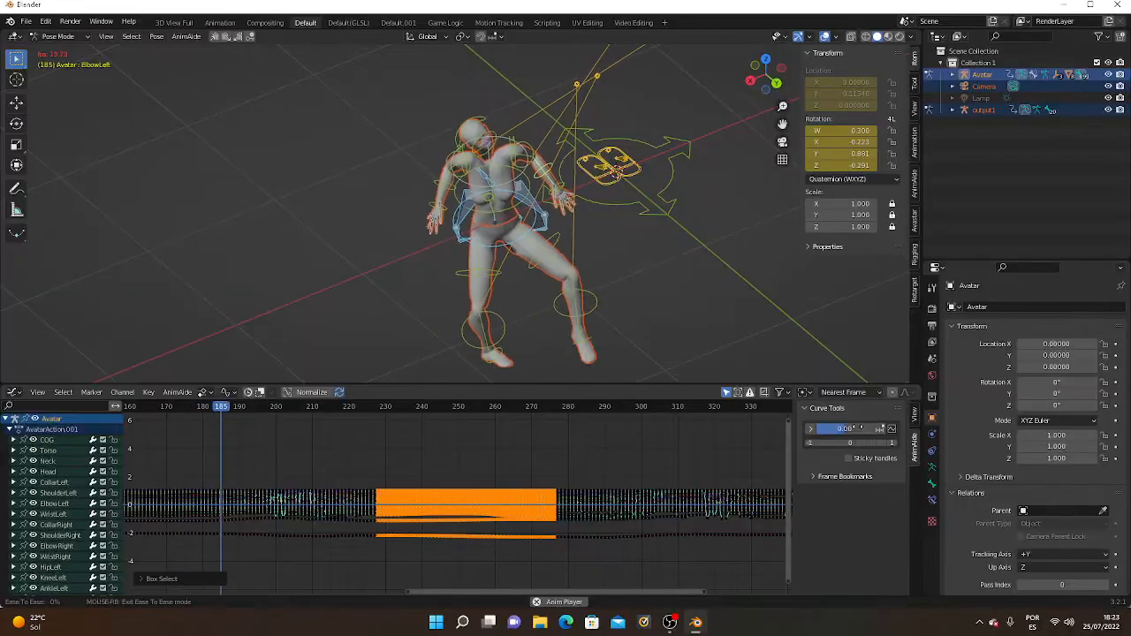
left_click(838, 434)
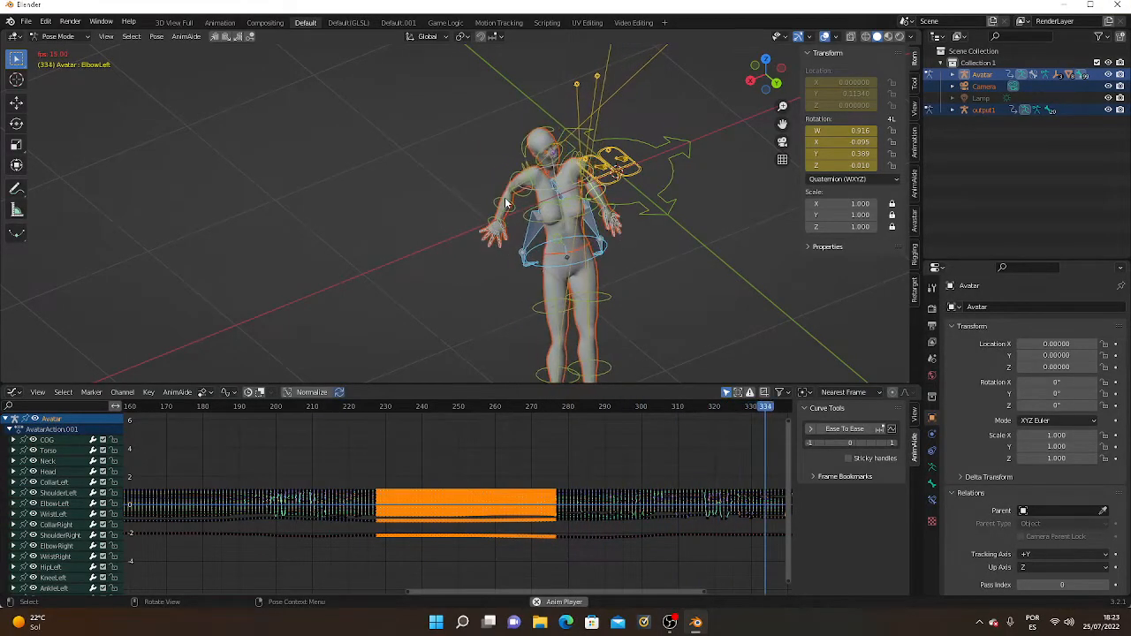
Select the ElbowRight bone and smooth its keyframes between about frames 200 and 229 with Ease To Ease.
left_click(504, 207)
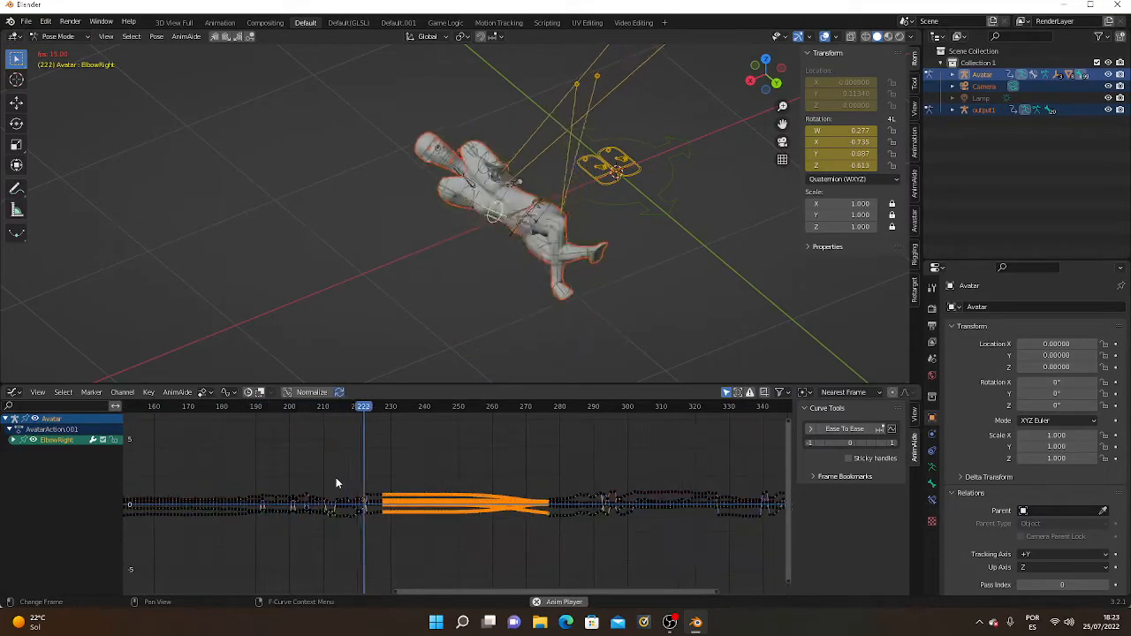
scroll(336, 483, "down", 1)
scroll(336, 484, "down", 2)
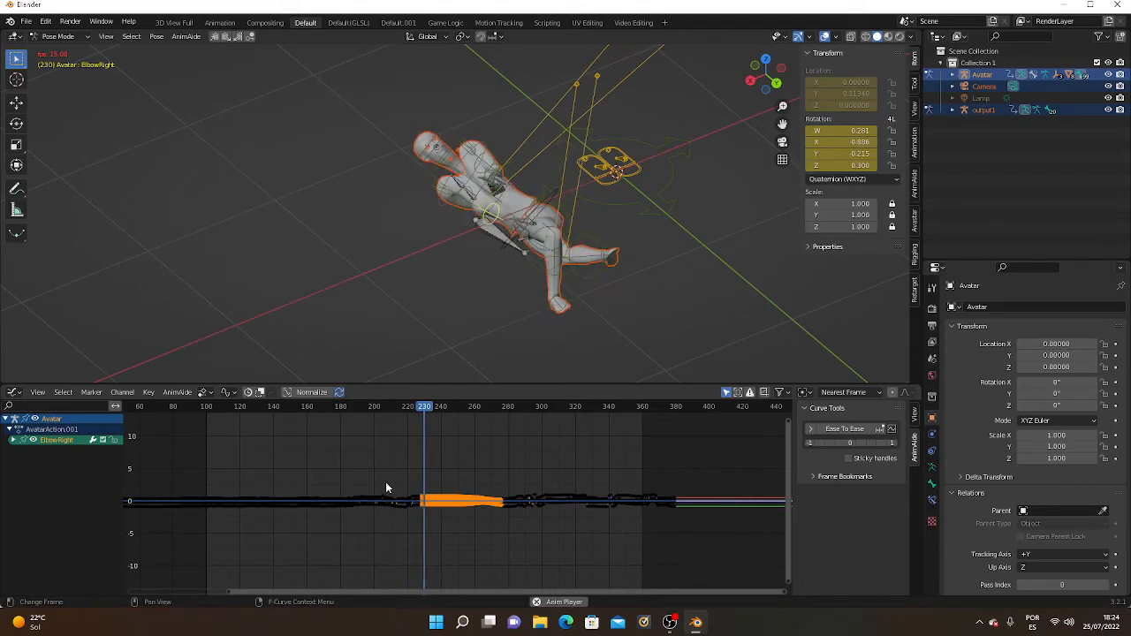
left_click(377, 493)
left_click_drag(375, 483, 422, 527)
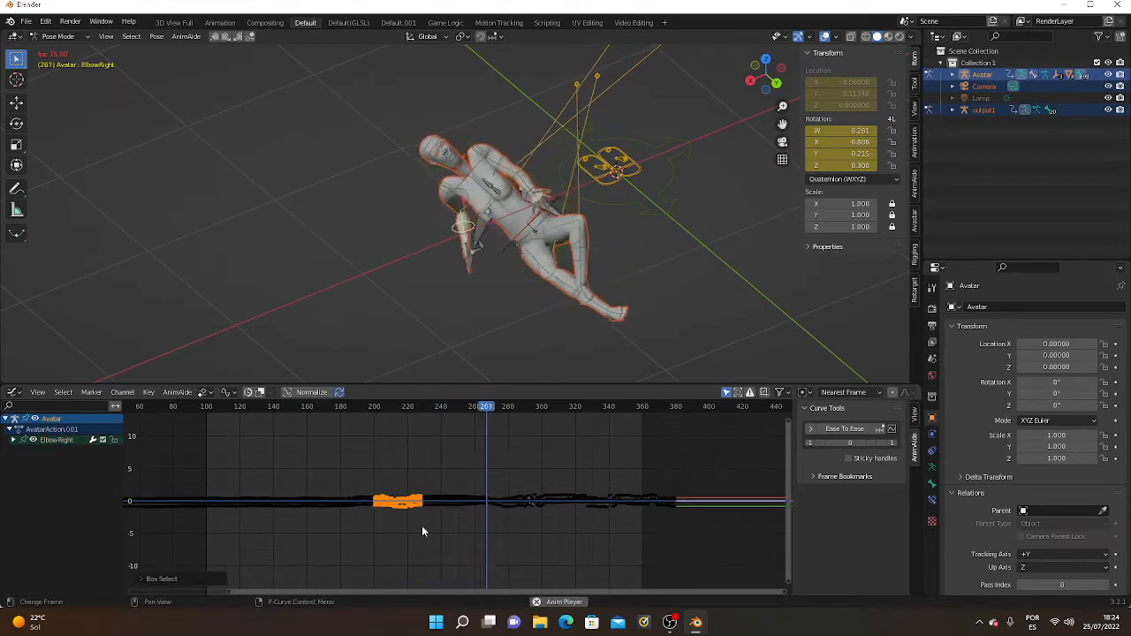
left_click(847, 429)
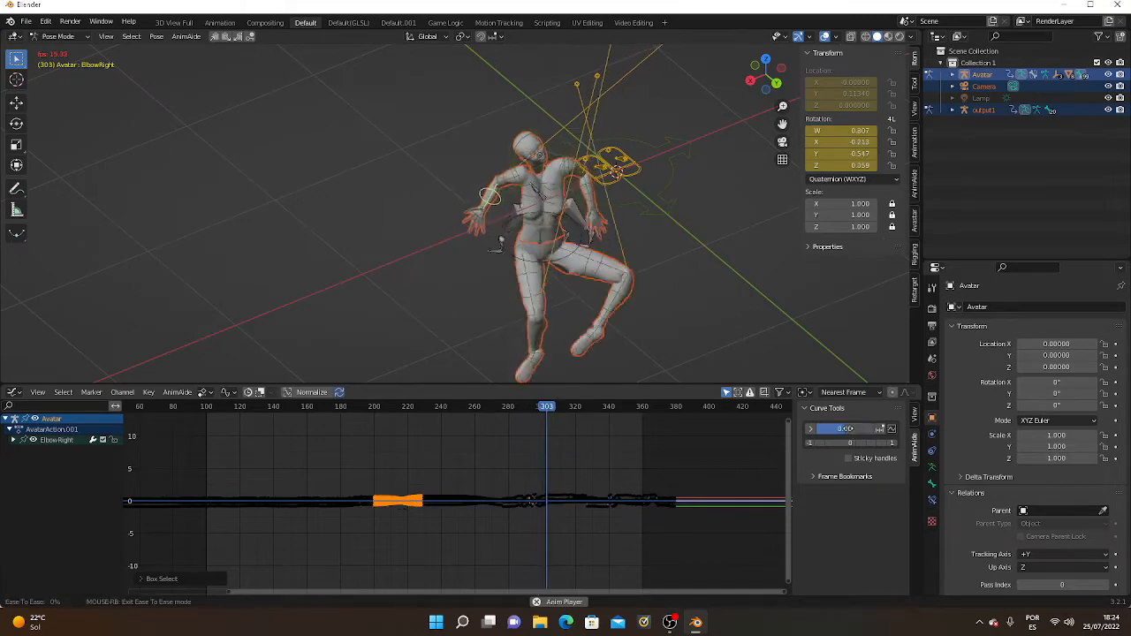
left_click(835, 430)
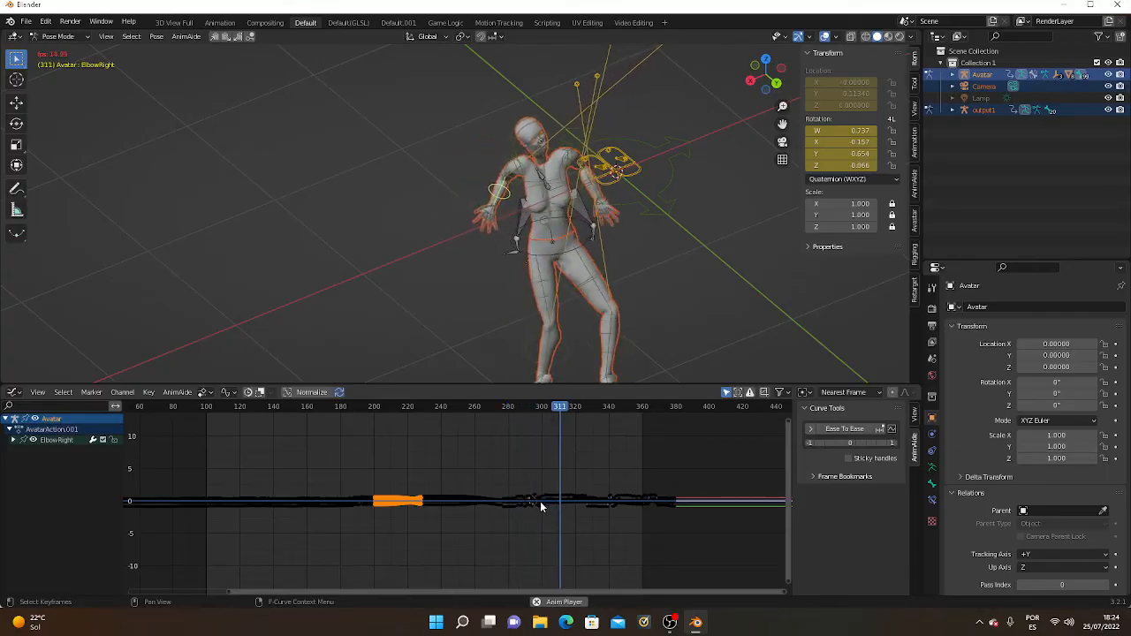
Smooth ElbowRight's keyframes between about frames 280 and 320 with Ease To Ease at about -20%.
left_click(507, 476)
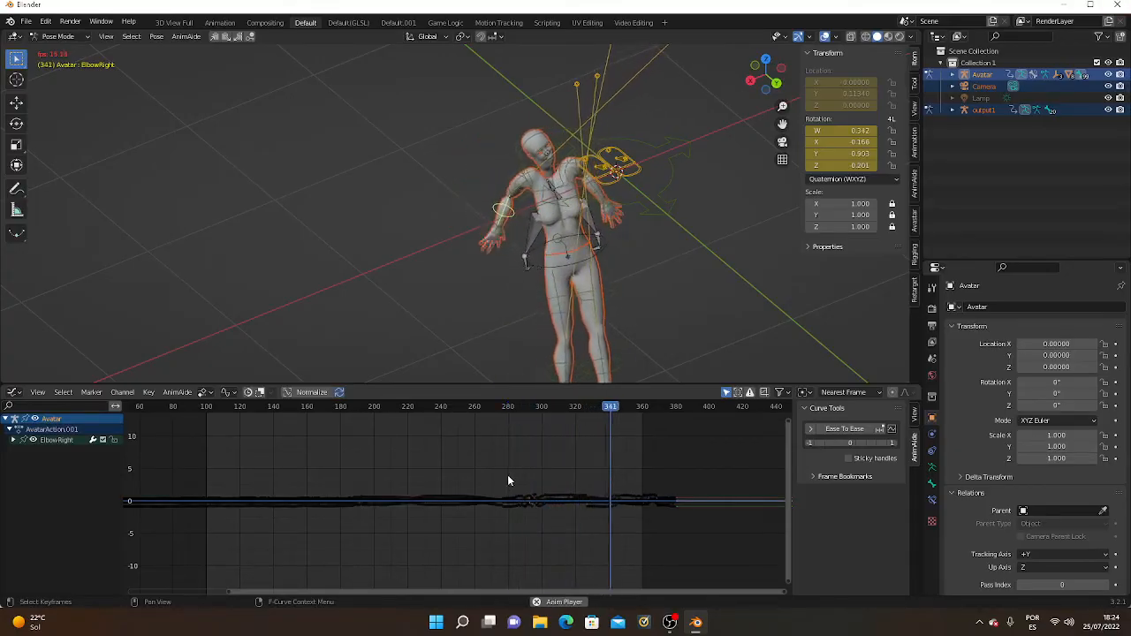
left_click_drag(507, 474, 575, 525)
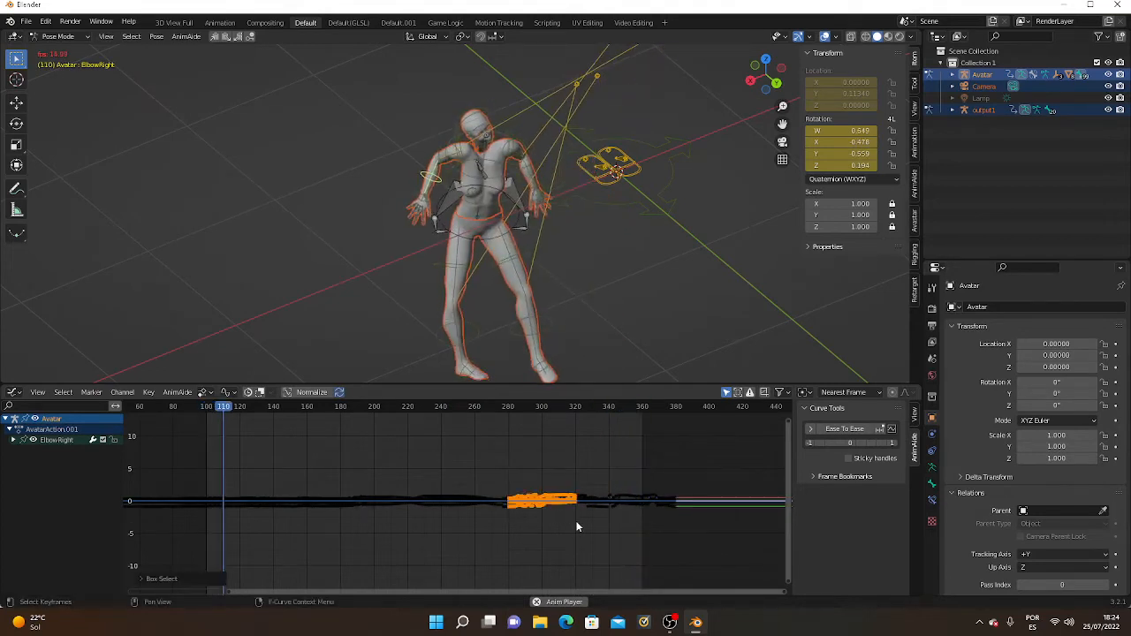
left_click(854, 431)
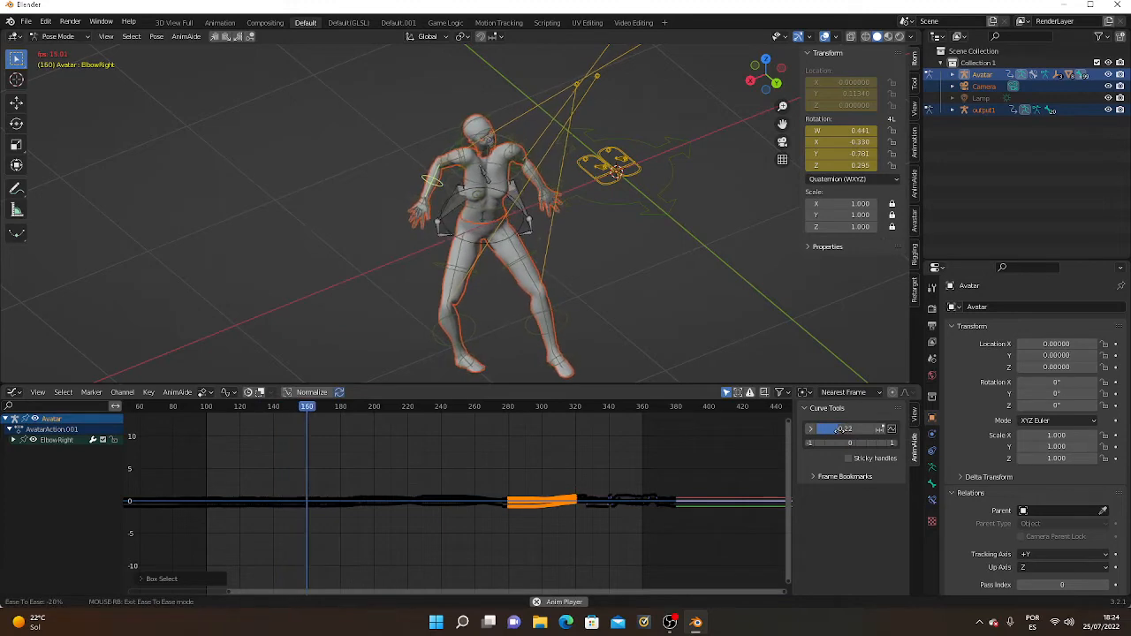
left_click(841, 431)
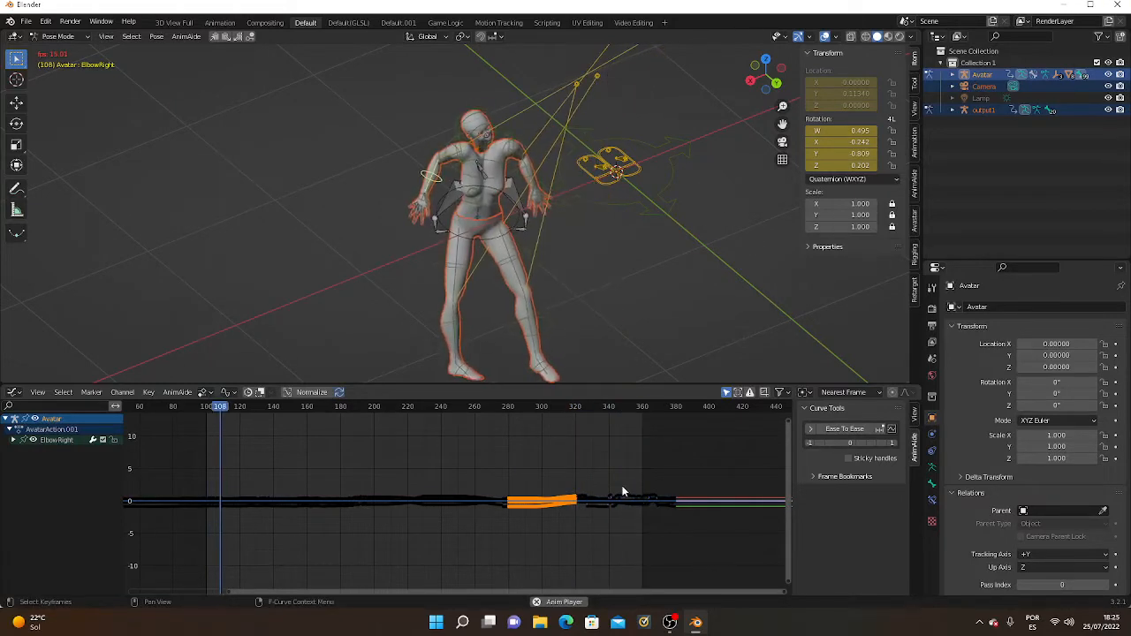
Apply Ease To Ease to ElbowRight's keyframes at about frames 342–364 at about -7% and to those at about 330–343 at about -15%.
left_click_drag(612, 485, 648, 526)
left_click(845, 431)
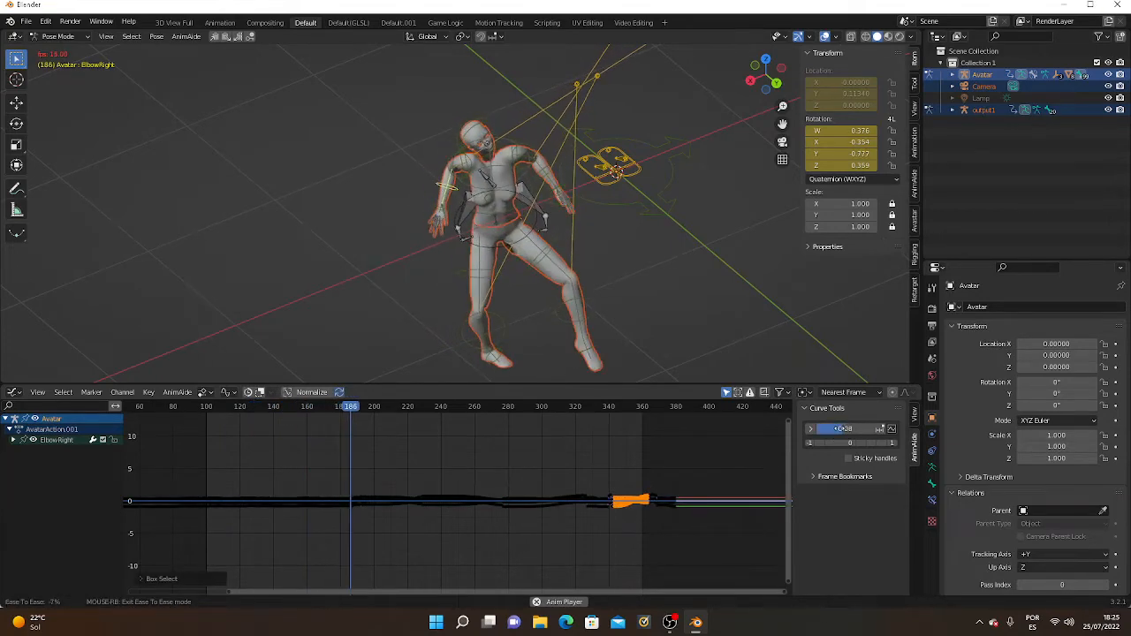
left_click(841, 432)
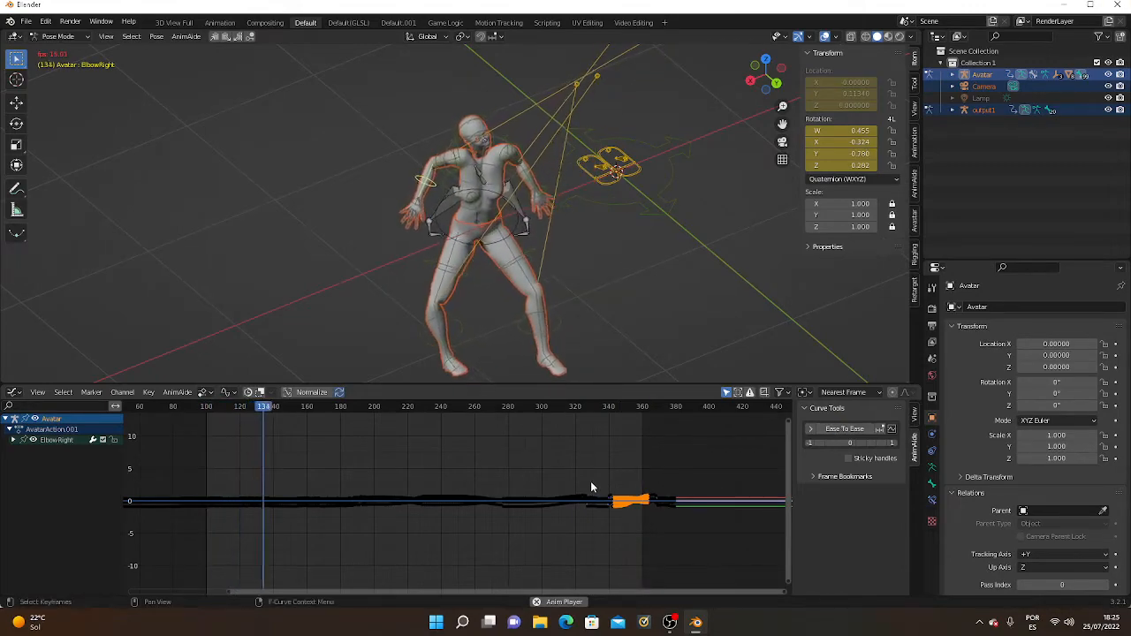
left_click_drag(591, 481, 614, 530)
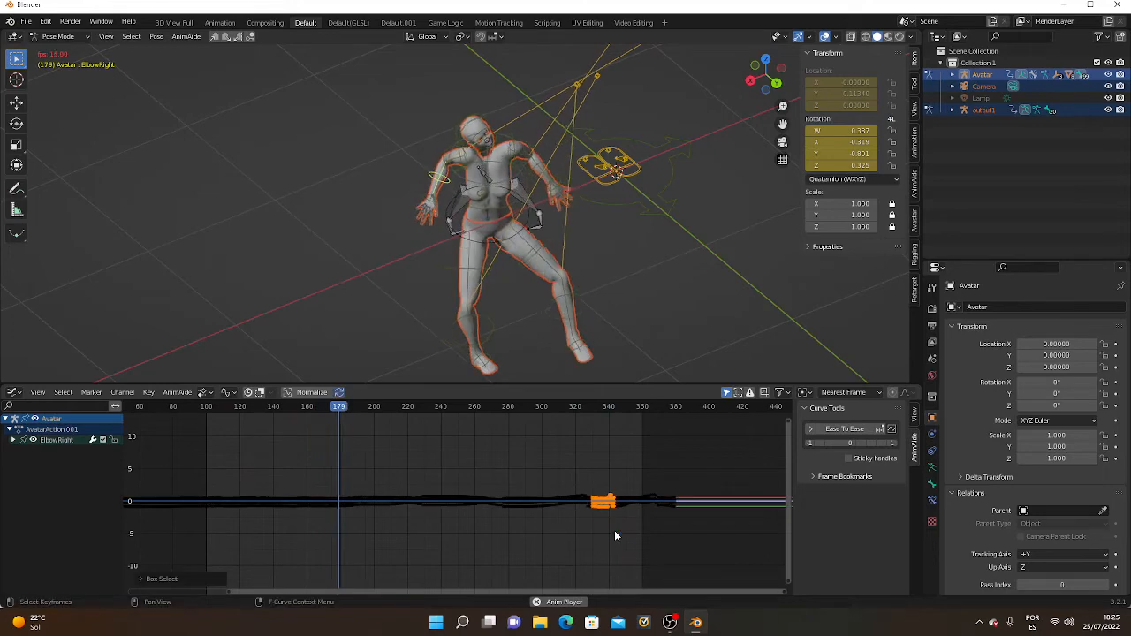
left_click(845, 430)
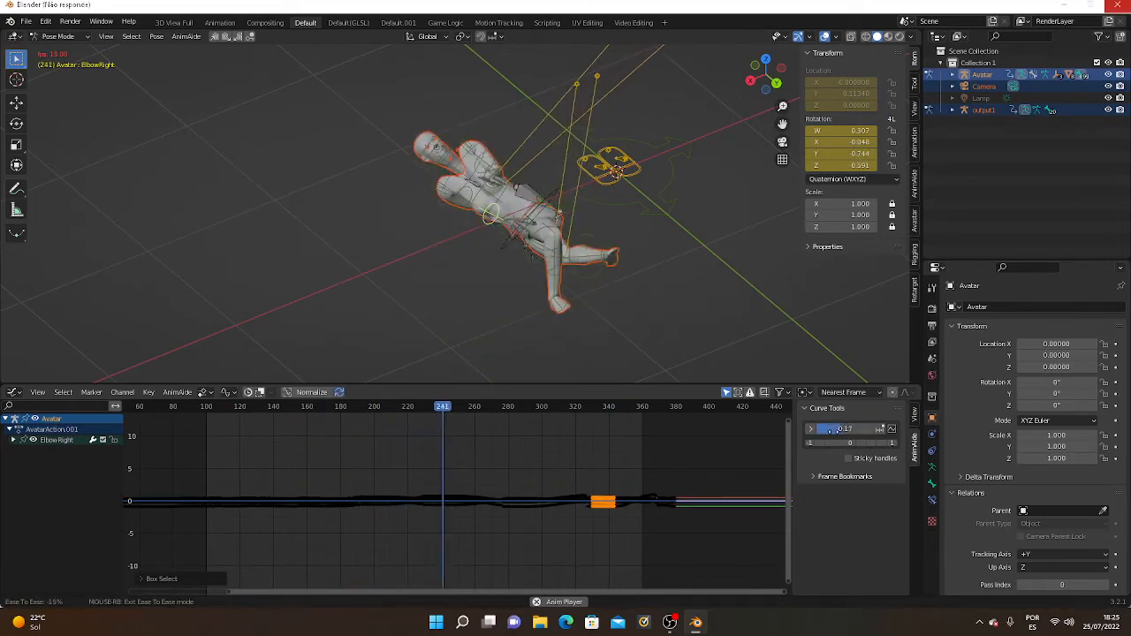
left_click(836, 430)
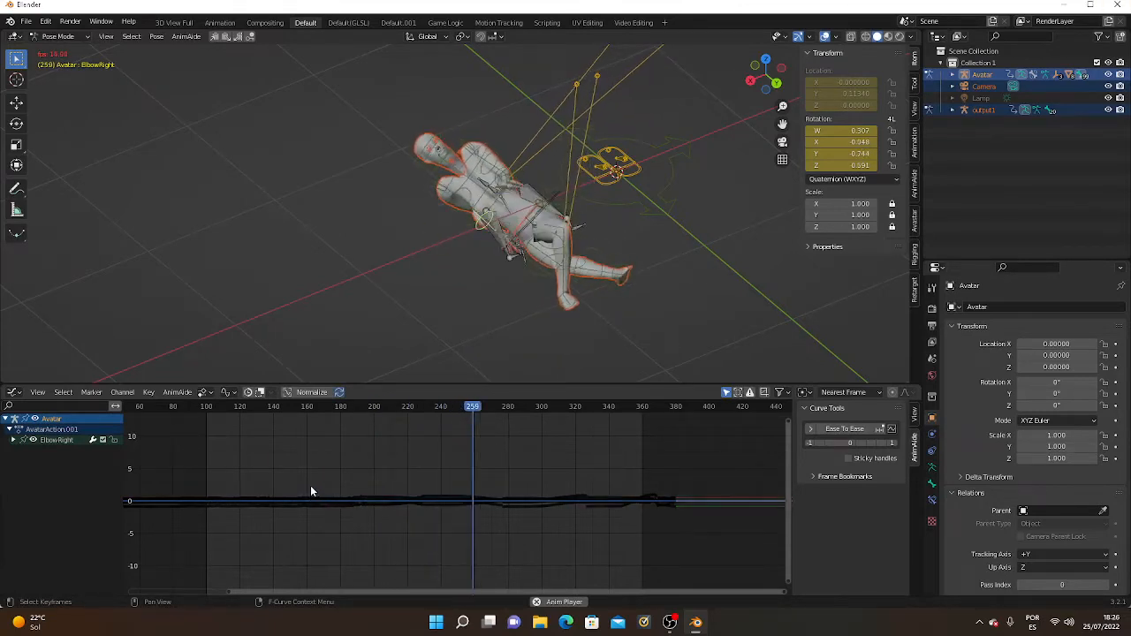
Smooth ElbowRight's keyframes between about frames 162 and 184, and those between about 182 and 203, with Ease To Ease.
left_click_drag(310, 487, 347, 525)
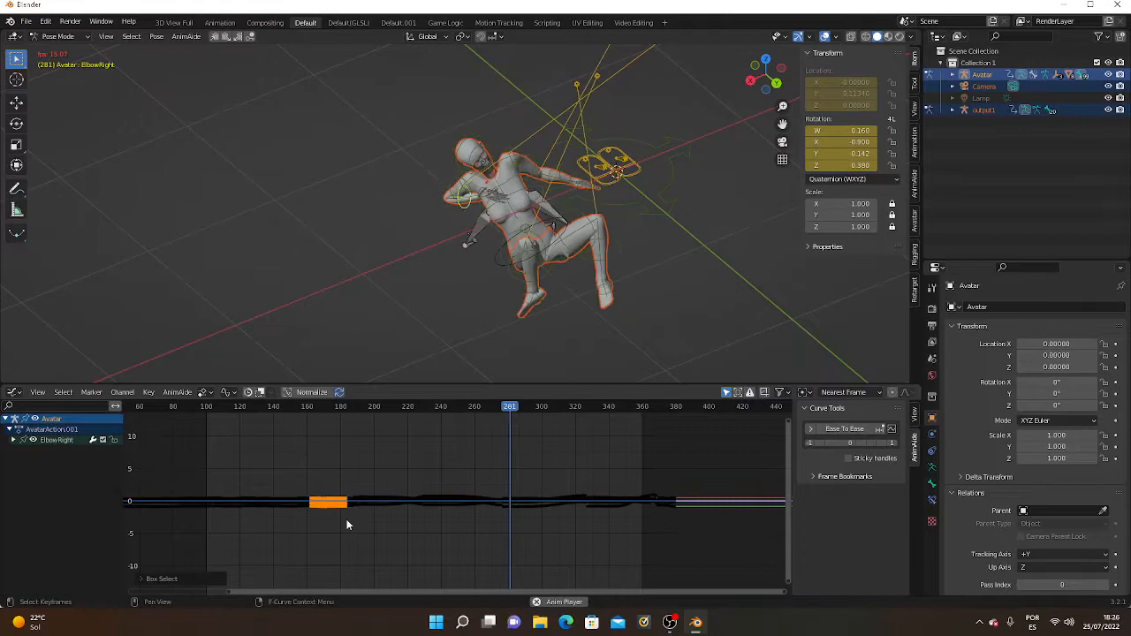
left_click(856, 430)
left_click(834, 428)
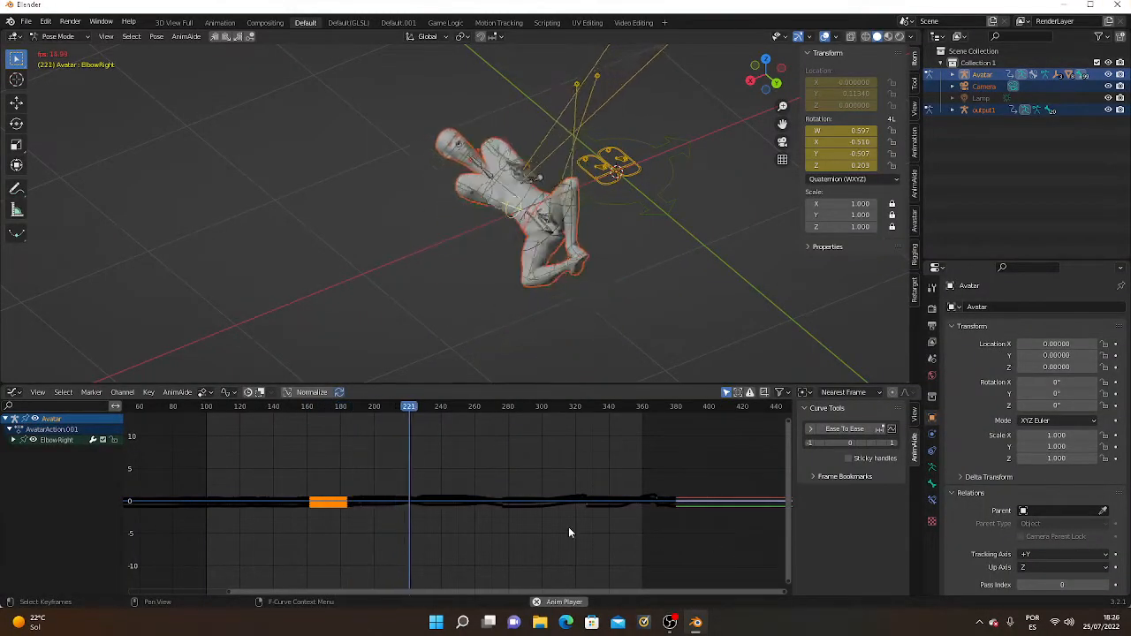
left_click_drag(344, 489, 377, 518)
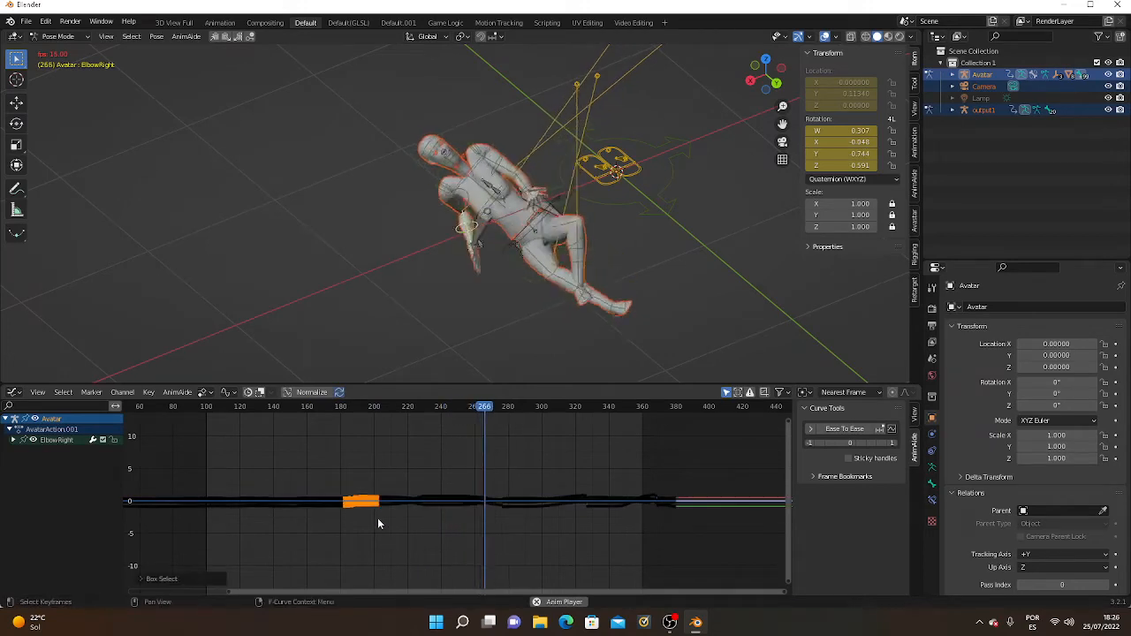
left_click(849, 430)
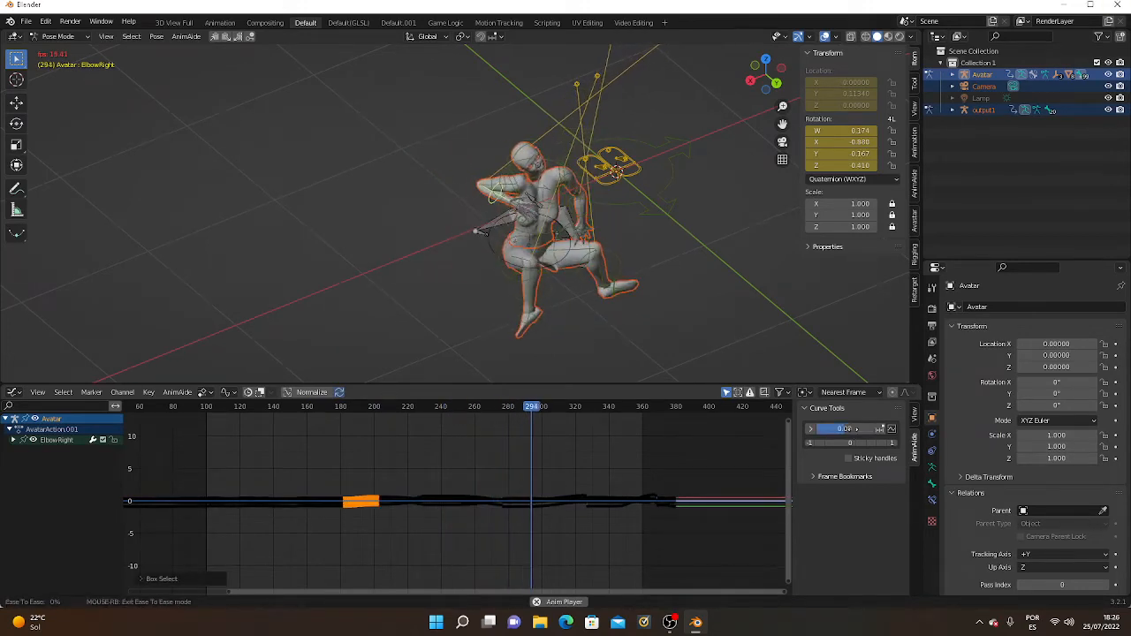
left_click(838, 431)
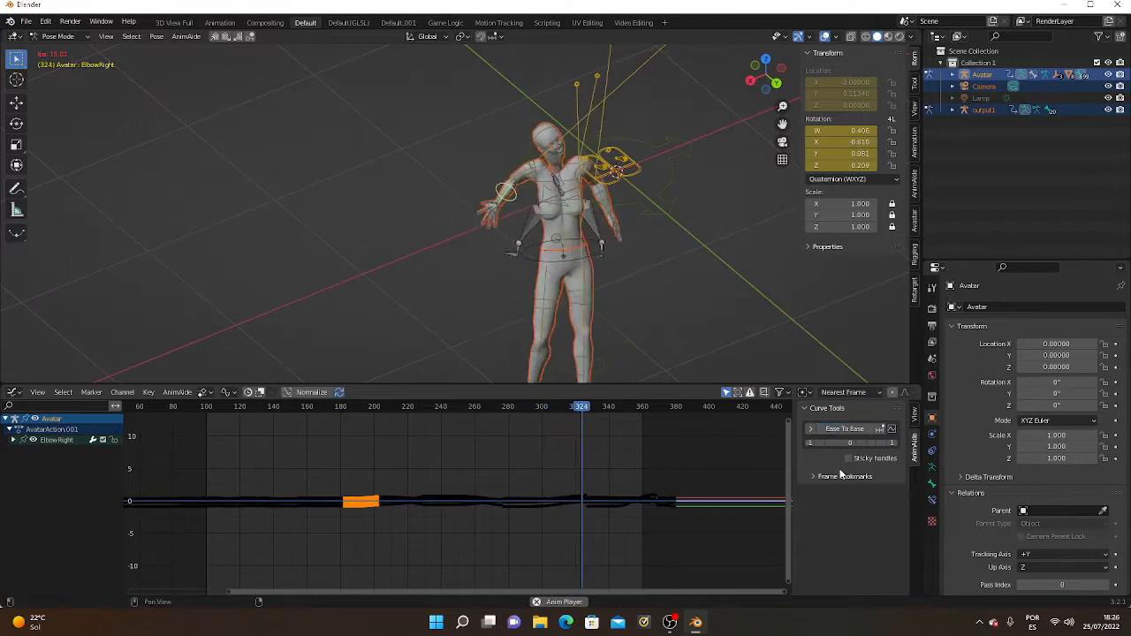
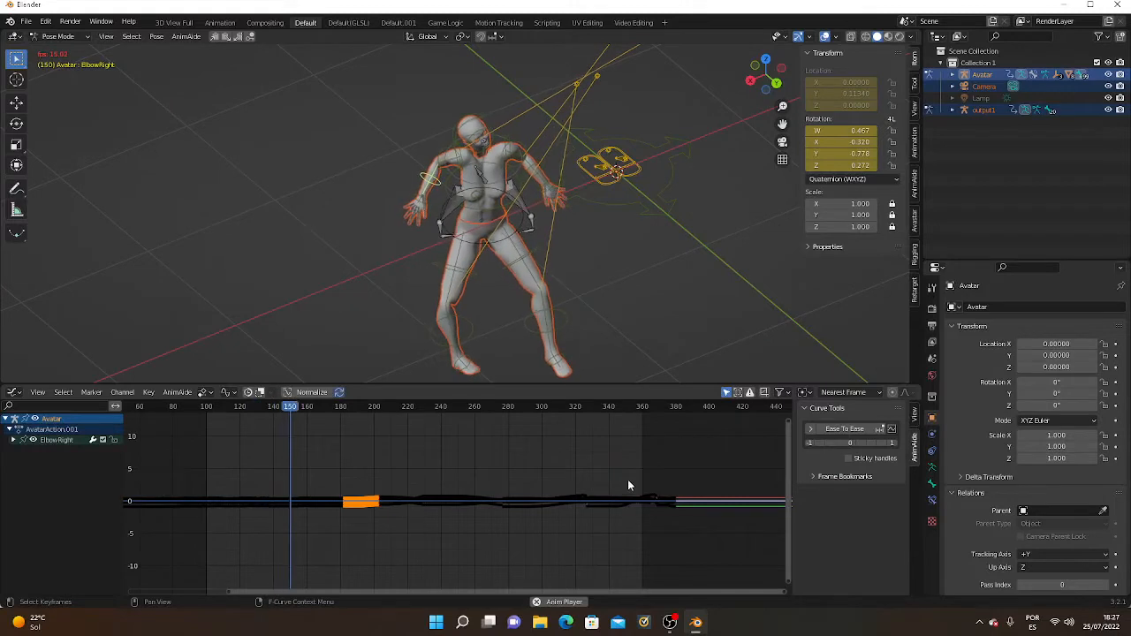
Smooth ElbowRight's keyframes between about frames 352 and 369 with Ease To Ease at about -18%.
left_click_drag(629, 485, 657, 525)
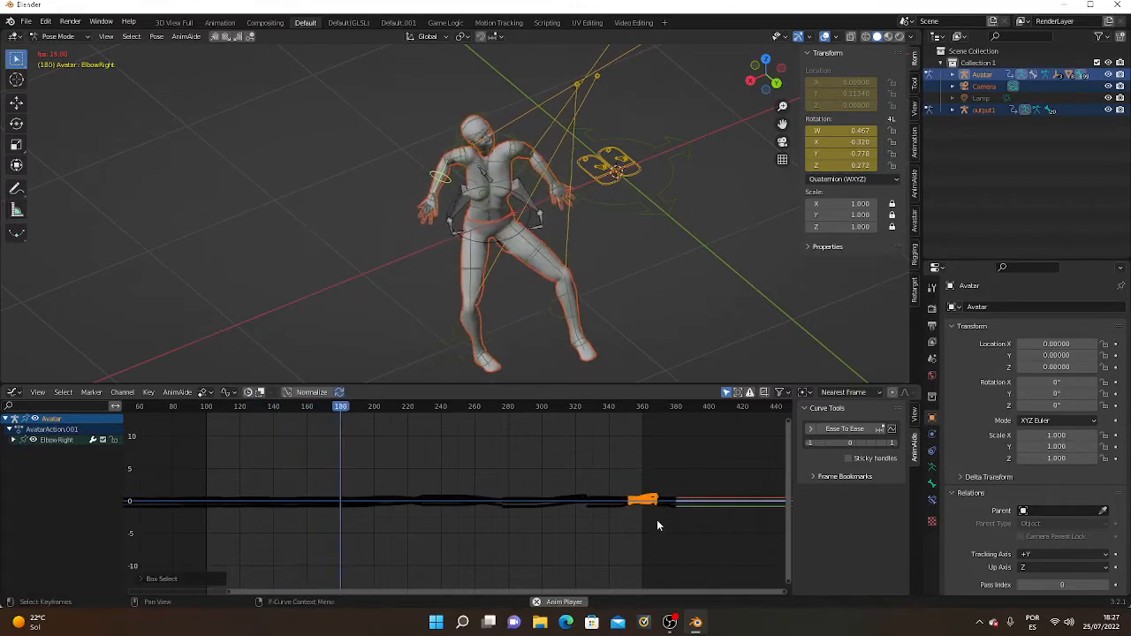
left_click(850, 430)
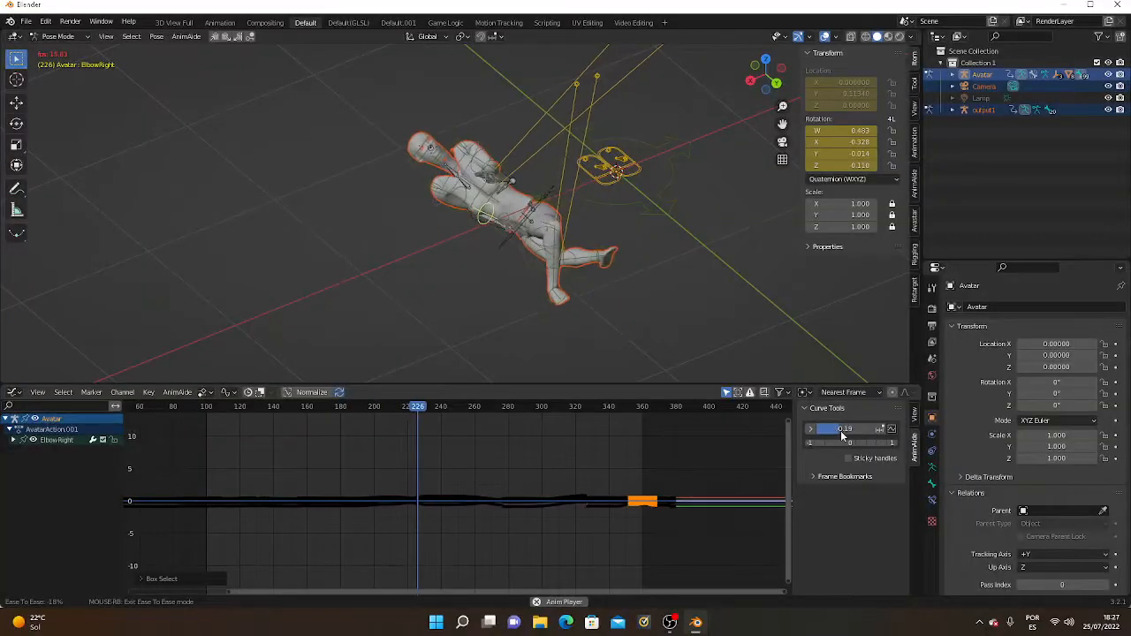
left_click(843, 433)
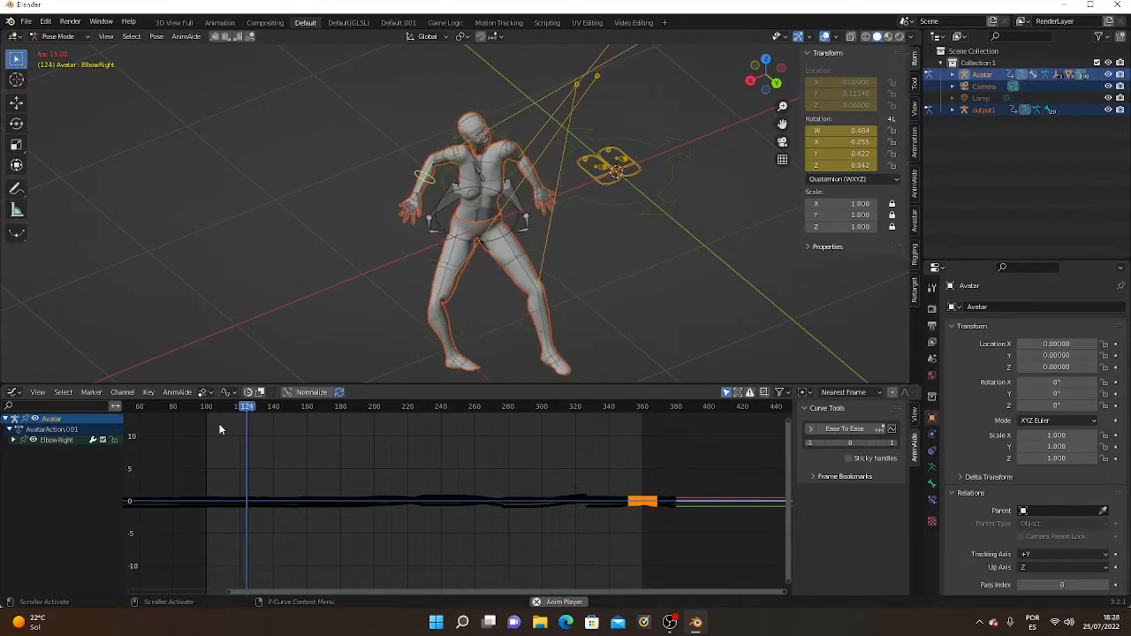
Select the WristRight bone and smooth its keyframes between about frames 329 and 379 with Ease To Ease.
left_click(420, 203)
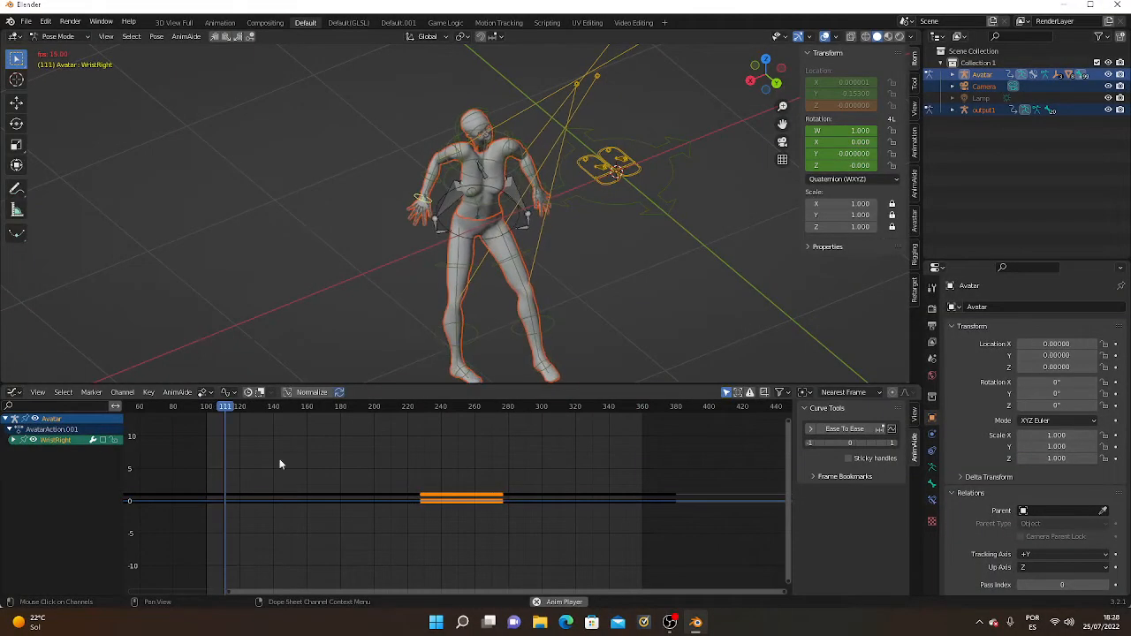
left_click_drag(590, 473, 689, 517)
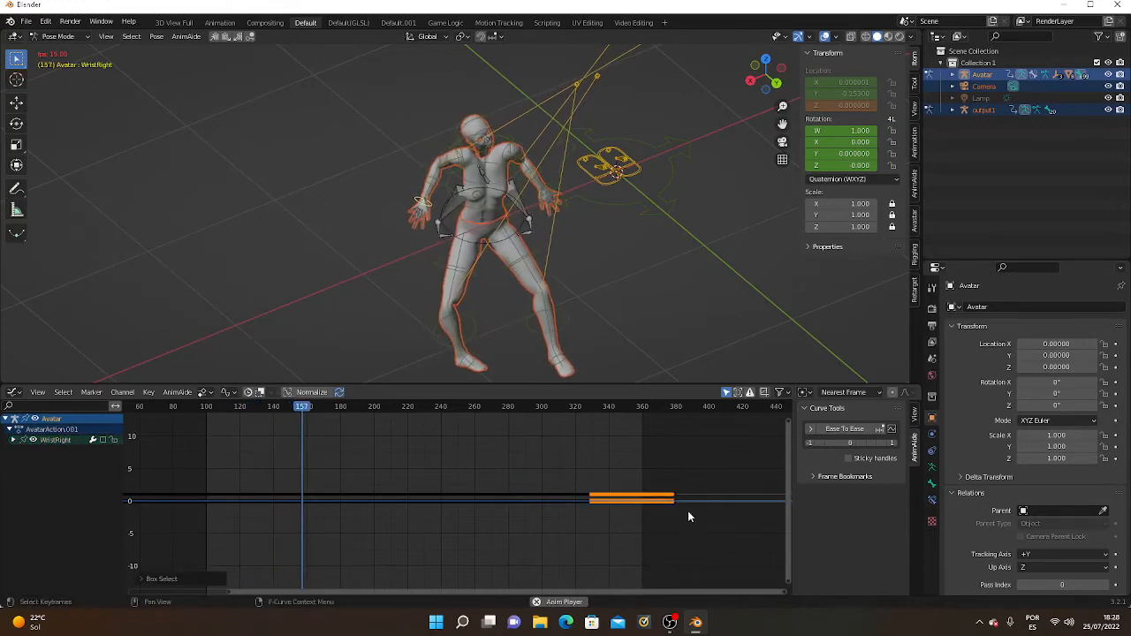
left_click(844, 429)
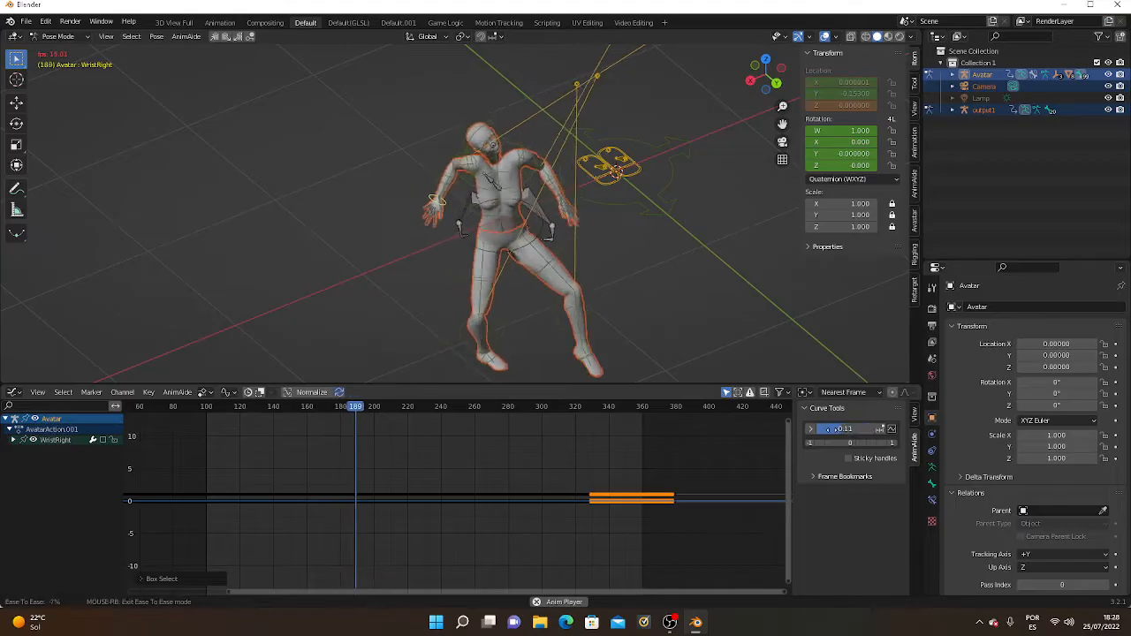
left_click(832, 429)
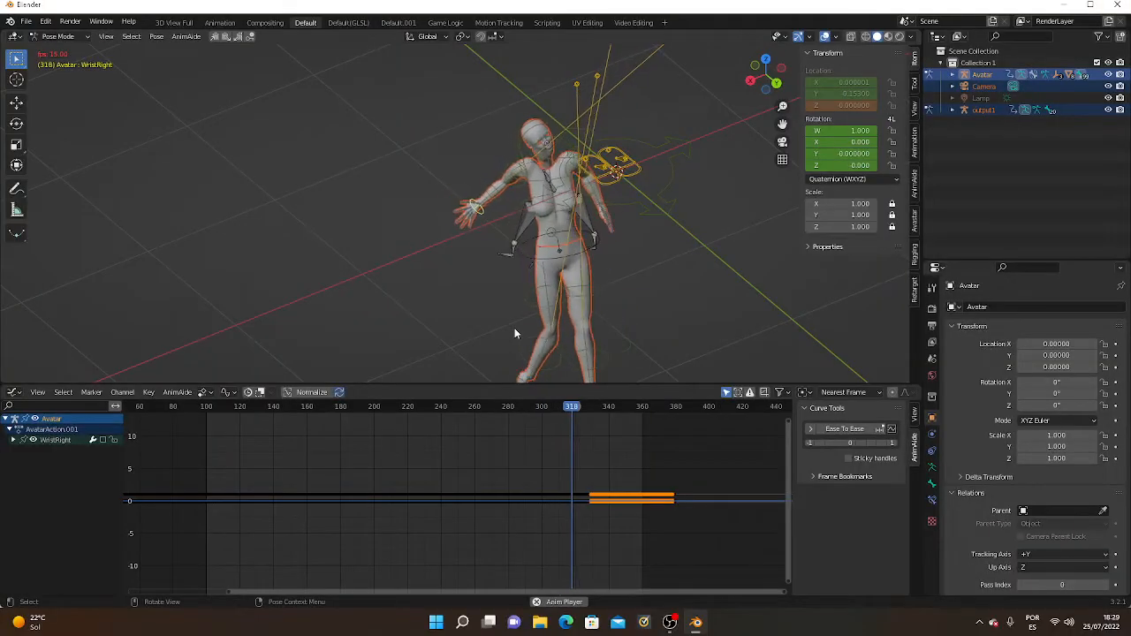
Smooth WristRight's keyframes at about frames 275–324 with Ease To Ease, and those at about 249–277 at about -17%.
left_click(500, 479)
left_click_drag(499, 479, 581, 528)
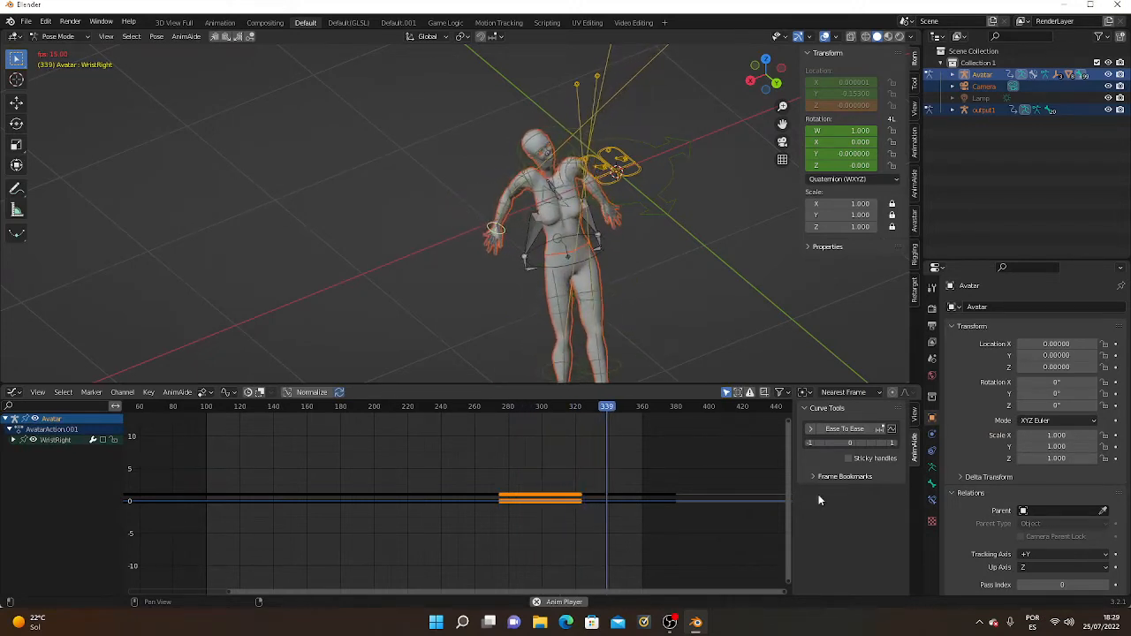
left_click_drag(455, 482, 503, 521)
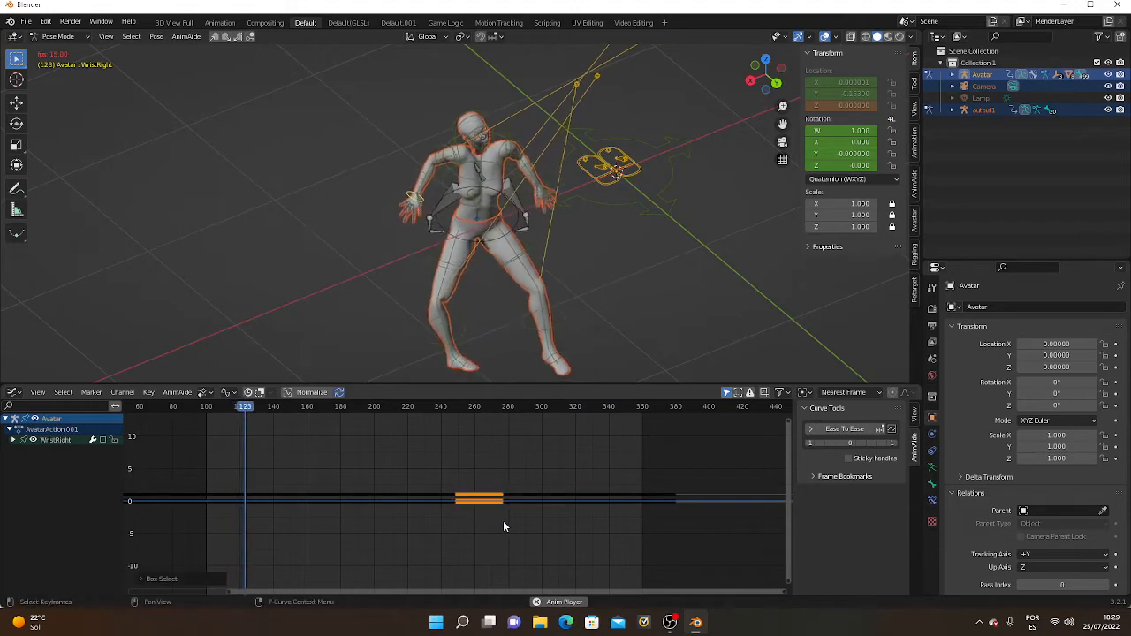
left_click(847, 430)
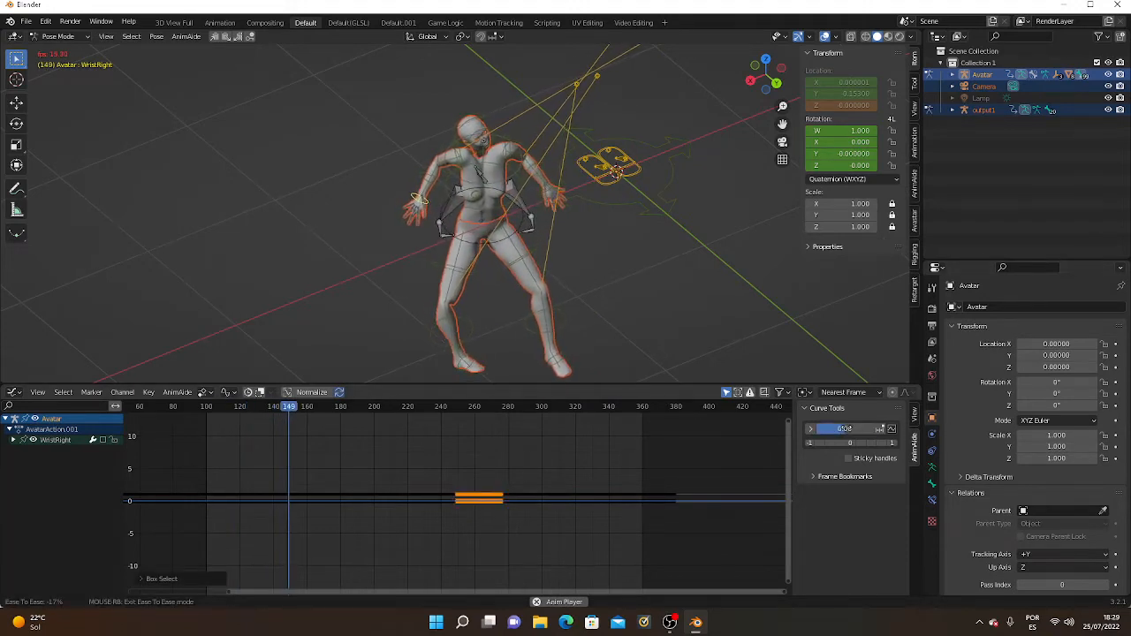
right_click(832, 429)
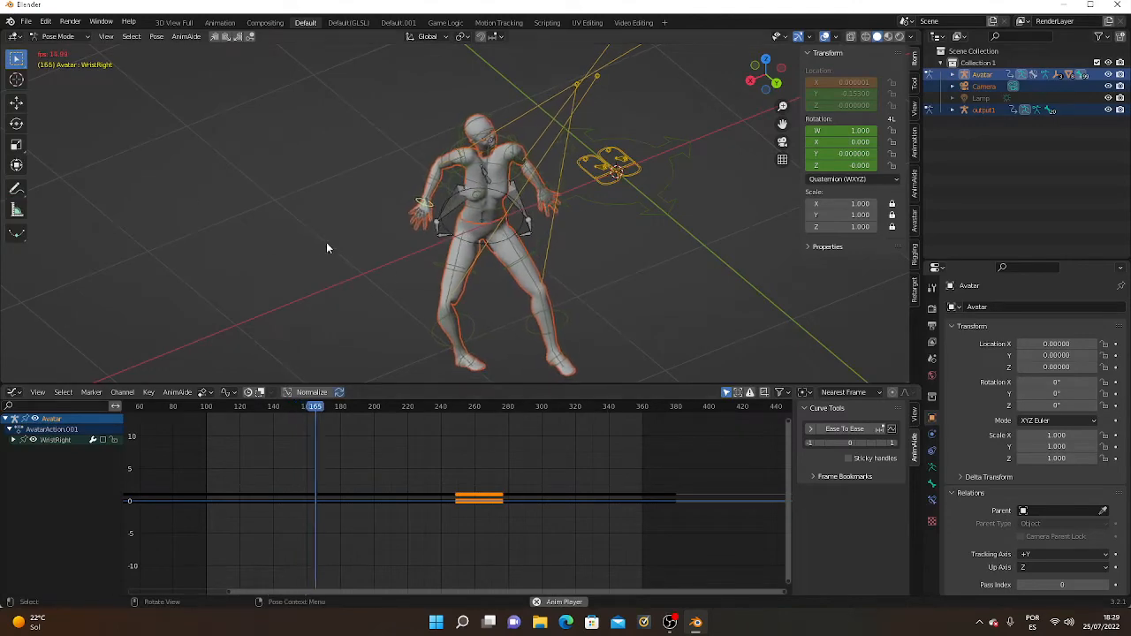
Apply Ease To Ease to the WristRight keyframes from about frame 328 to 354.
scroll(341, 264, "up", 6)
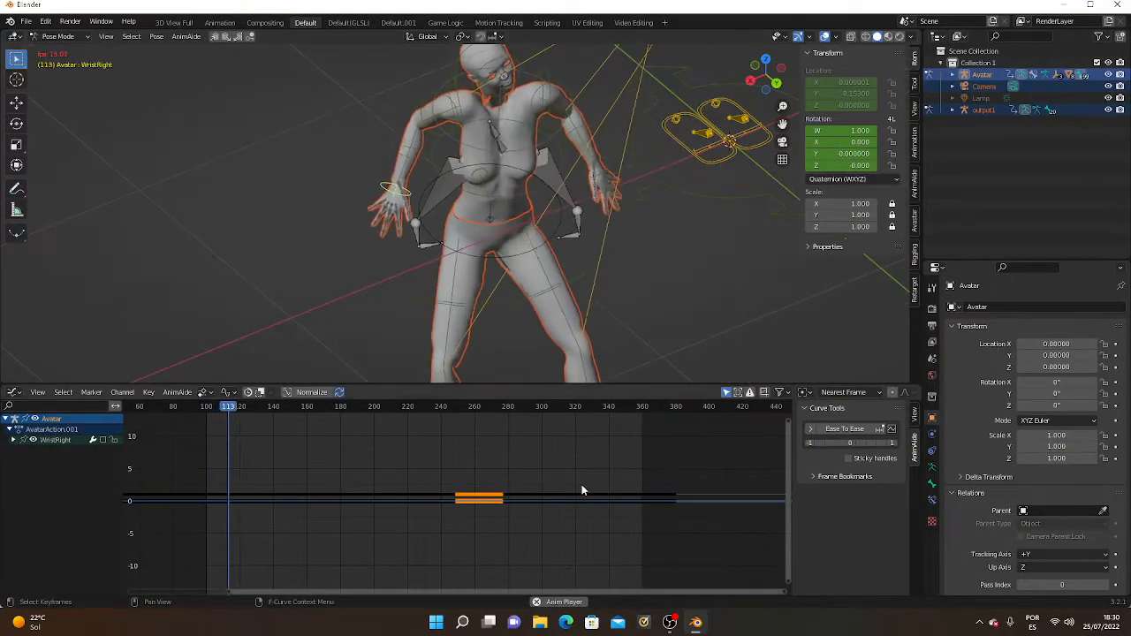
left_click_drag(588, 479, 631, 529)
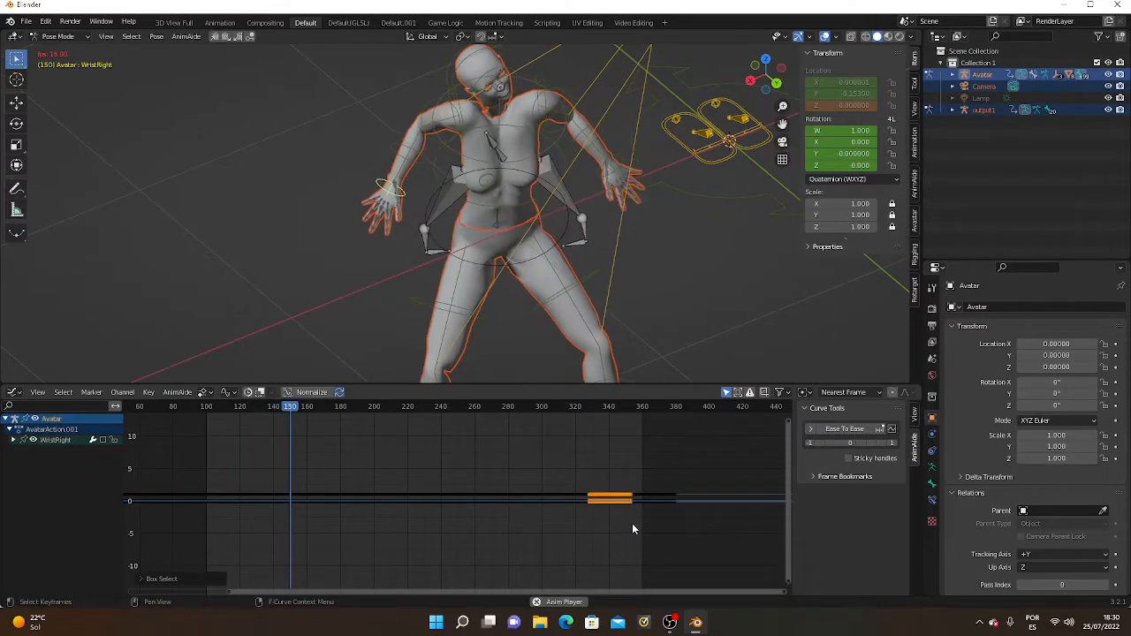
left_click(834, 428)
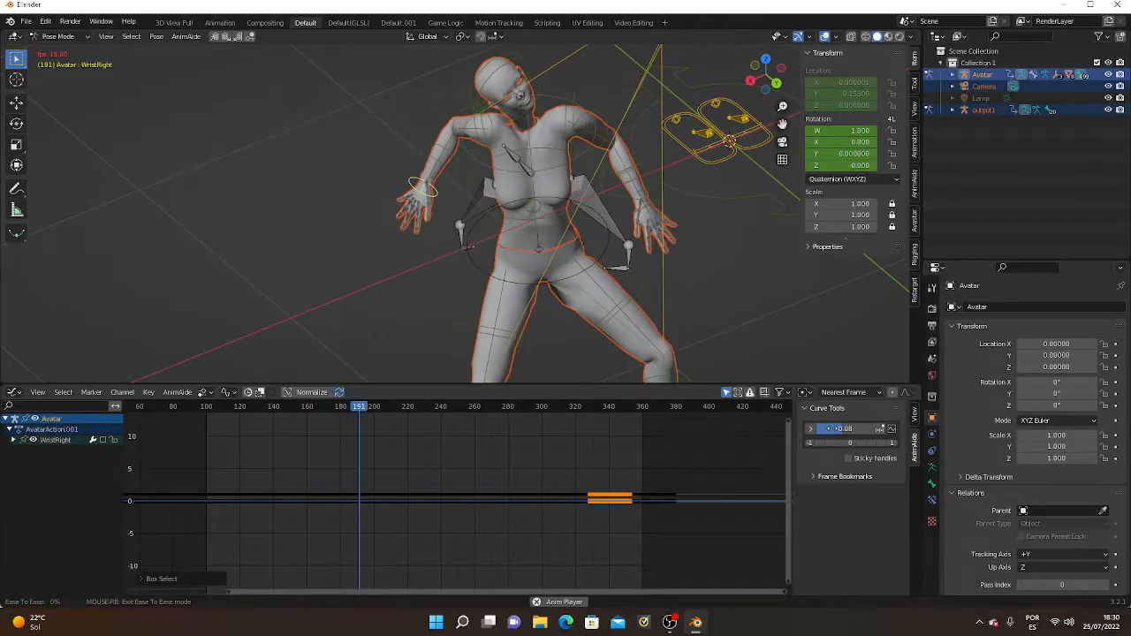
right_click(826, 433)
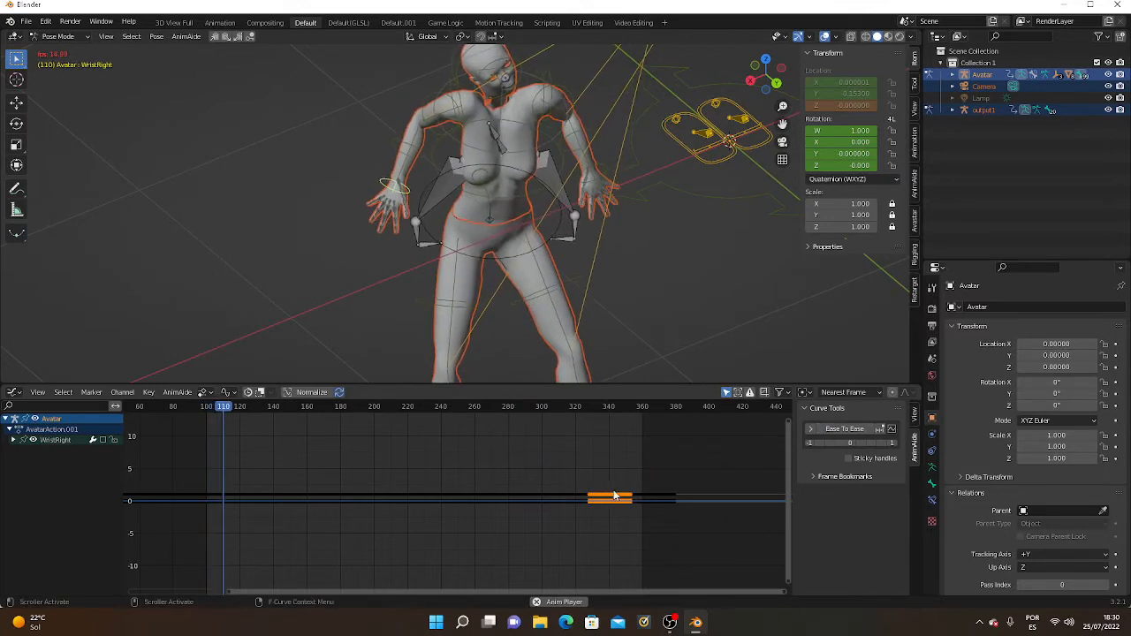
Apply Ease To Ease to three WristRight keyframe ranges in turn: about frames 292–331, 334–356 and 318–335.
left_click_drag(528, 483, 593, 519)
left_click(846, 433)
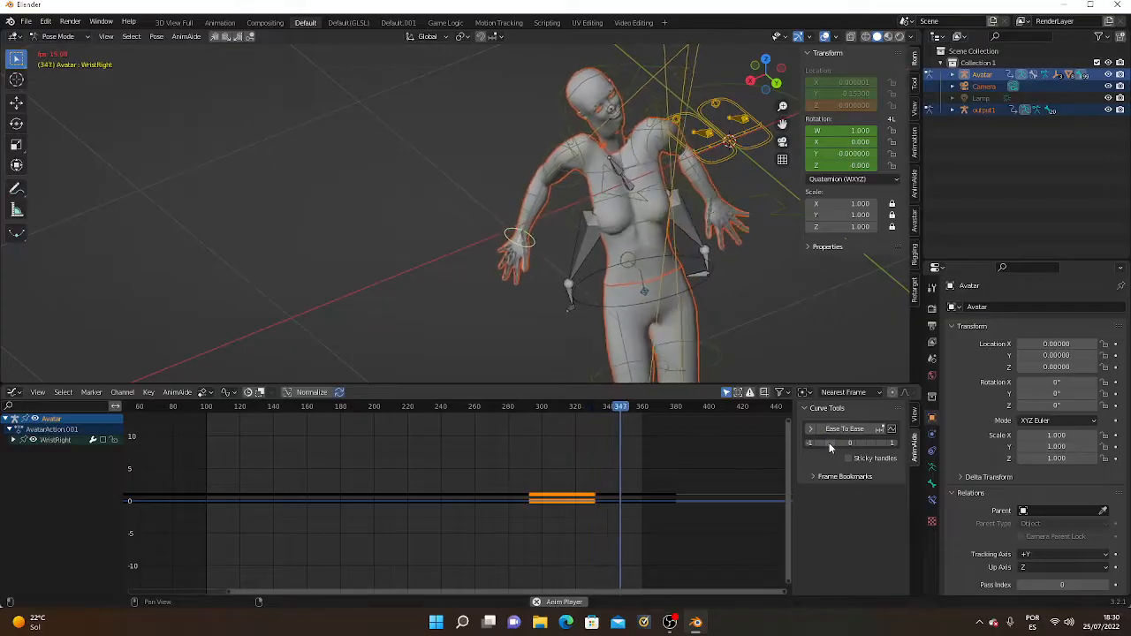
left_click_drag(598, 482, 635, 513)
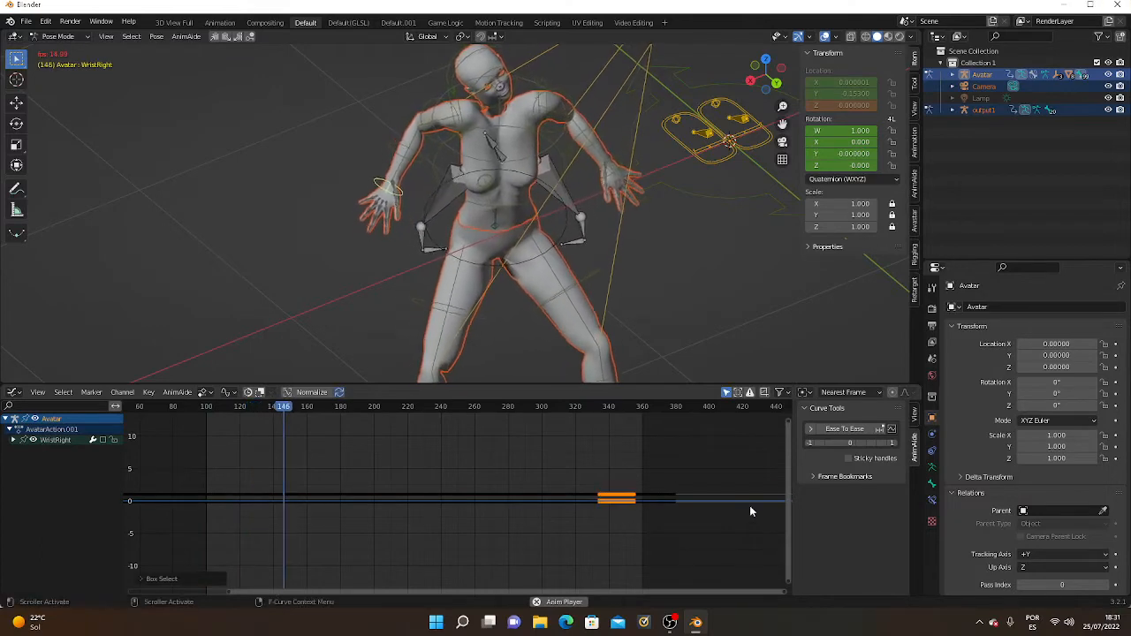
left_click(845, 429)
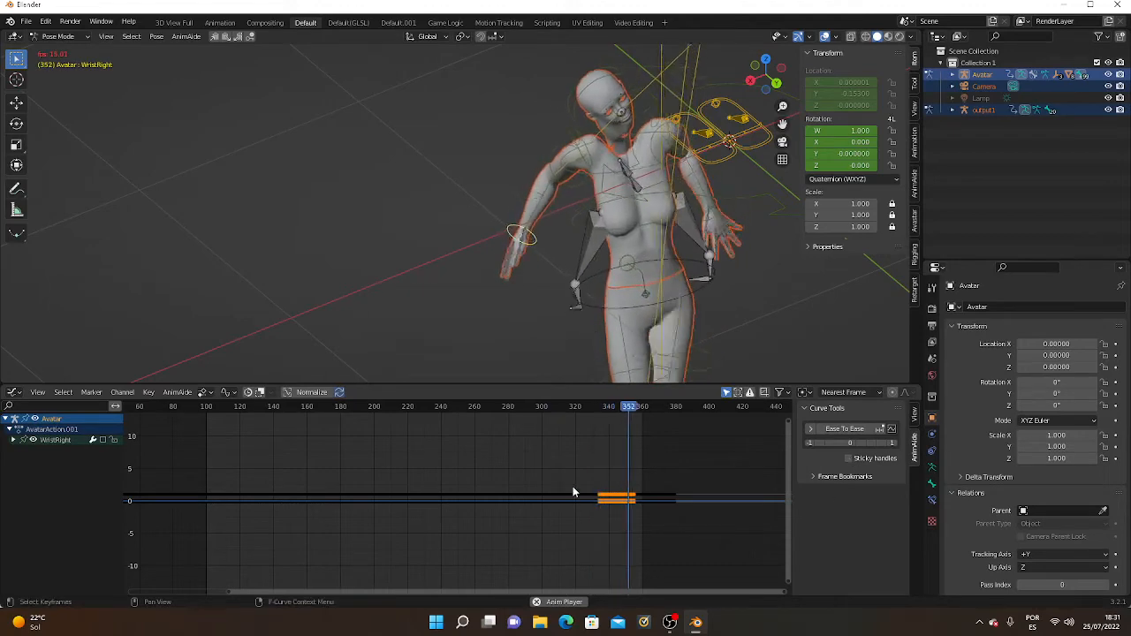
left_click_drag(571, 487, 601, 521)
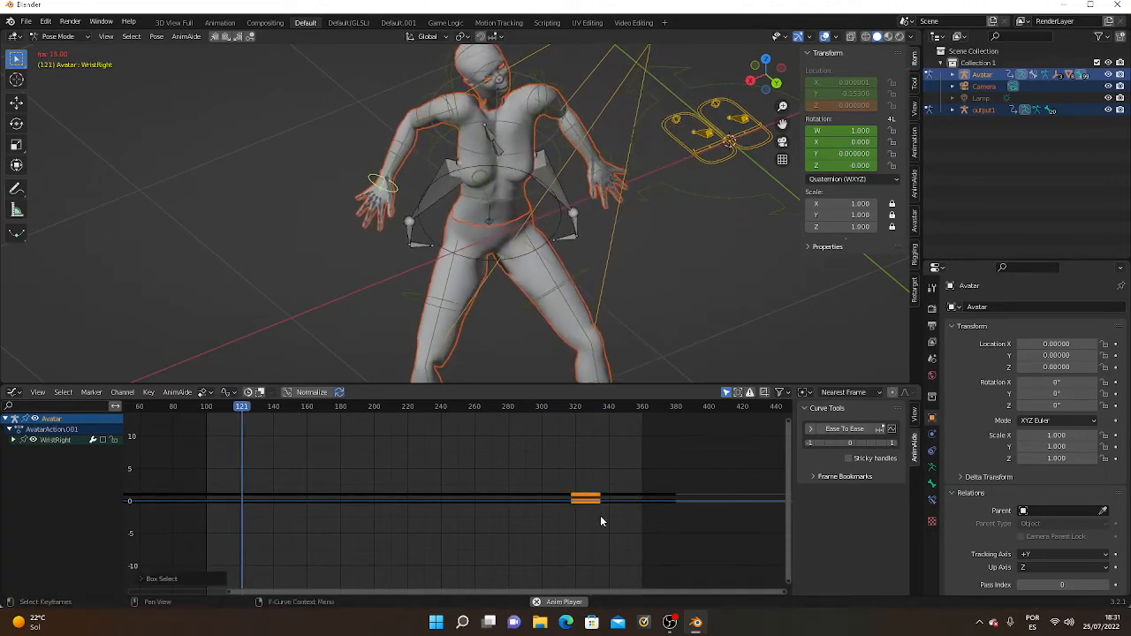
left_click(849, 431)
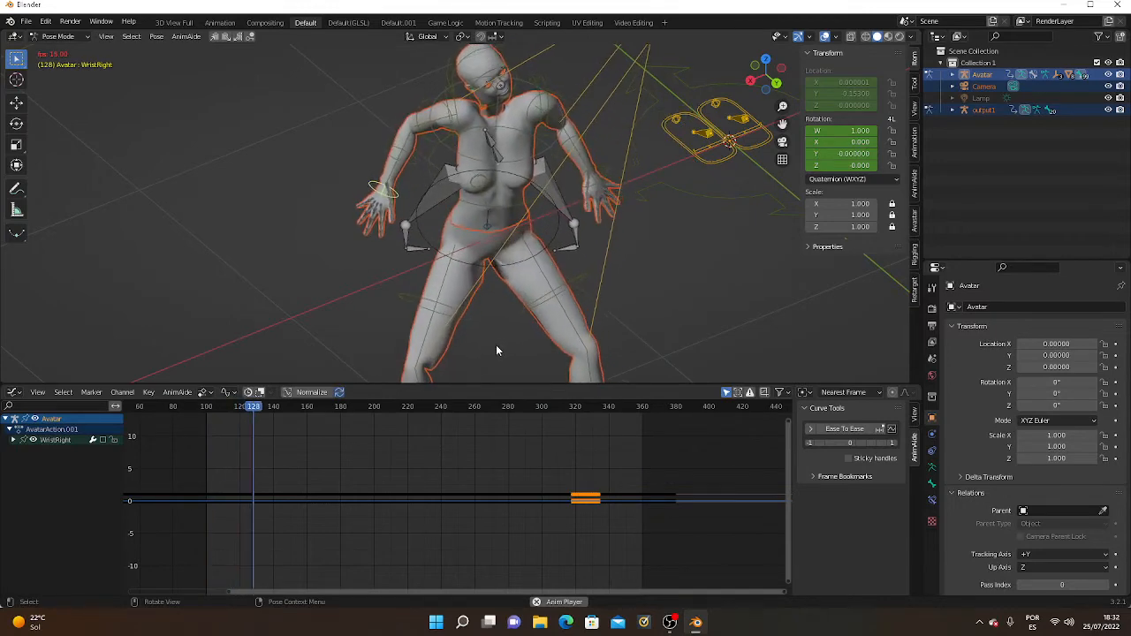
Select all the avatar's bones and apply a Time Offset of -1.00 to their keyframes from about frame 92 to 374.
left_click(131, 36)
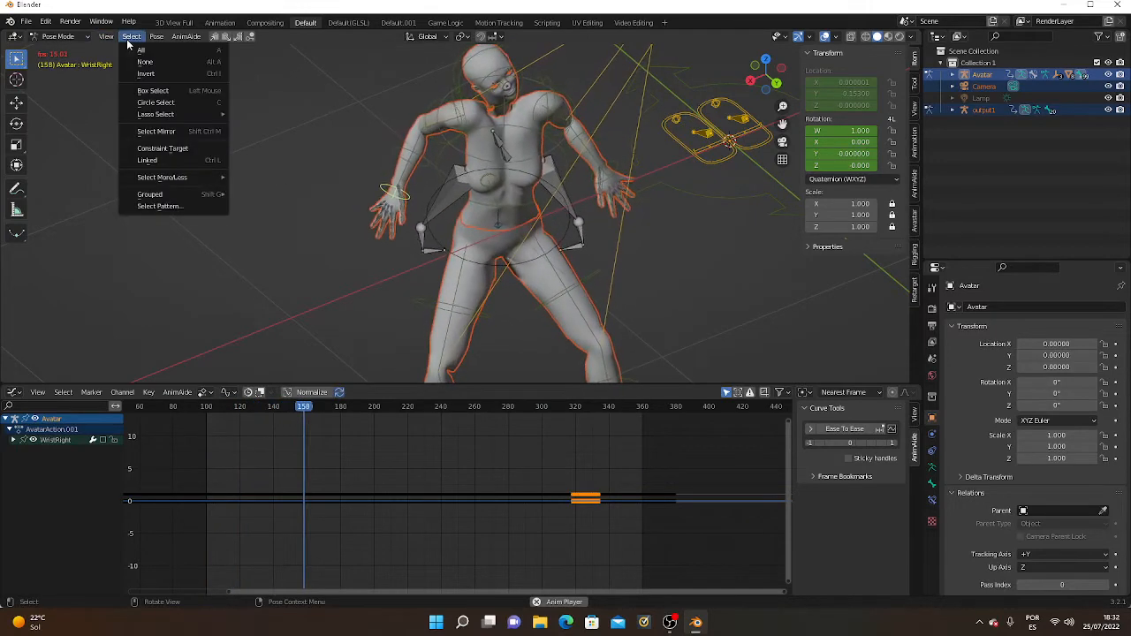
left_click(132, 56)
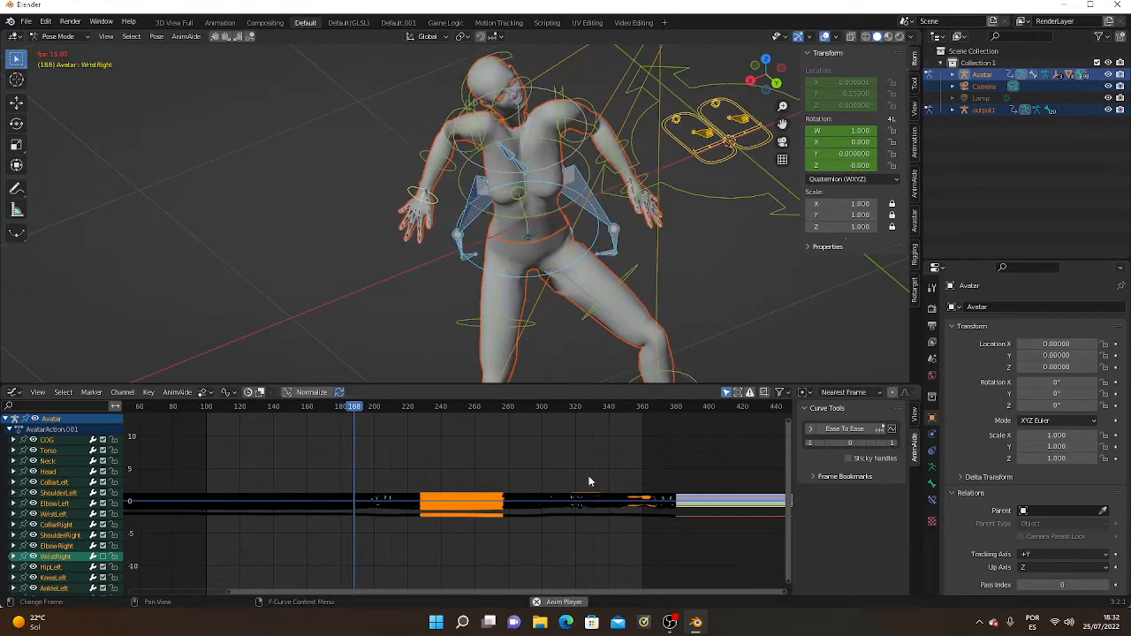
left_click(891, 429)
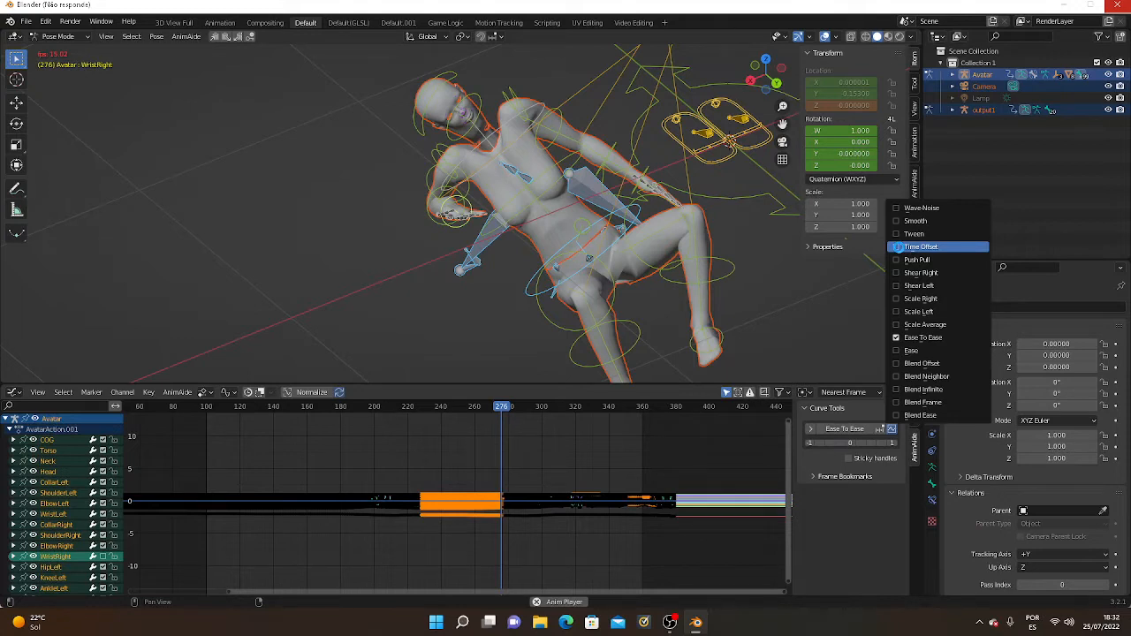
left_click(920, 247)
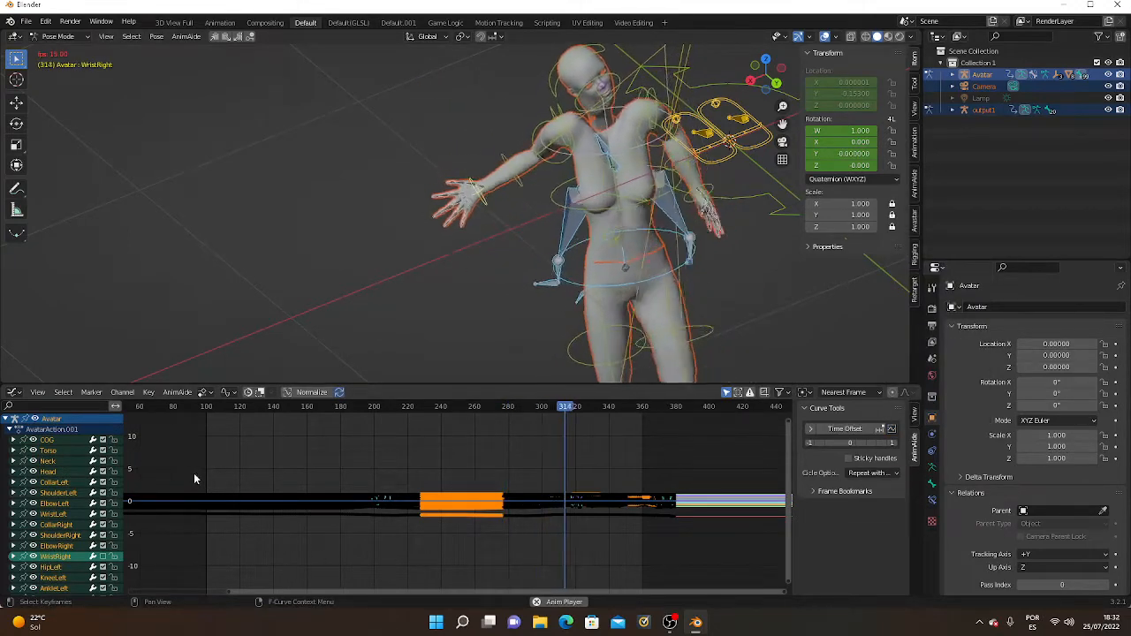
left_click_drag(192, 467, 665, 550)
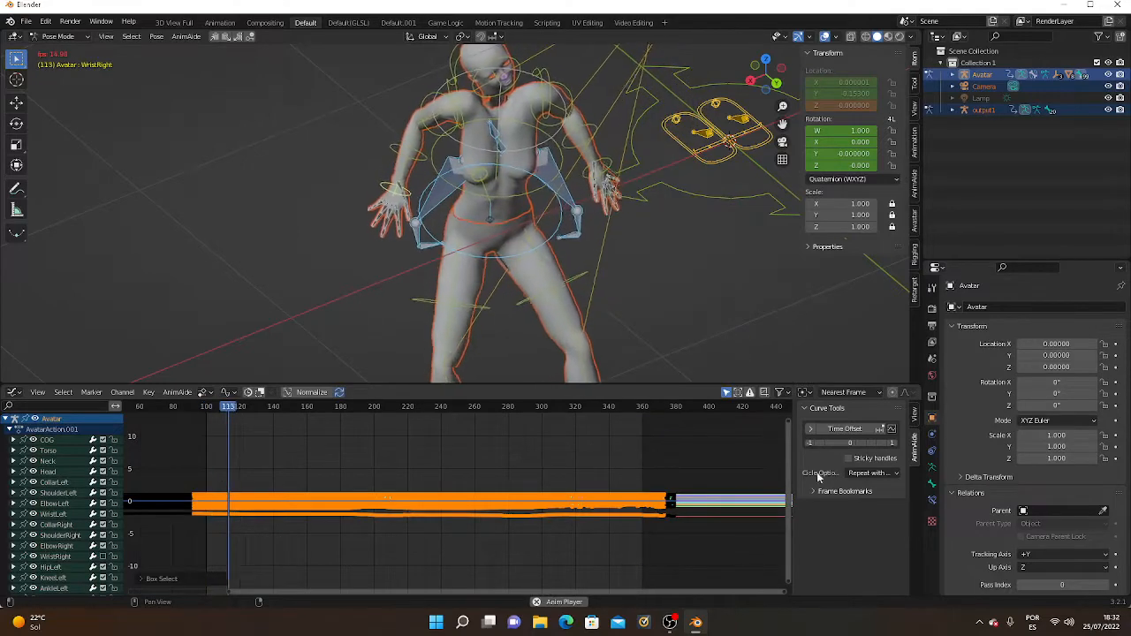
left_click(847, 431)
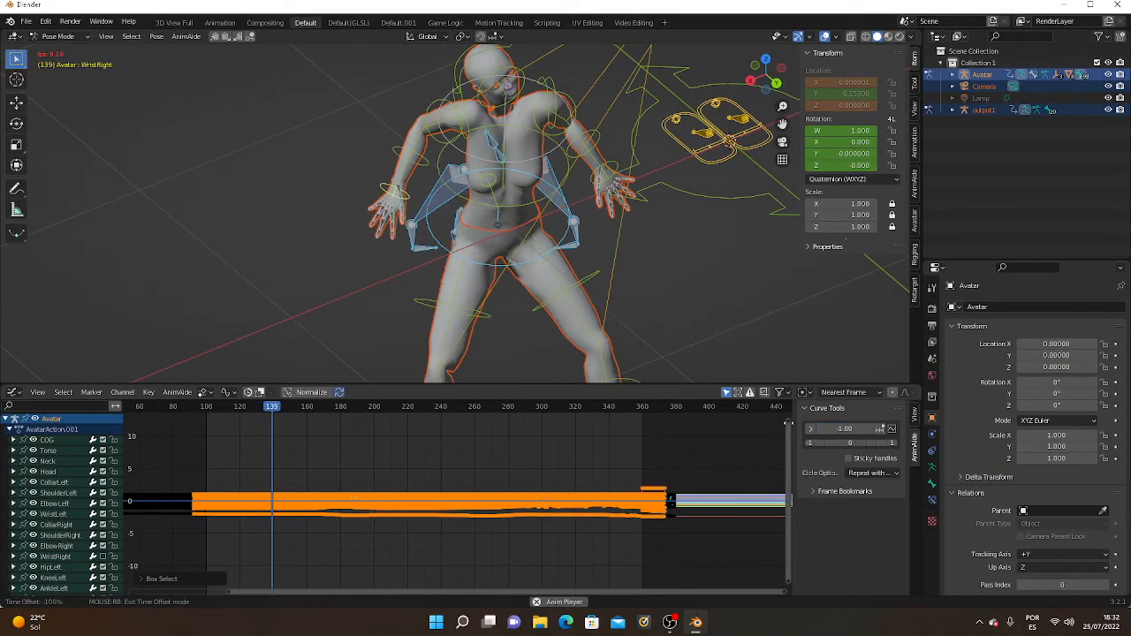
right_click(792, 423)
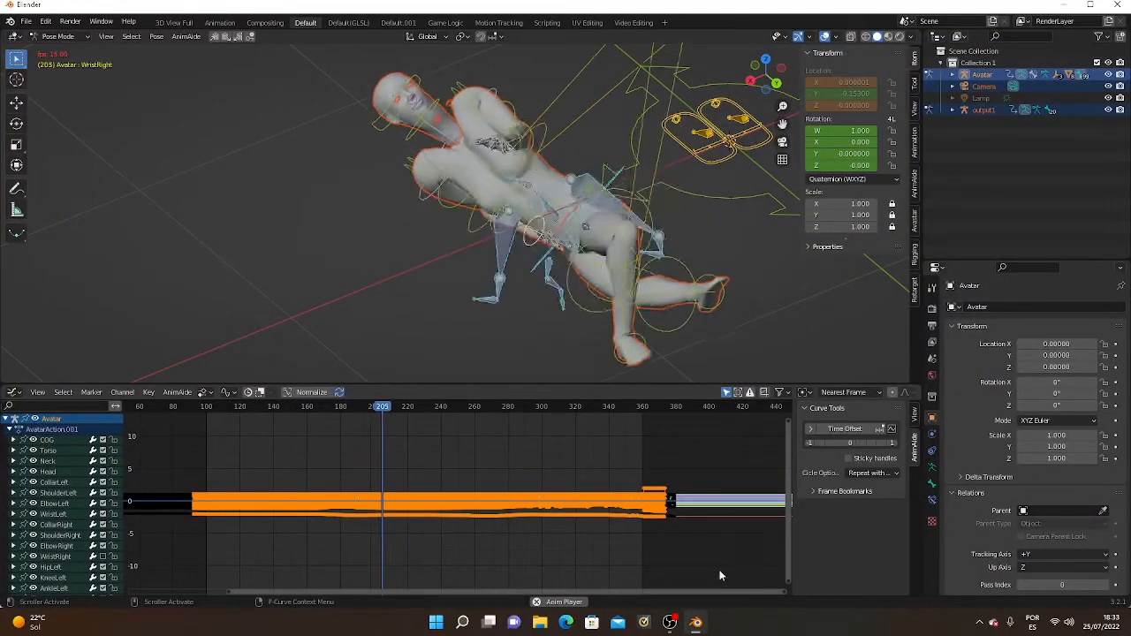
Switch the curve tool to Blend Offset and apply it at about -1.00 to the selected keyframes.
left_click(892, 430)
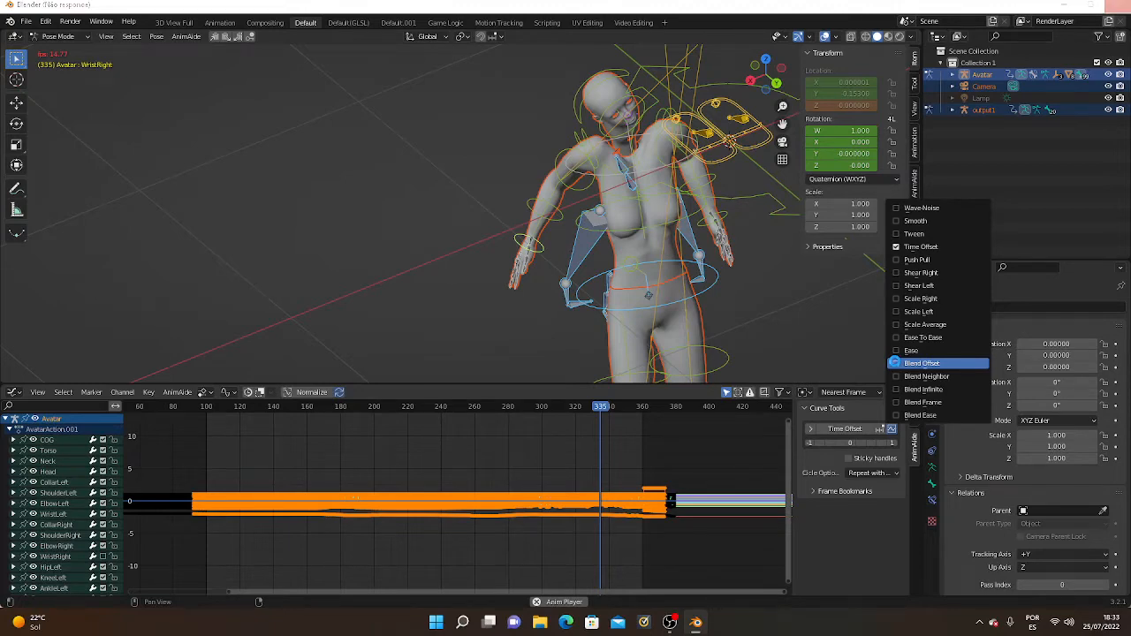
left_click(894, 362)
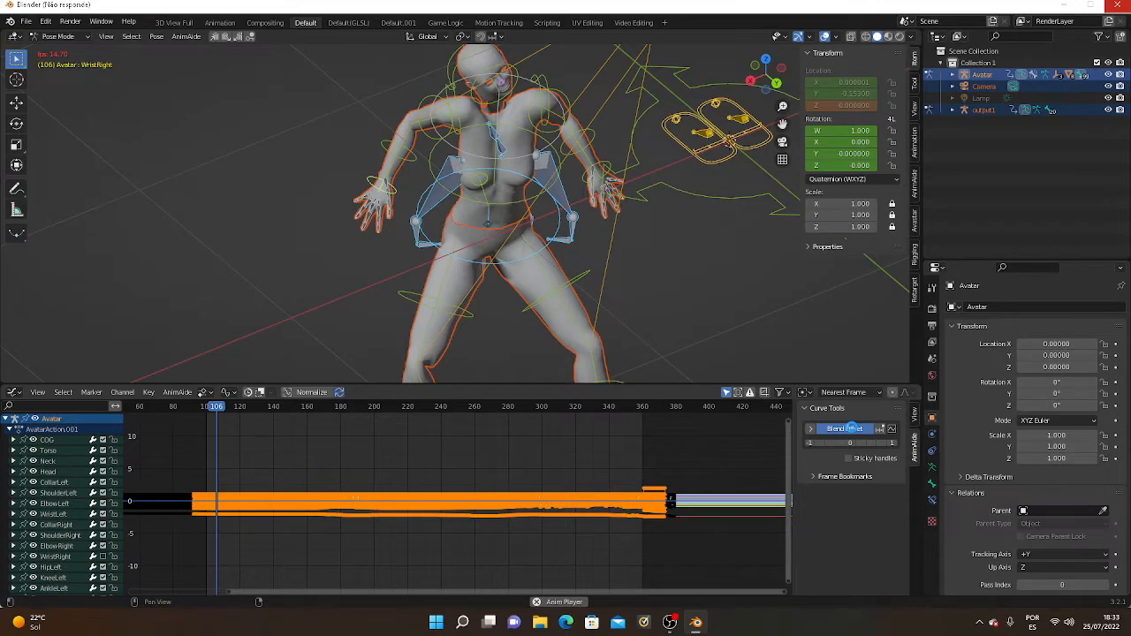
left_click(844, 429)
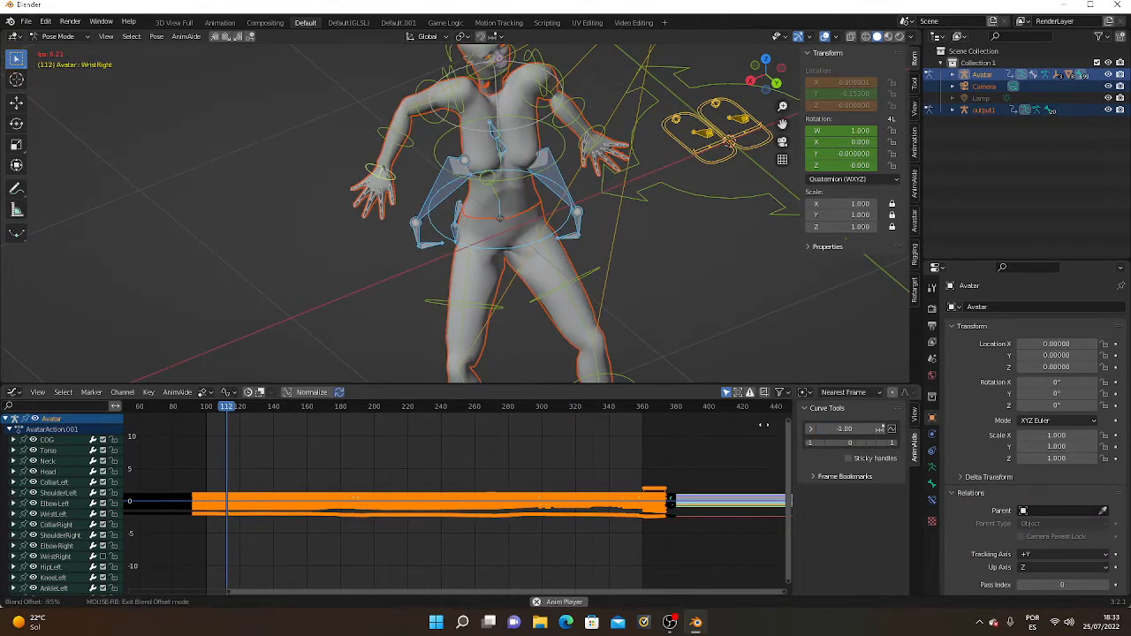
right_click(764, 425)
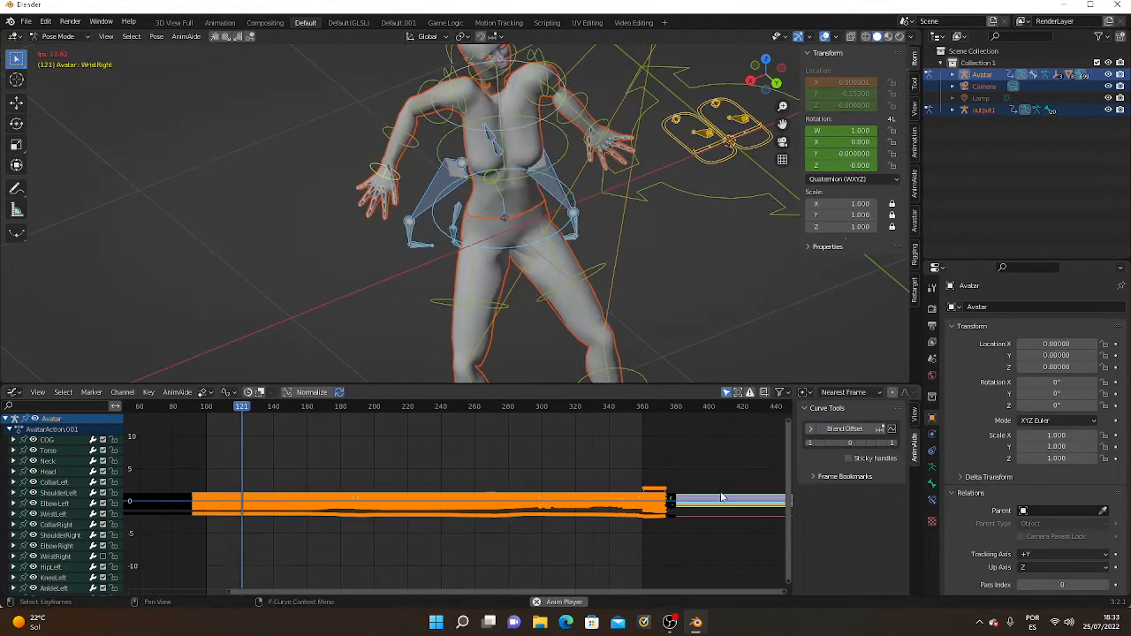
Run Clean Keyframes twice on the selected keyframes of all the bones.
left_click(148, 392)
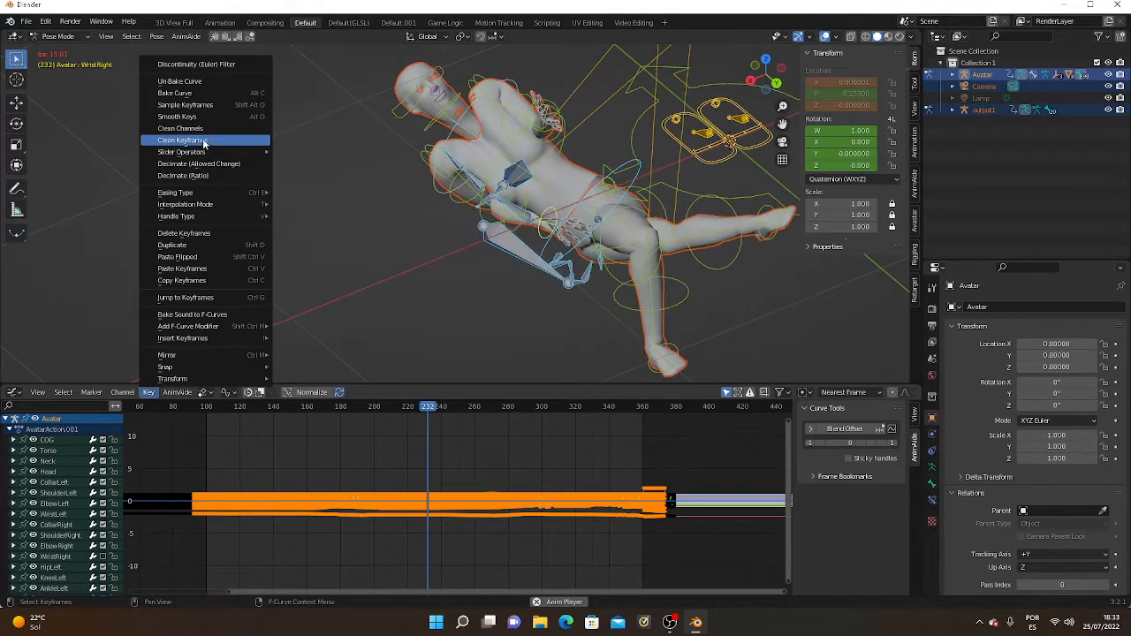
left_click(207, 138)
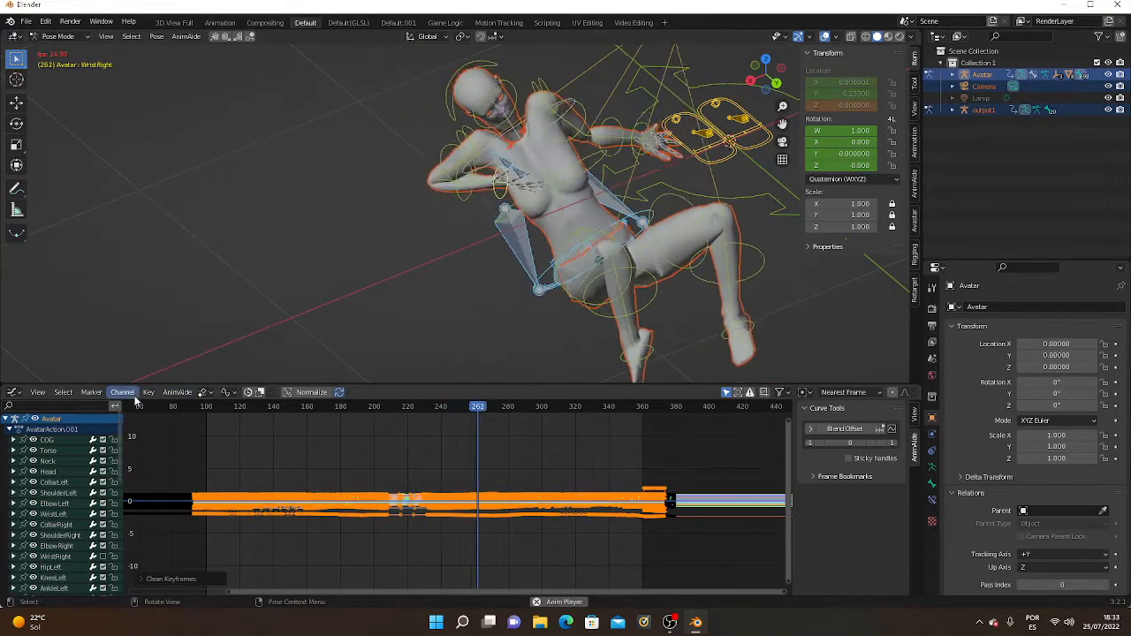
left_click(122, 392)
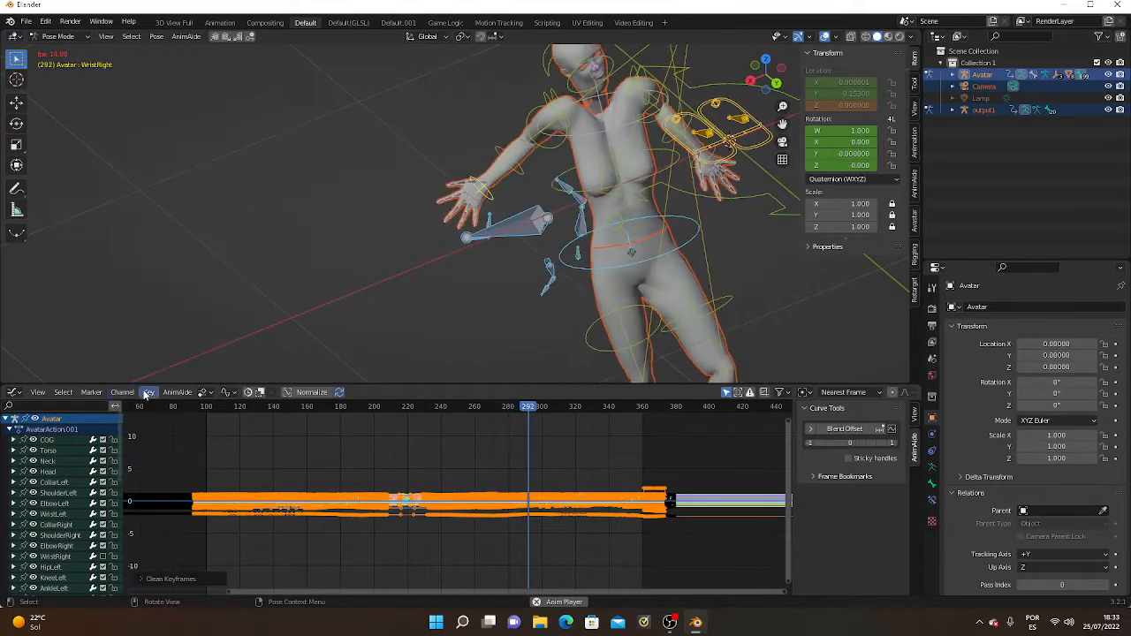
left_click(148, 392)
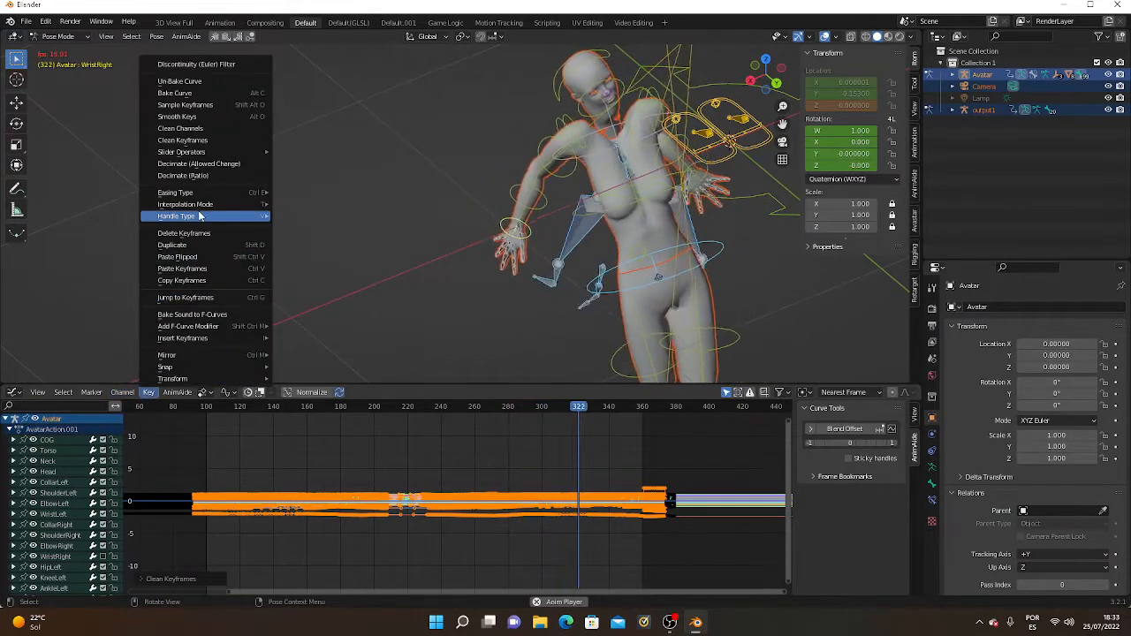
left_click(217, 139)
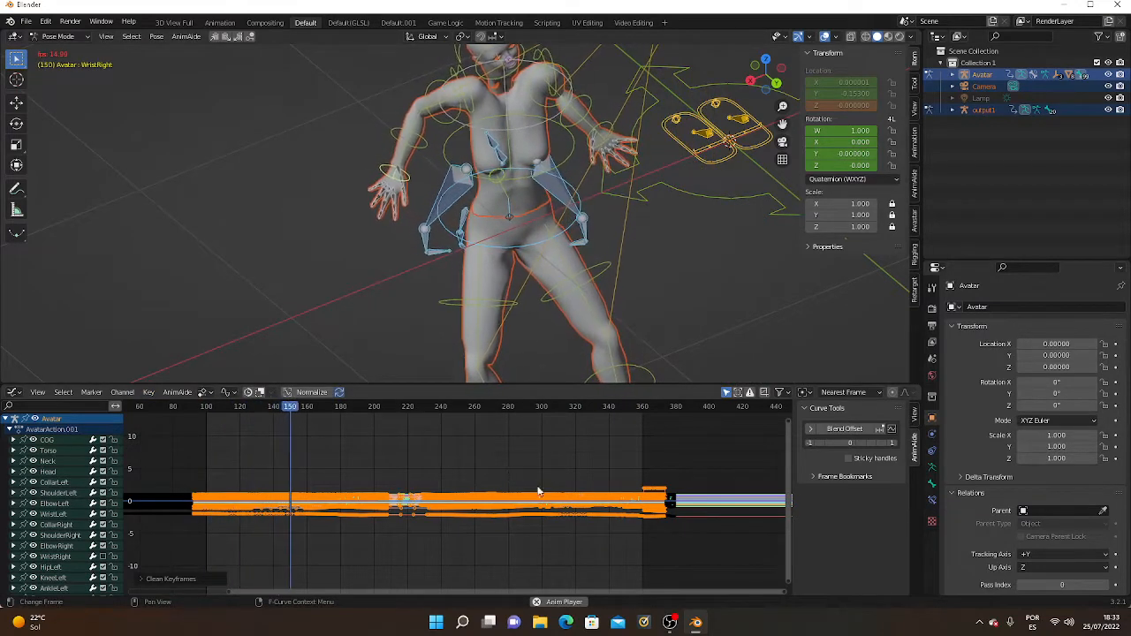
scroll(559, 493, "down", 3)
scroll(559, 499, "down", 2)
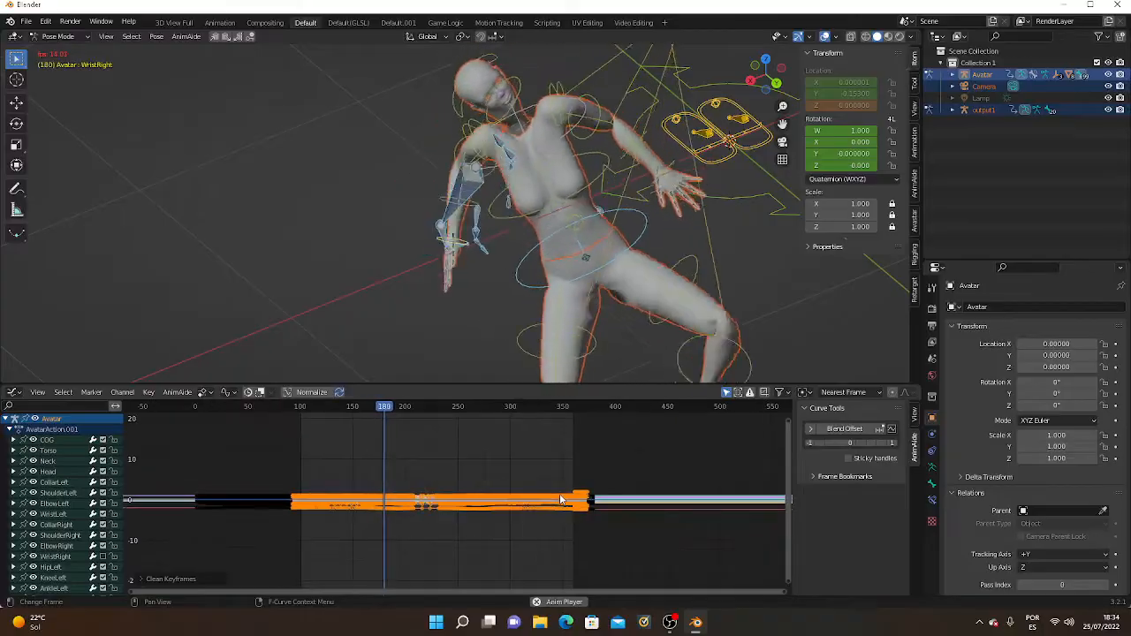
scroll(559, 499, "down", 1)
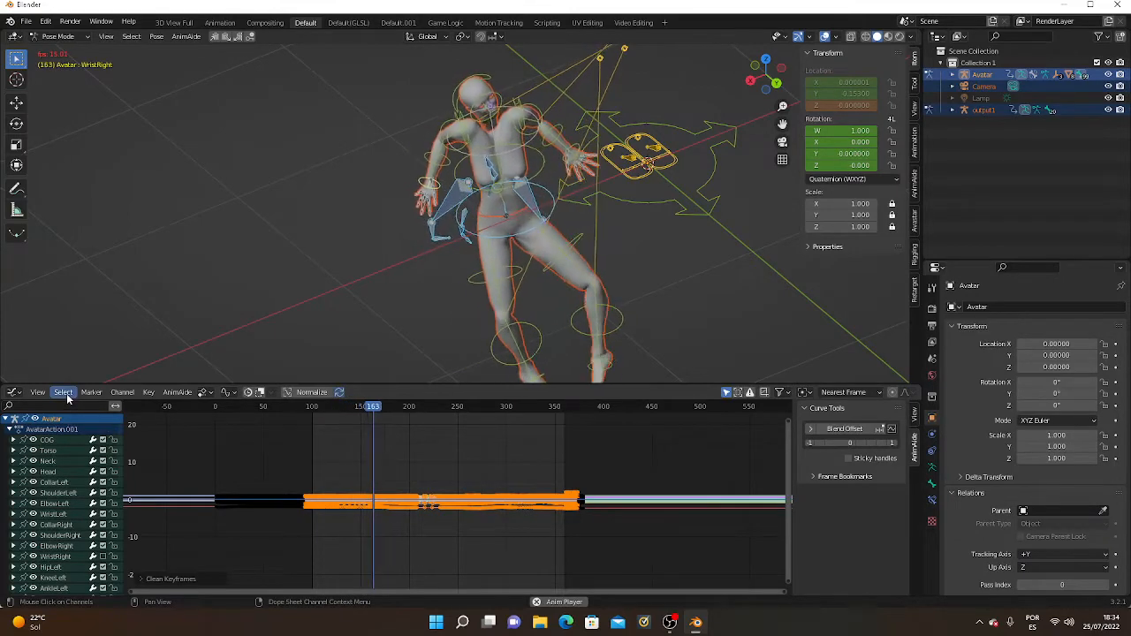
Change the lower editor to the Timeline and set the animation's end frame to 350.
left_click(16, 393)
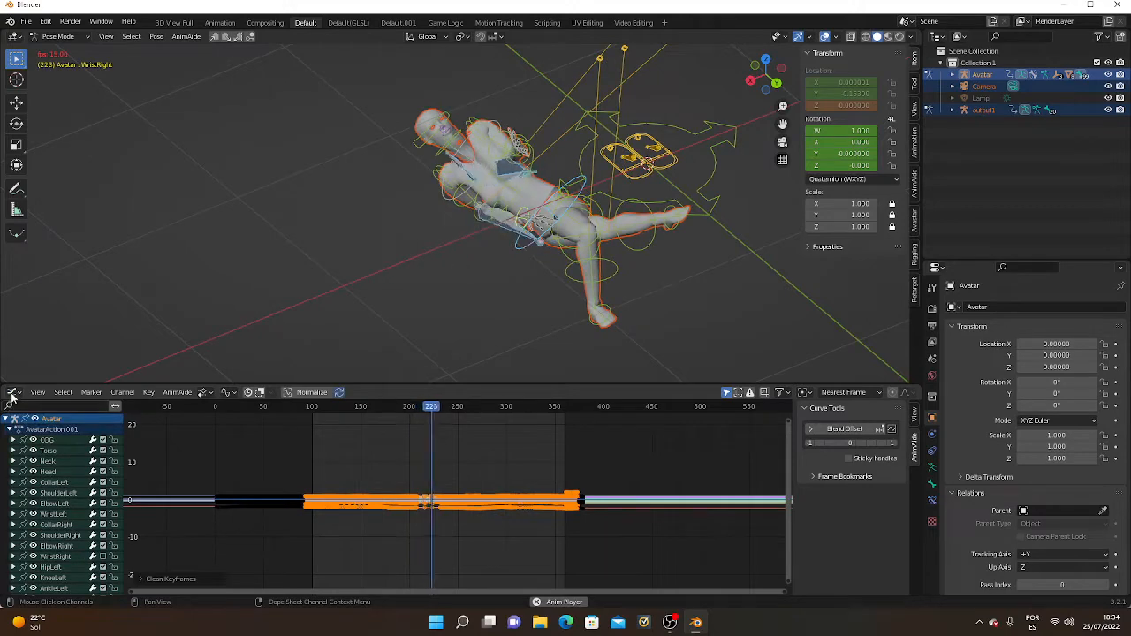
left_click(11, 394)
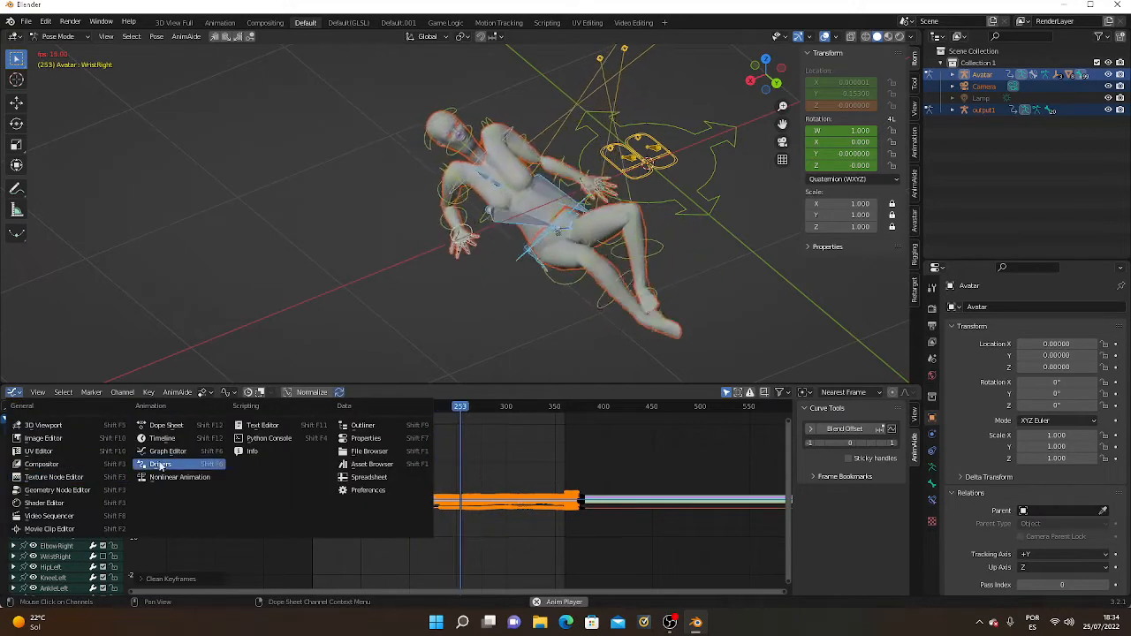
left_click(170, 439)
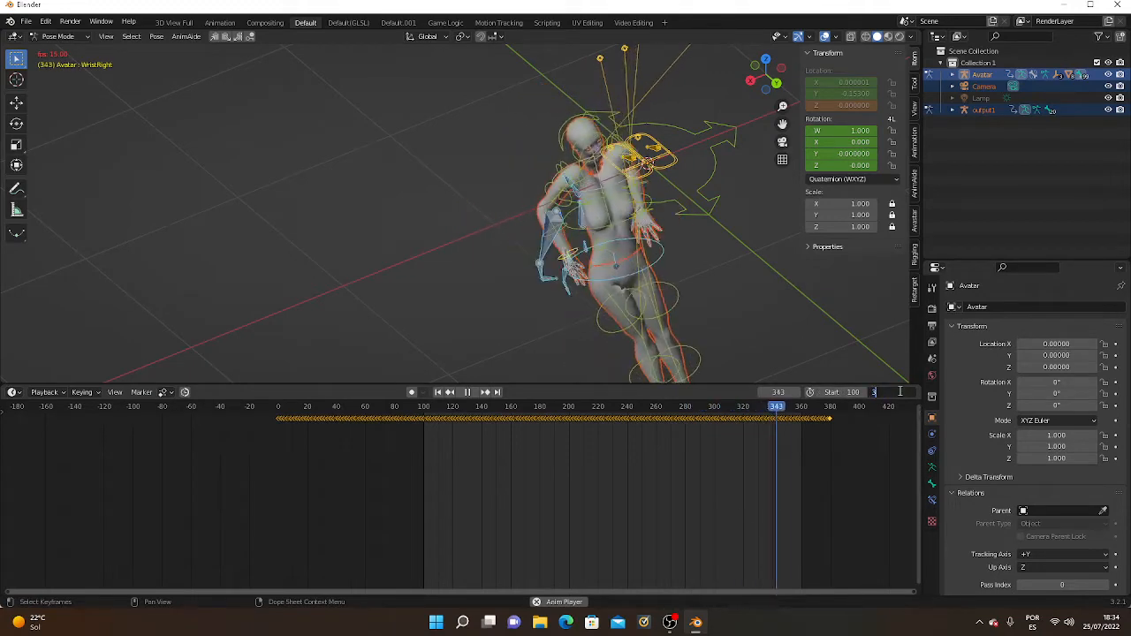
type("350")
key("Return")
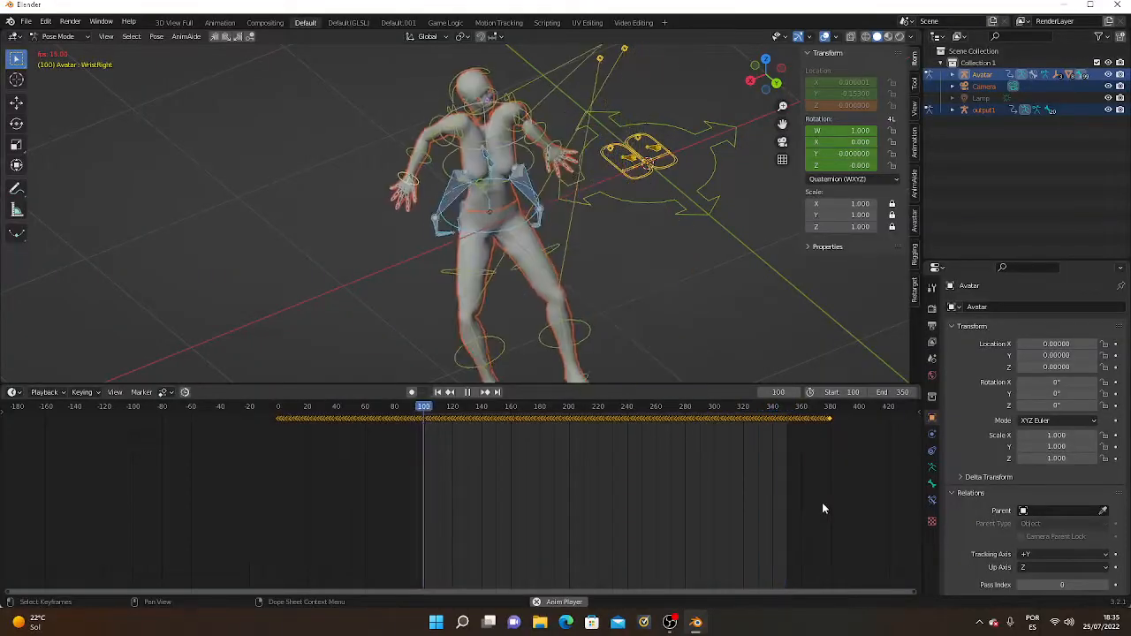
Set the animation's end frame to 320 and return the lower editor to the Graph Editor.
double_click(900, 393)
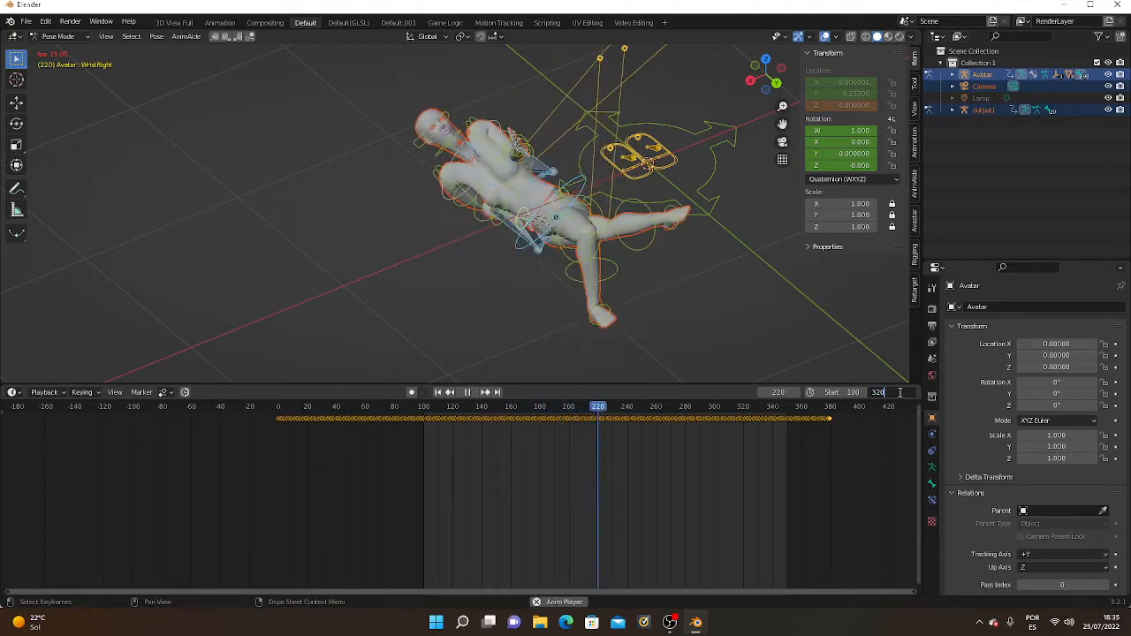
type("320")
key("Return")
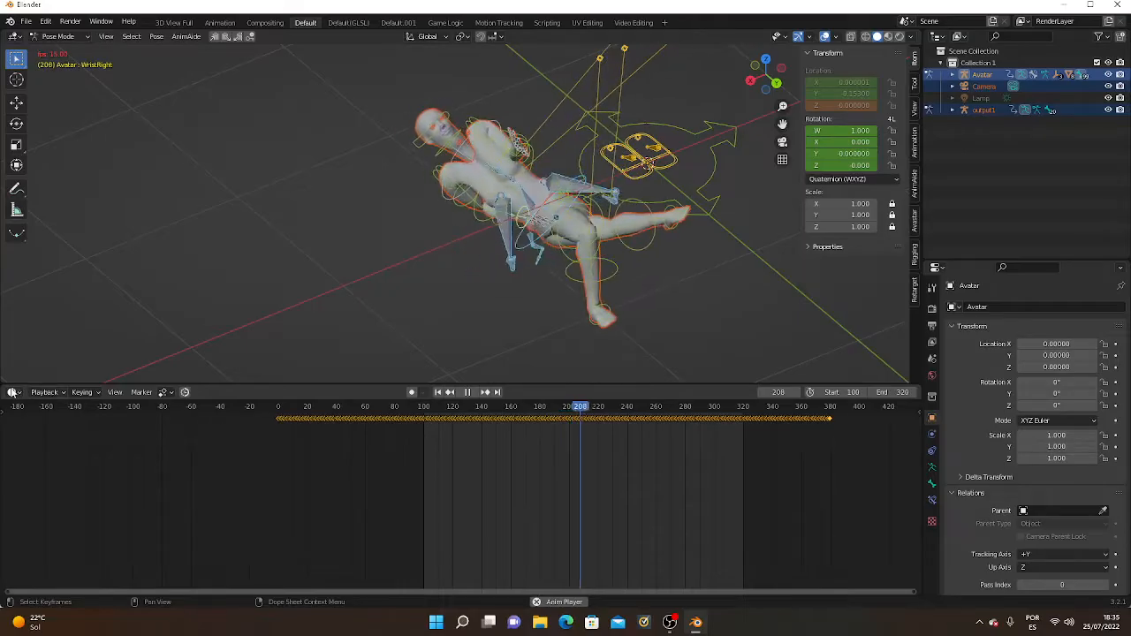
left_click(12, 393)
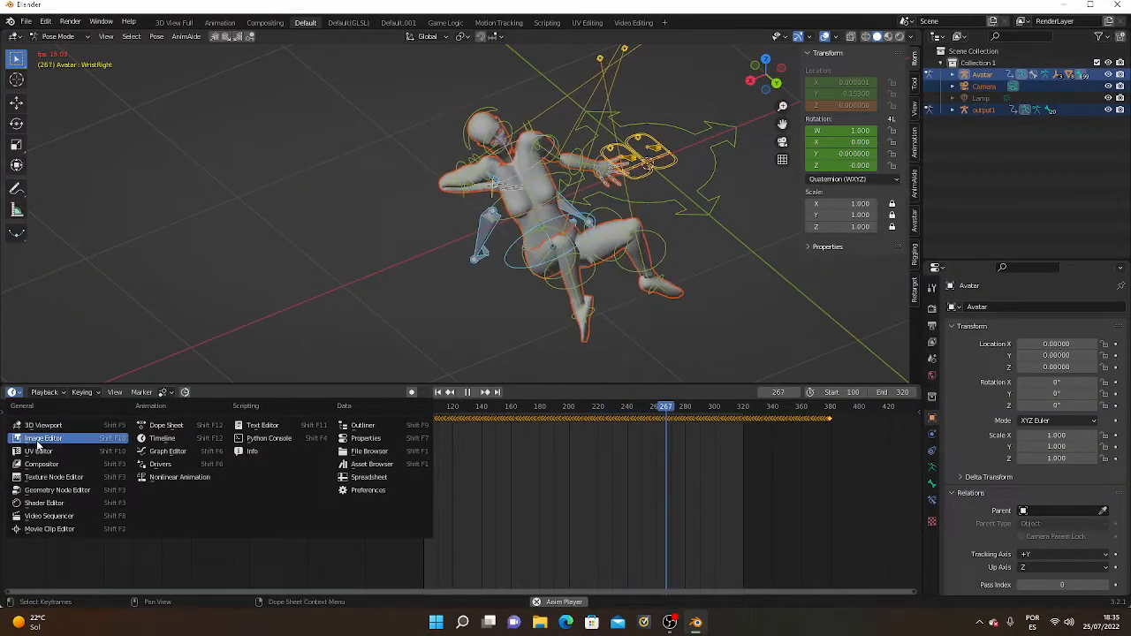
left_click(163, 451)
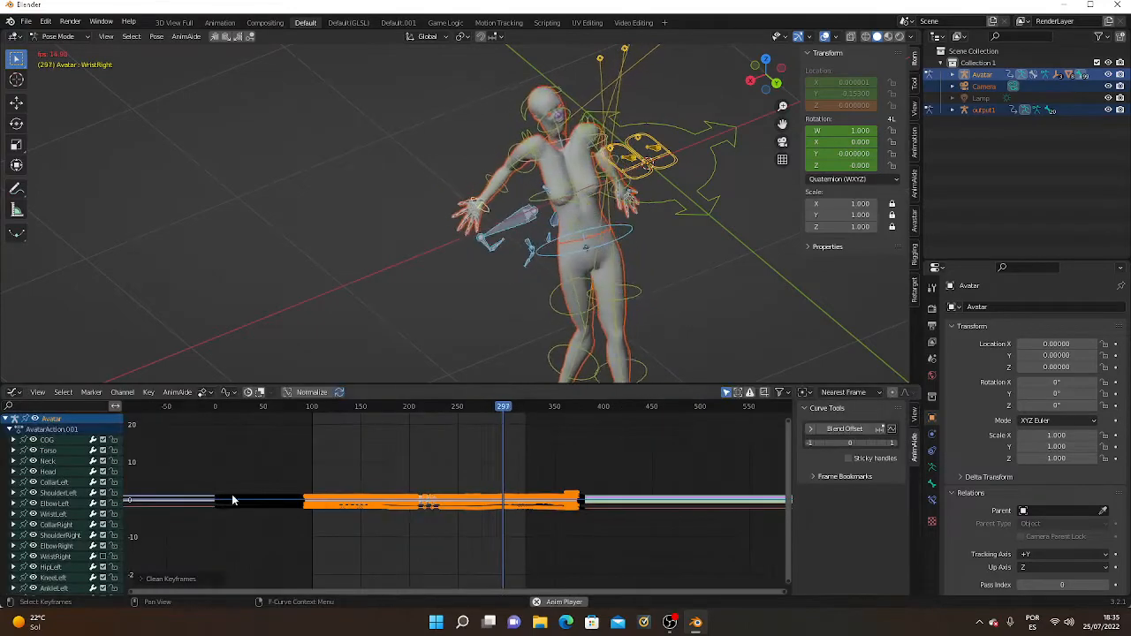
Switch the curve tool to Ease To Ease and select the avatar's left elbow bone.
left_click(882, 430)
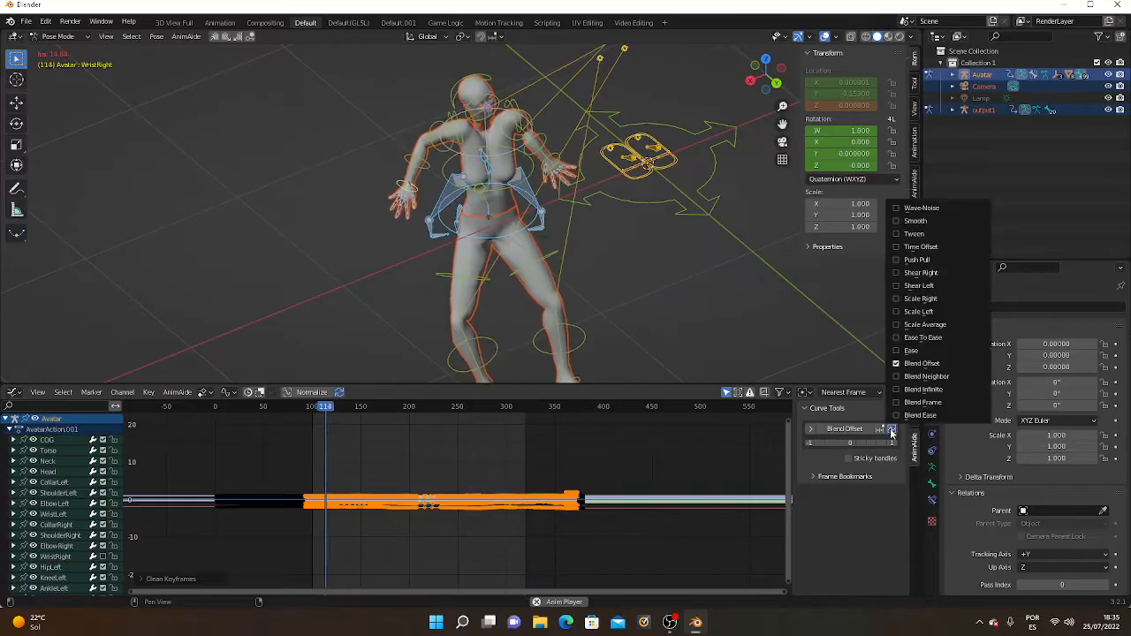
left_click(935, 337)
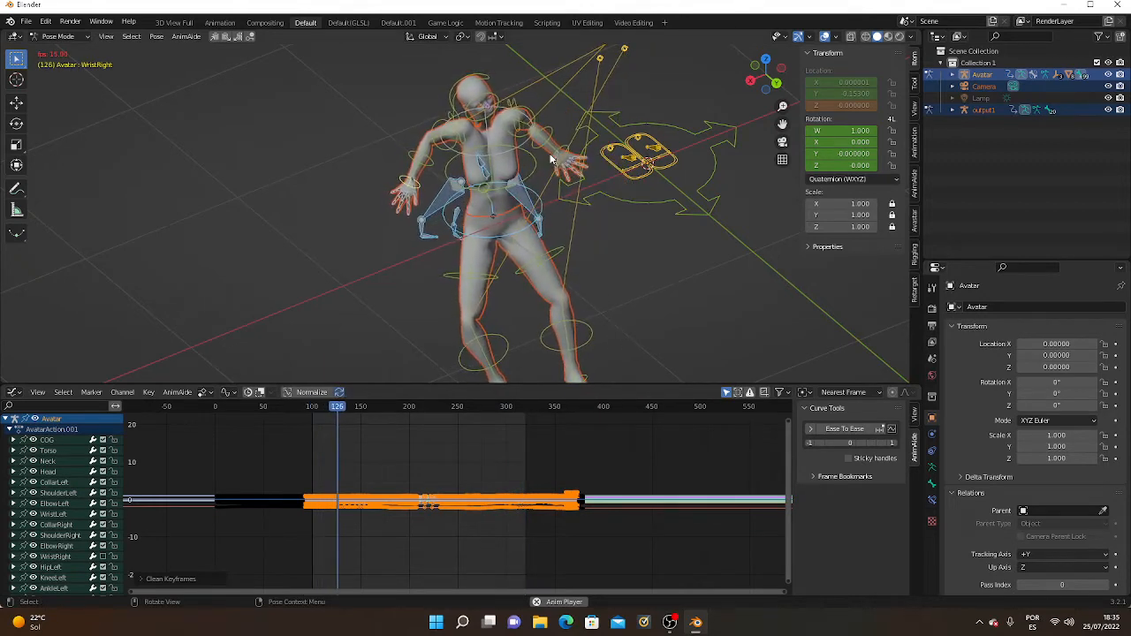
left_click(548, 146)
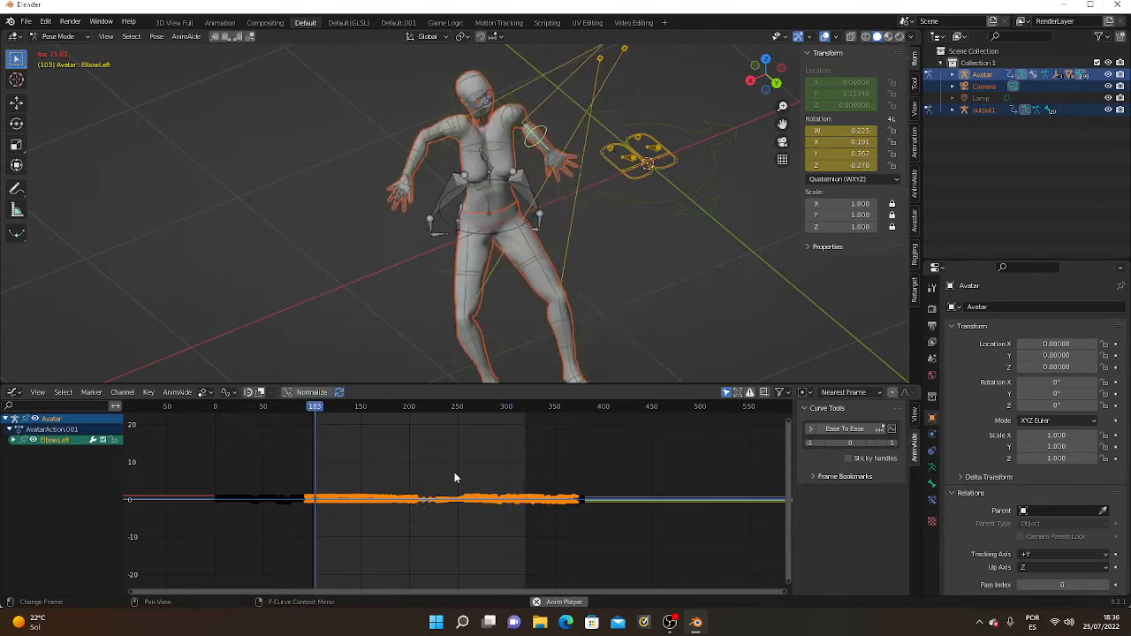
Try Ease To Ease on the left elbow's keyframes from about frame 247 to 339, and undo it.
left_click_drag(455, 477, 555, 530)
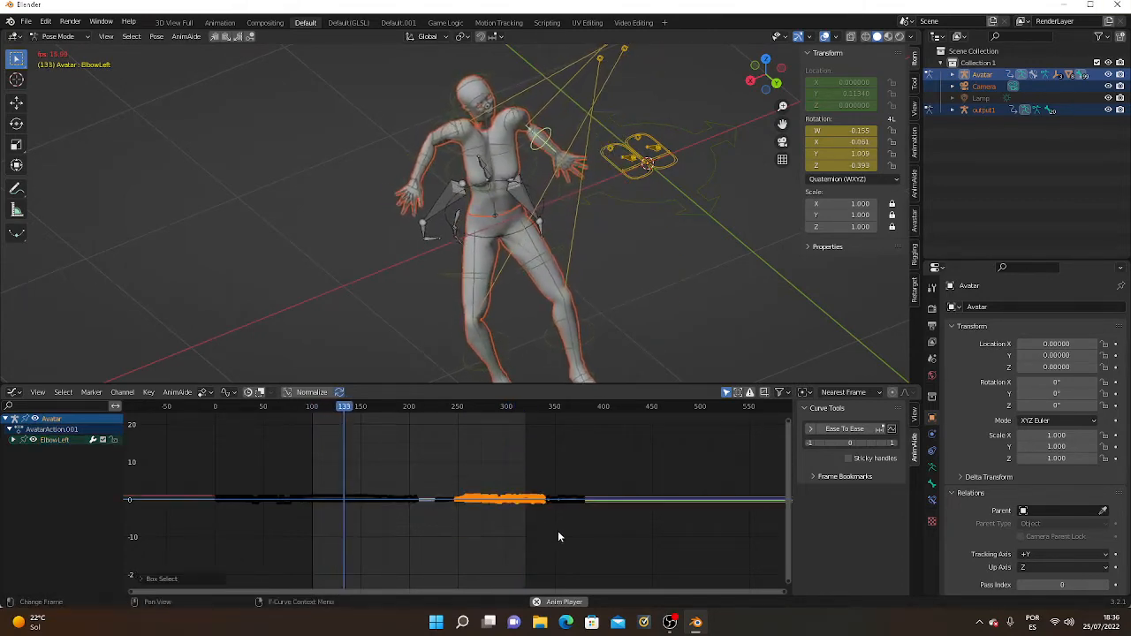
left_click(863, 430)
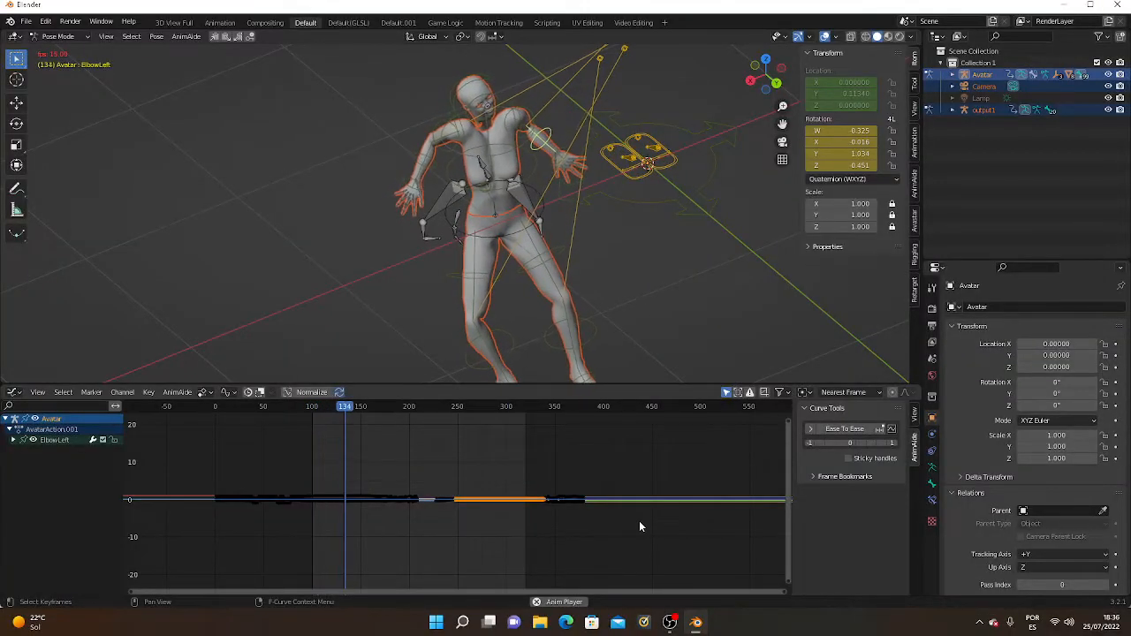
left_click(52, 23)
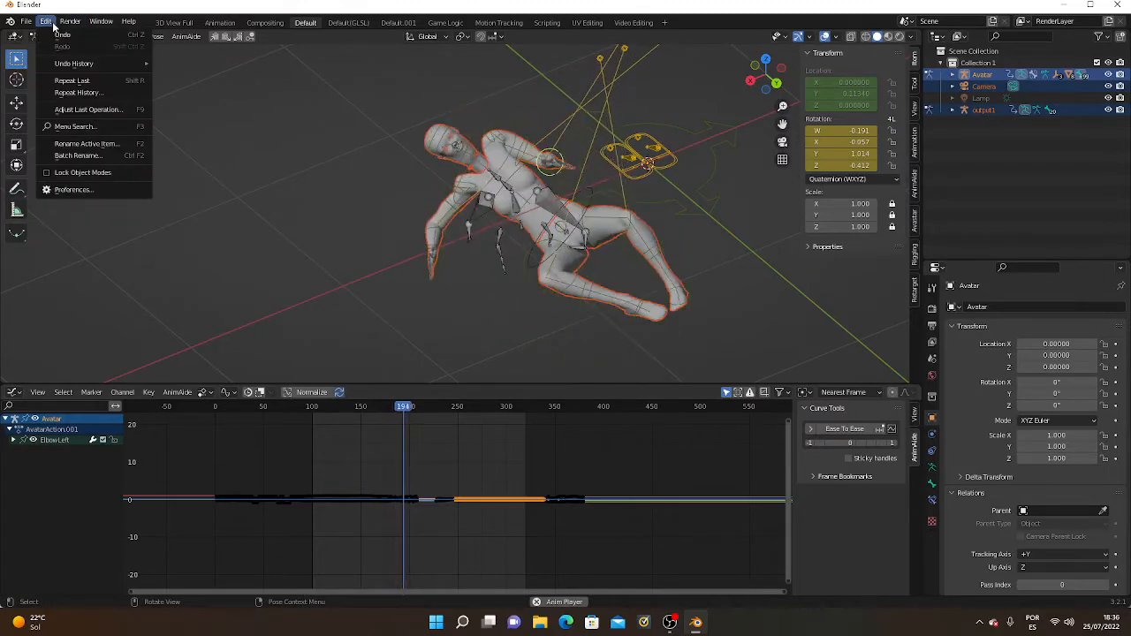
left_click(58, 35)
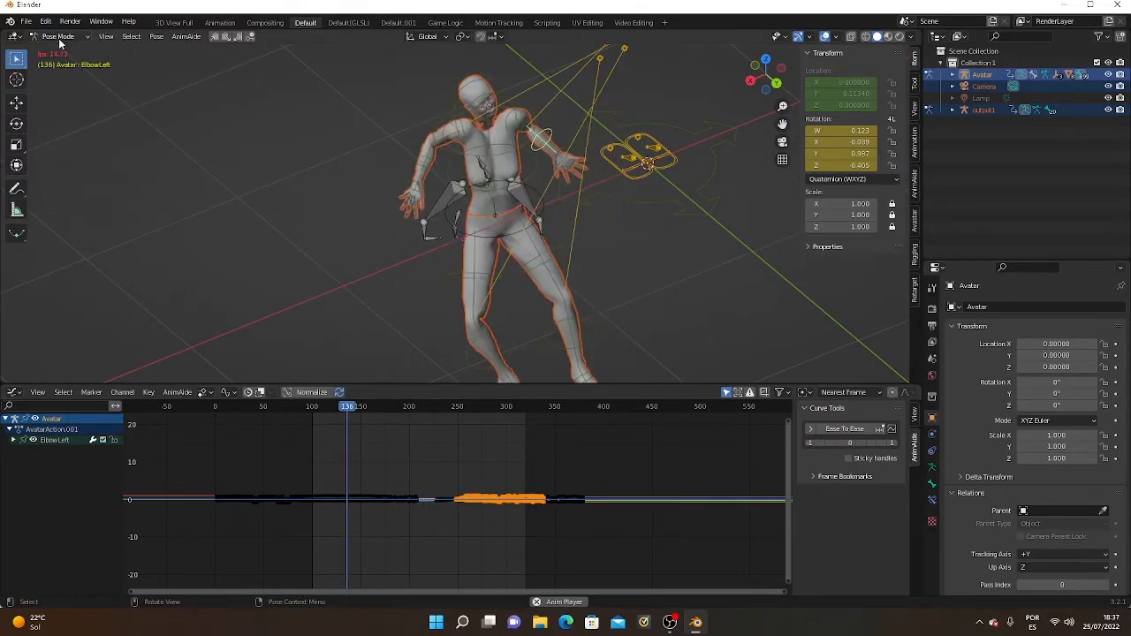
left_click(47, 25)
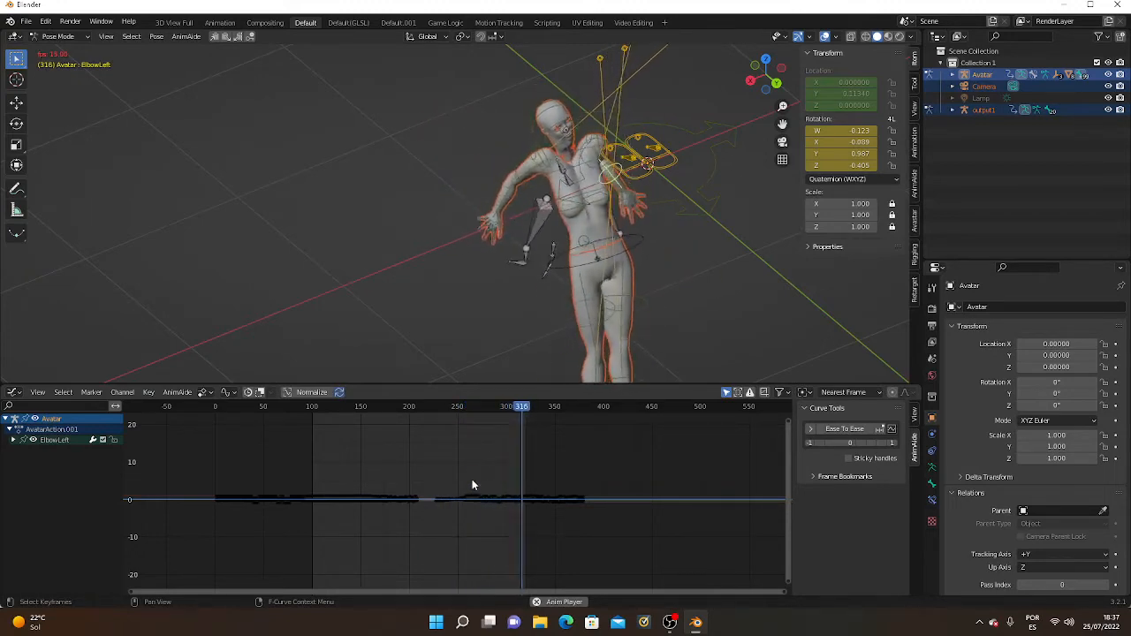
Apply Ease To Ease to the left elbow's keyframes at about -0.2 for frames 285–329 and about -0.10 for frames 171–213.
left_click_drag(491, 485, 534, 513)
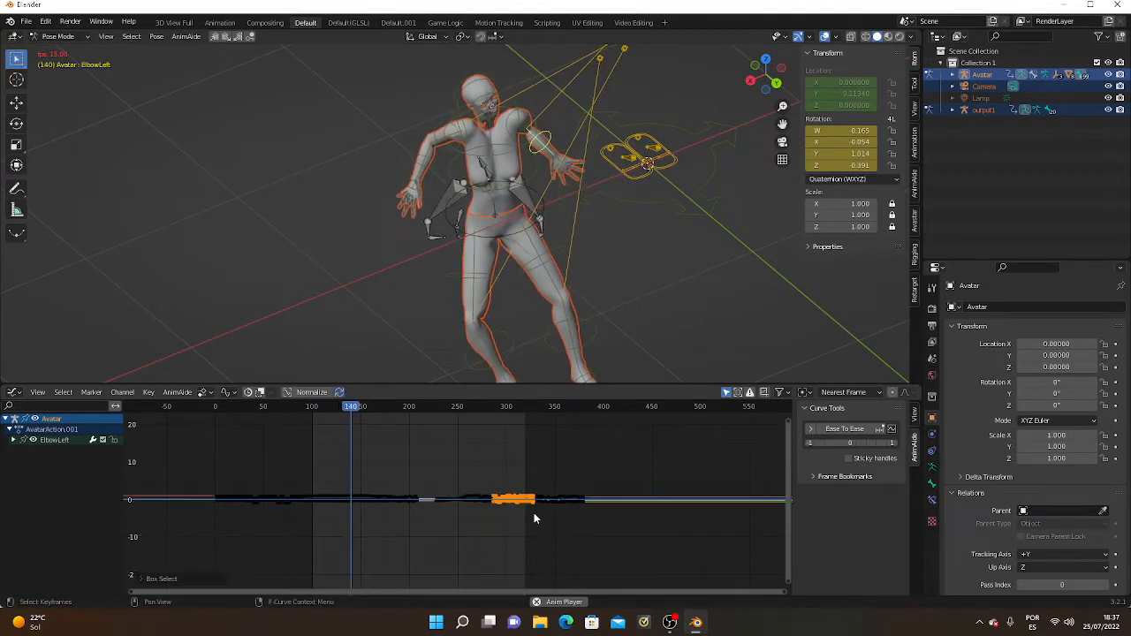
left_click(840, 430)
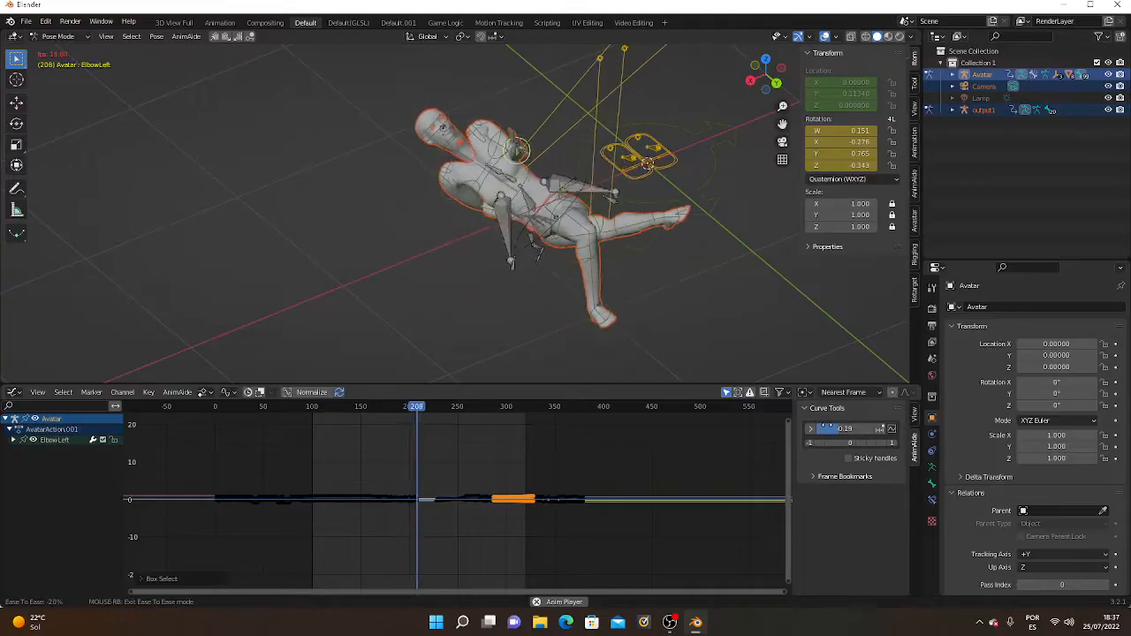
left_click(831, 430)
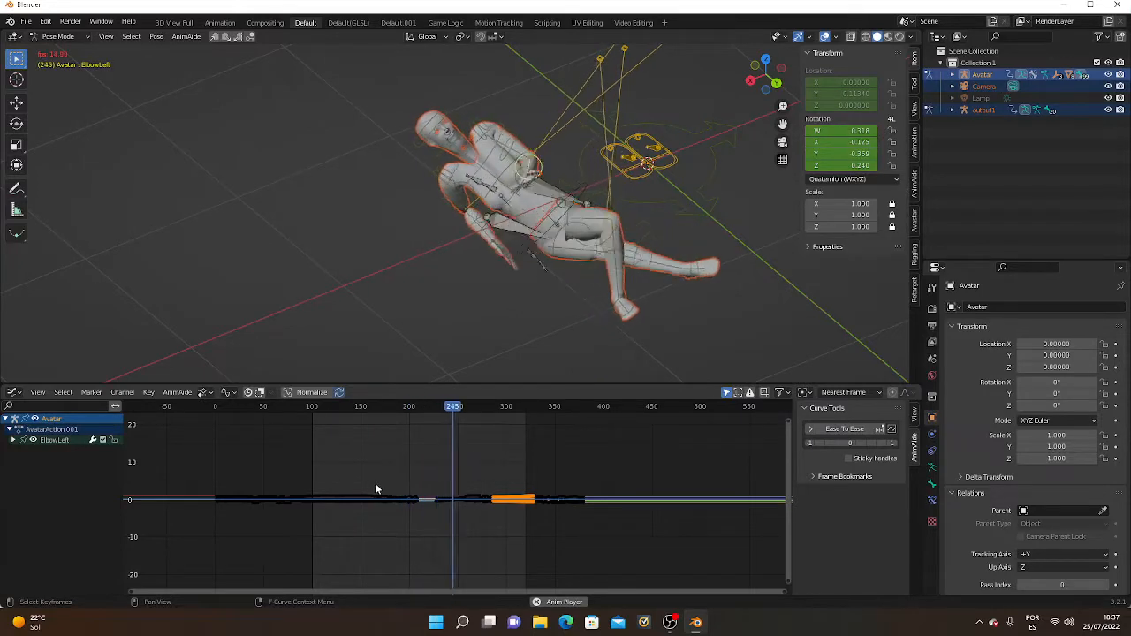
left_click_drag(381, 484, 422, 518)
left_click(846, 432)
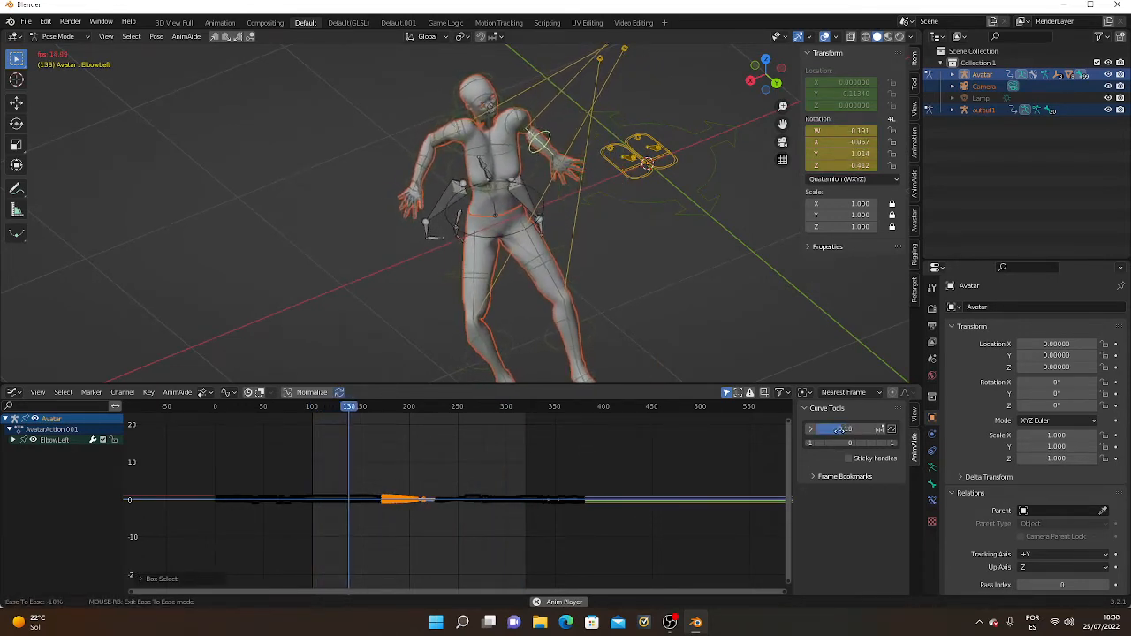
left_click(837, 432)
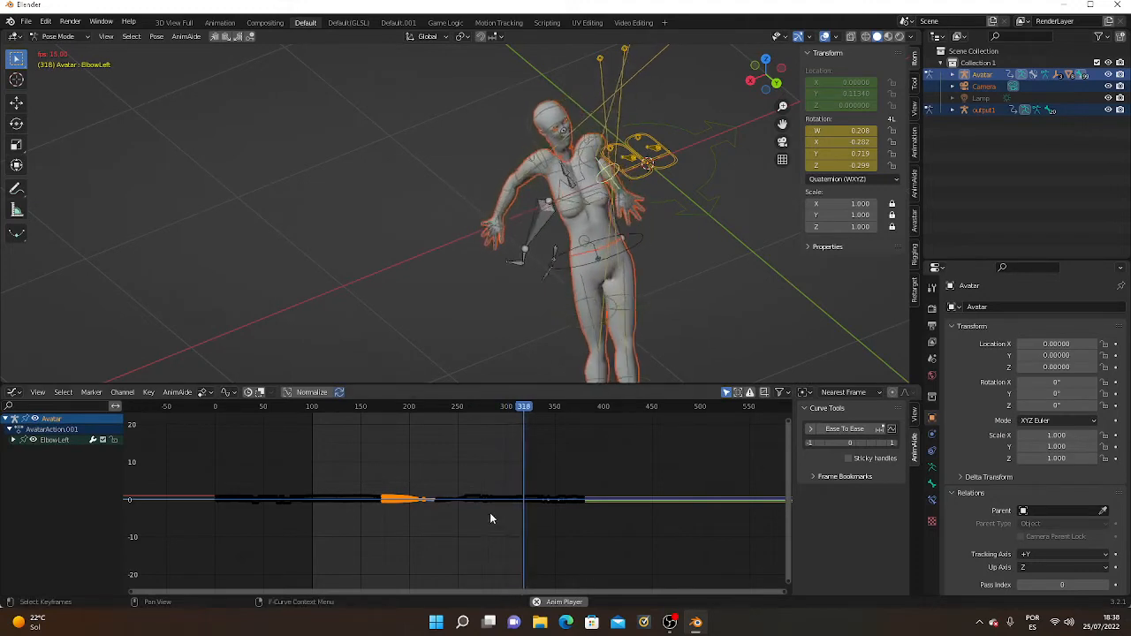
Apply a slight negative Ease To Ease to the left elbow's keyframes from about frame 264 to 289.
left_click_drag(472, 483, 494, 509)
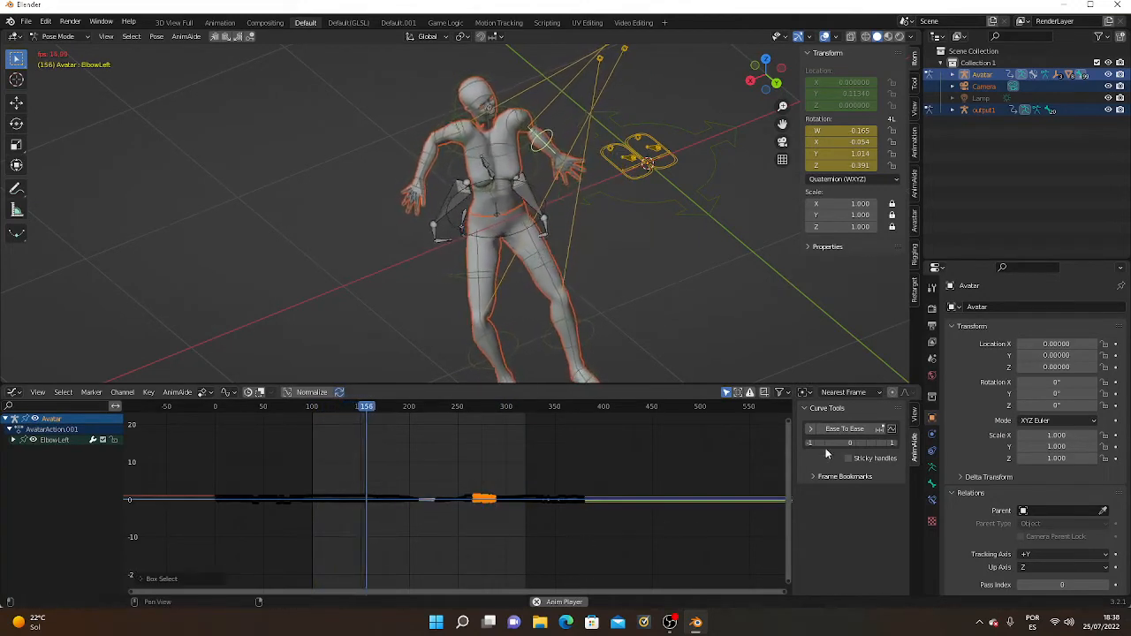
left_click(851, 431)
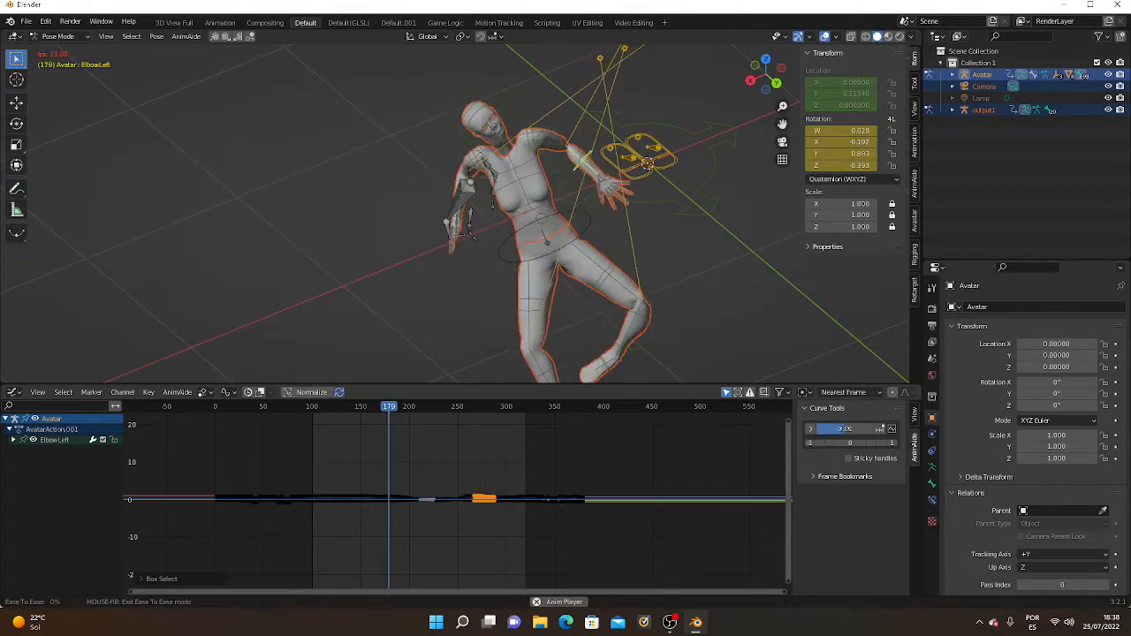
left_click(841, 432)
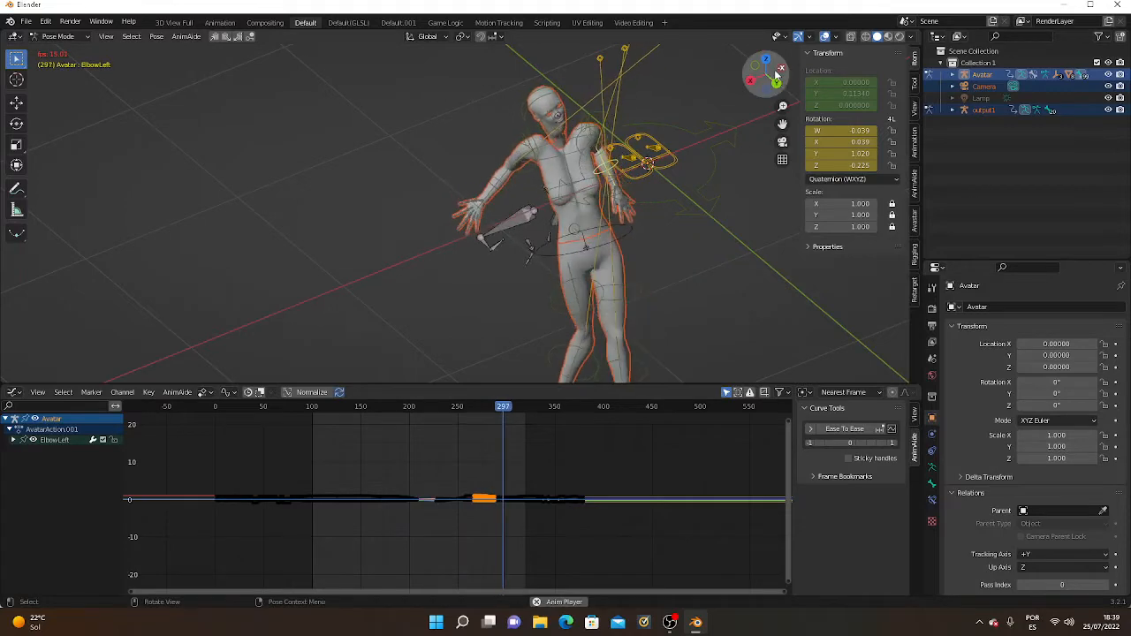
Expand the left elbow's channels and mute its Y and Z Quaternion Rotation curves.
left_click_drag(776, 76, 669, 118)
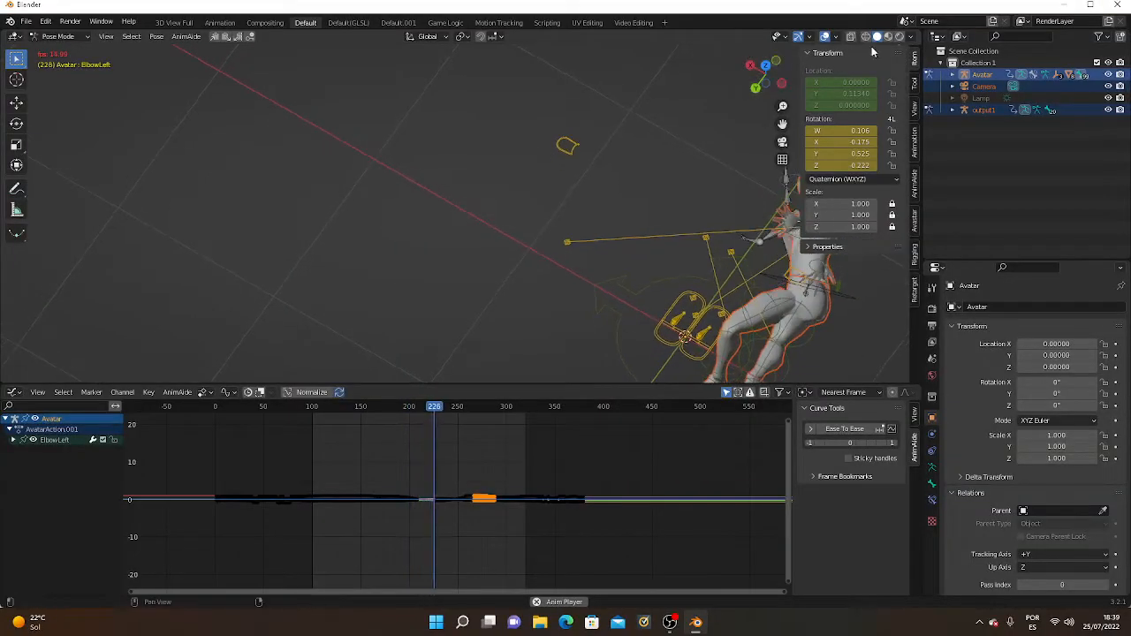
left_click_drag(783, 124, 567, 37)
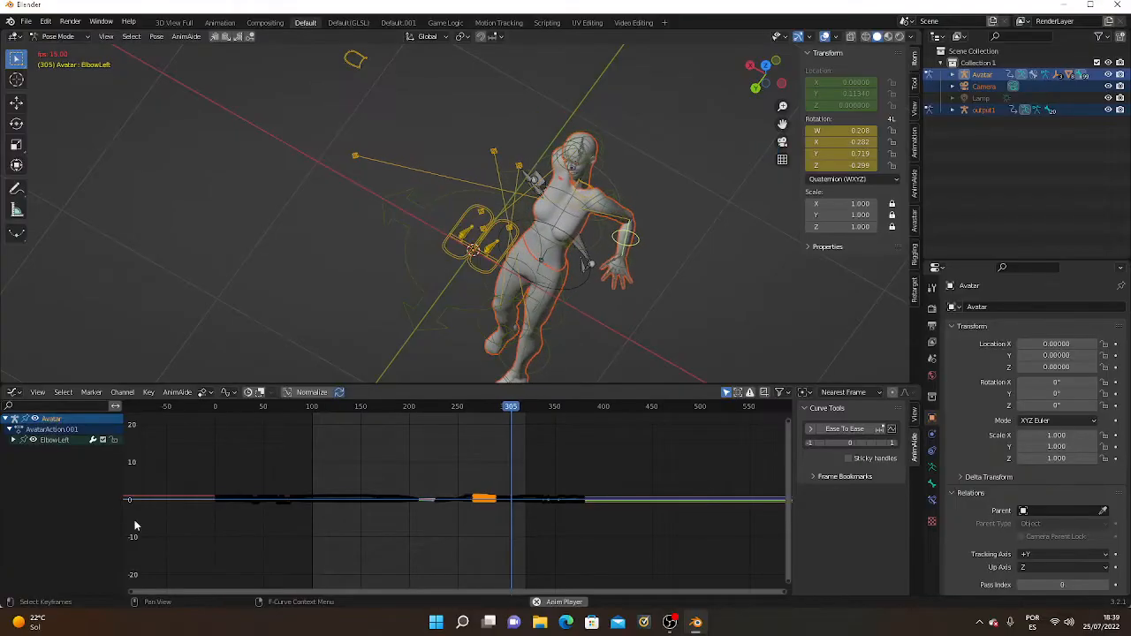
left_click(14, 442)
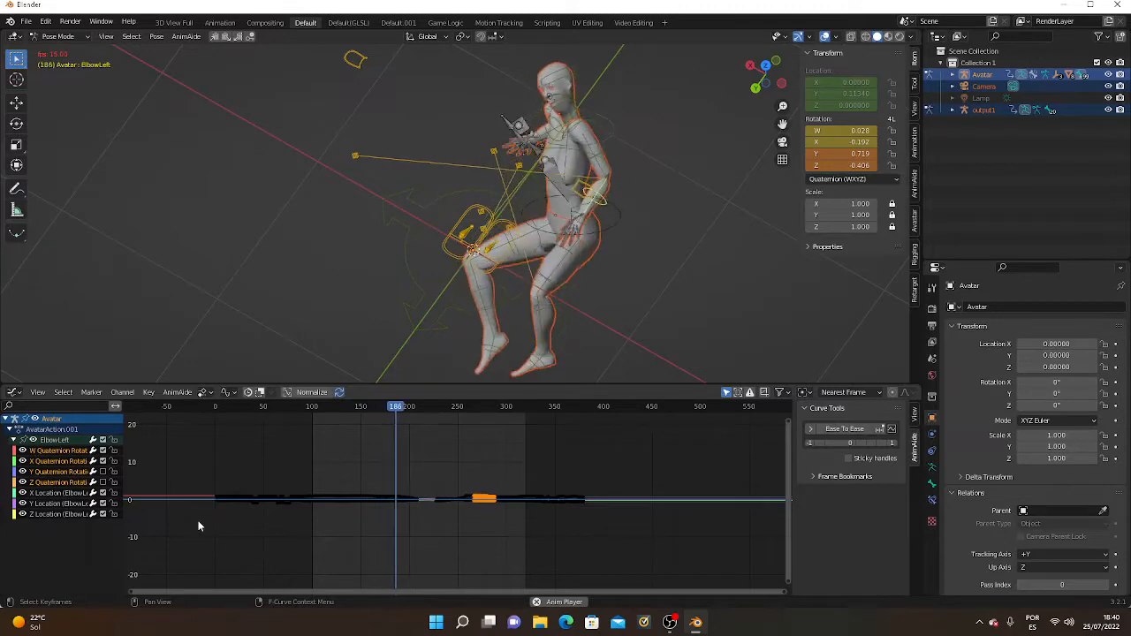
Apply Ease To Ease at about -0.15 to the left elbow's keyframes from about frame 100 to 185.
left_click_drag(311, 482, 394, 518)
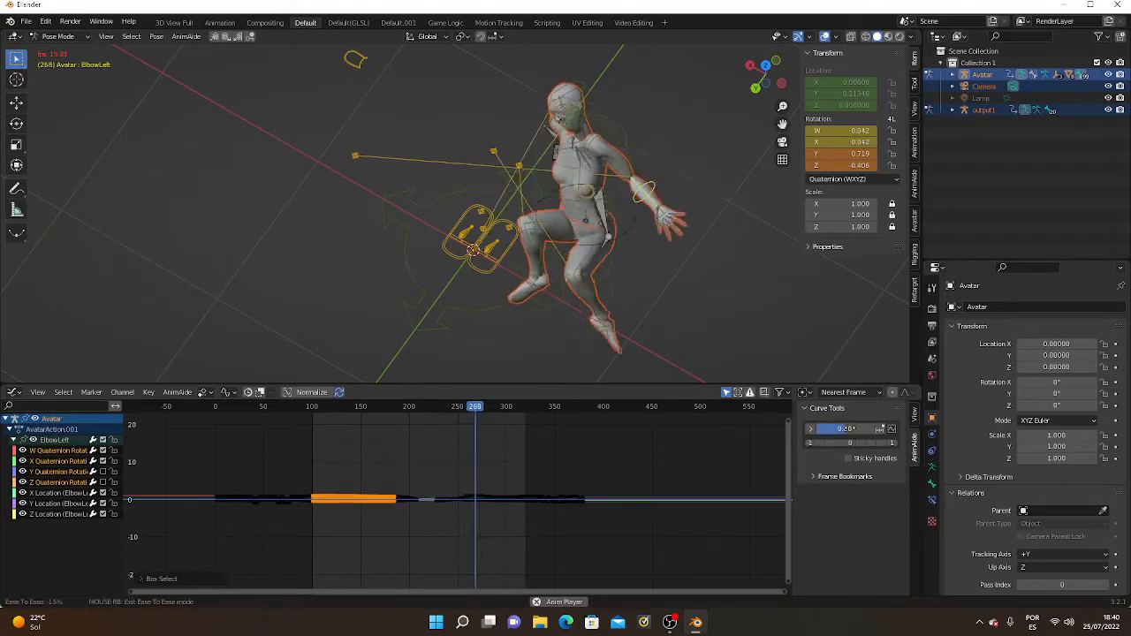
left_click(851, 431)
left_click(835, 427)
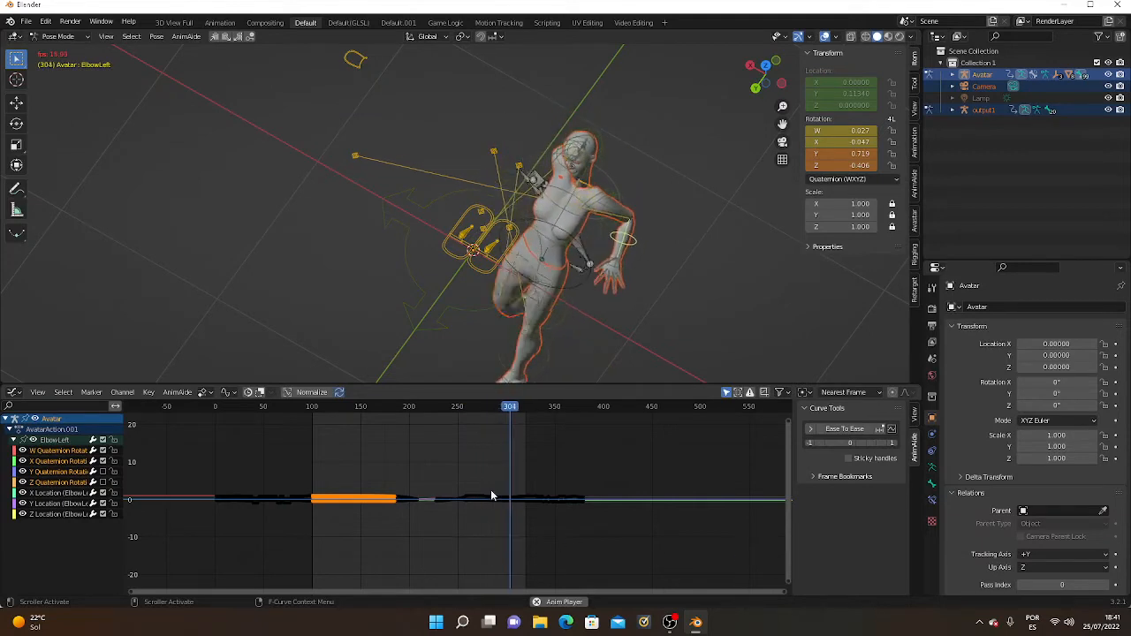
Try Ease To Ease at about -0.18 on the left elbow's keyframes from about frame 279 to 303, and cancel it.
left_click_drag(486, 495, 508, 510)
left_click(845, 429)
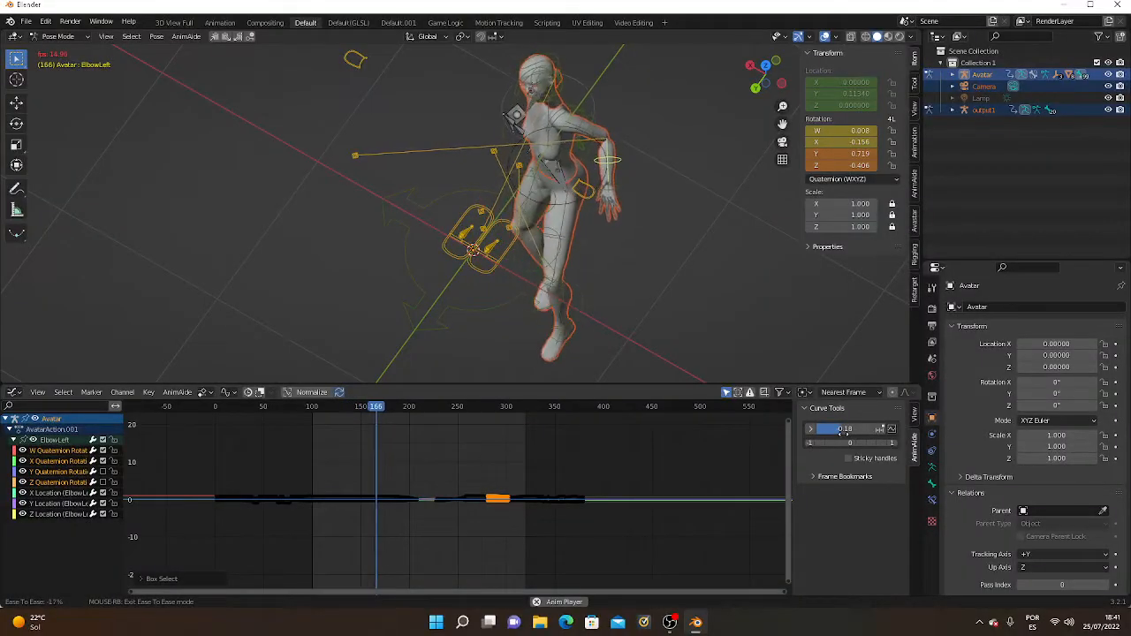
right_click(846, 438)
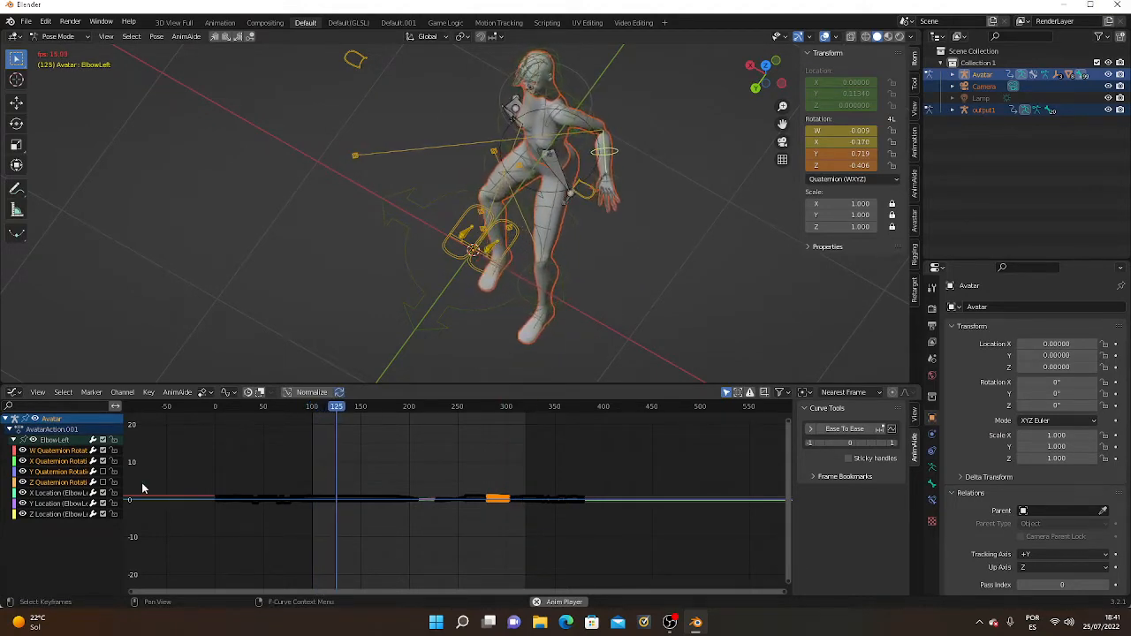
Select the left wrist bone and mute its animation channels.
left_click(615, 190)
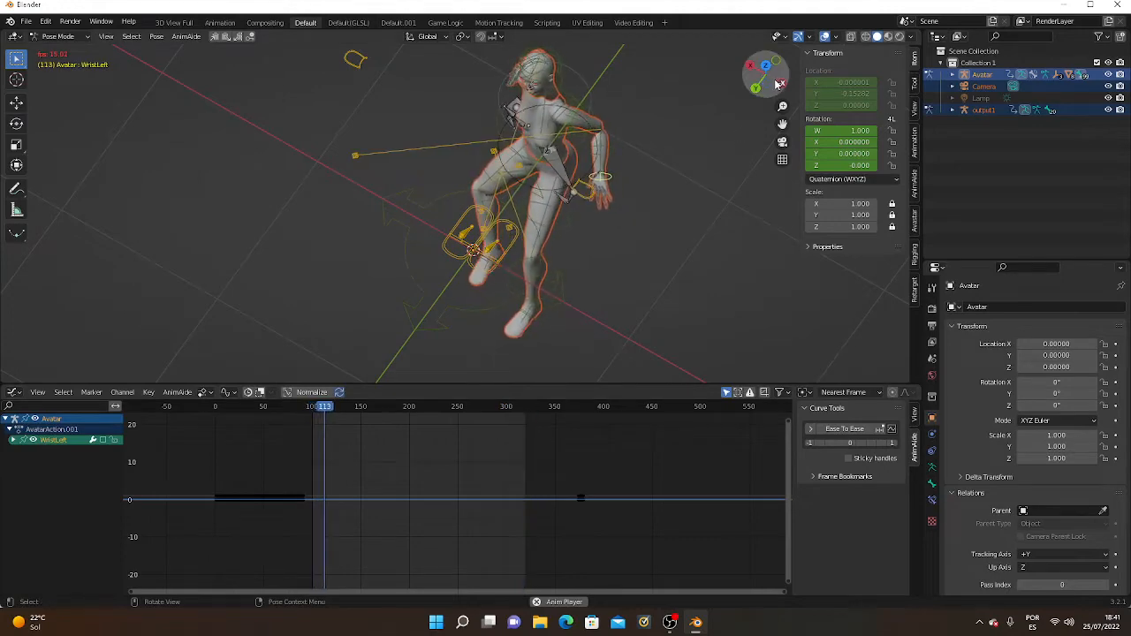
left_click_drag(772, 84, 778, 88)
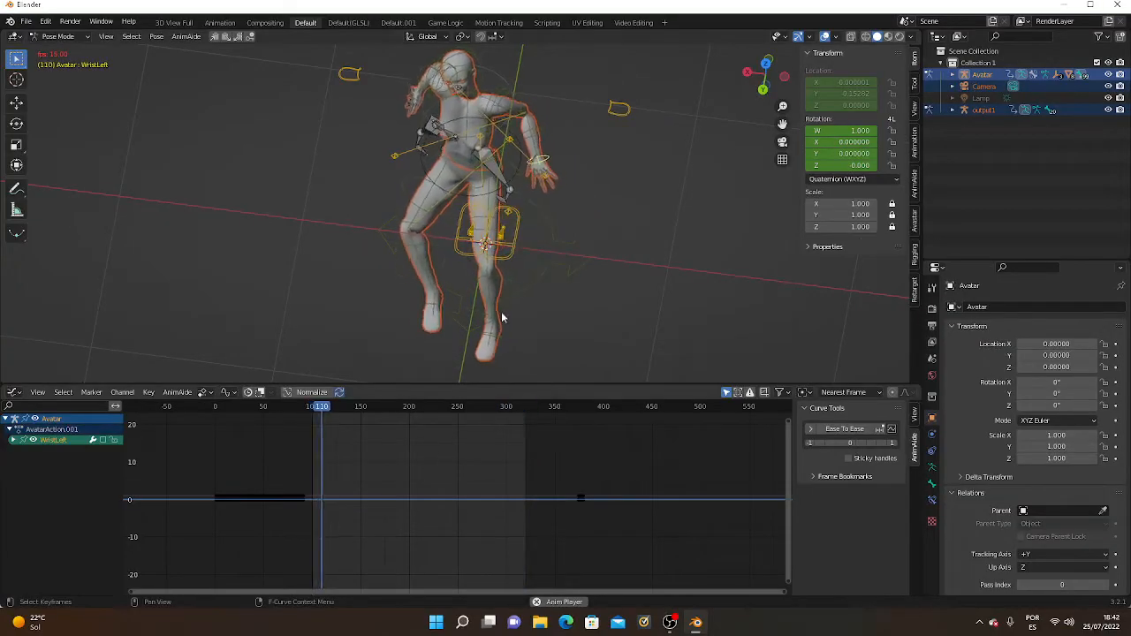
Reselect the left elbow bone and apply Ease To Ease to its keyframes from about frame 251 to 285.
left_click(536, 139)
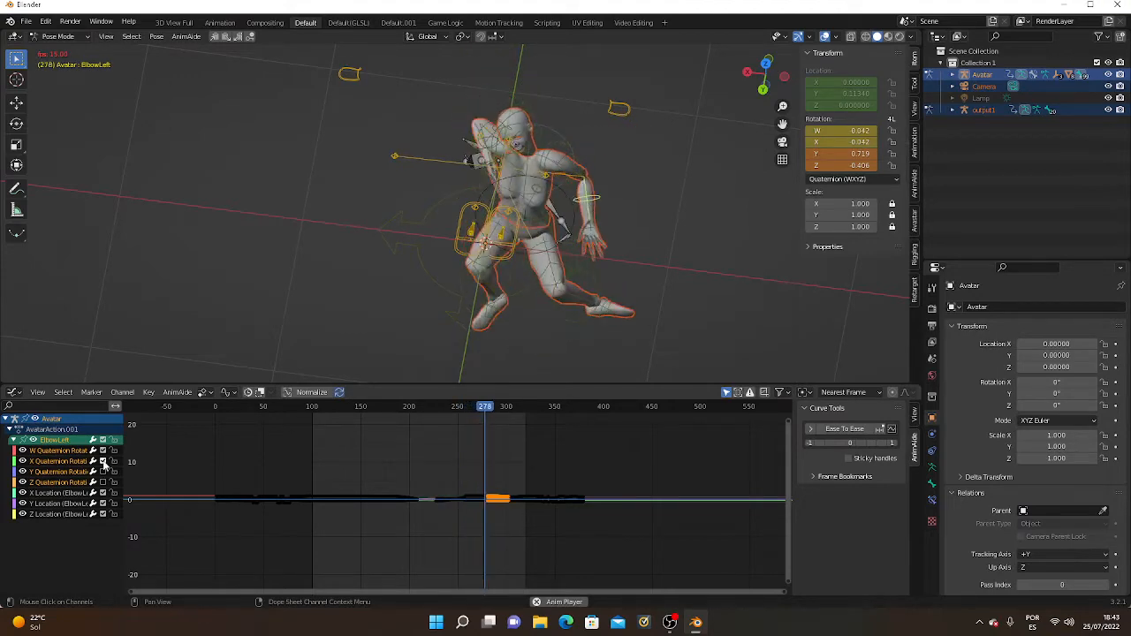
left_click(474, 495)
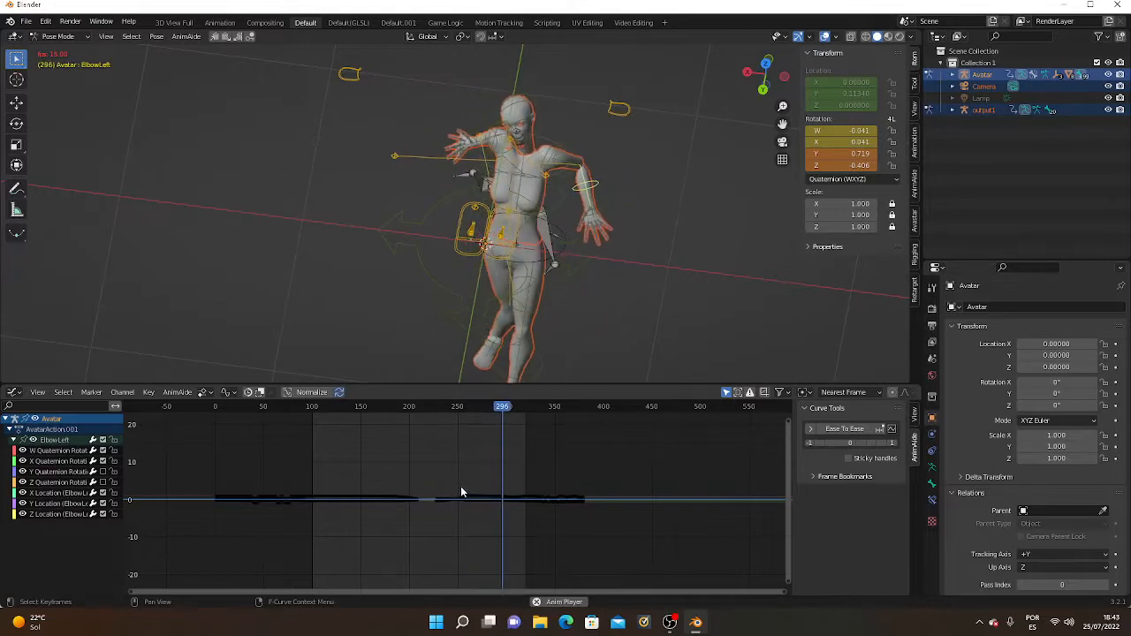
left_click_drag(491, 513, 490, 512)
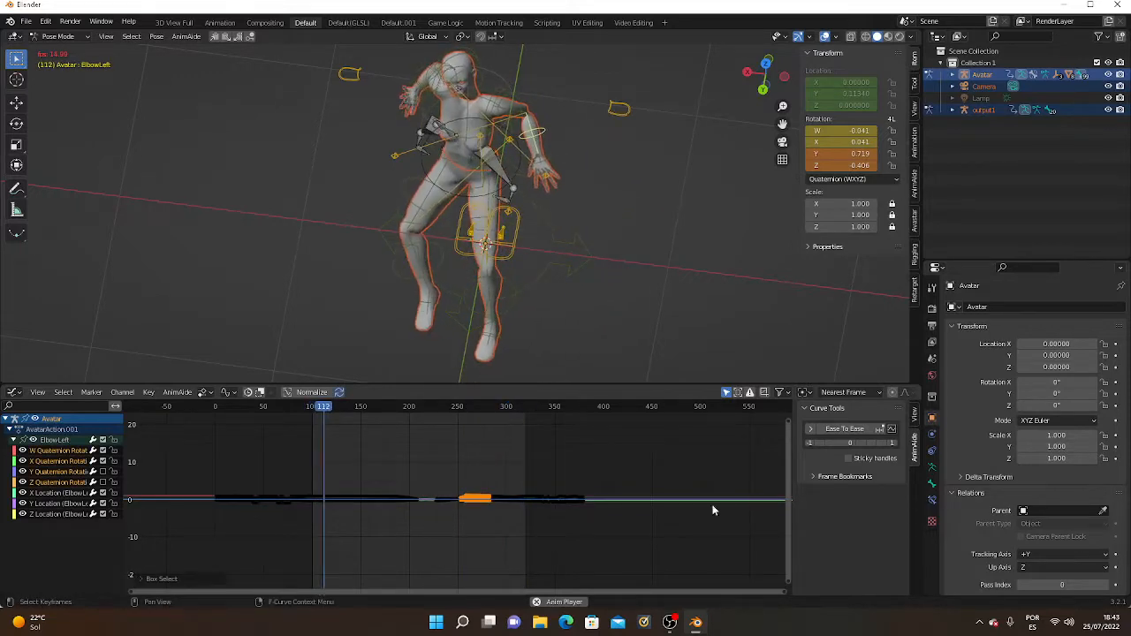
left_click(844, 430)
left_click(835, 431)
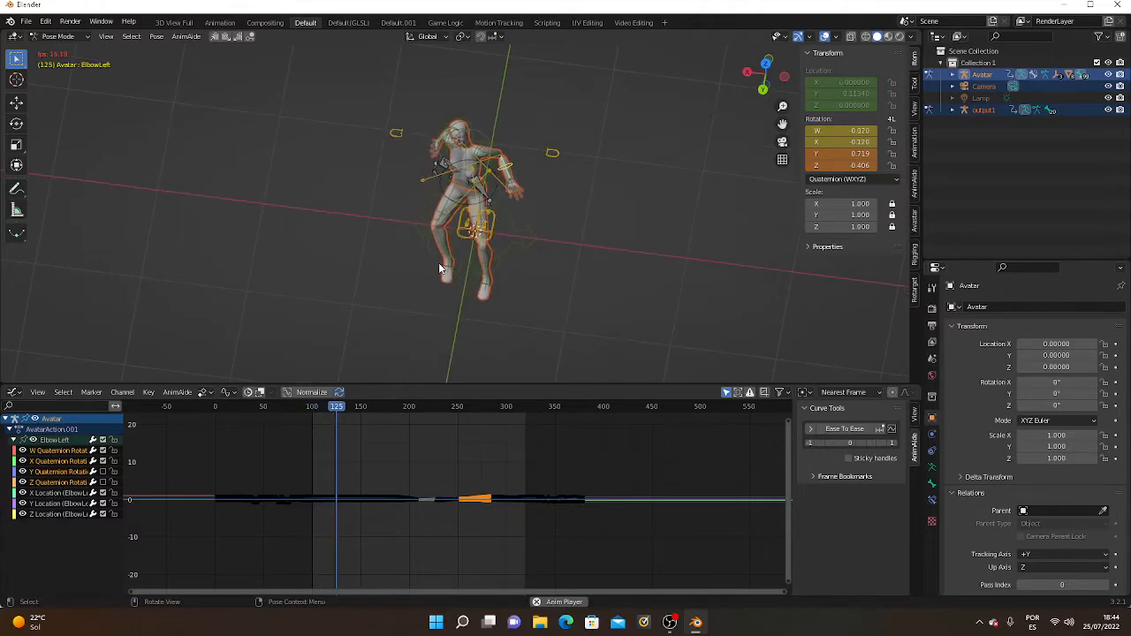
Mute the animation channels of the right ankle bone and the left ankle bone.
left_click(438, 263)
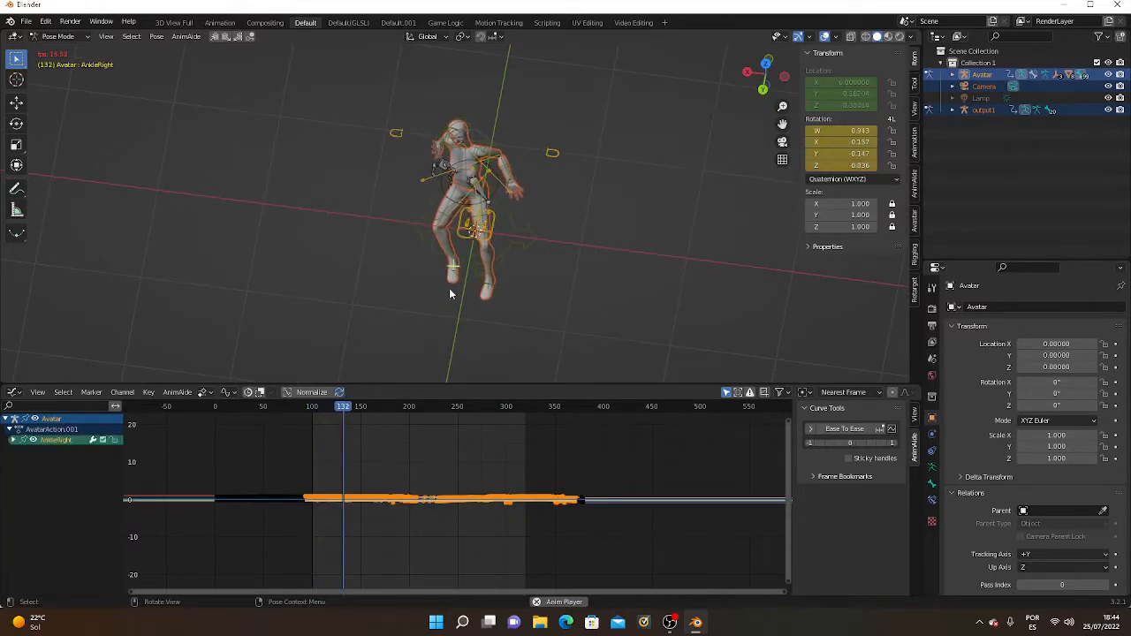
left_click(102, 440)
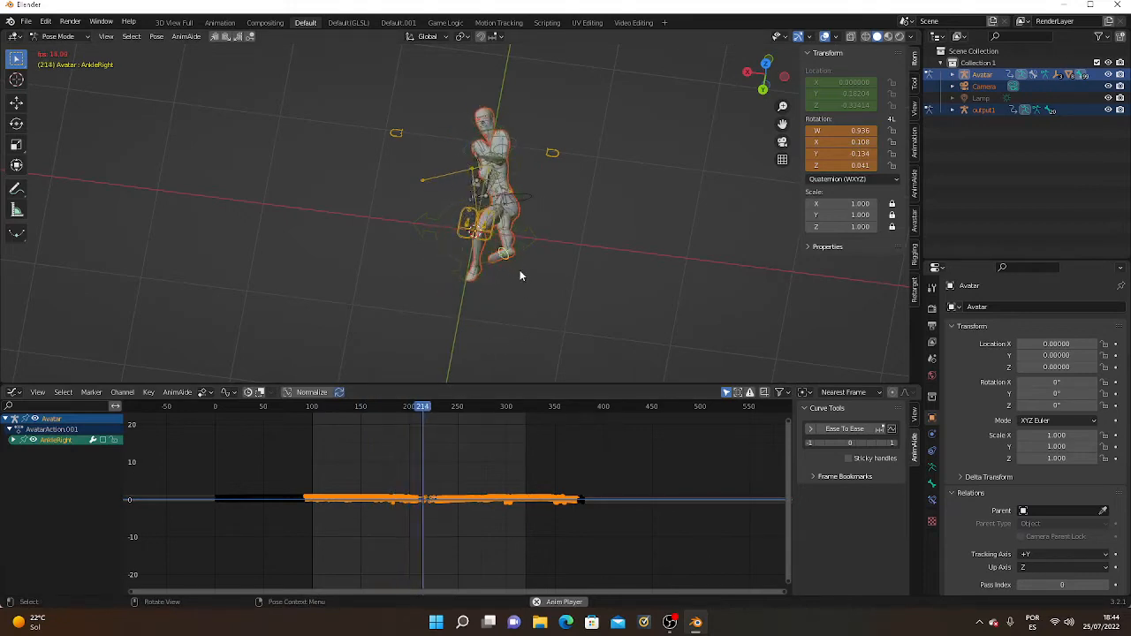
left_click(473, 270)
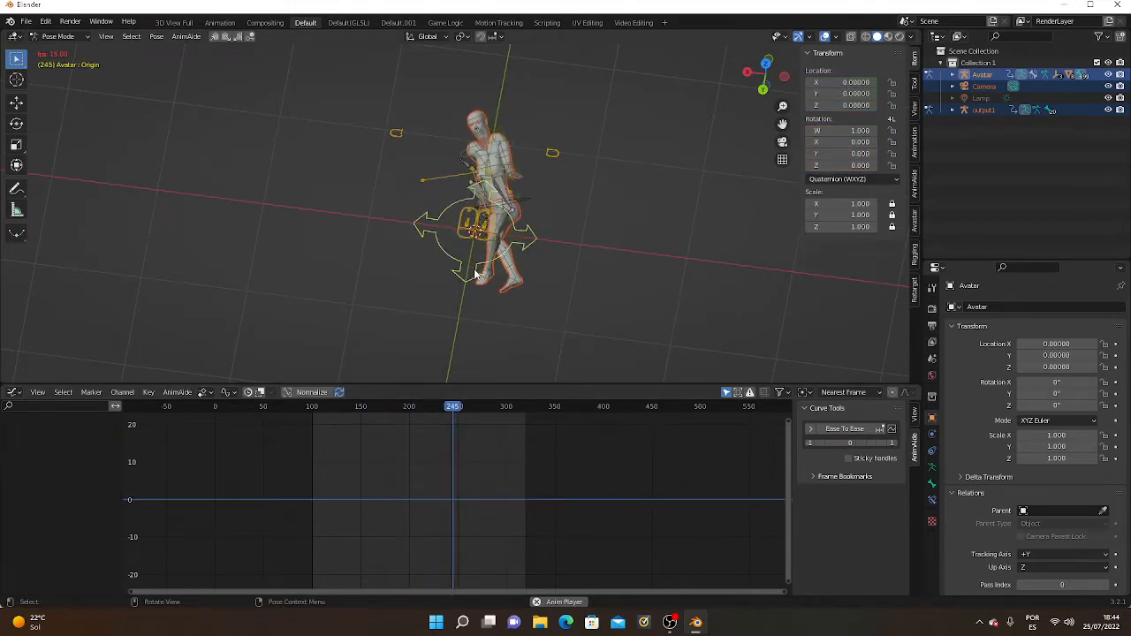
left_click(522, 273)
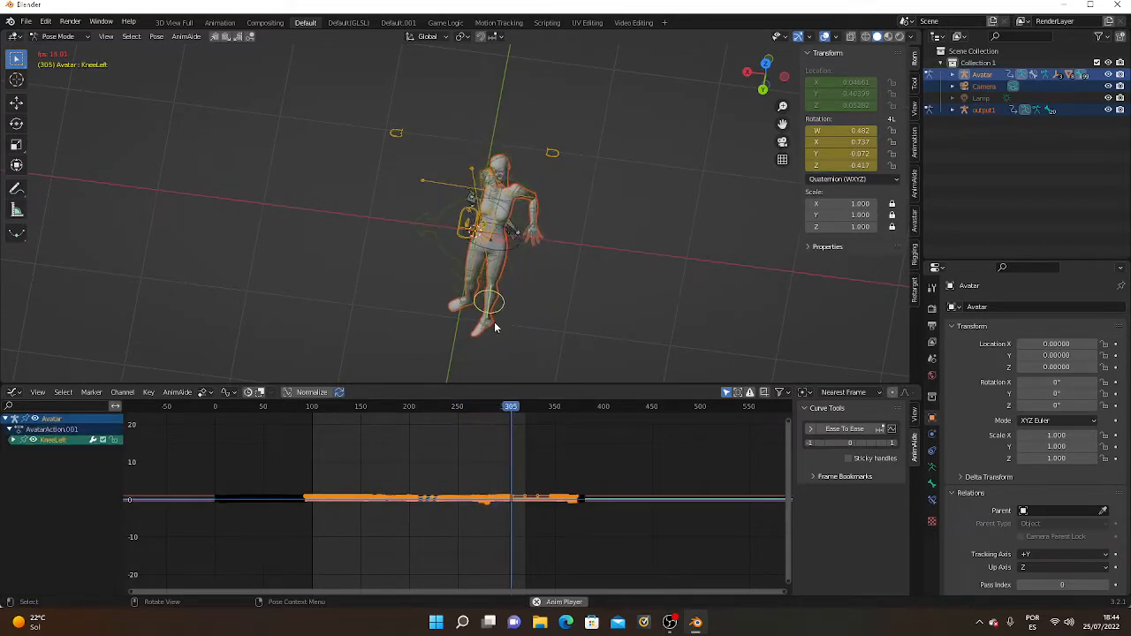
left_click(493, 324)
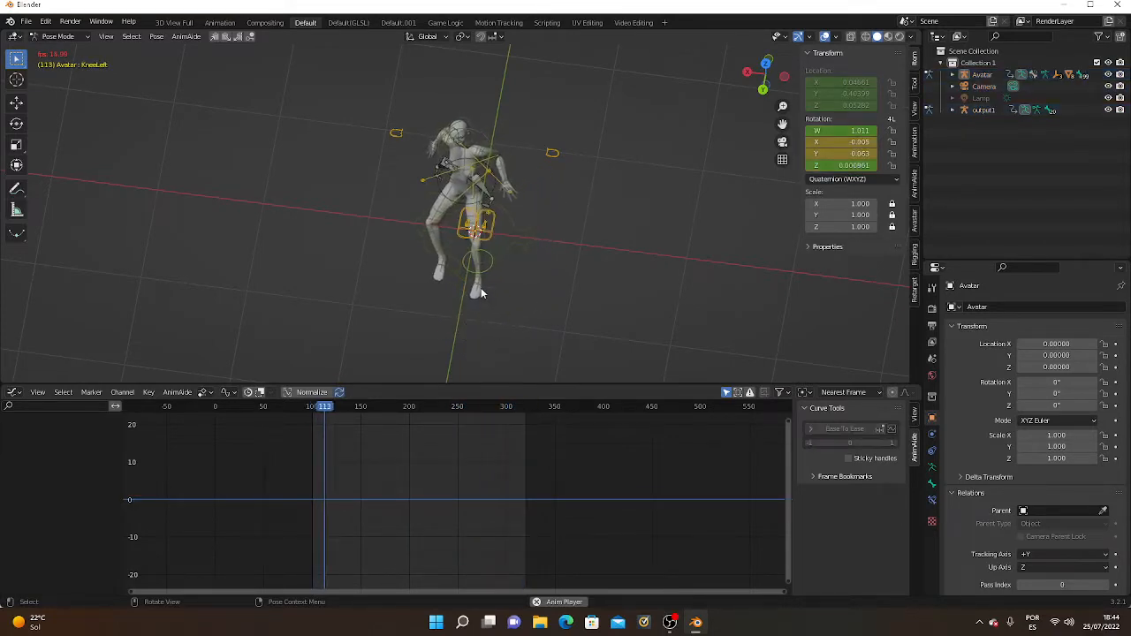
left_click(485, 283)
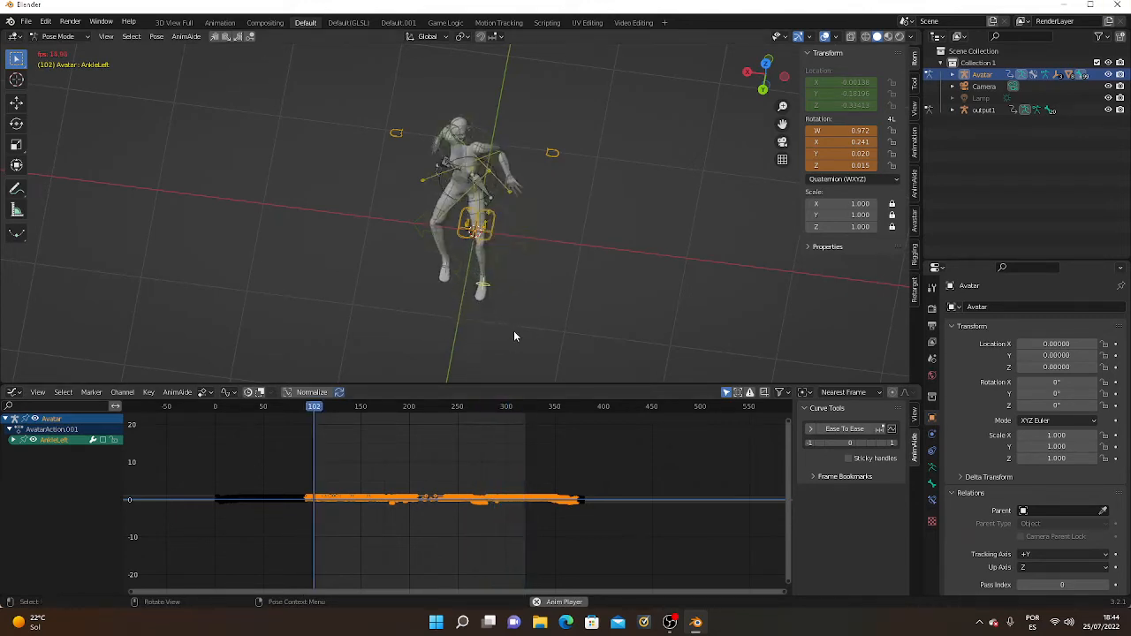
Select the left knee bone, try Ease To Ease on its keyframes from about frame 269 to 303, and undo the easing.
left_click(494, 274)
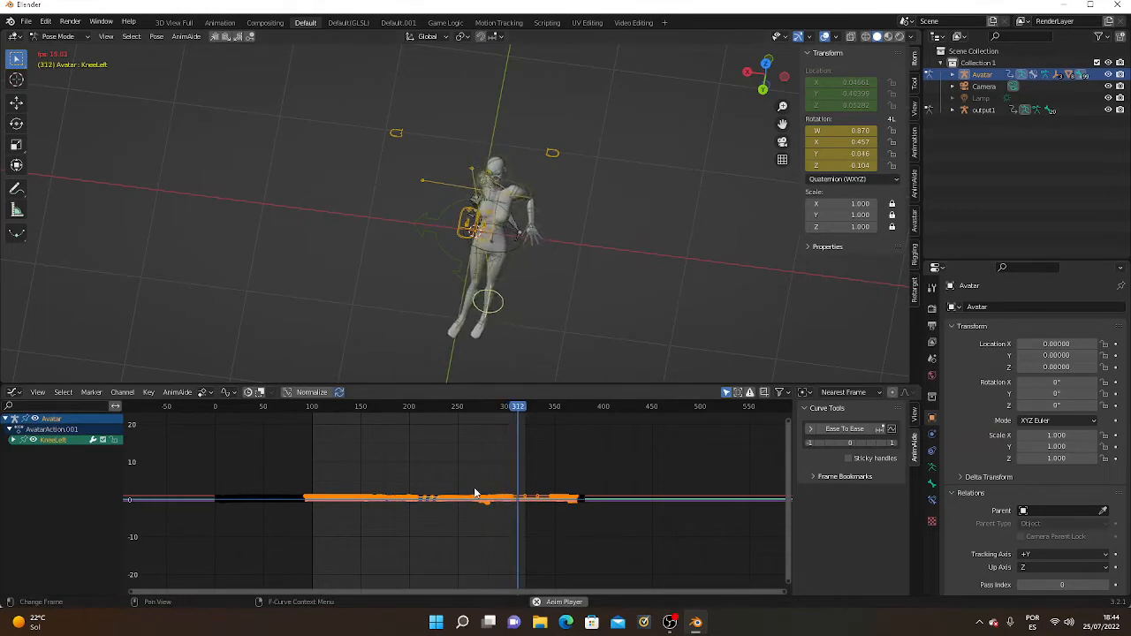
left_click_drag(476, 483, 509, 517)
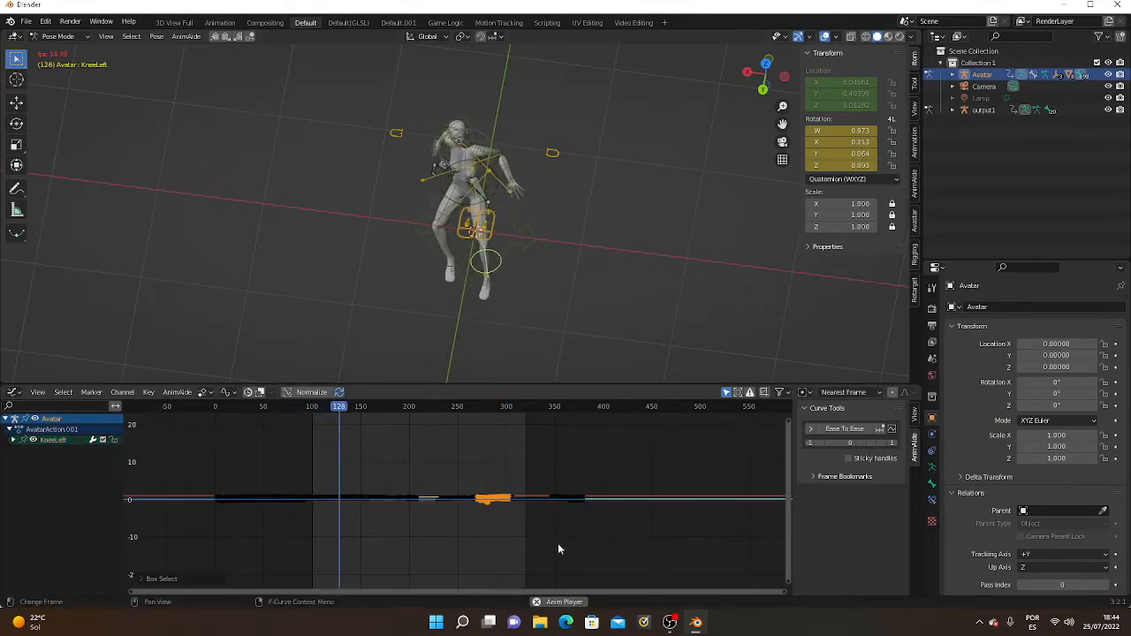
left_click(845, 430)
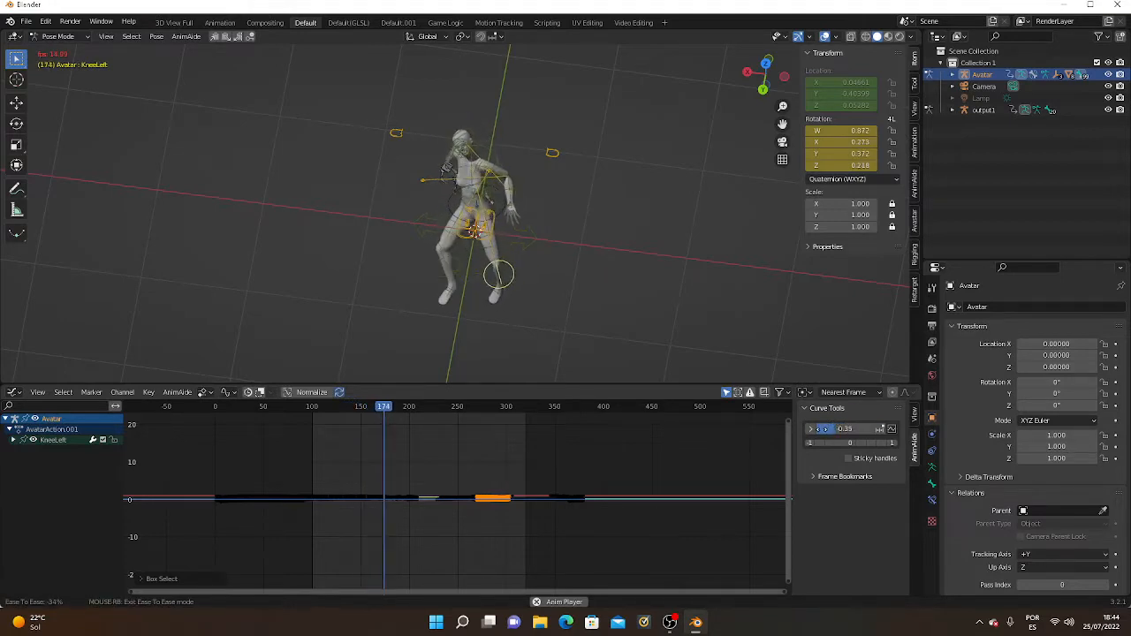
left_click(814, 431)
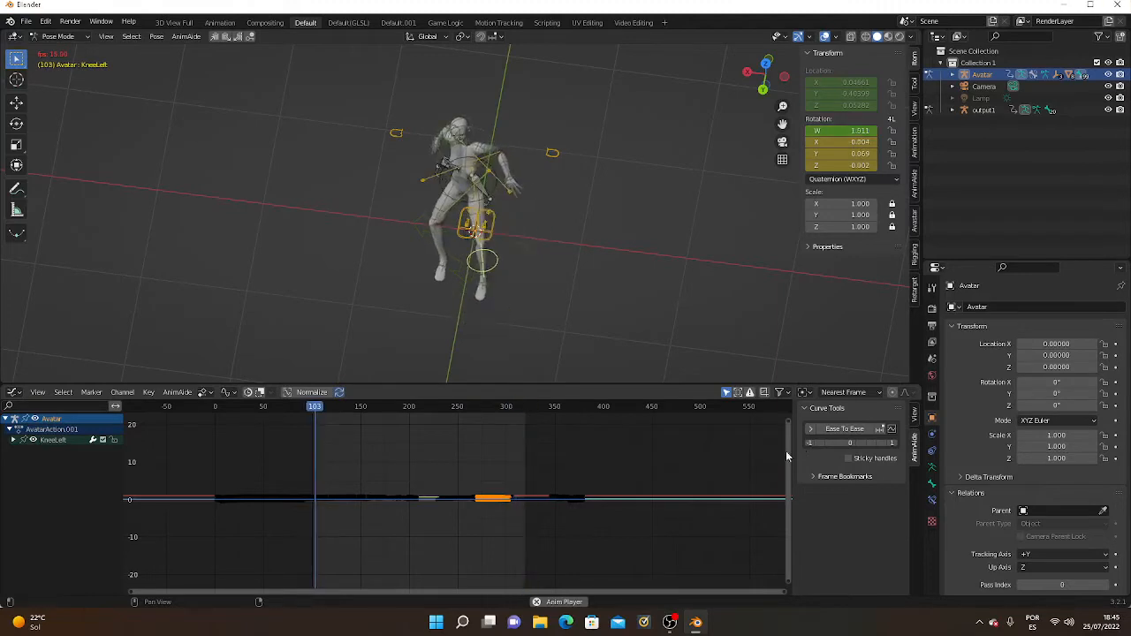
left_click(51, 24)
left_click(58, 37)
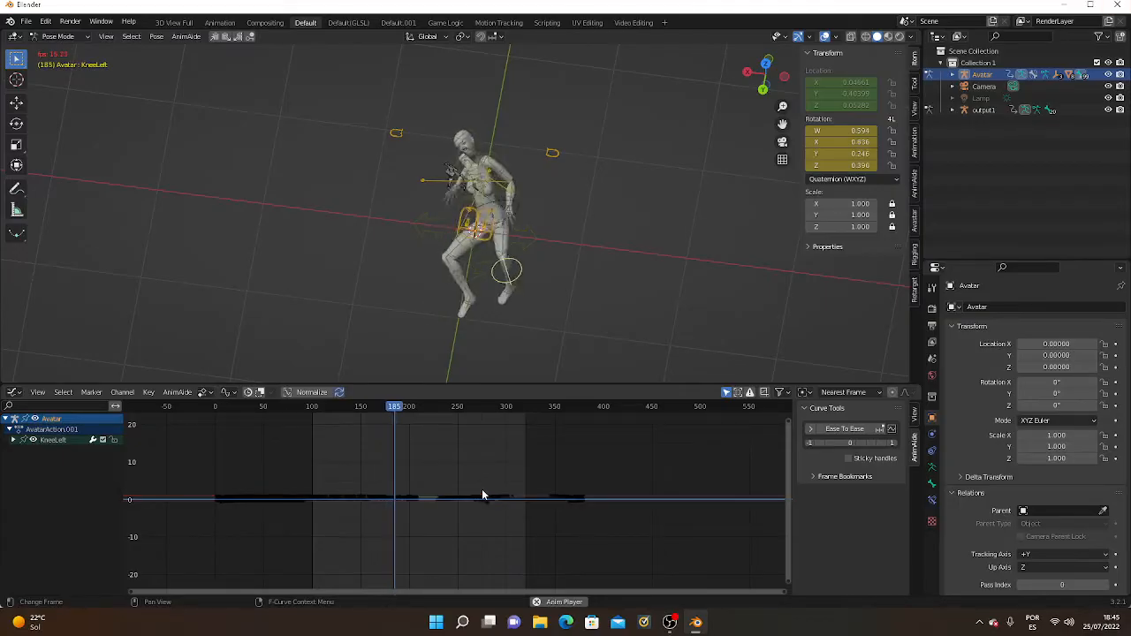
Apply Ease To Ease to the left knee's keyframes from about frame 276 to 286.
left_click_drag(483, 492, 493, 517)
left_click_drag(492, 516, 493, 515)
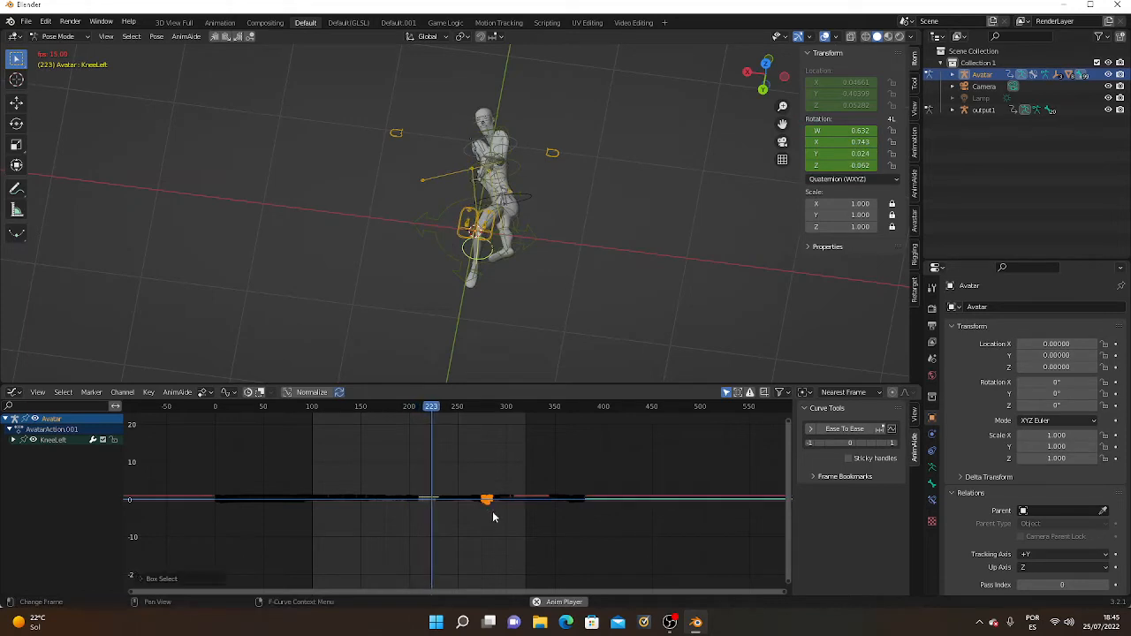
left_click(849, 434)
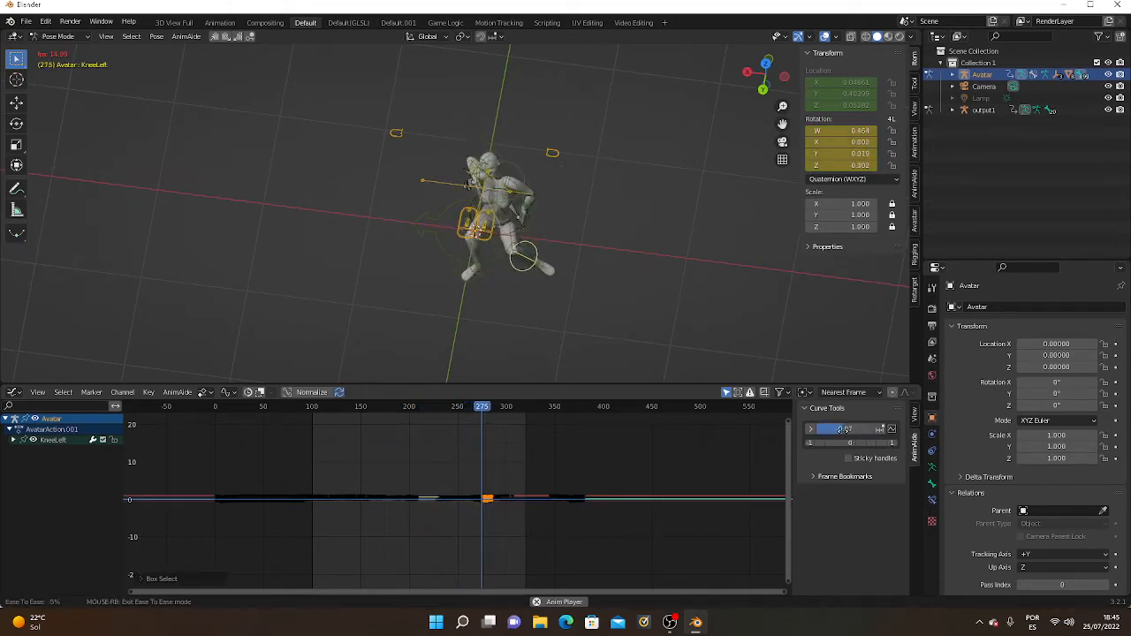
left_click(841, 432)
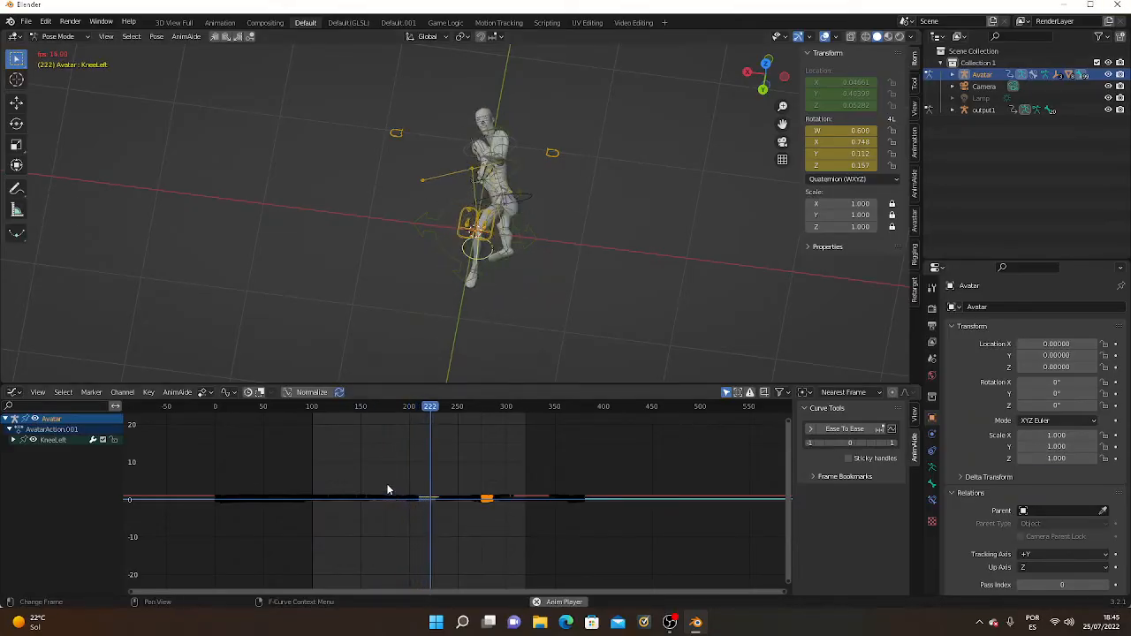
Apply Ease To Ease to the left knee's keyframes from about frame 177 to 217.
left_click_drag(387, 484, 425, 513)
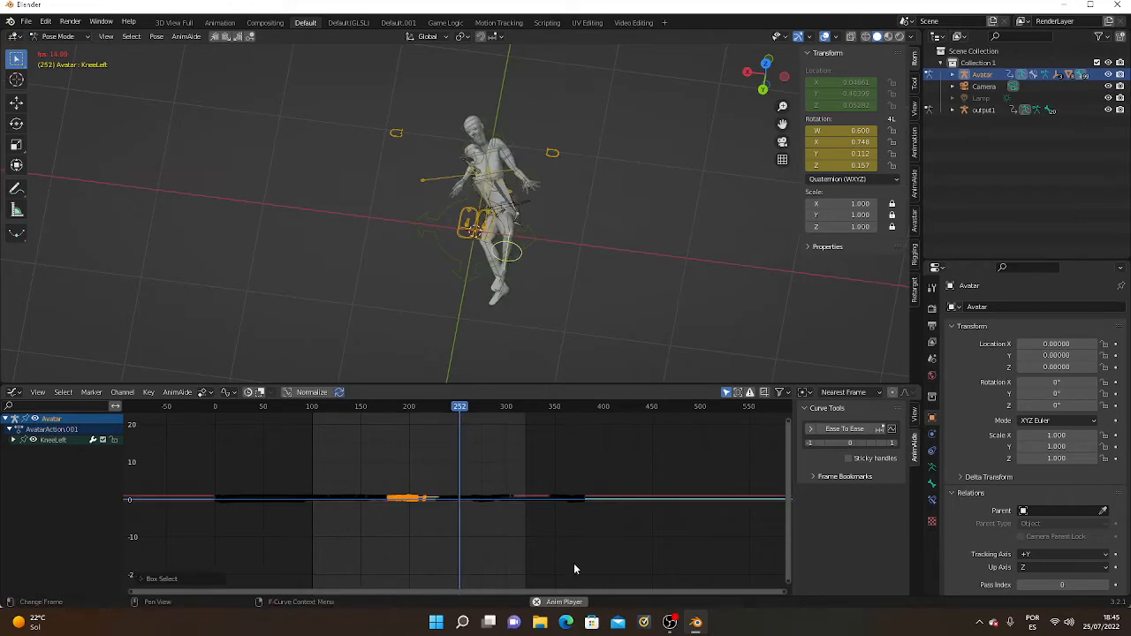
left_click(845, 429)
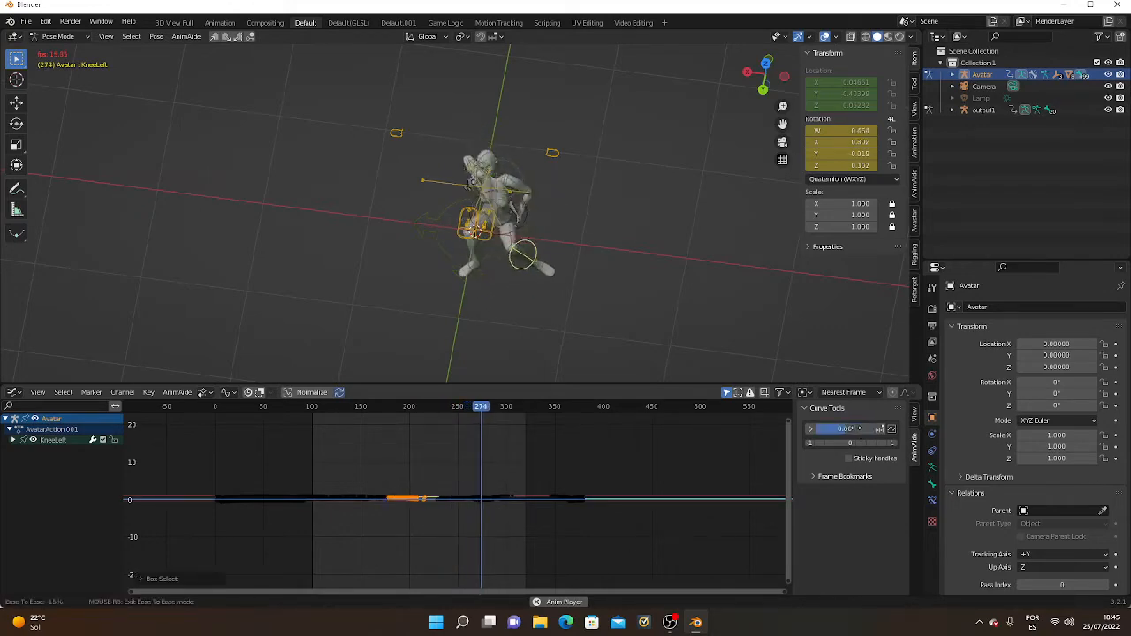
left_click(846, 429)
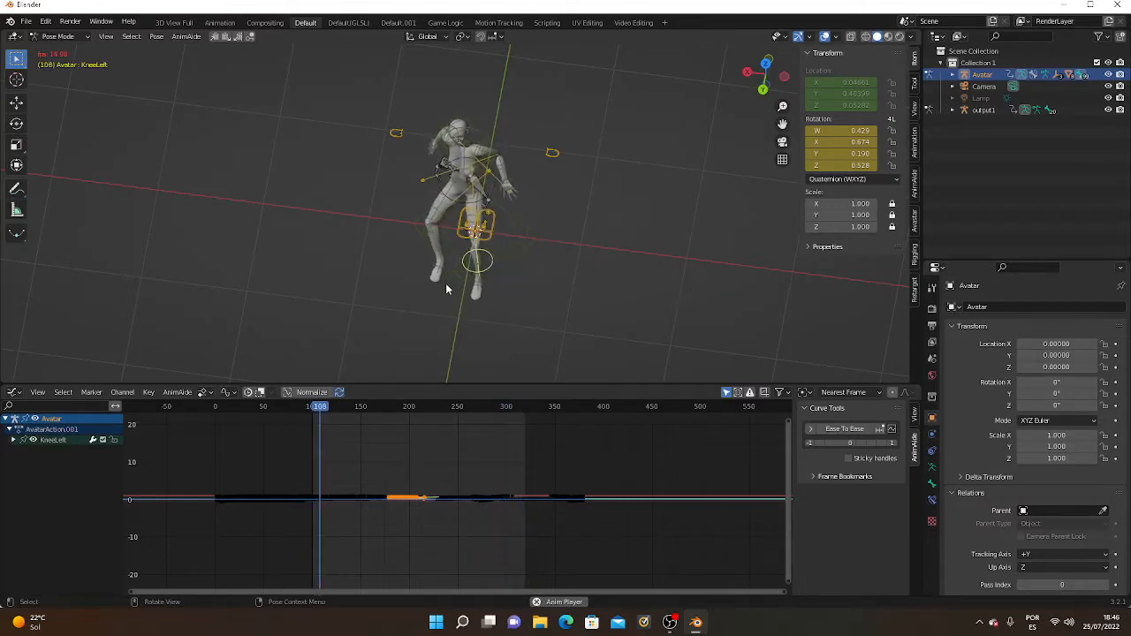
Select the right knee bone and apply Ease To Ease to its keyframes from about frame 177 to 207.
left_click(431, 248)
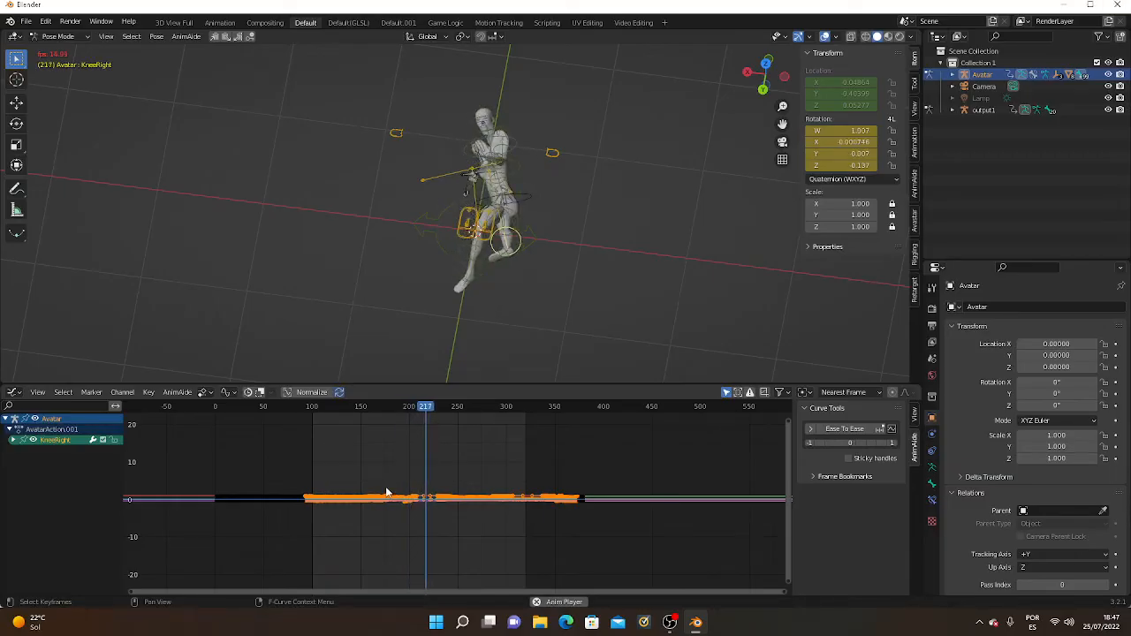
left_click_drag(387, 489, 416, 522)
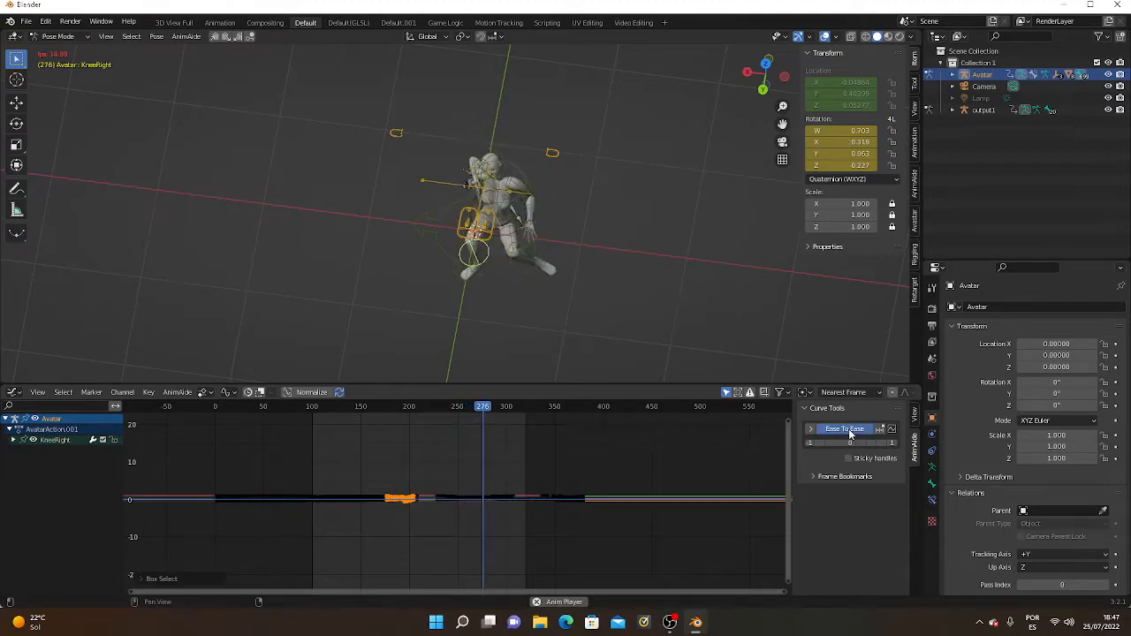
left_click(846, 430)
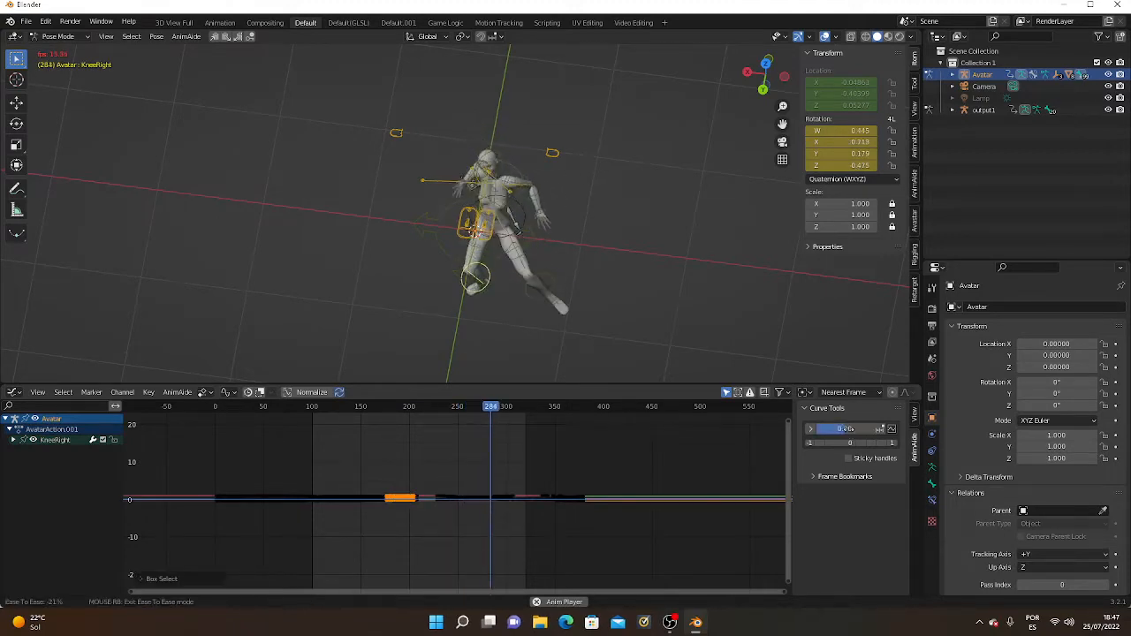
left_click(837, 428)
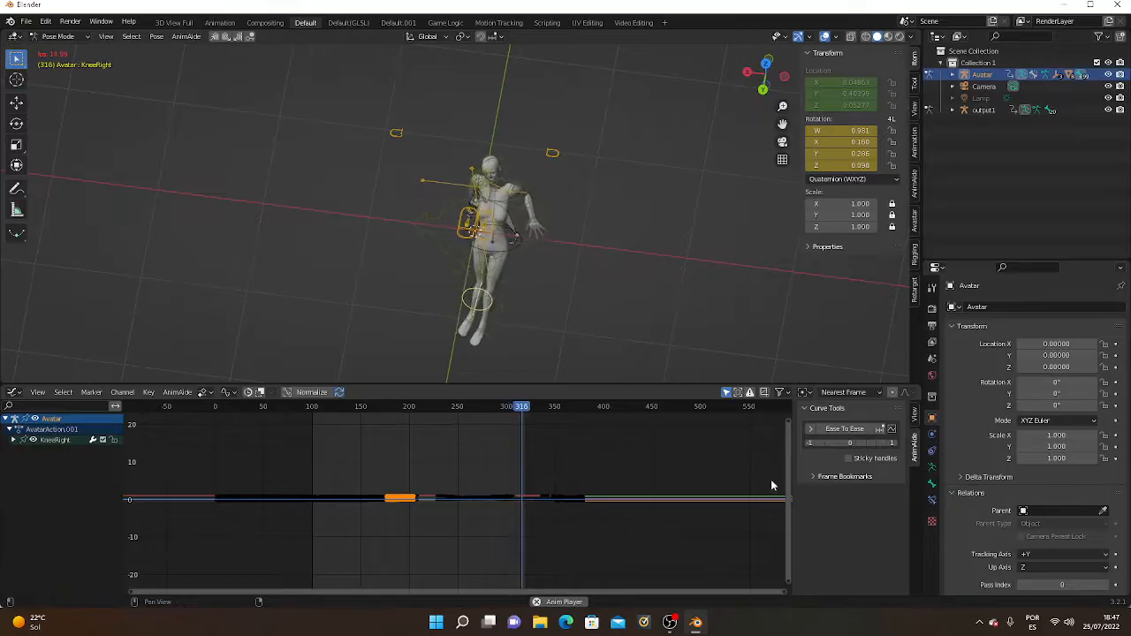
Apply Ease To Ease to the right knee's keyframes from about frame 296 to 328.
left_click_drag(503, 487, 533, 513)
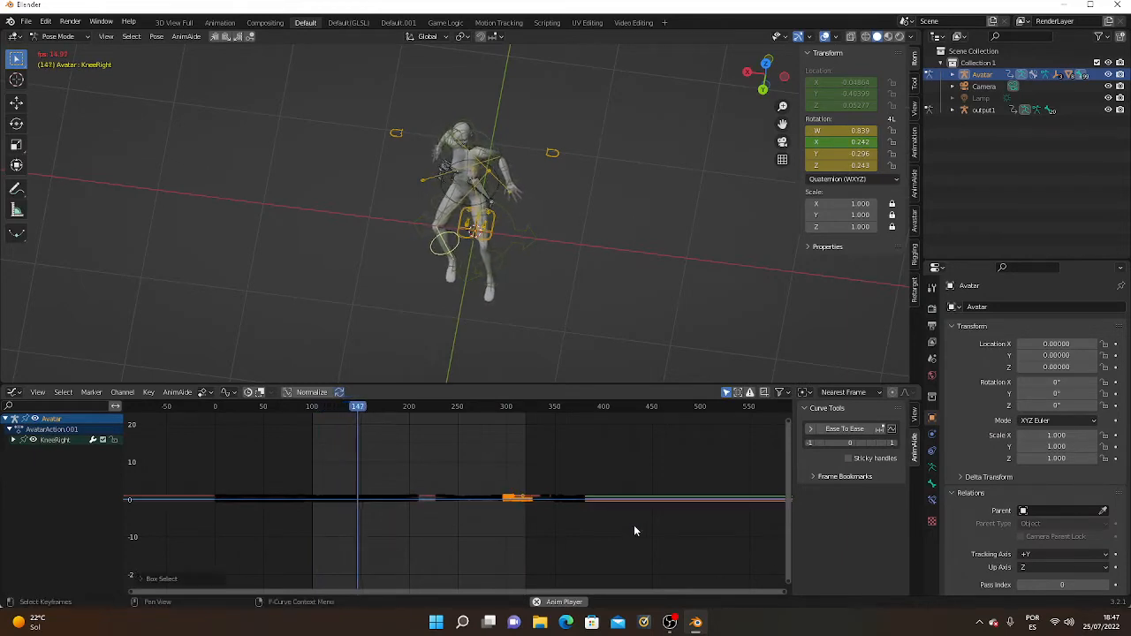
left_click(847, 430)
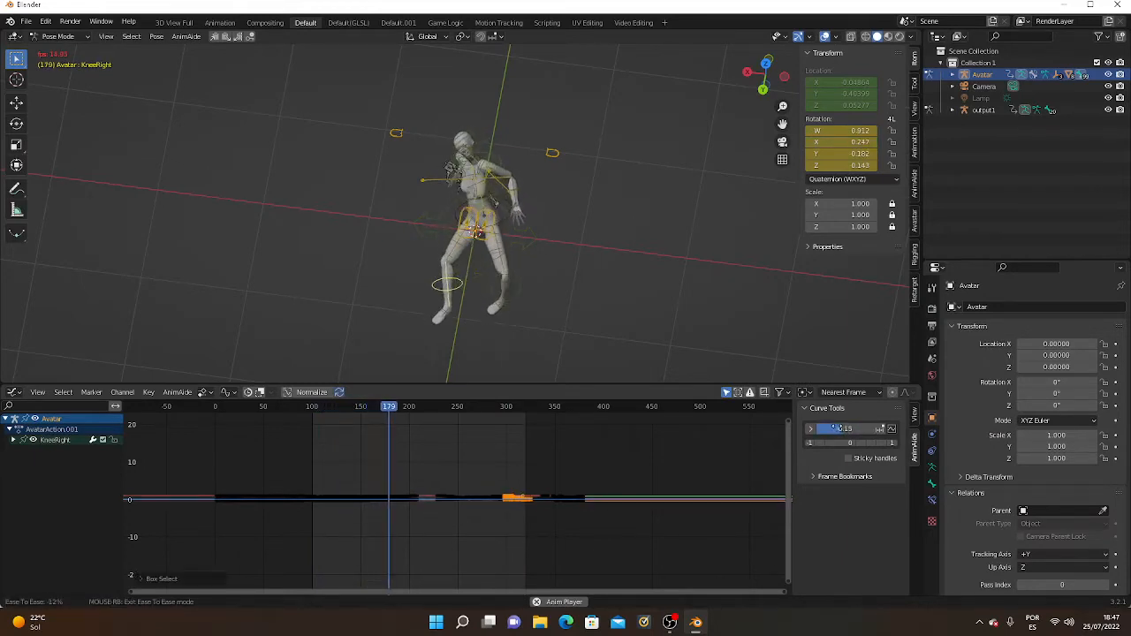
left_click(832, 428)
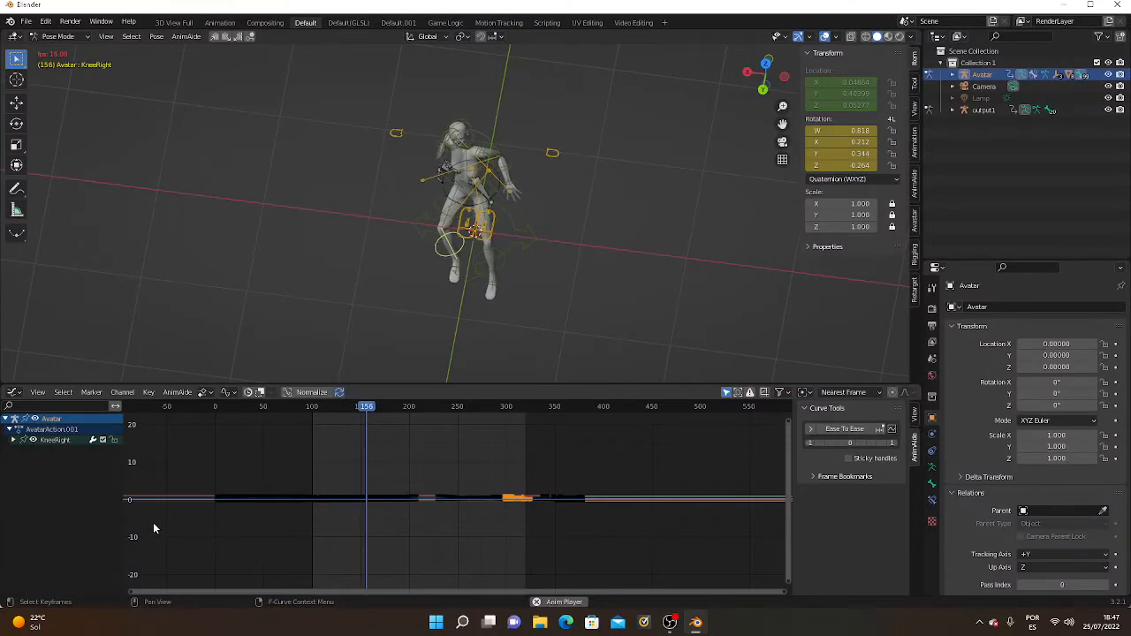
Expand the right knee's channel group and mute its X and Z Quaternion Rotation channels.
left_click(14, 441)
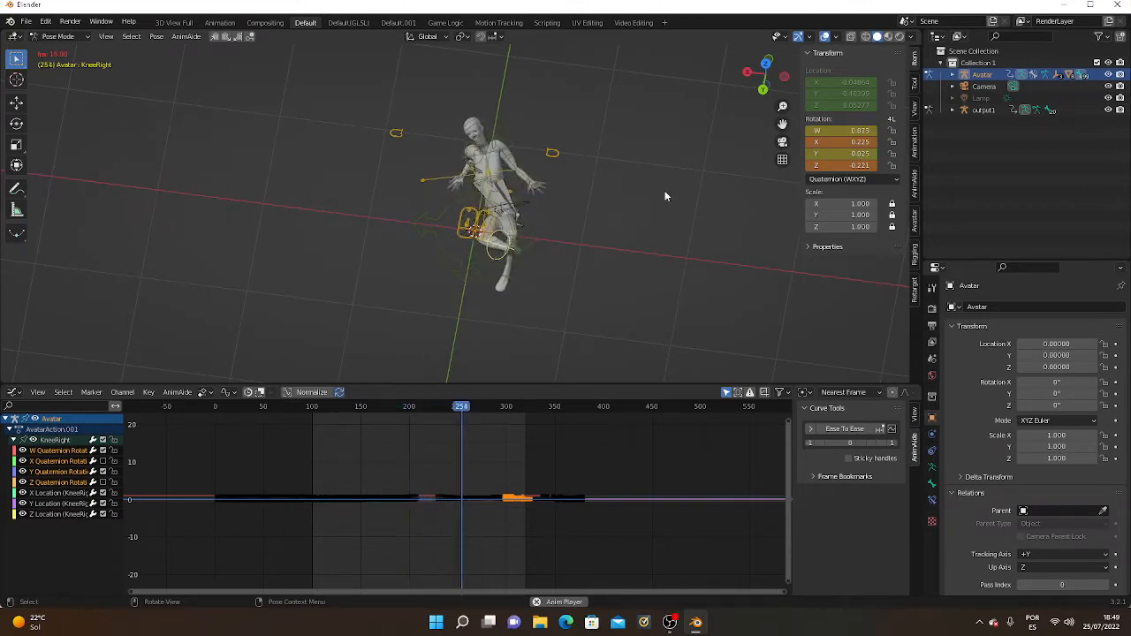
Select the right wrist bone, unmute its animation channels and select its keyframes.
middle_click_drag(497, 274, 609, 221)
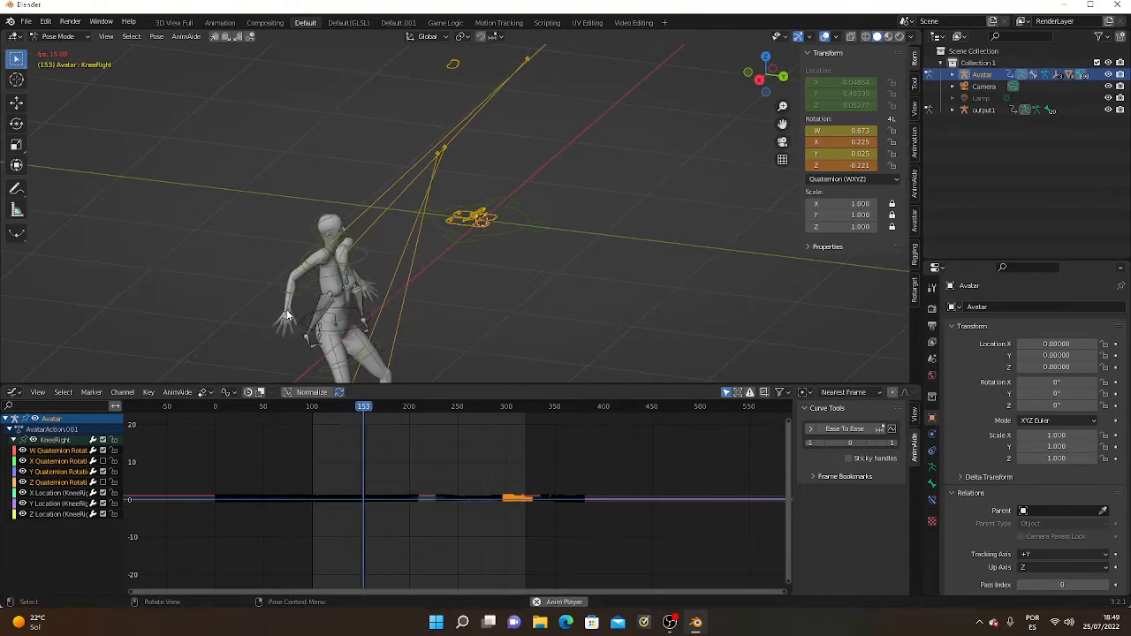
left_click(294, 322)
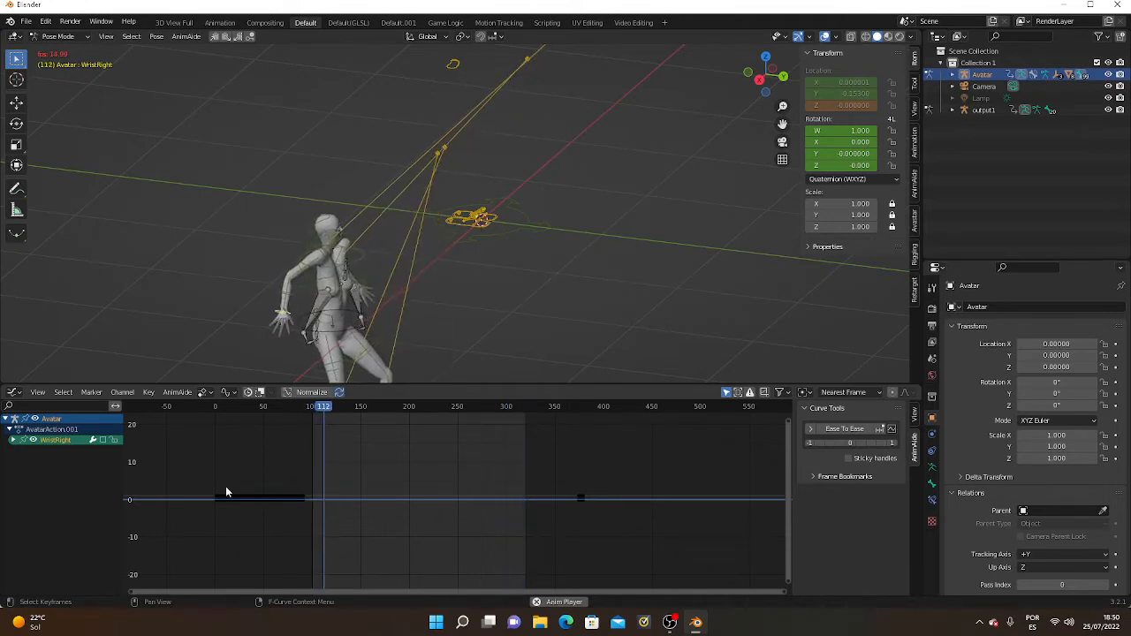
left_click(104, 441)
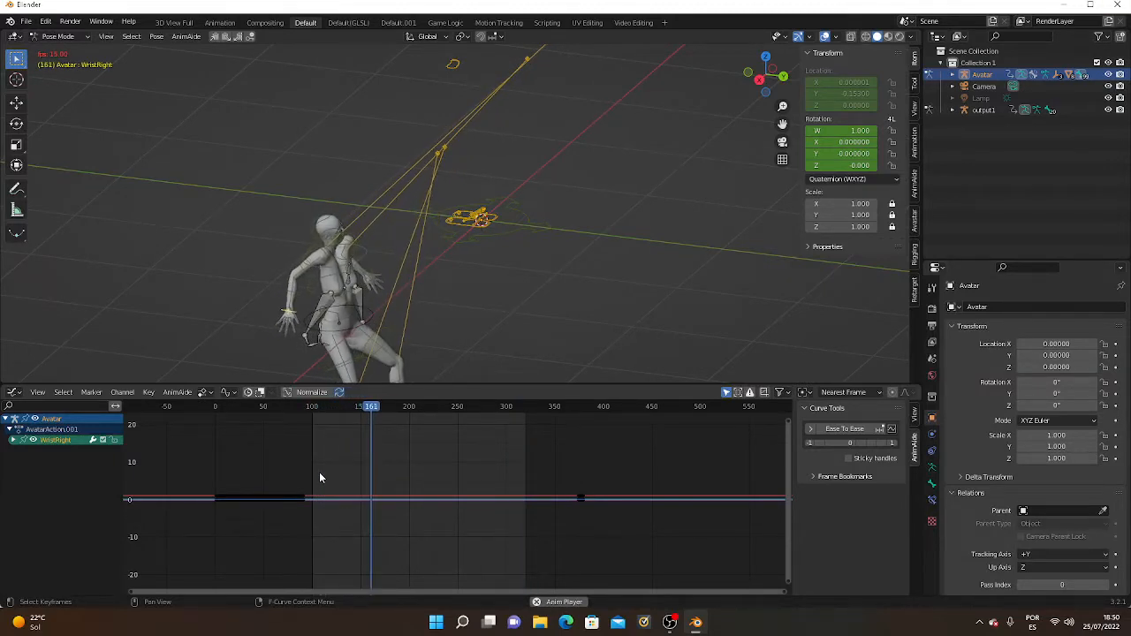
left_click_drag(319, 474, 407, 528)
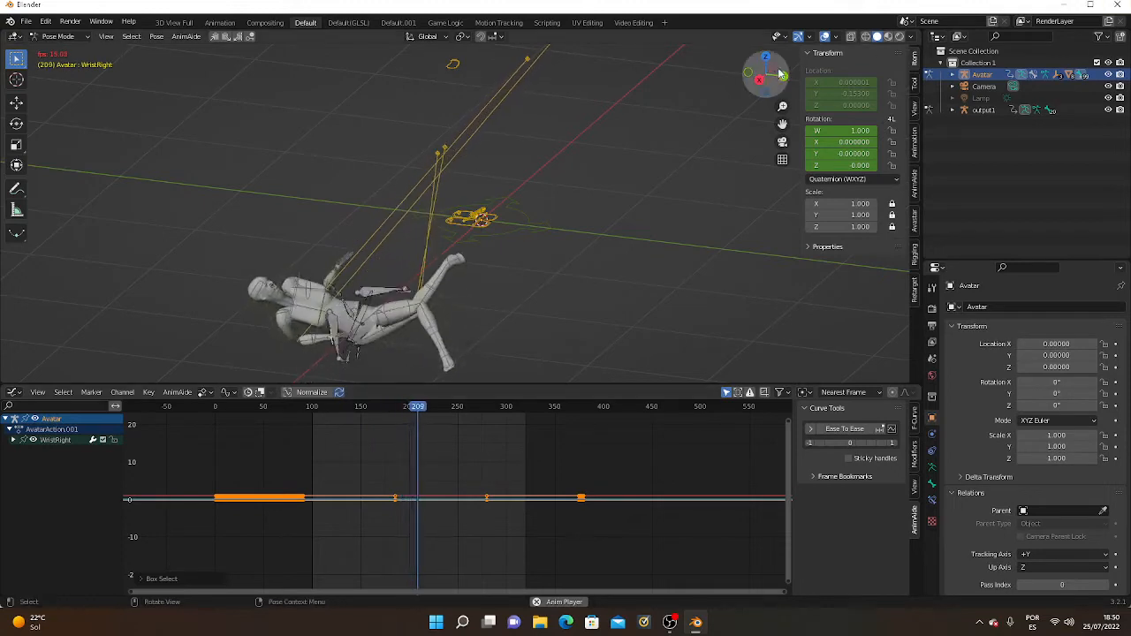
Select the right ankle bone and unmute its animation channels.
left_click_drag(769, 79, 635, 124)
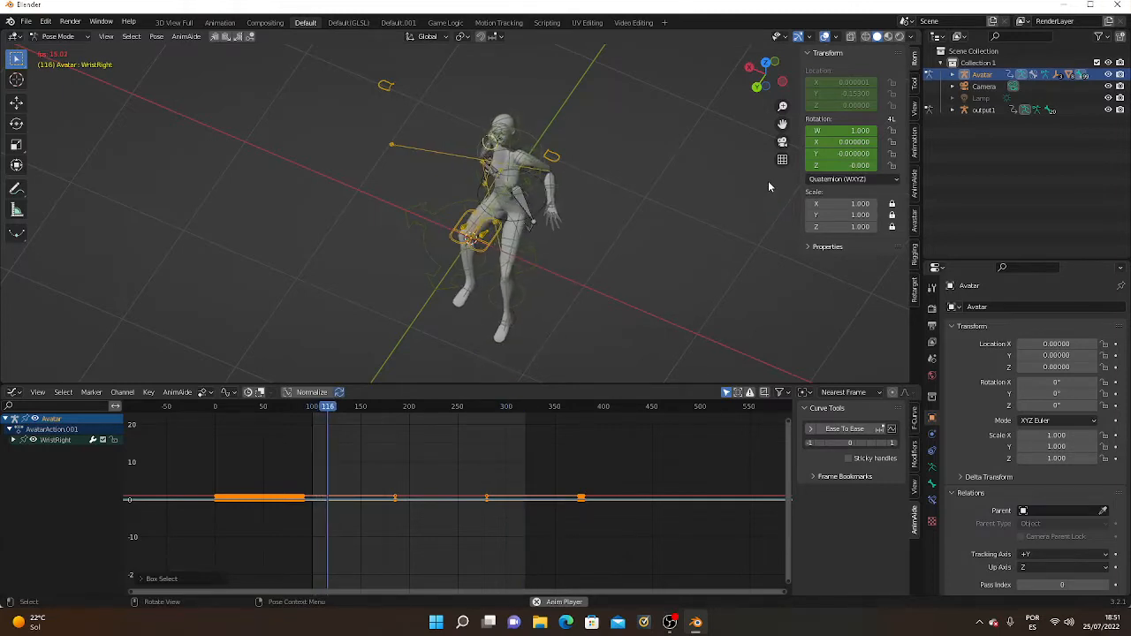
left_click(482, 307)
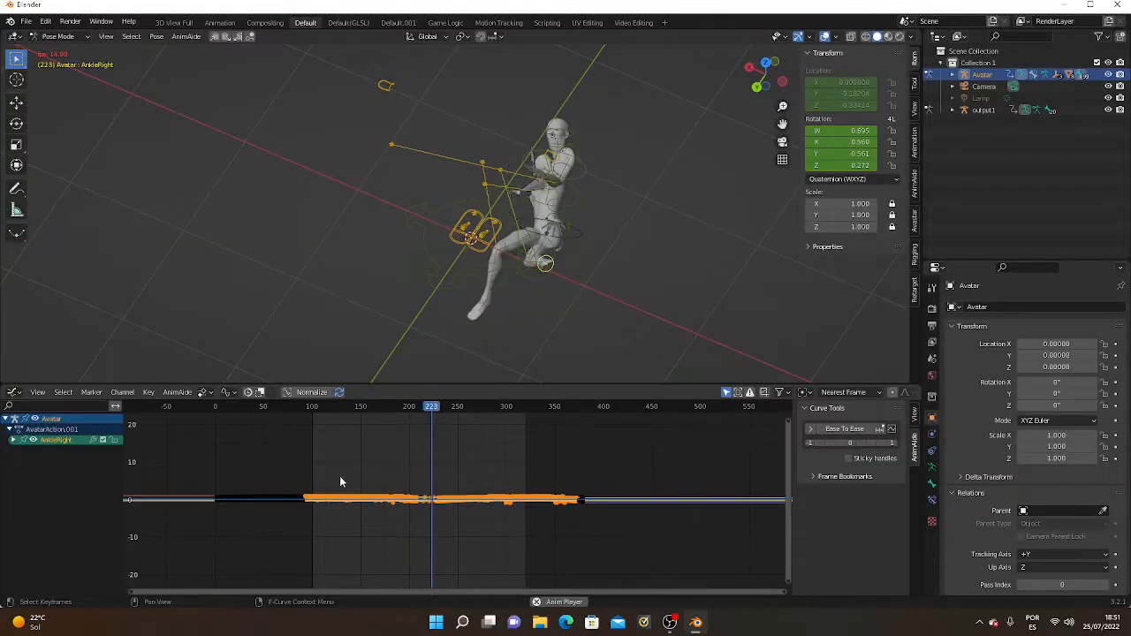
Apply Ease To Ease to the right ankle's keyframes from about frame 143 to 263.
left_click_drag(353, 481, 470, 544)
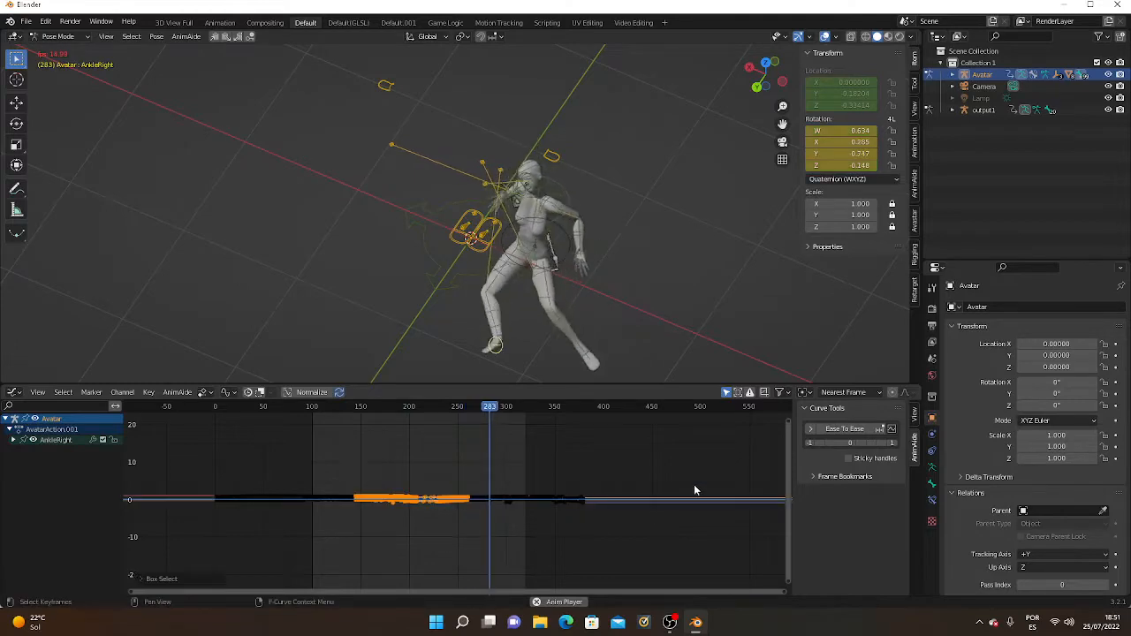
left_click(846, 430)
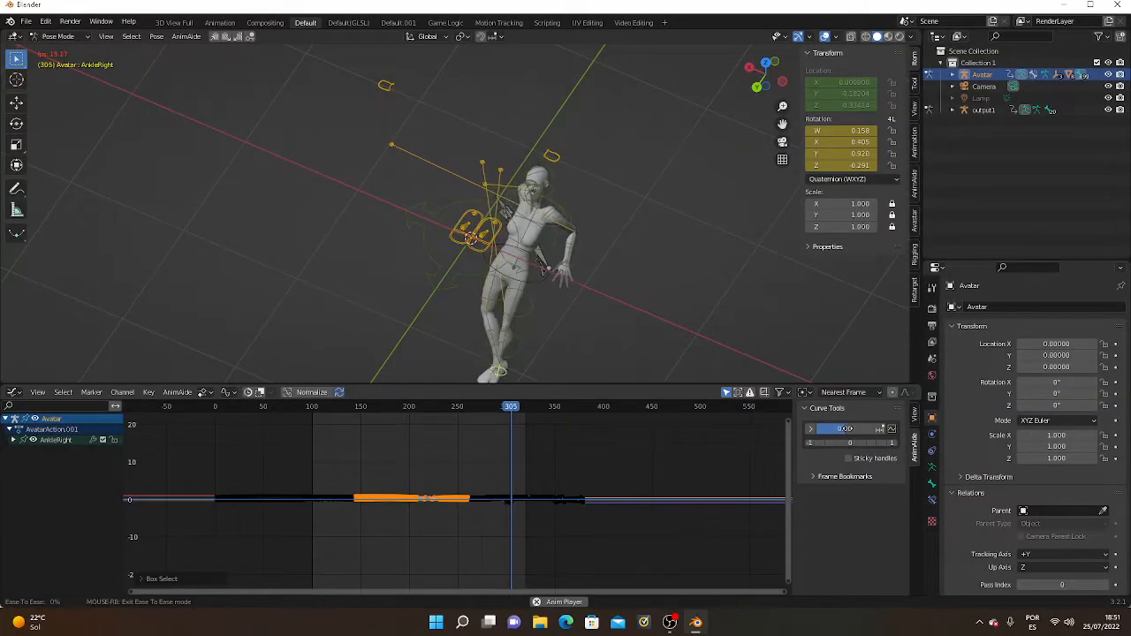
left_click(837, 429)
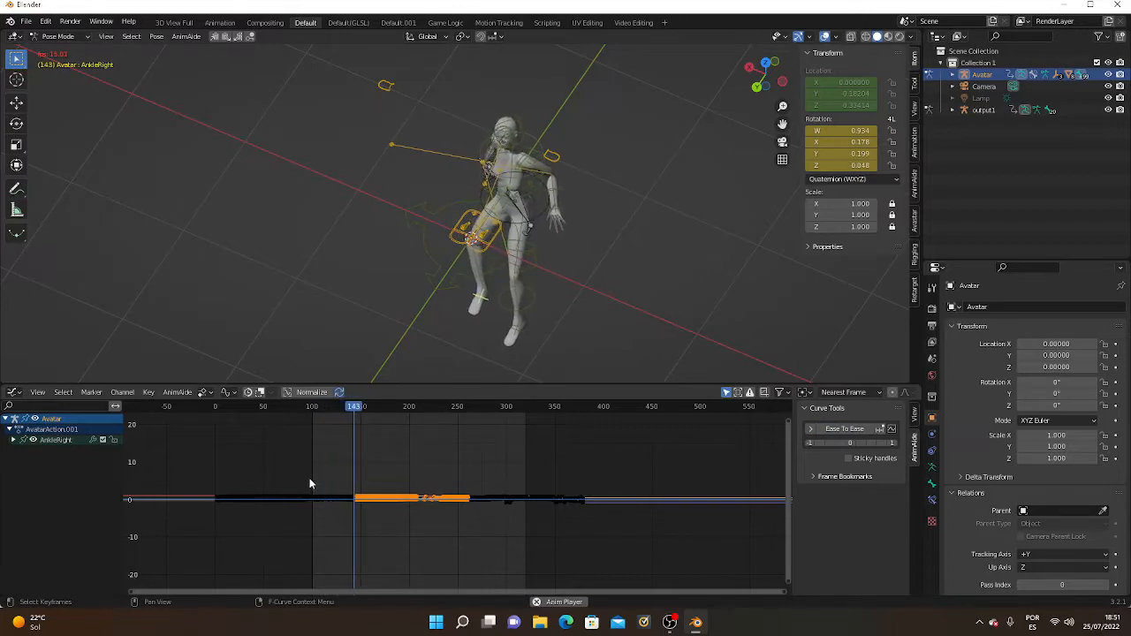
Apply Ease To Ease to the right ankle's keyframes from about frame 287 to 322.
left_click_drag(307, 479, 347, 527)
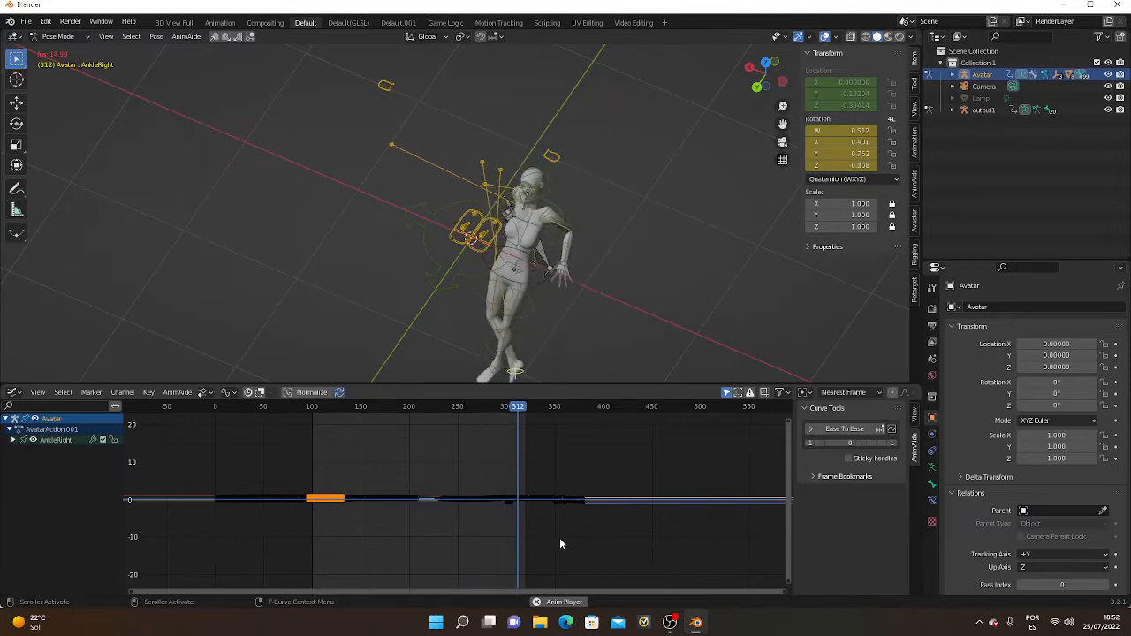
left_click_drag(494, 484, 527, 515)
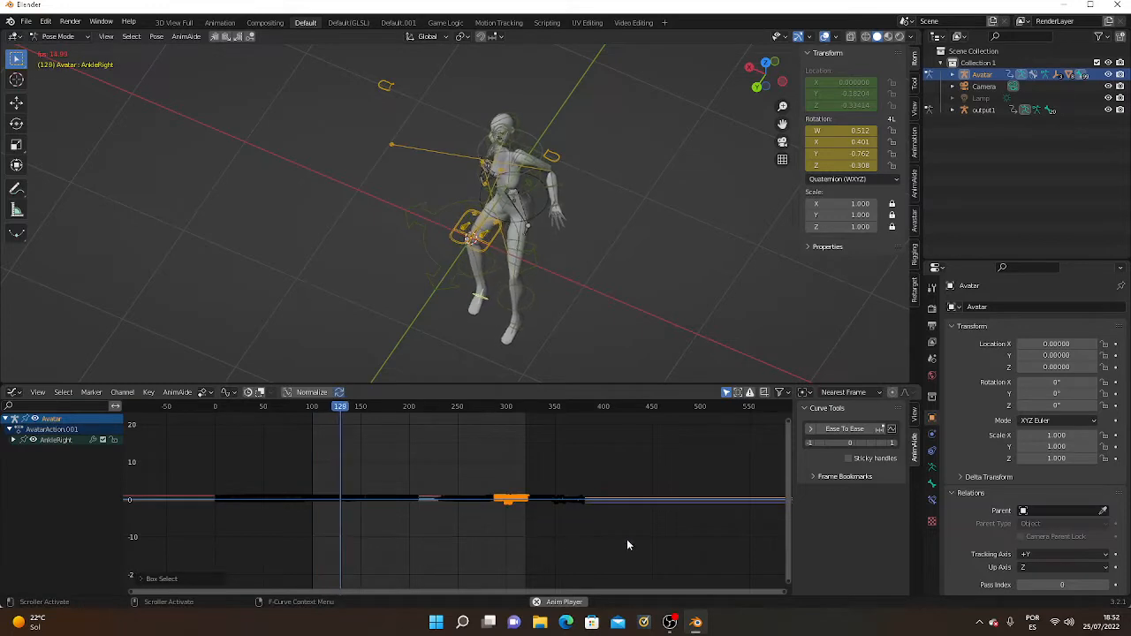
left_click(855, 429)
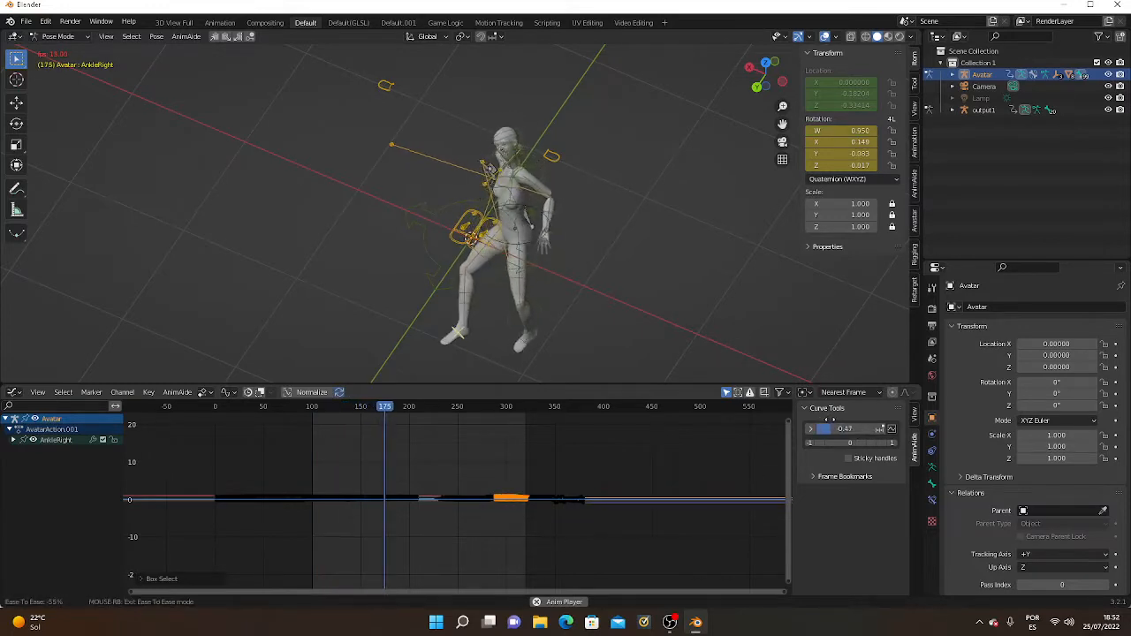
left_click(840, 419)
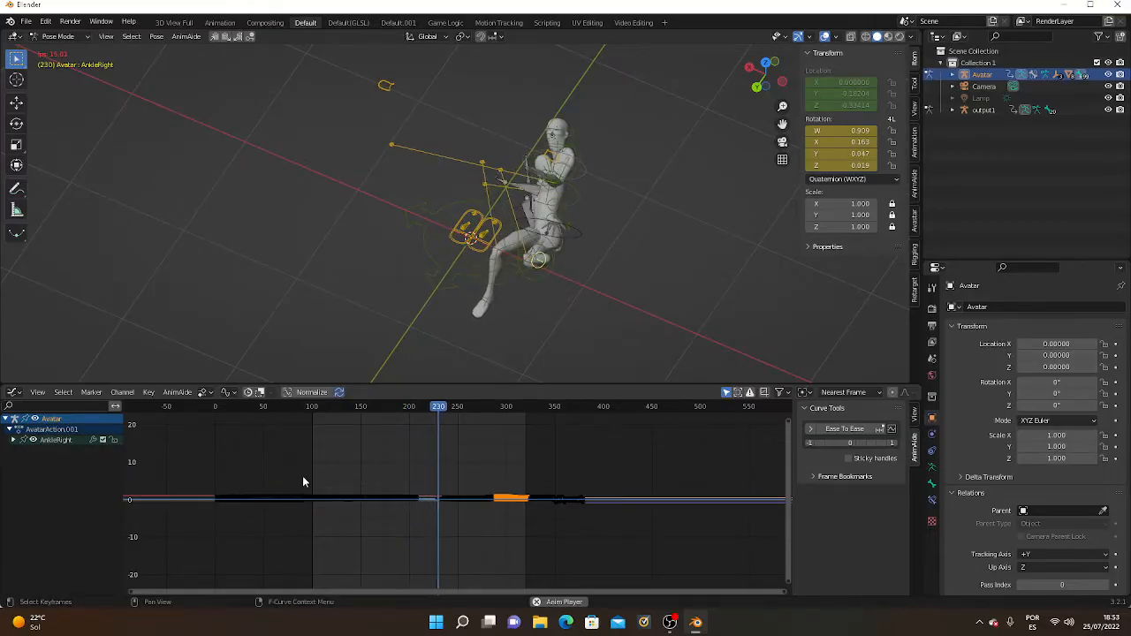
Apply Ease To Ease to the right ankle's keyframes from about frame 90 to 203.
left_click_drag(302, 478, 412, 519)
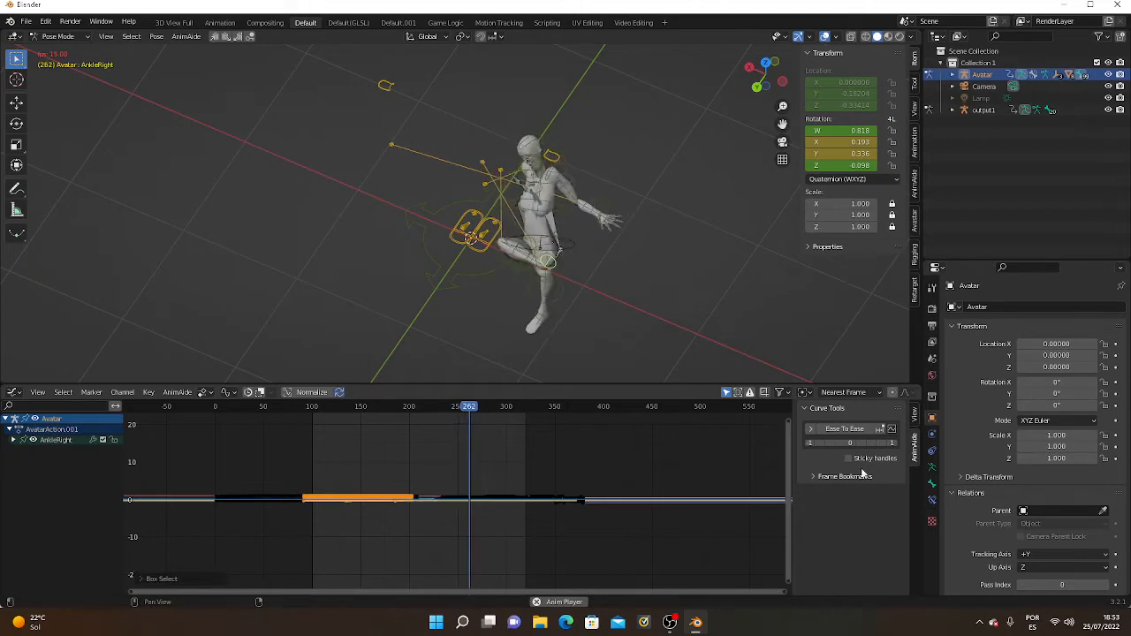
left_click(854, 430)
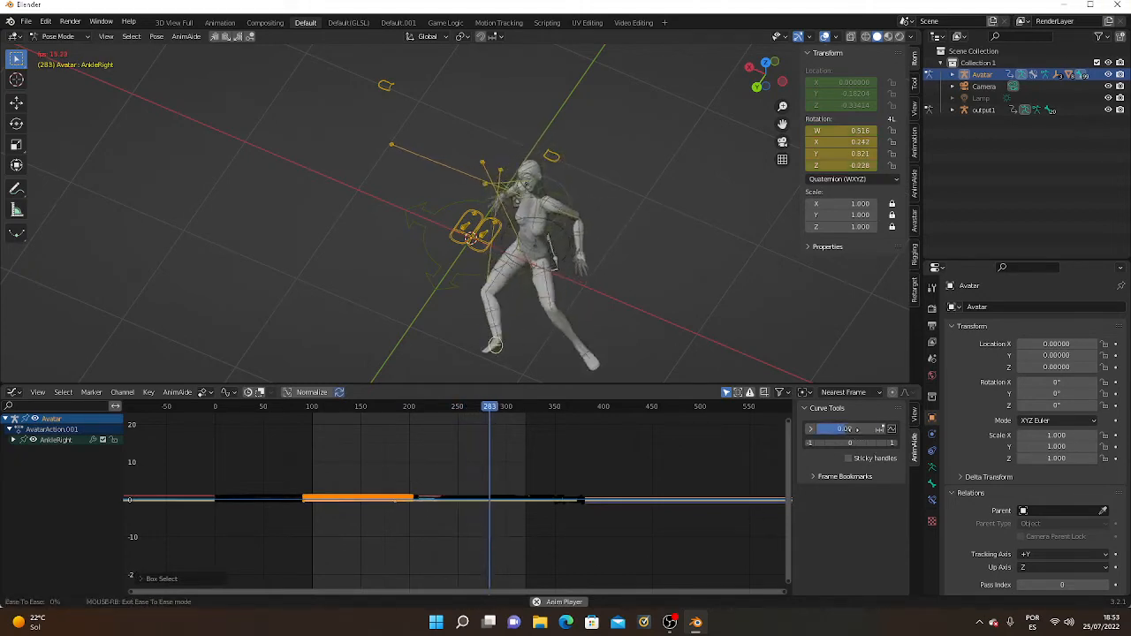
left_click(845, 431)
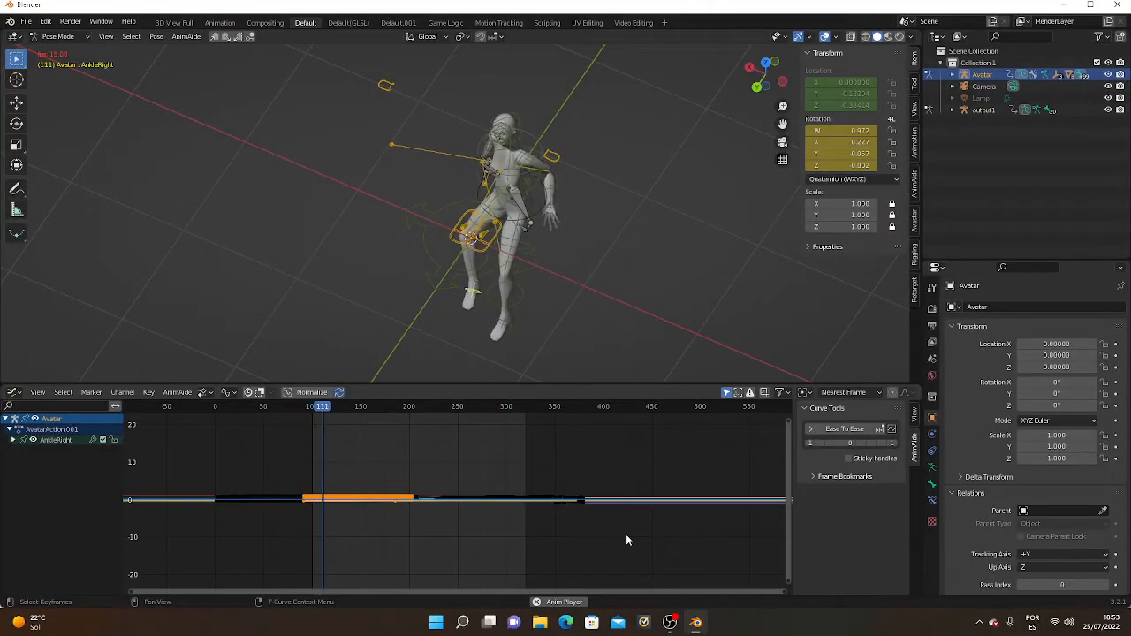
Apply Ease To Ease to the right ankle's keyframes from about frame 280 to 347.
left_click(512, 486)
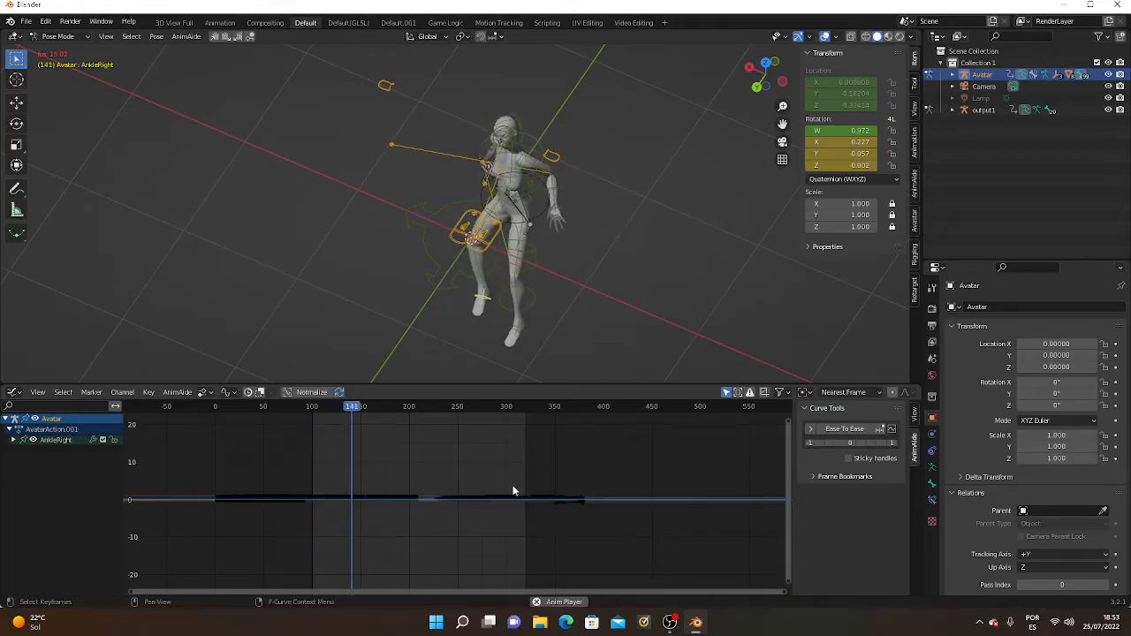
left_click_drag(488, 490, 551, 528)
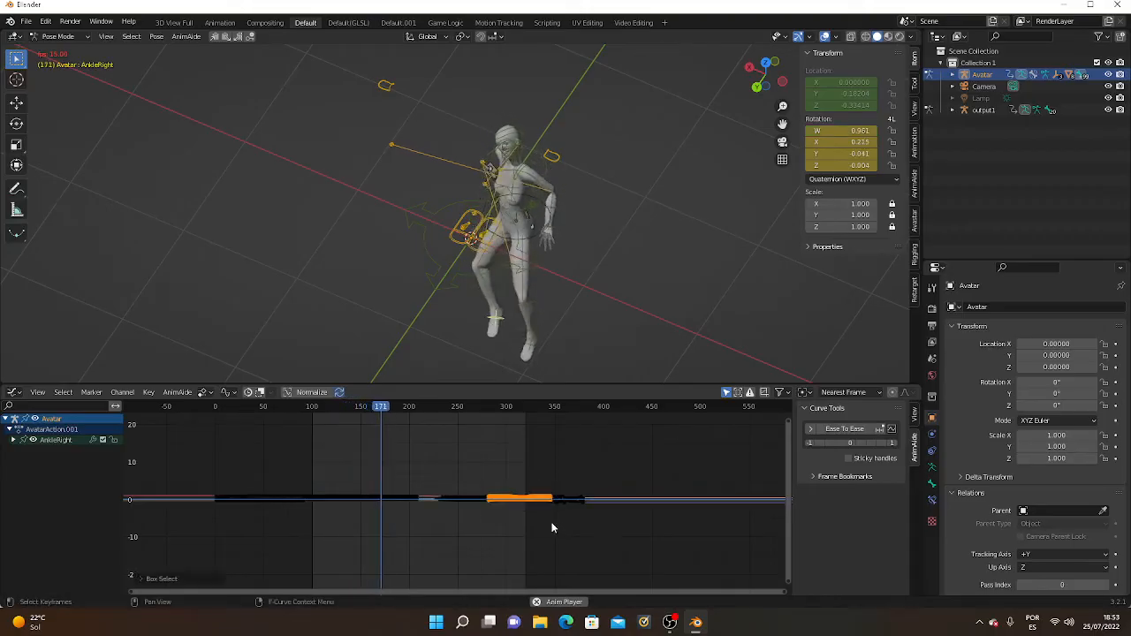
left_click(854, 429)
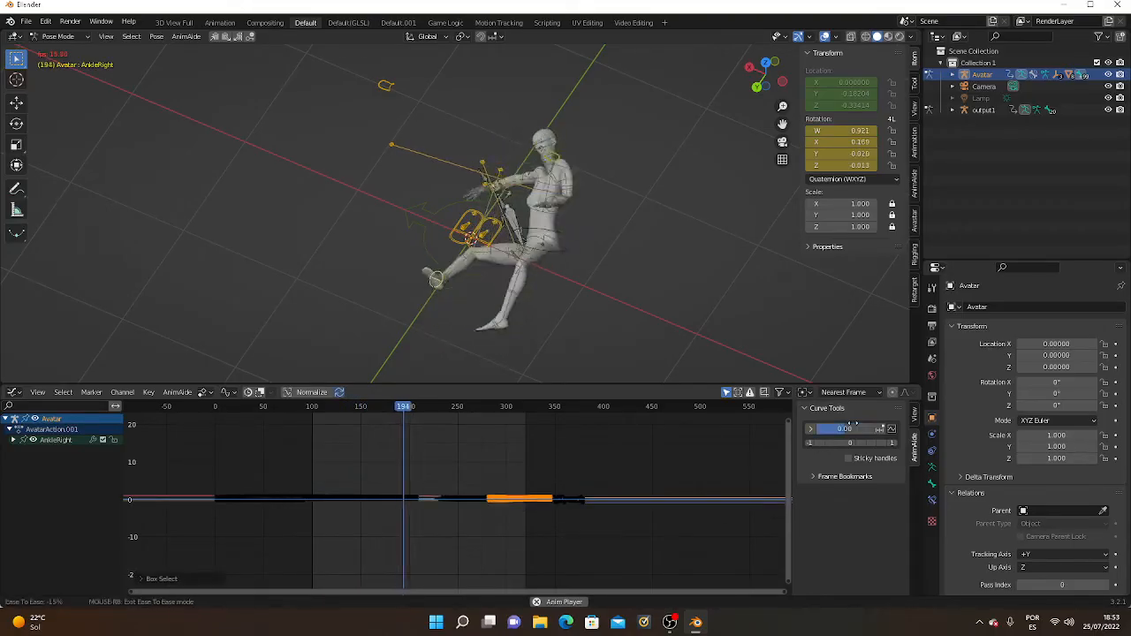
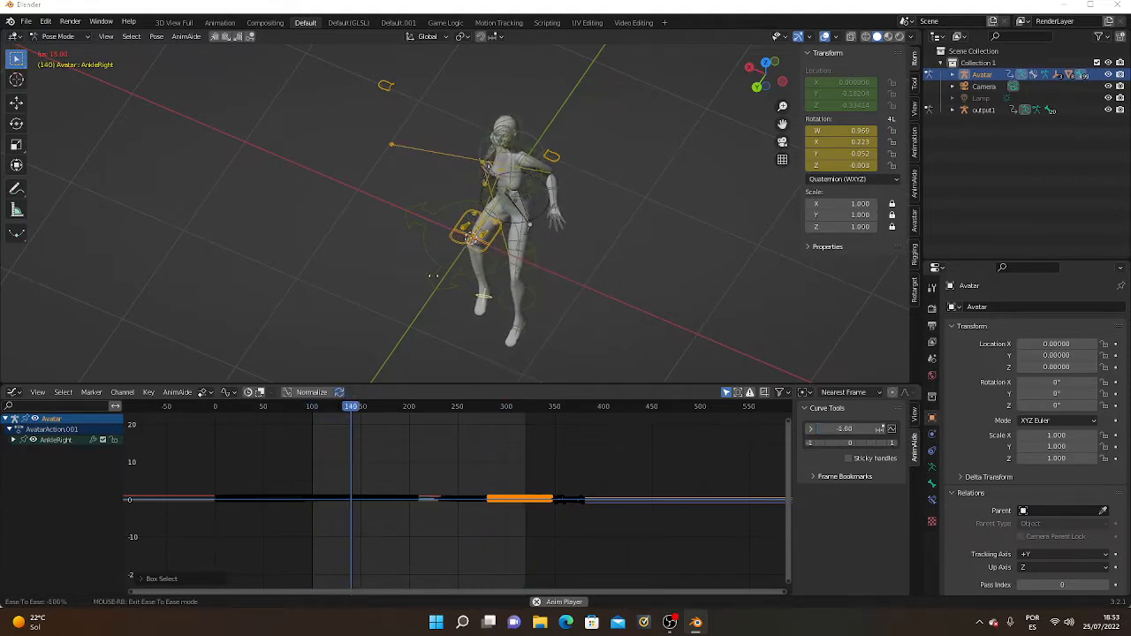
Switch the avatar to Object Mode and examine its motion from several angles during playback.
left_click(58, 36)
left_click(65, 51)
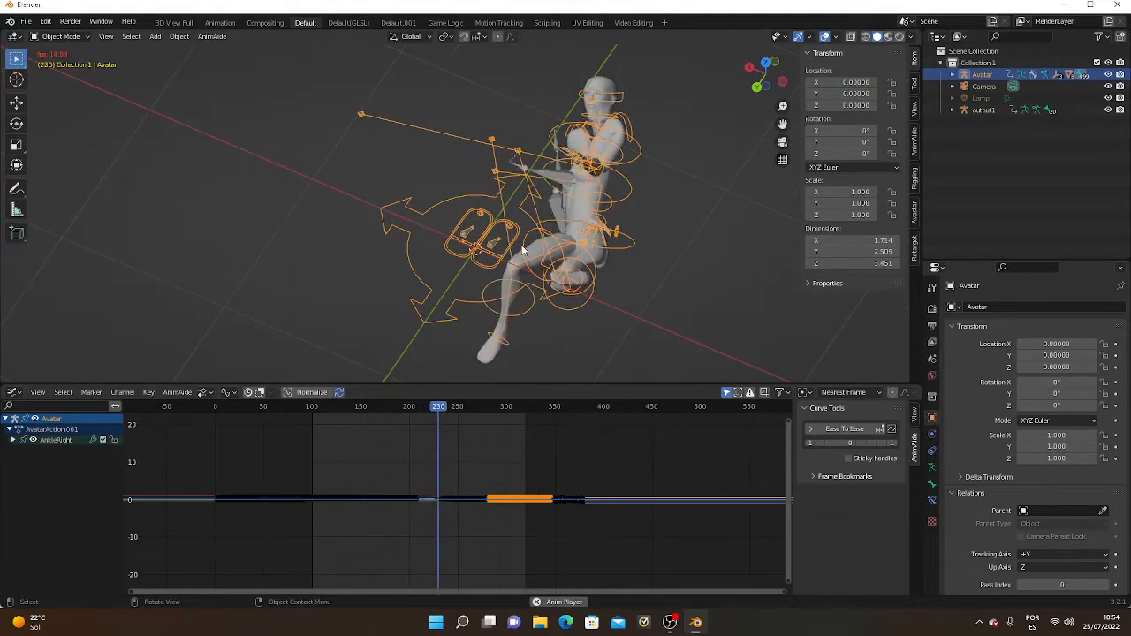
middle_click_drag(468, 254, 555, 260)
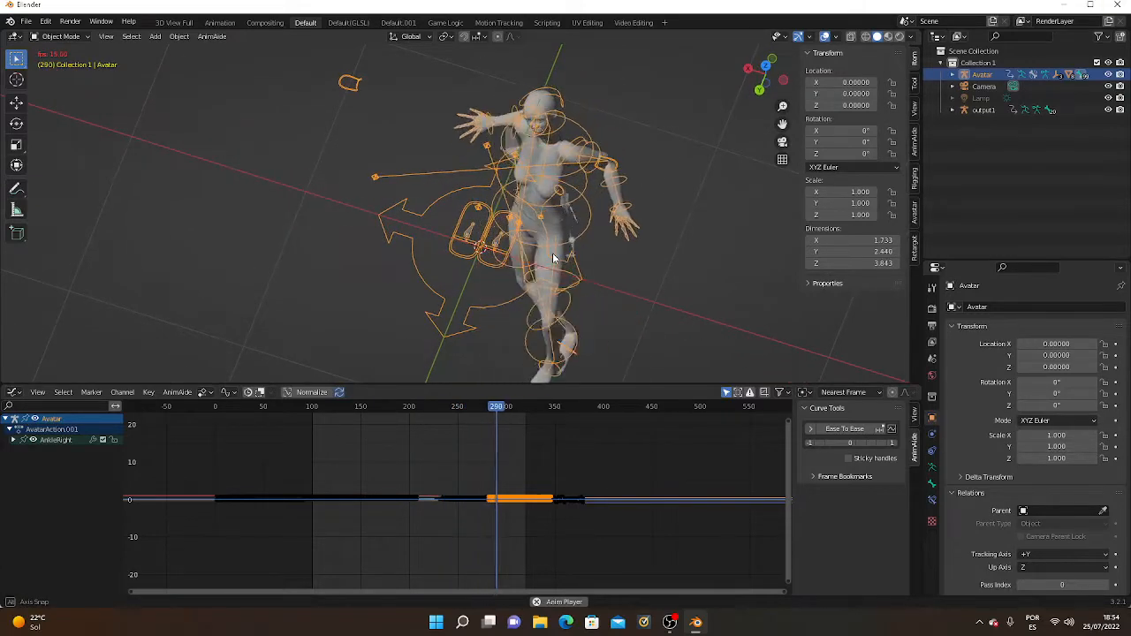
middle_click_drag(553, 255, 554, 268)
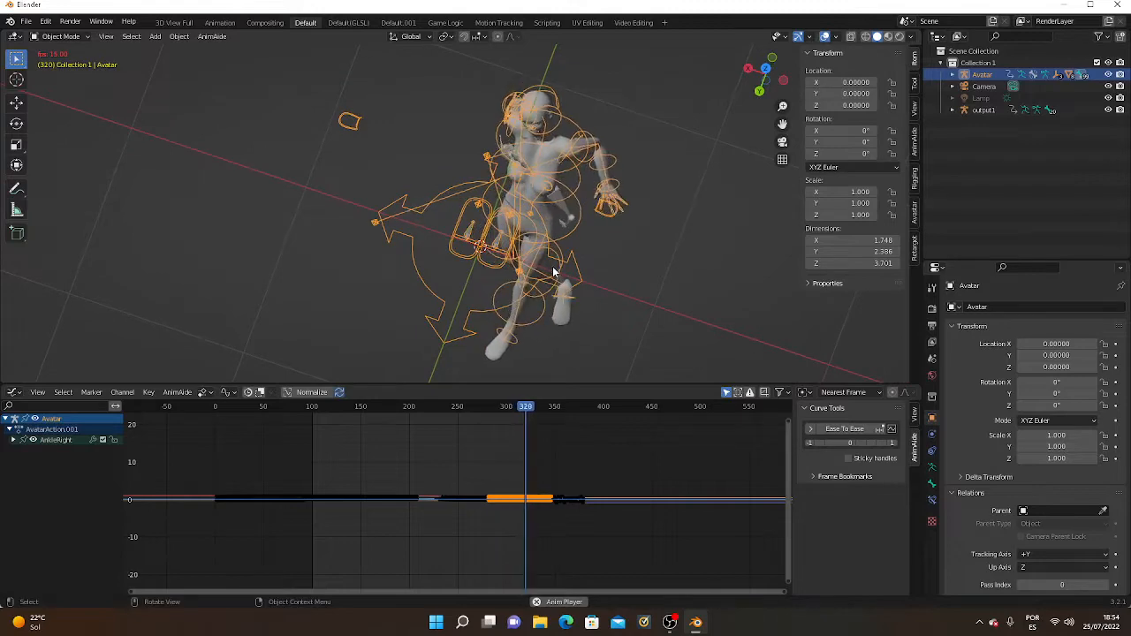
scroll(553, 267, "down", 2)
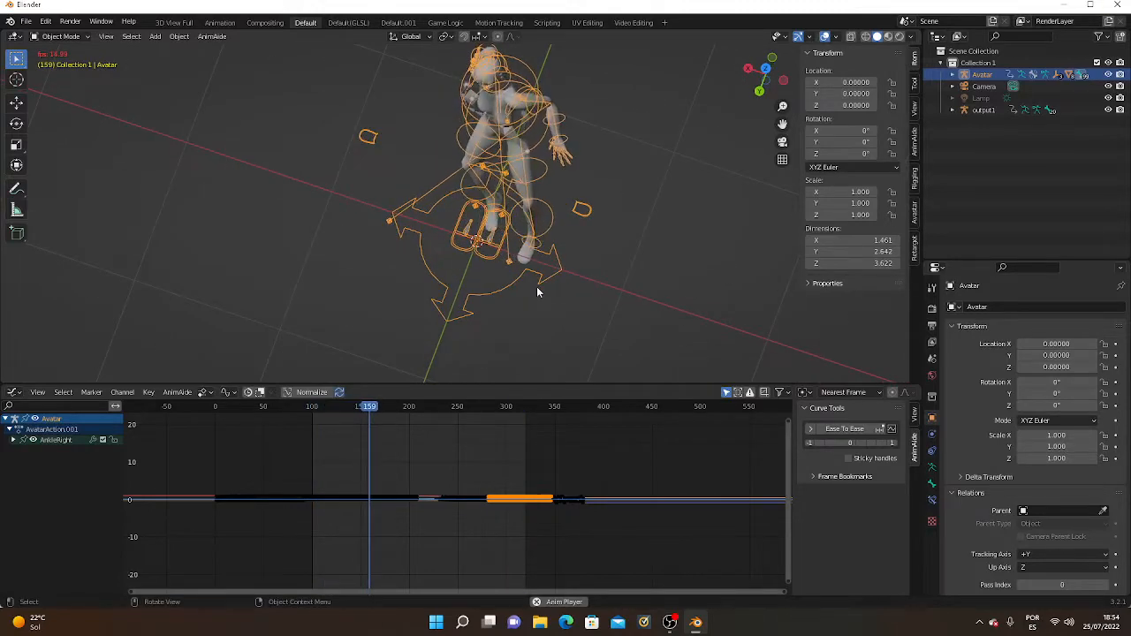
middle_click_drag(538, 290, 586, 254)
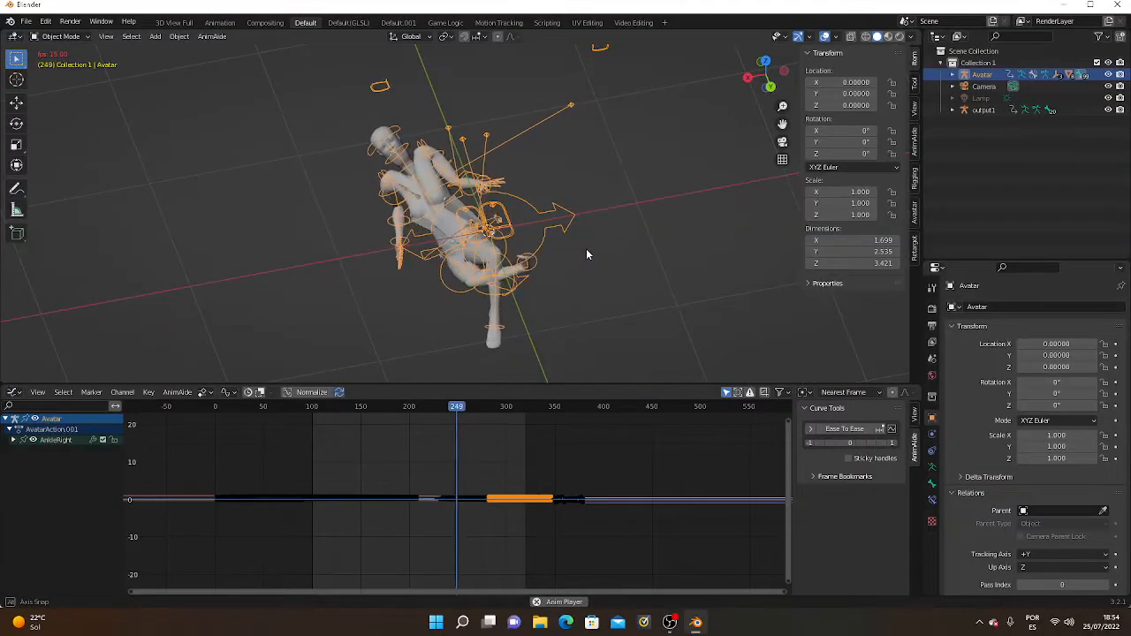
middle_click_drag(586, 250, 586, 293)
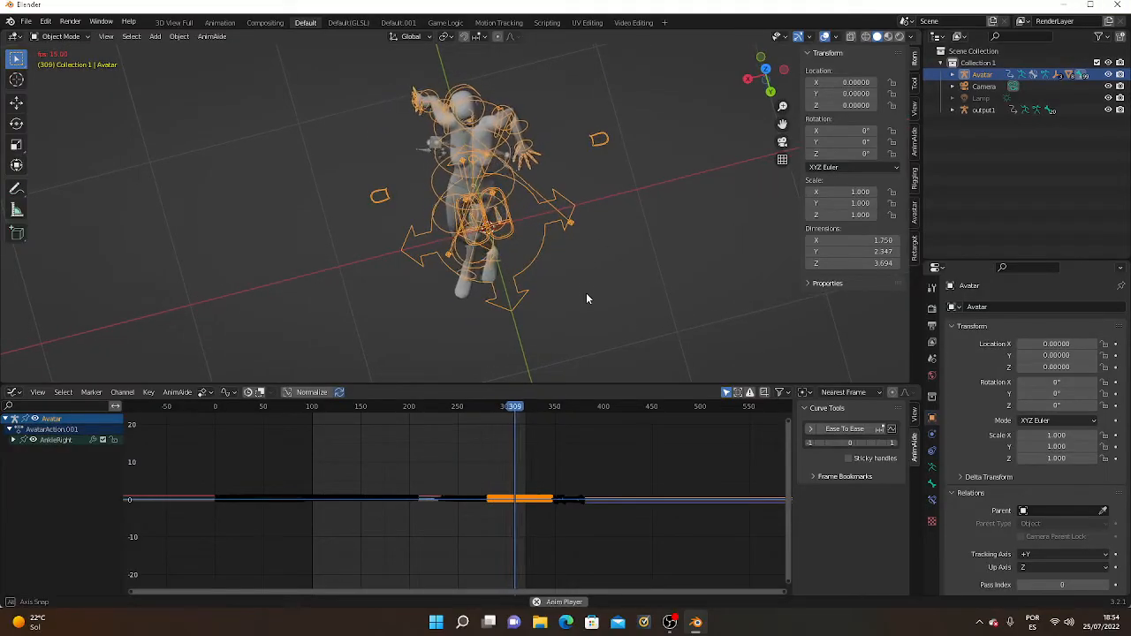
middle_click_drag(586, 298, 588, 245)
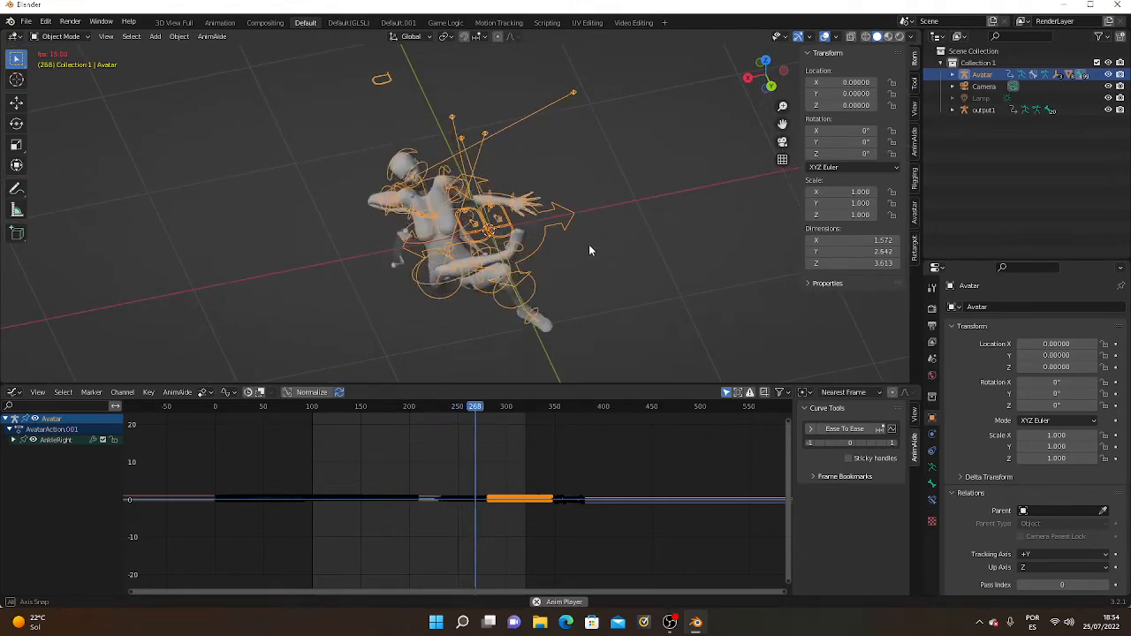
middle_click_drag(589, 247, 587, 272)
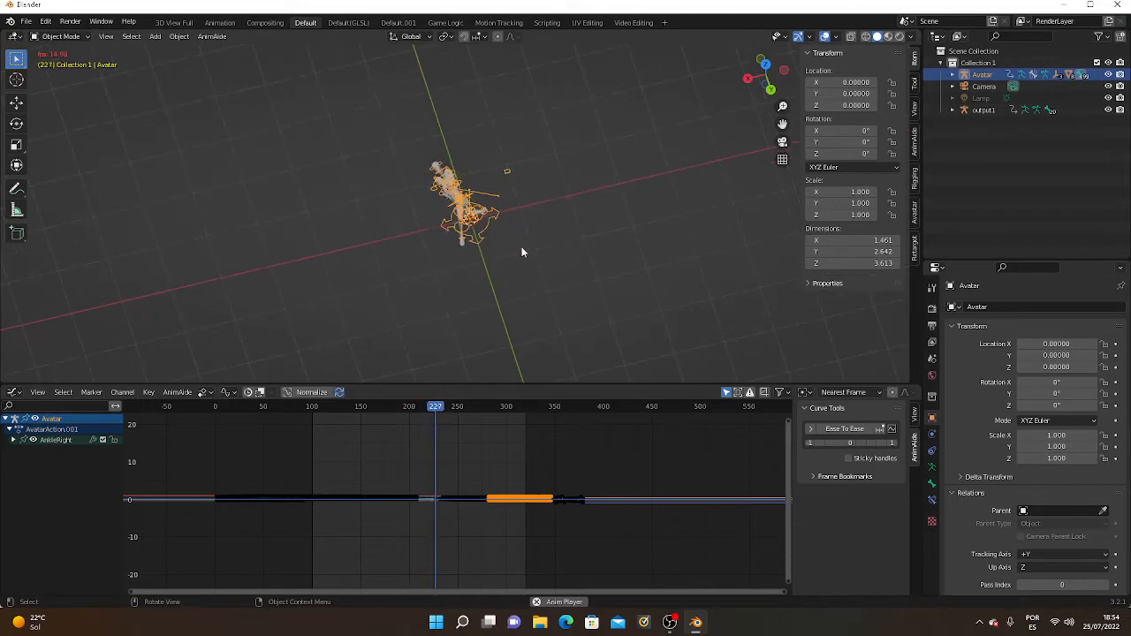
Examine the bone constraints on the avatar's right ankle.
left_click(55, 38)
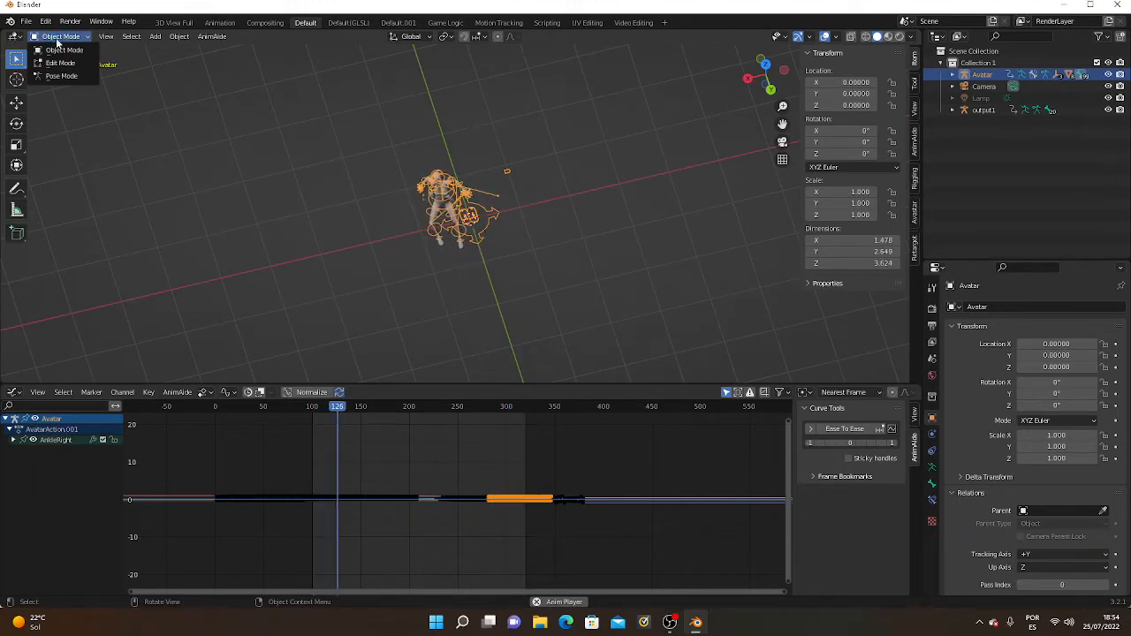
left_click(60, 51)
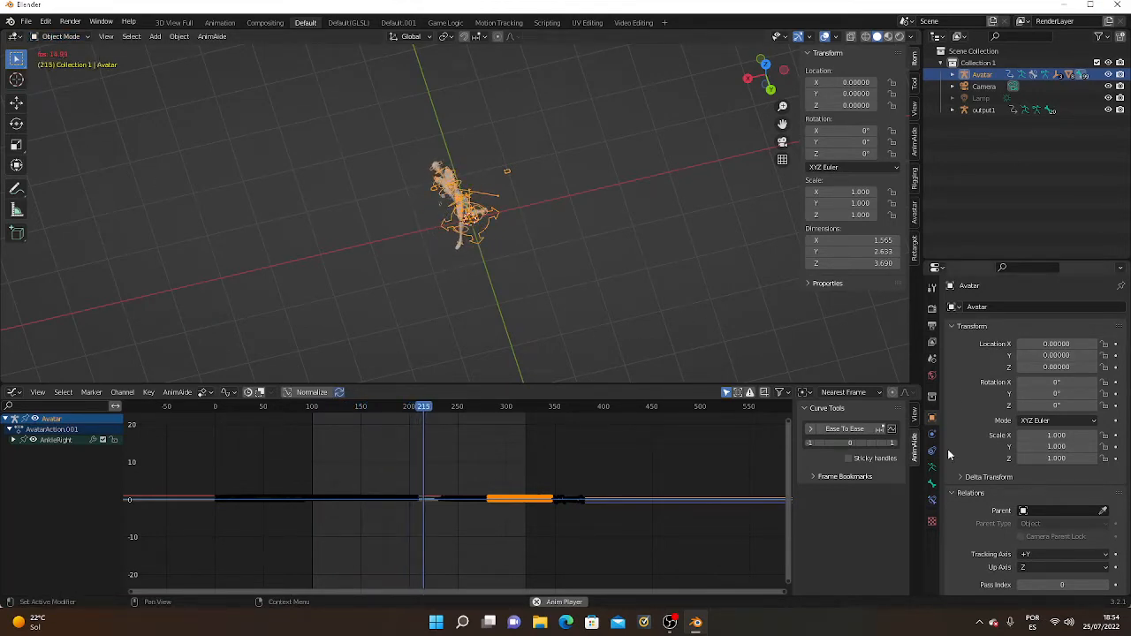
left_click(933, 500)
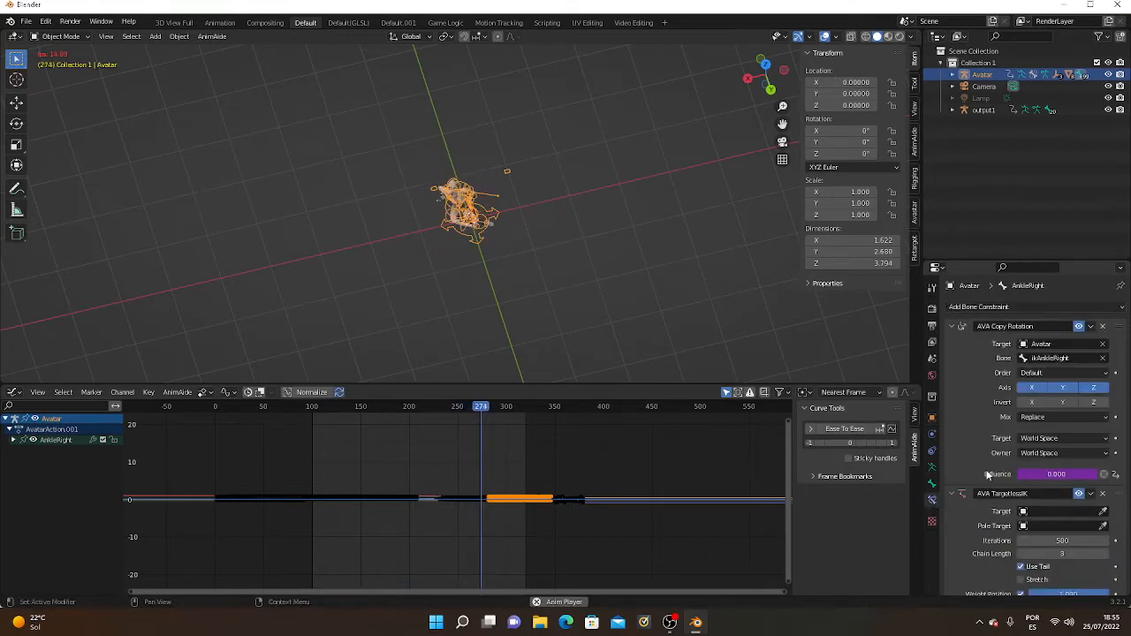
scroll(988, 476, "down", 3)
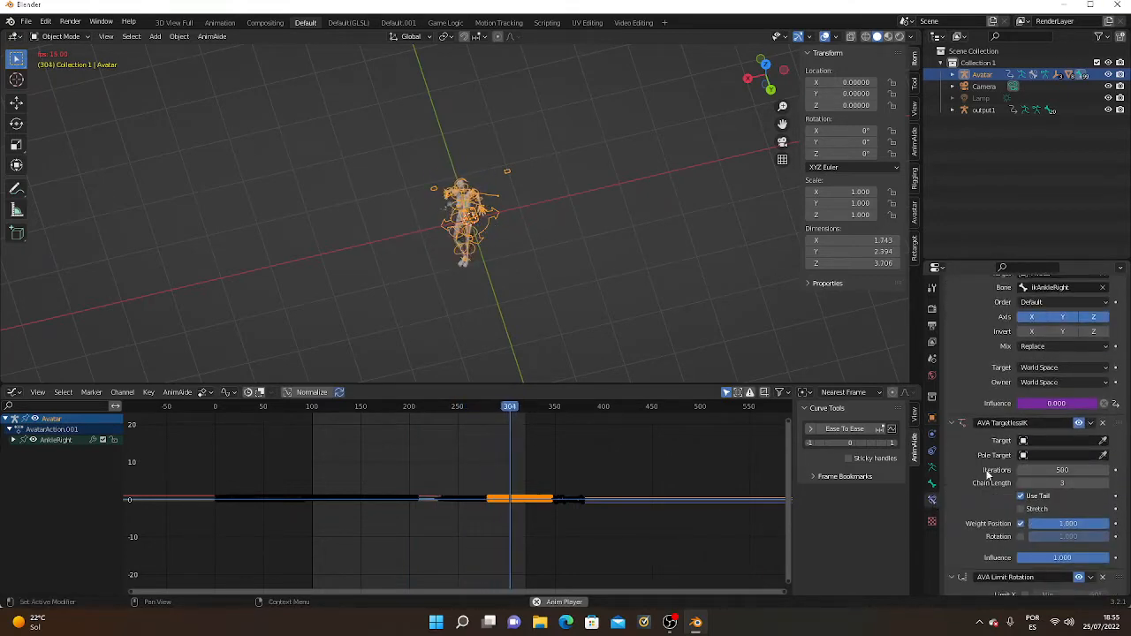
scroll(988, 476, "down", 3)
scroll(988, 475, "up", 6)
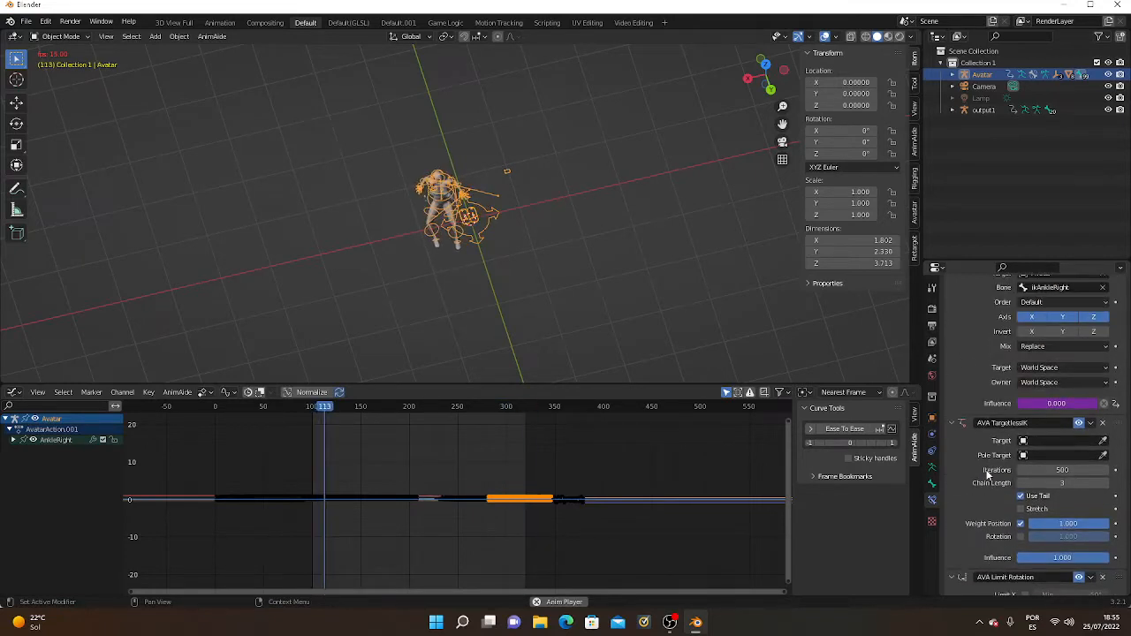
scroll(452, 236, "up", 5)
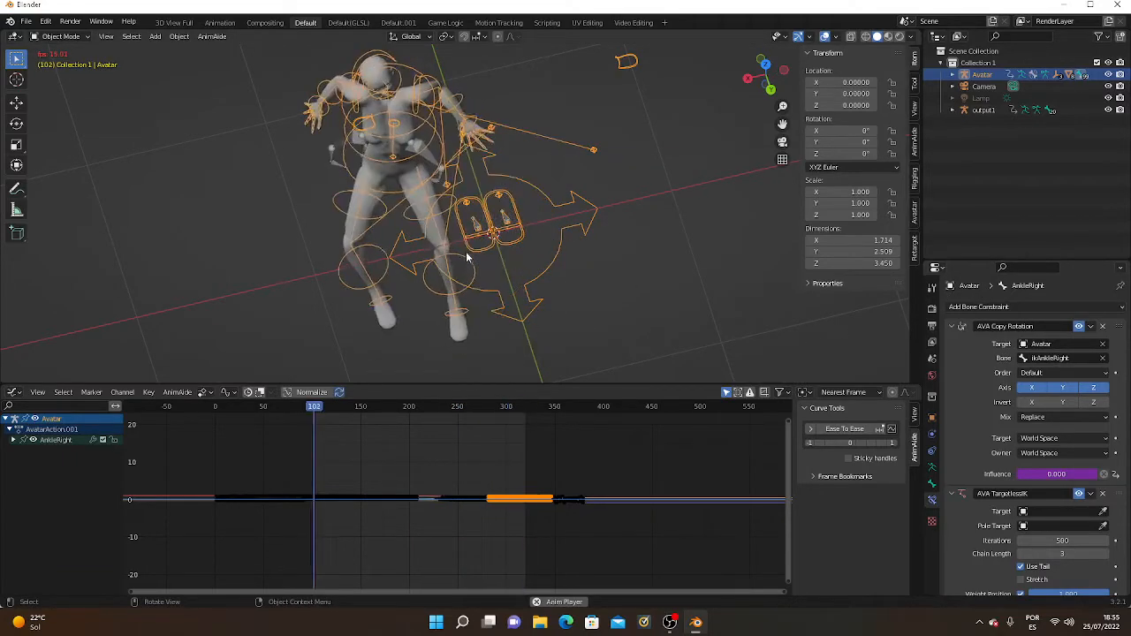
left_click(387, 198)
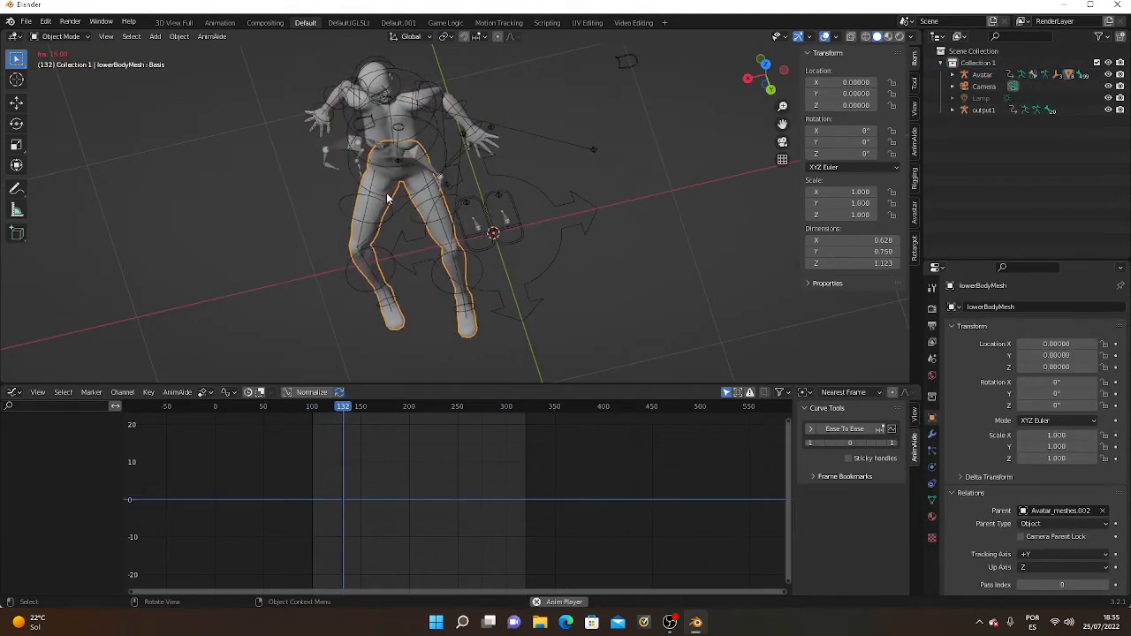
left_click(389, 200)
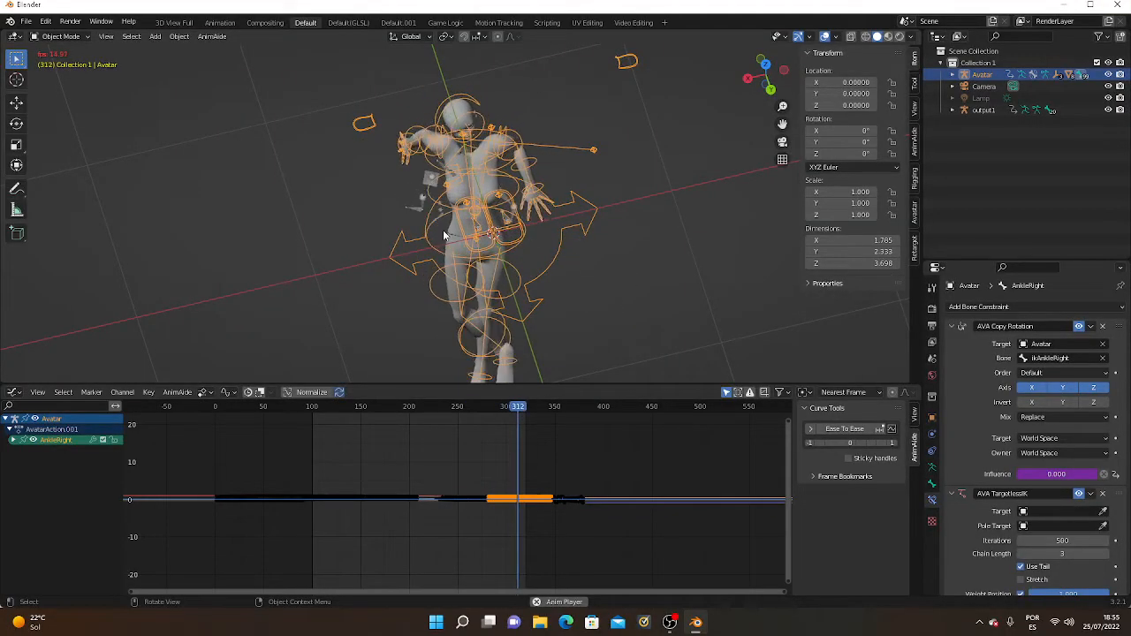
right_click(531, 220)
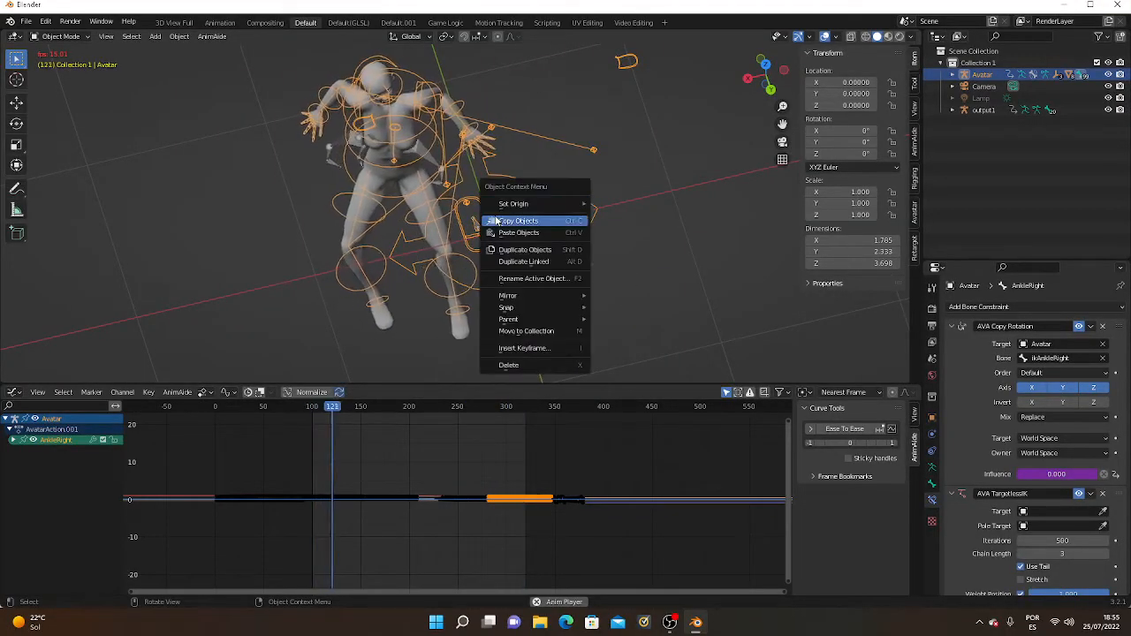
mouse_move(548, 204)
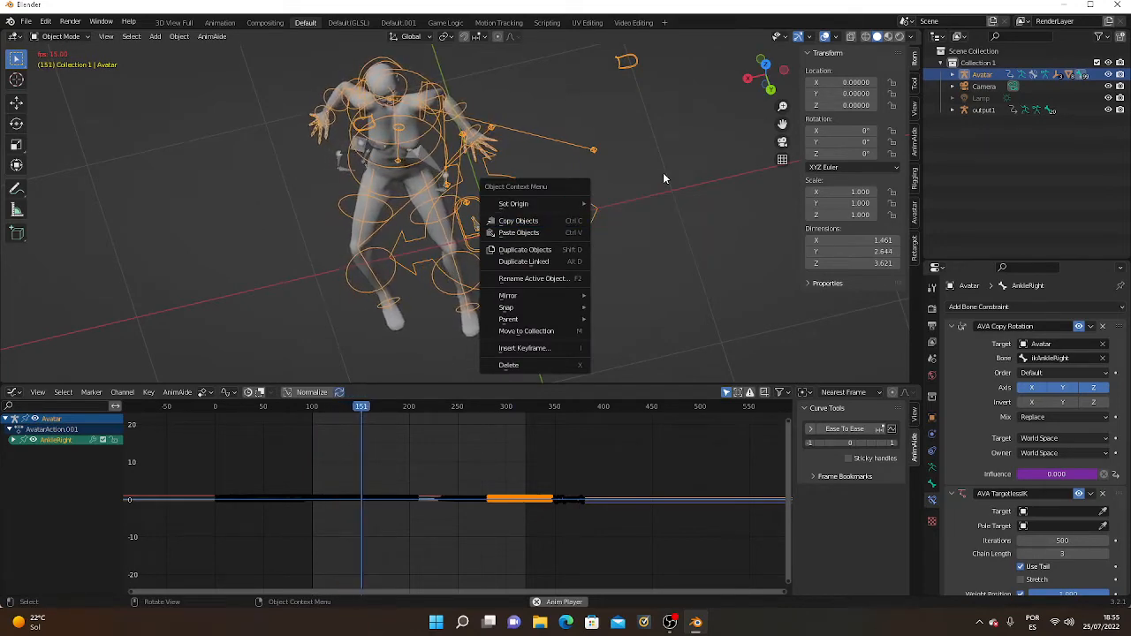
key("Escape")
middle_click_drag(665, 179, 510, 183)
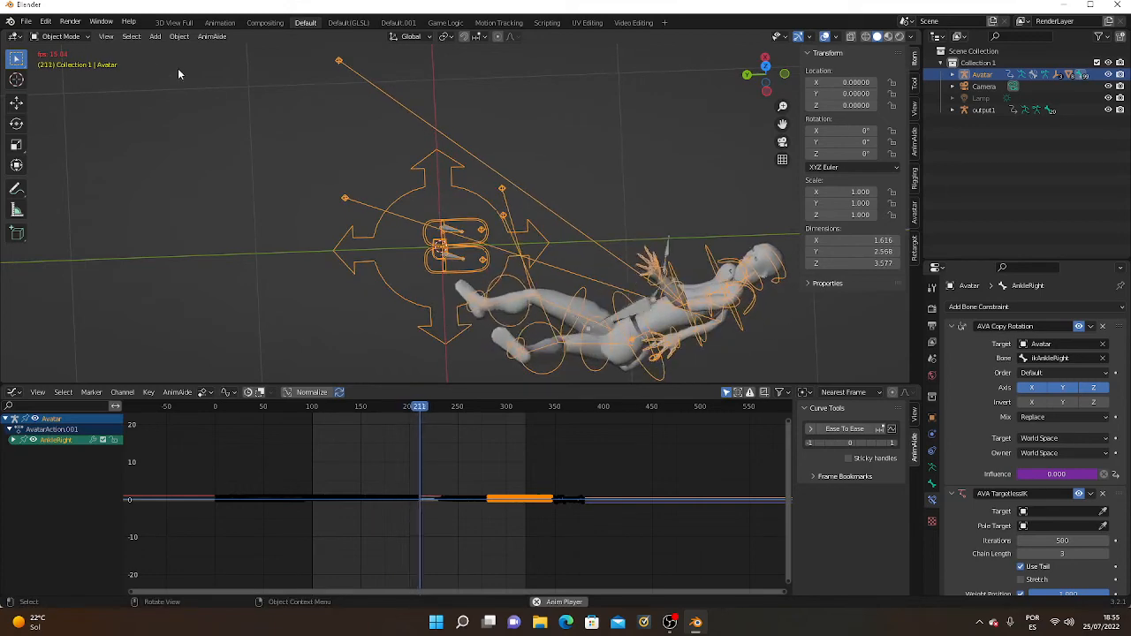
Enter Edit Mode on the avatar's armature and select its COG bone.
left_click(62, 62)
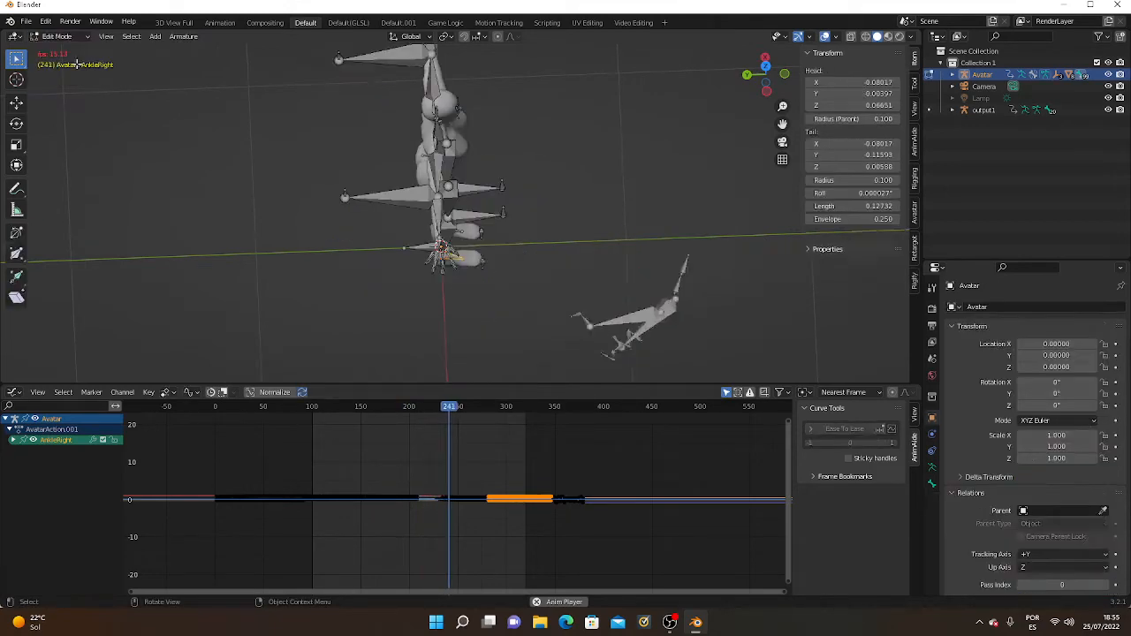
scroll(433, 232, "up", 4)
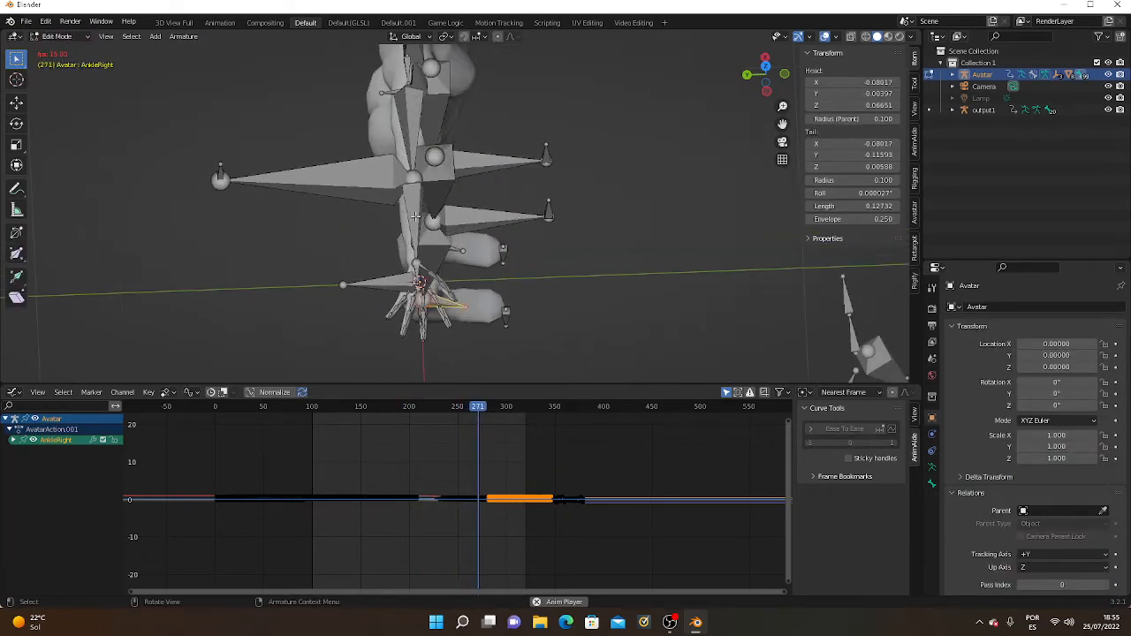
middle_click_drag(381, 214, 571, 224)
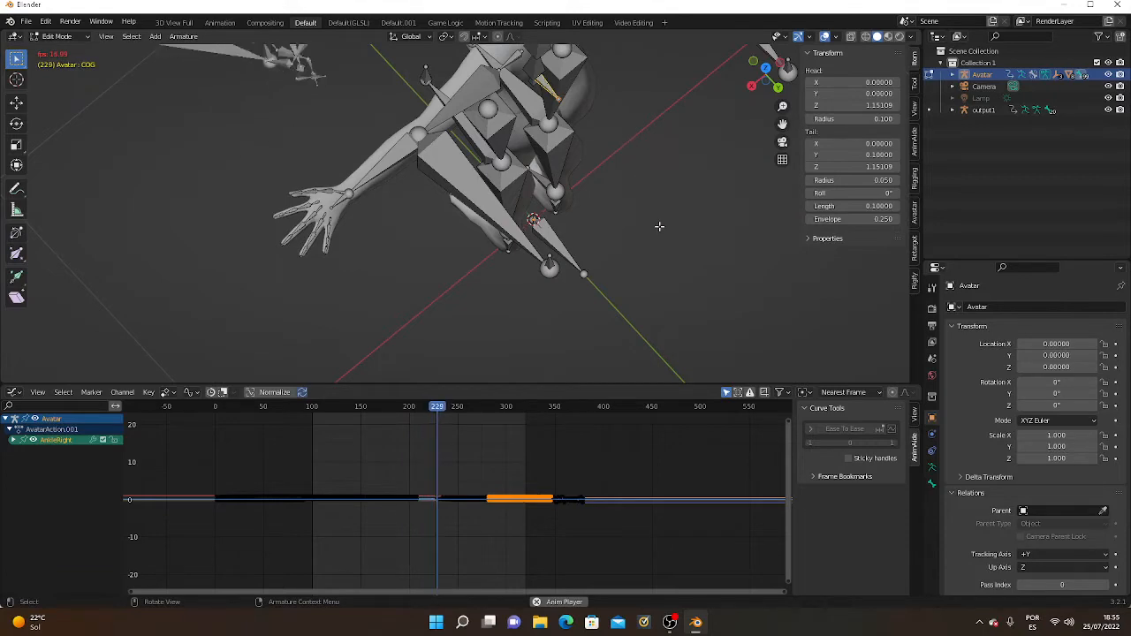
Return the avatar to Object Mode and check the COG bone's properties and constraints.
left_click(56, 36)
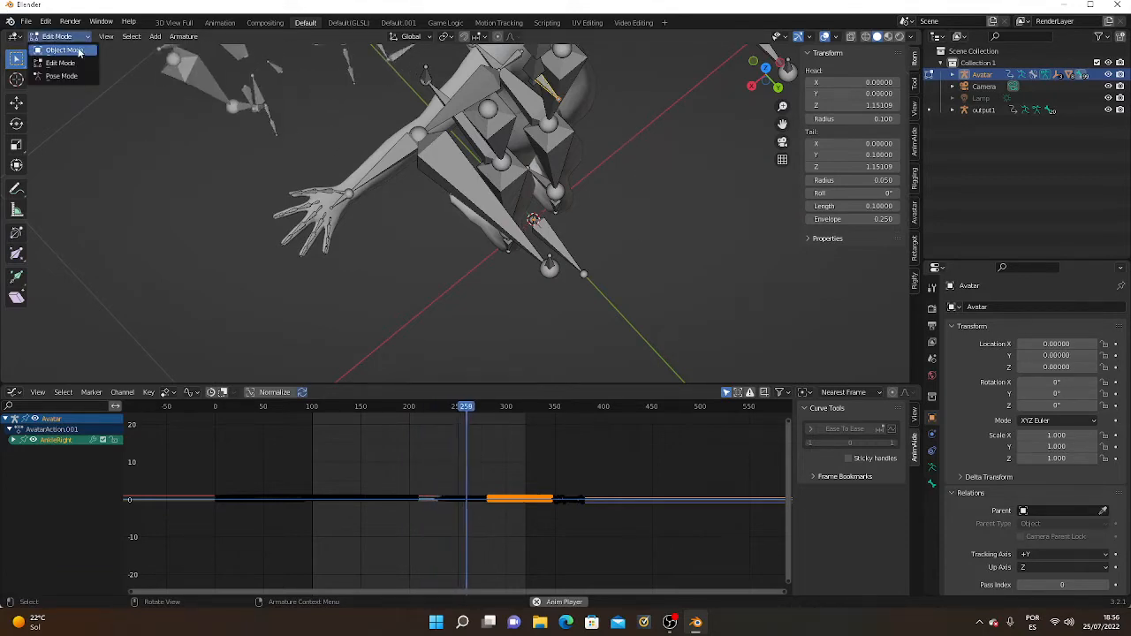
left_click(77, 50)
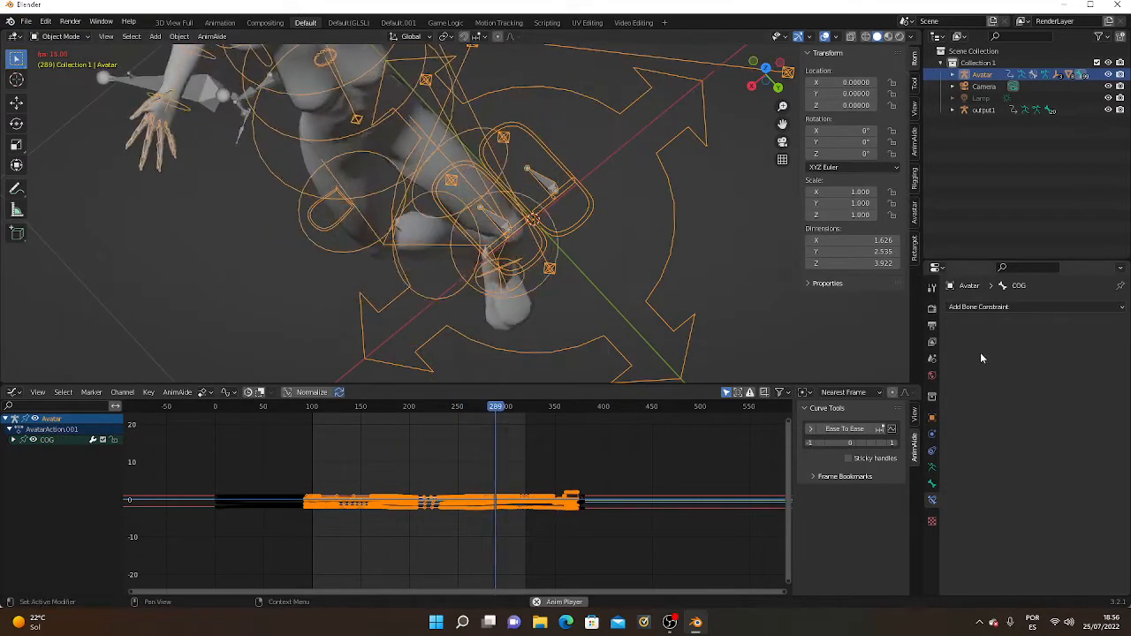
left_click(932, 485)
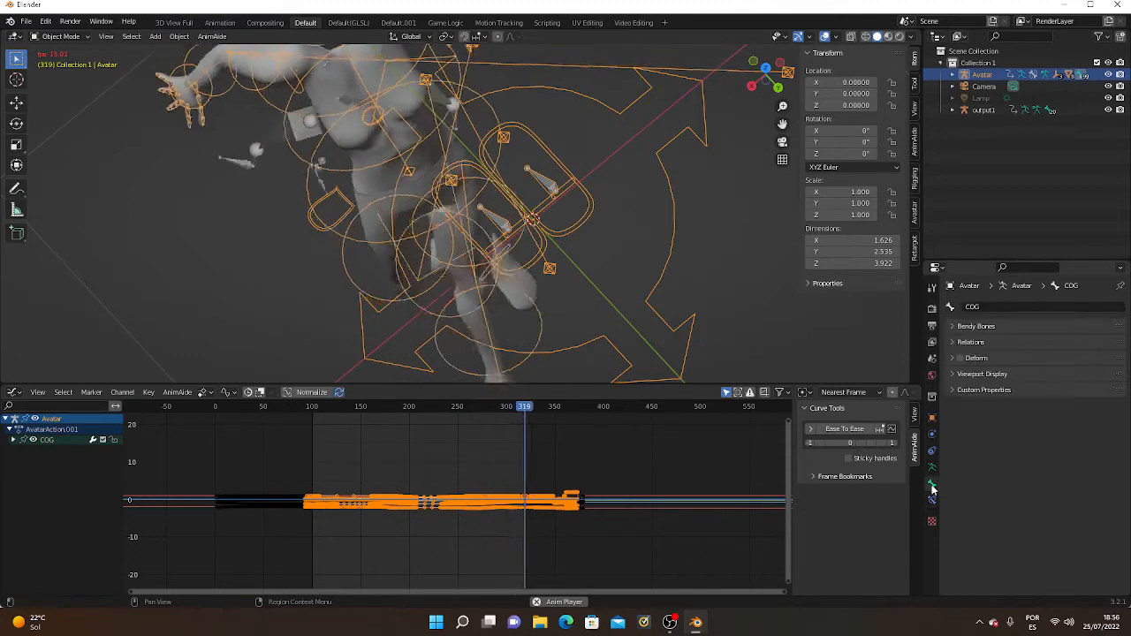
left_click(932, 501)
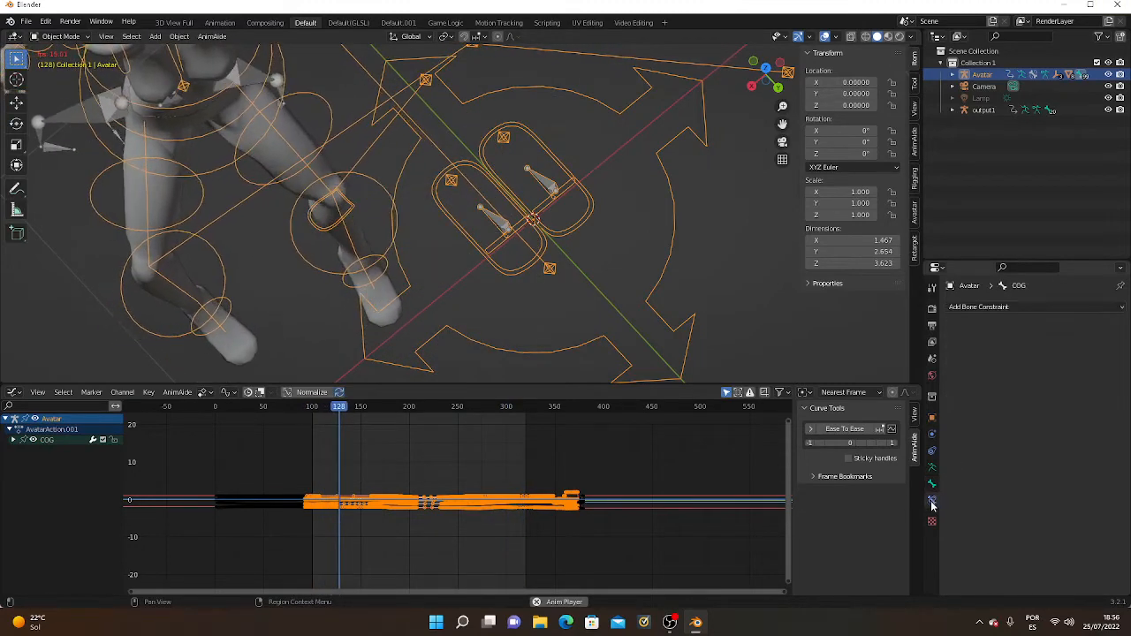
scroll(206, 111, "down", 4)
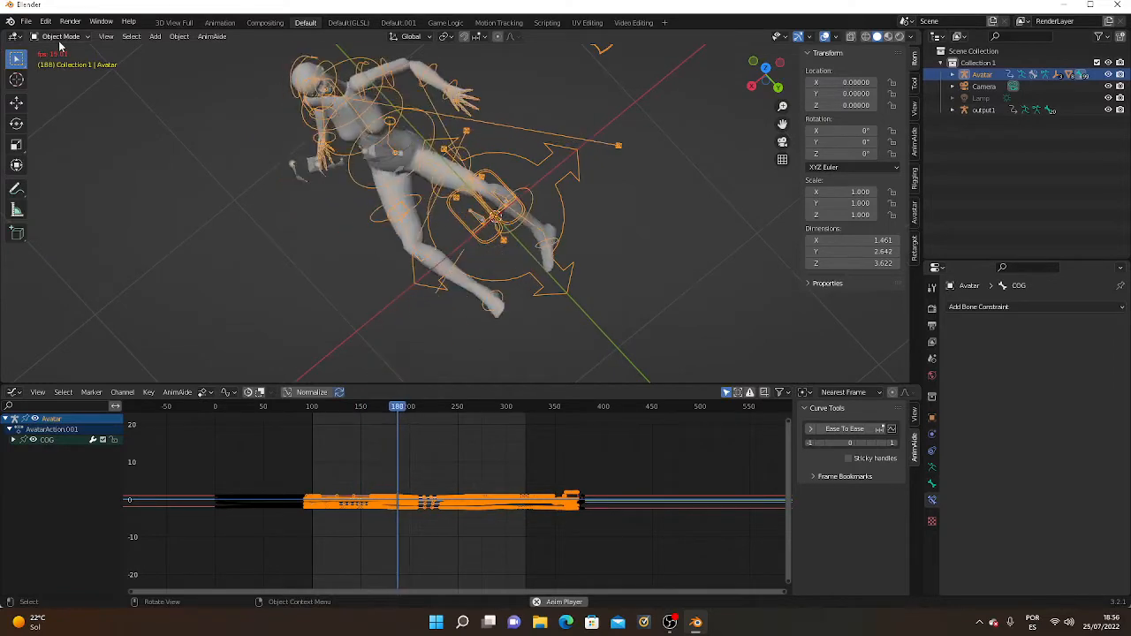
Select all objects in the scene and enter Edit Mode with both the Avatar and output1 armatures.
left_click(131, 36)
left_click(149, 50)
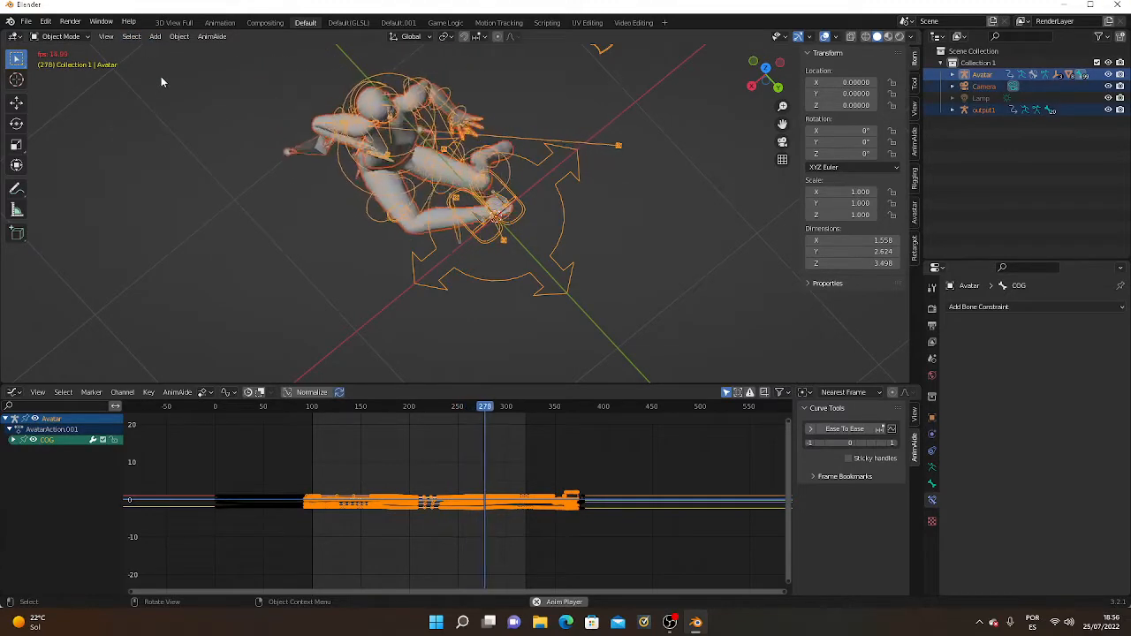
scroll(379, 187, "up", 3)
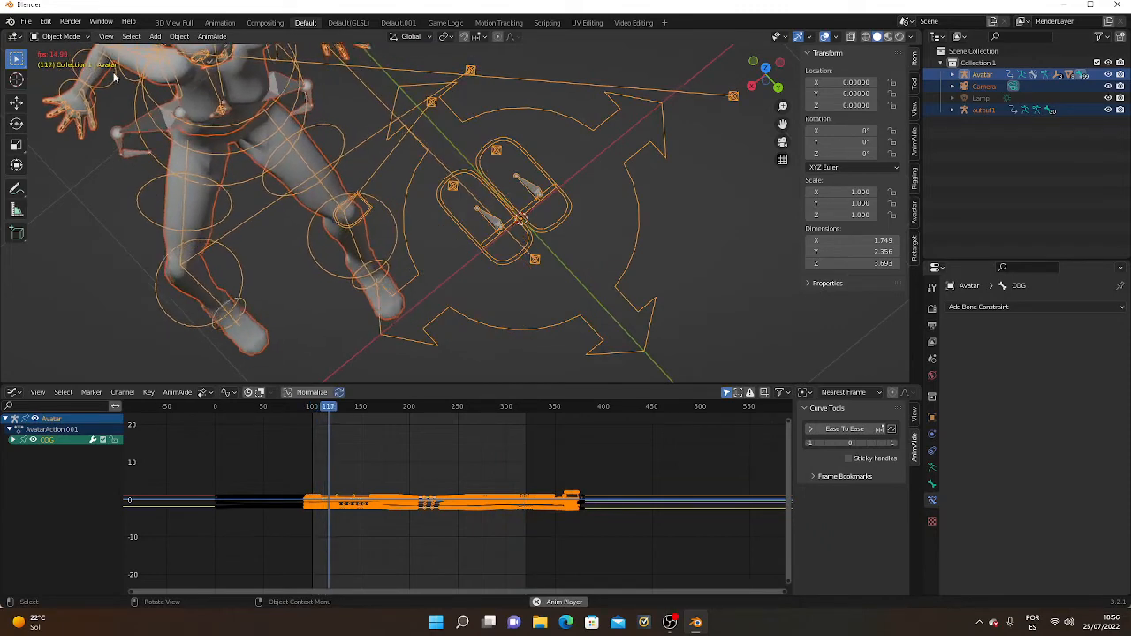
left_click(62, 37)
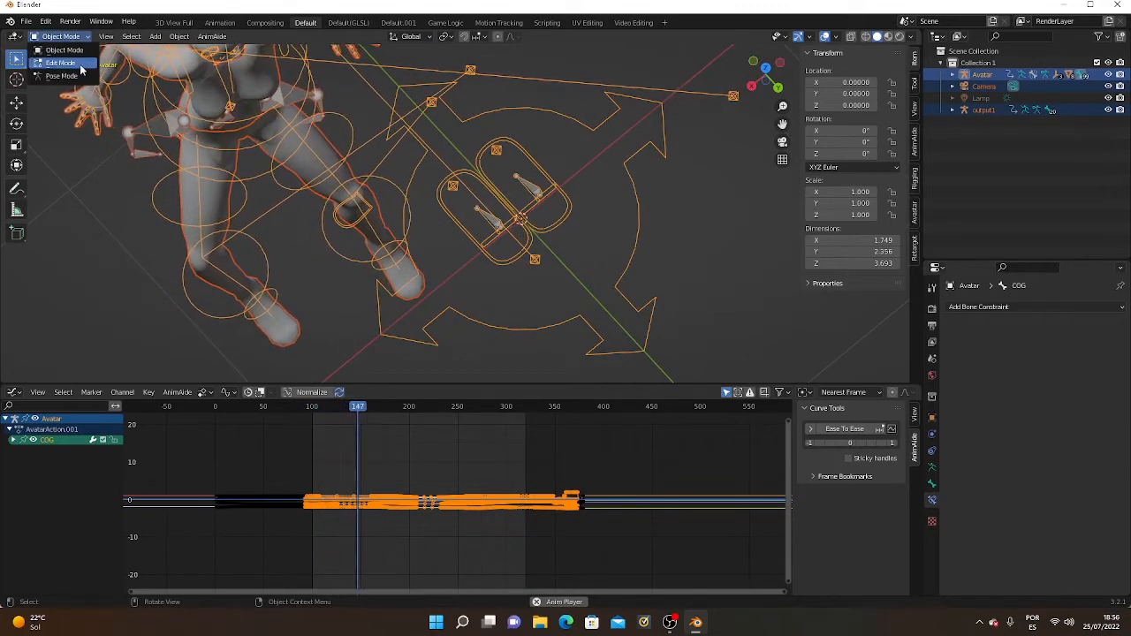
left_click(60, 53)
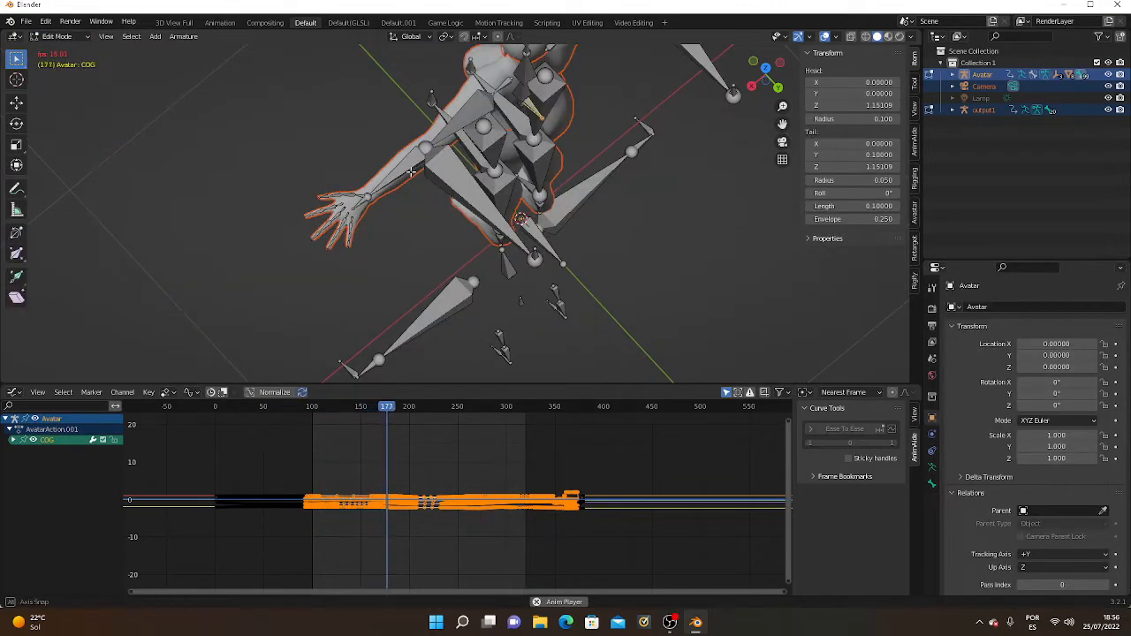
Examine the avatar's Origin, COG and Tinker bones in Edit Mode from several angles.
middle_click_drag(411, 172, 496, 128)
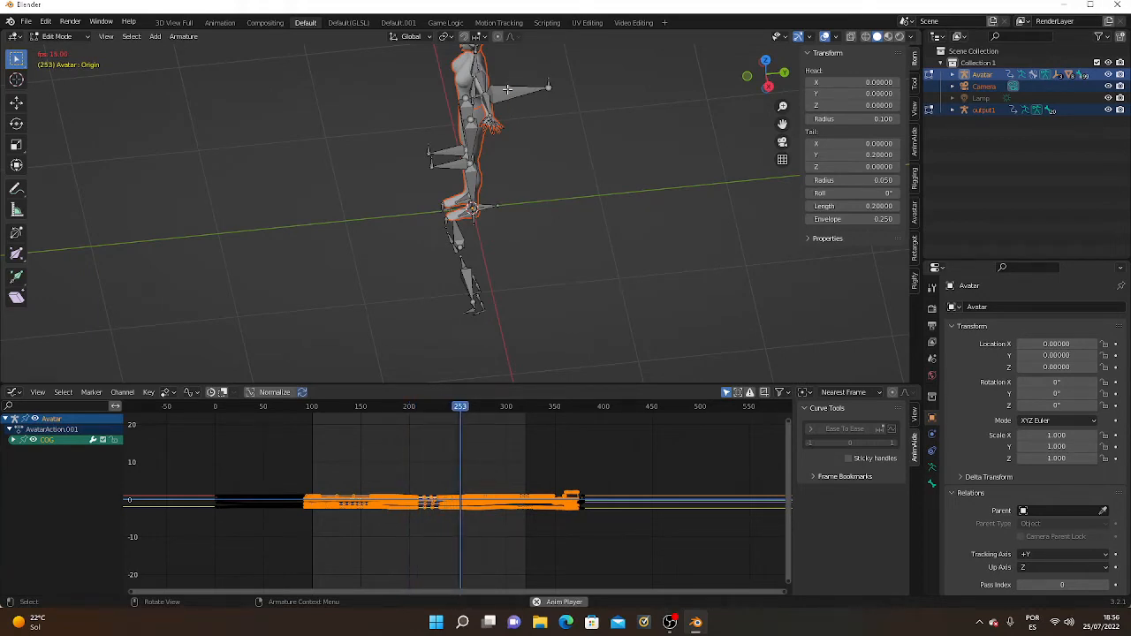
middle_click_drag(556, 109, 503, 121)
middle_click_drag(582, 115, 526, 129)
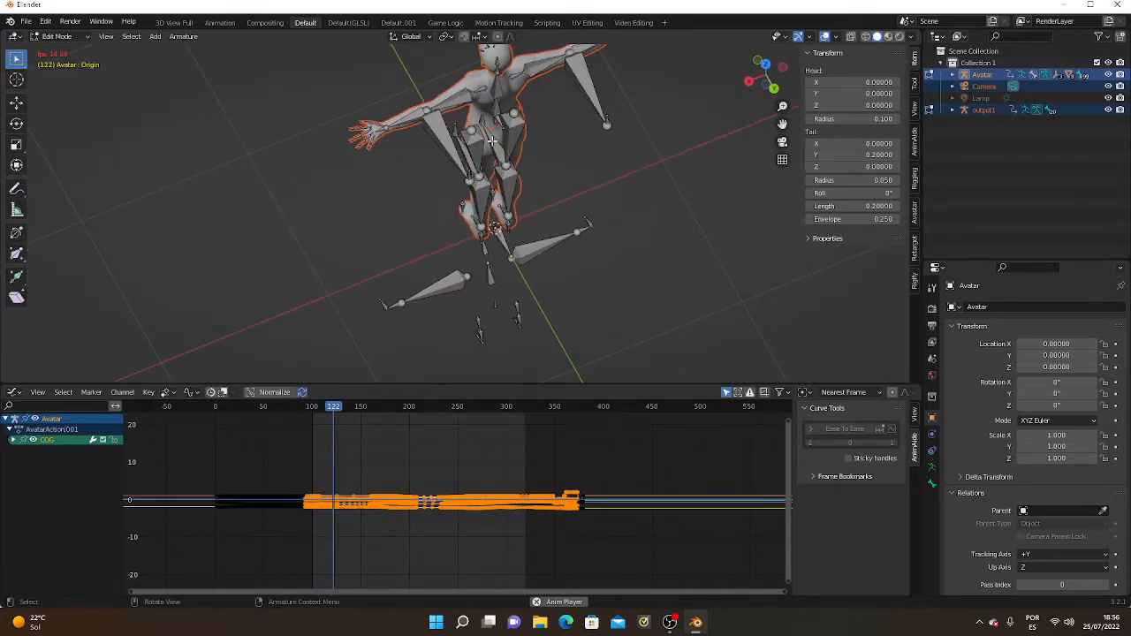
middle_click_drag(500, 136, 460, 133)
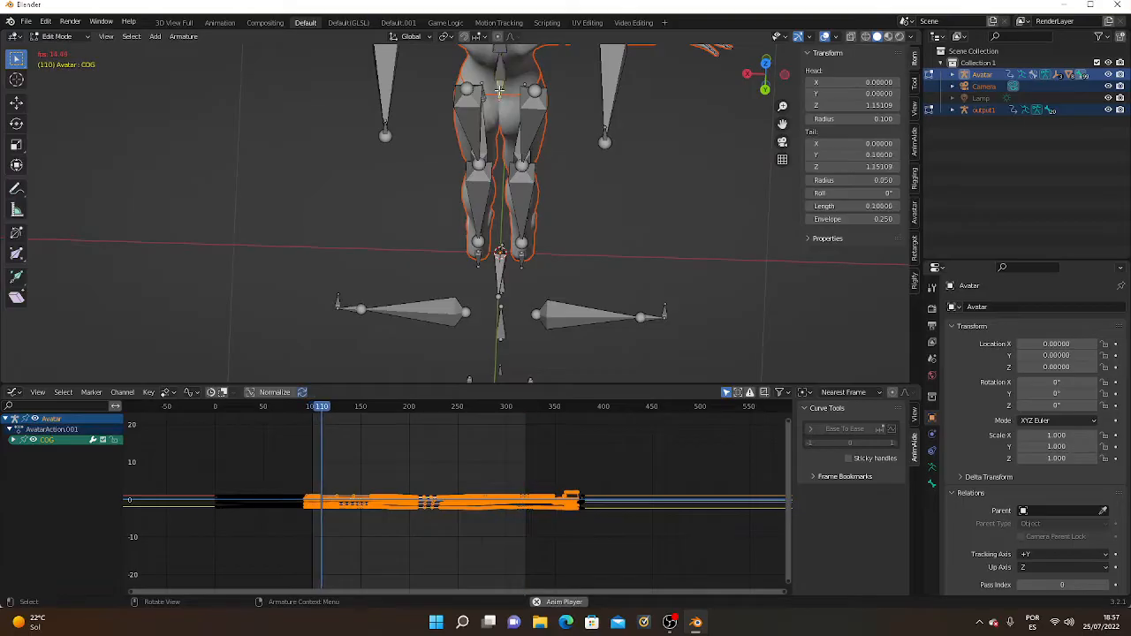
middle_click_drag(491, 108, 541, 106)
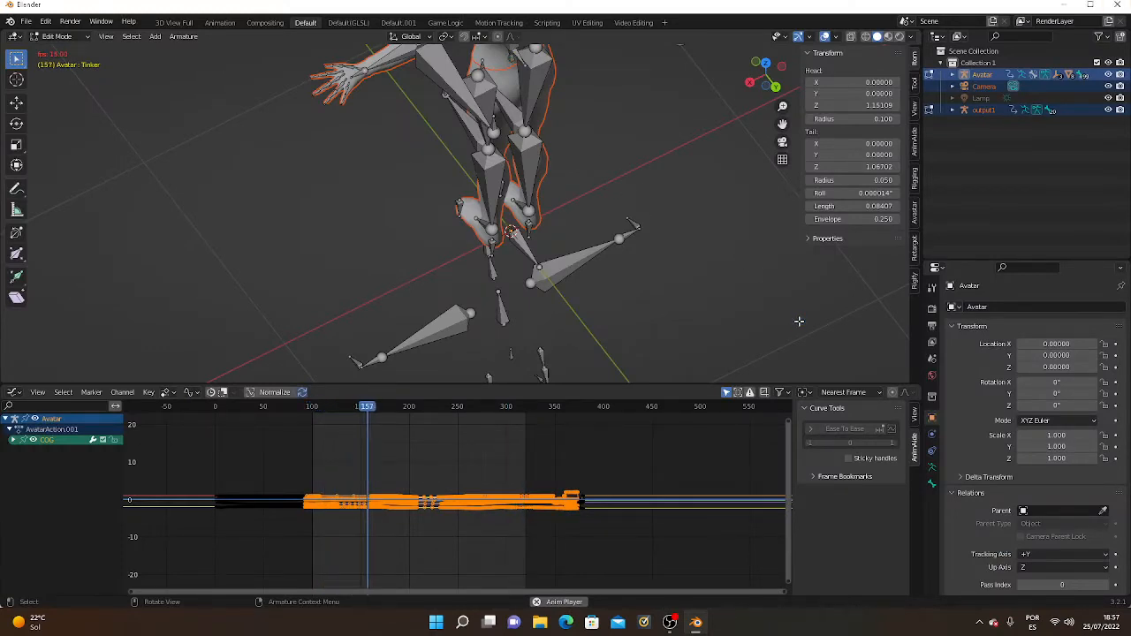
Return to Object Mode and check the Tinker bone's constraints and the constraint types available for it.
left_click(84, 51)
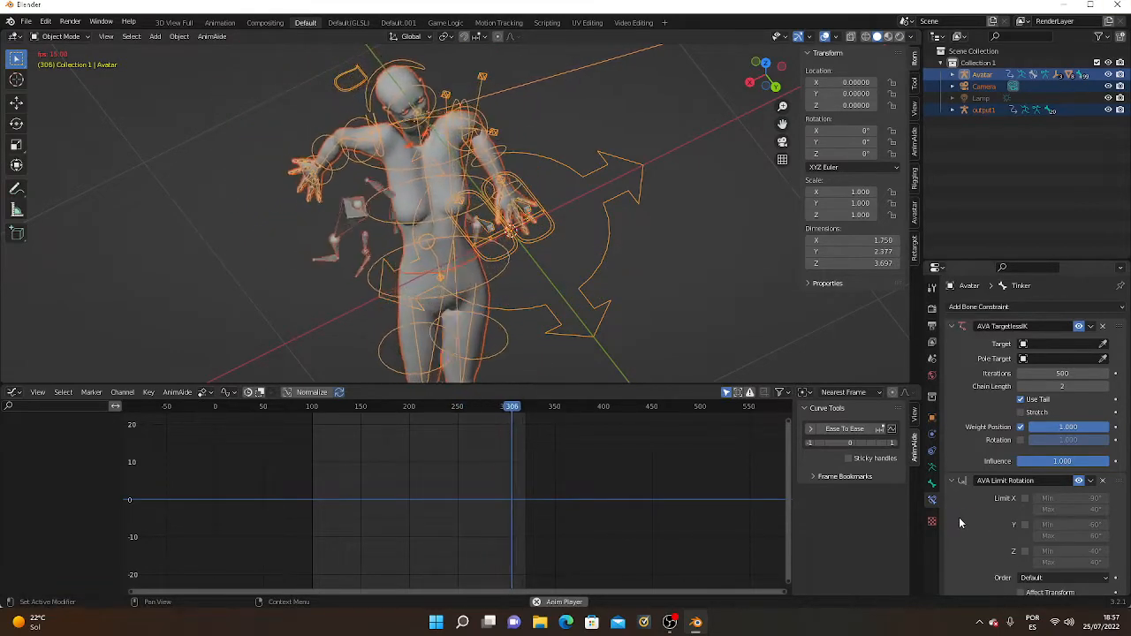
scroll(959, 523, "down", 2)
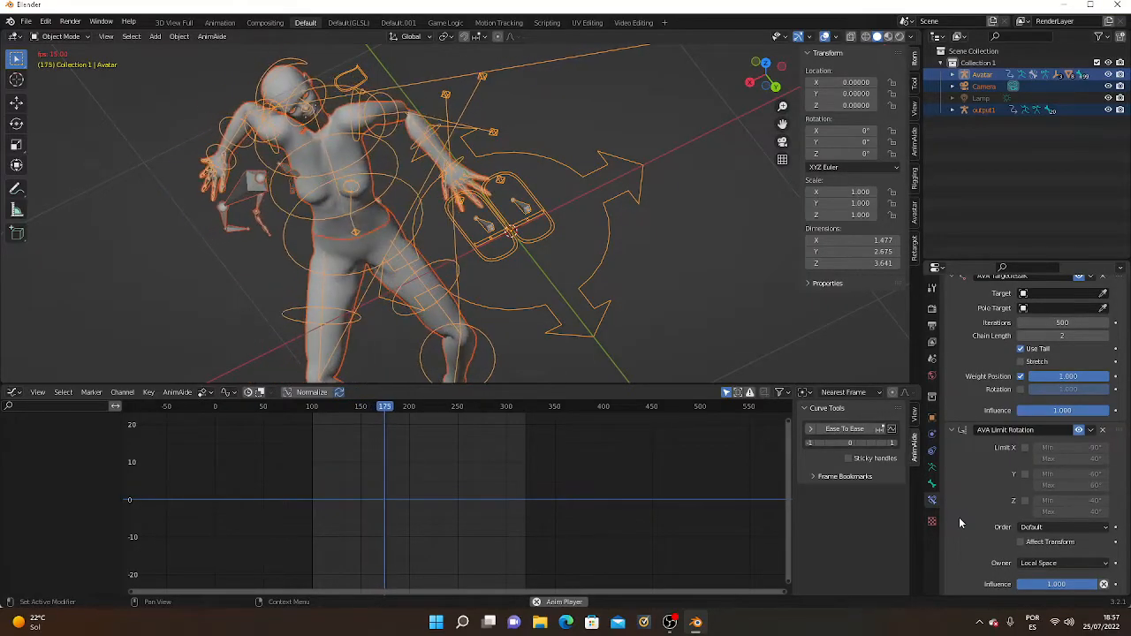
scroll(959, 524, "up", 2)
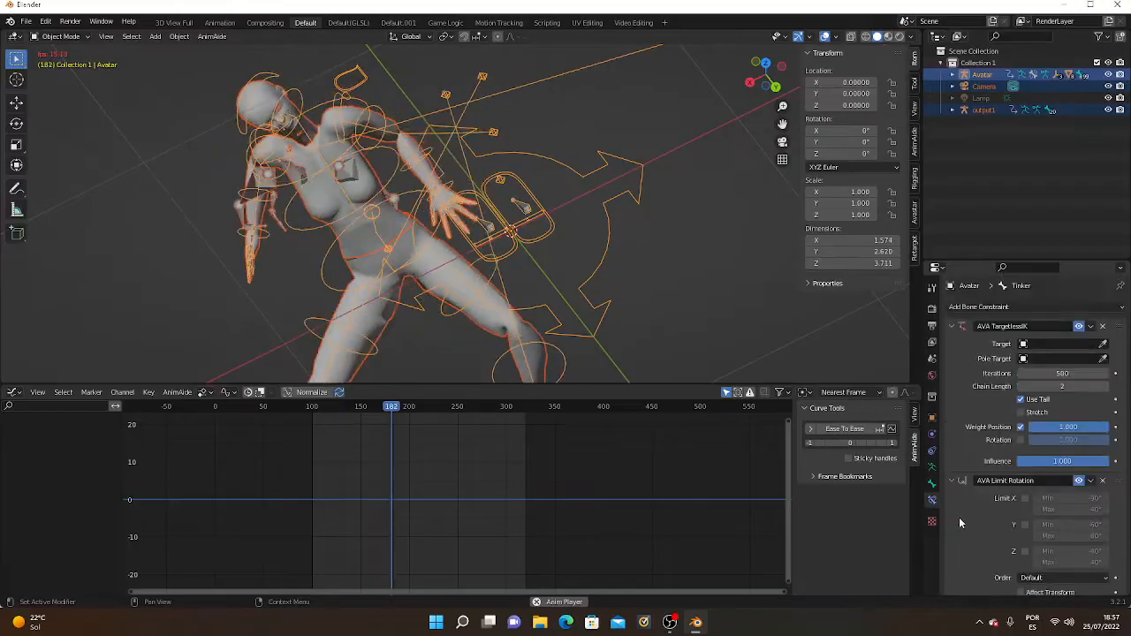
left_click(1008, 309)
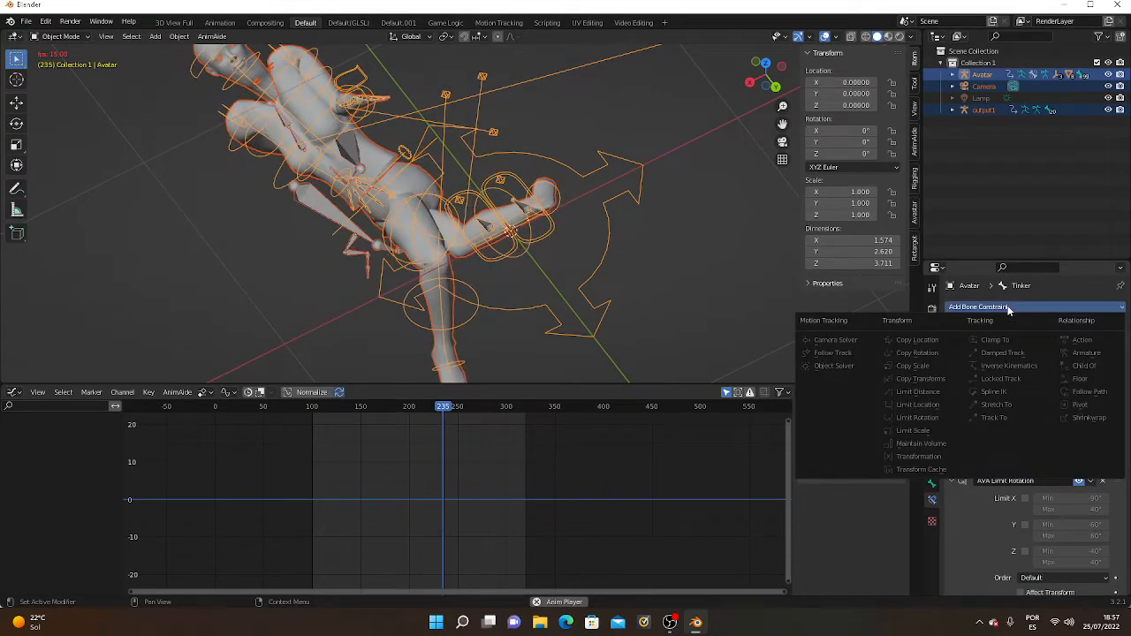
left_click(1008, 310)
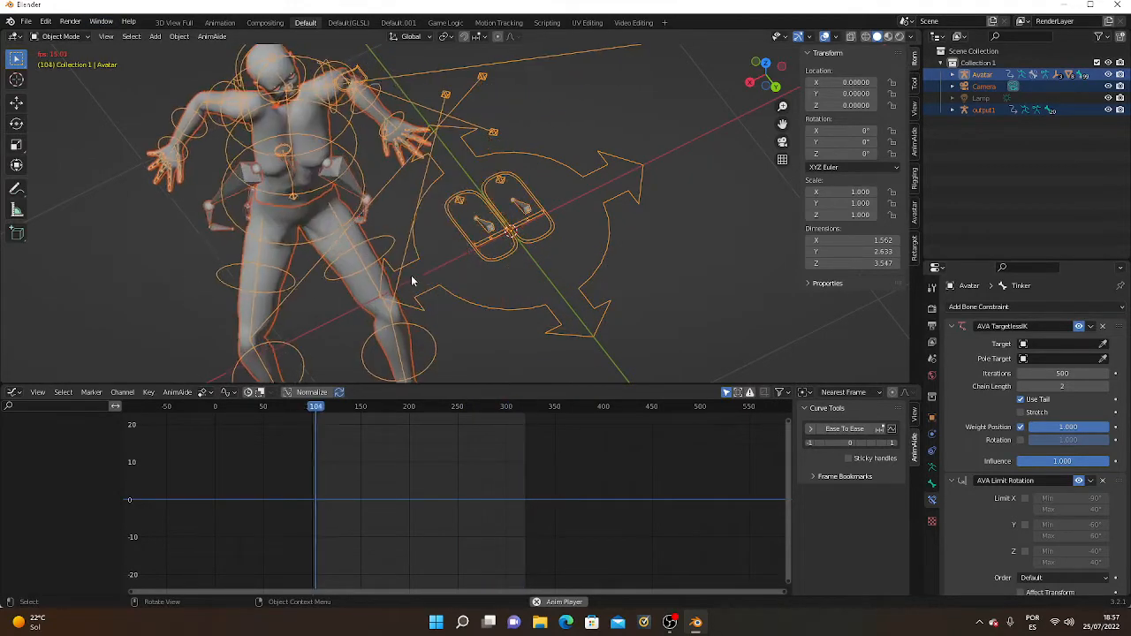
Enter Edit Mode again, select the avatar's COG bone and view its bone properties.
left_click(59, 37)
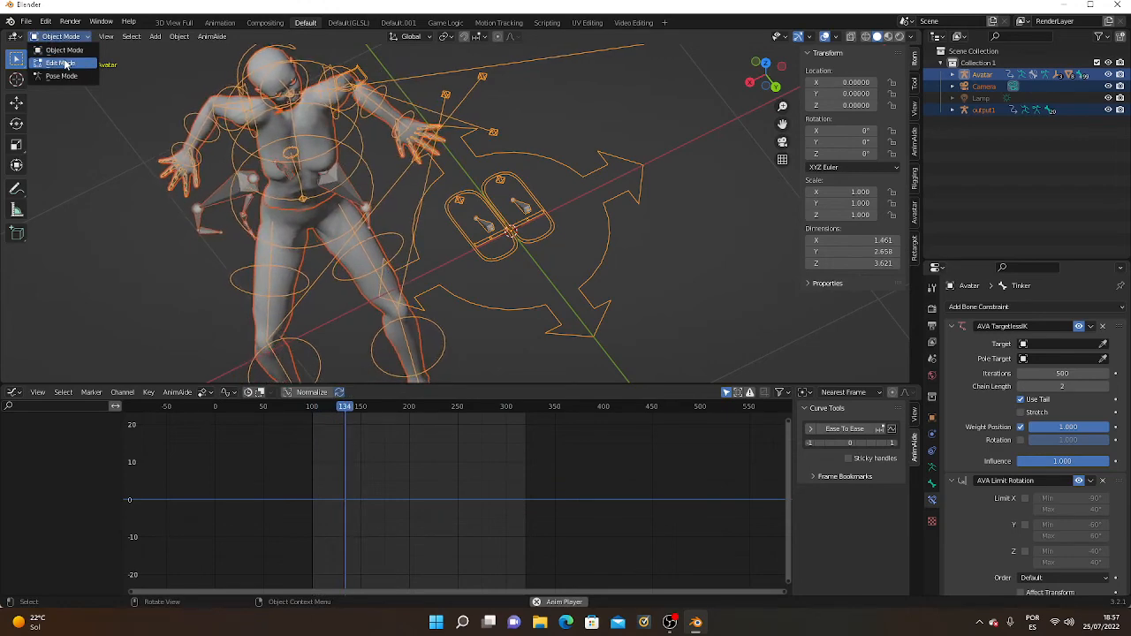
left_click(60, 63)
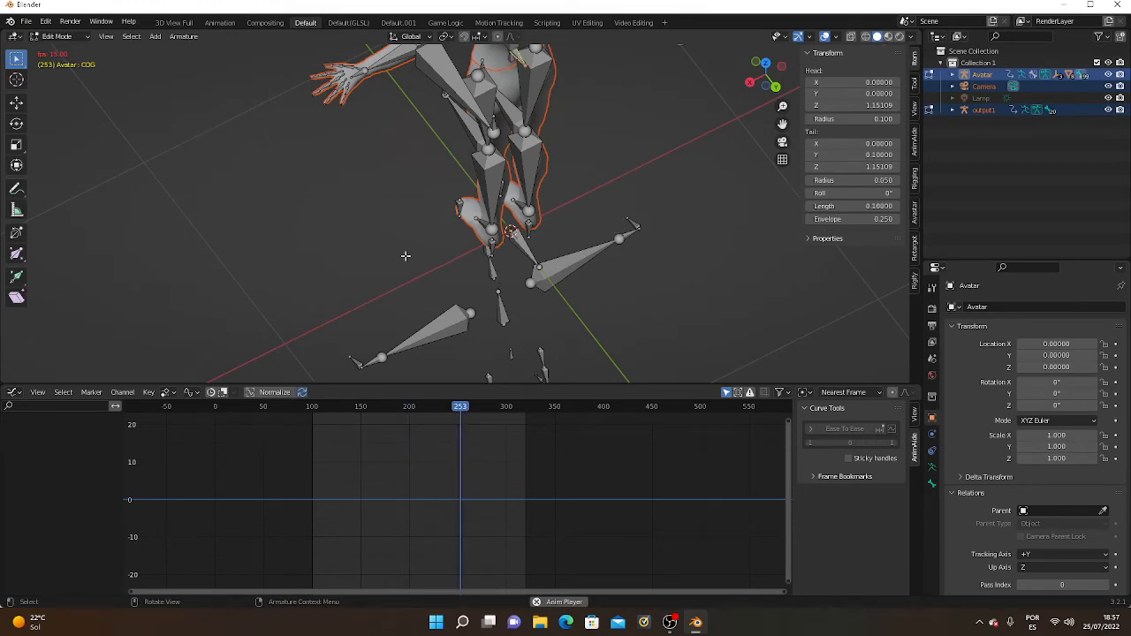
left_click(932, 484)
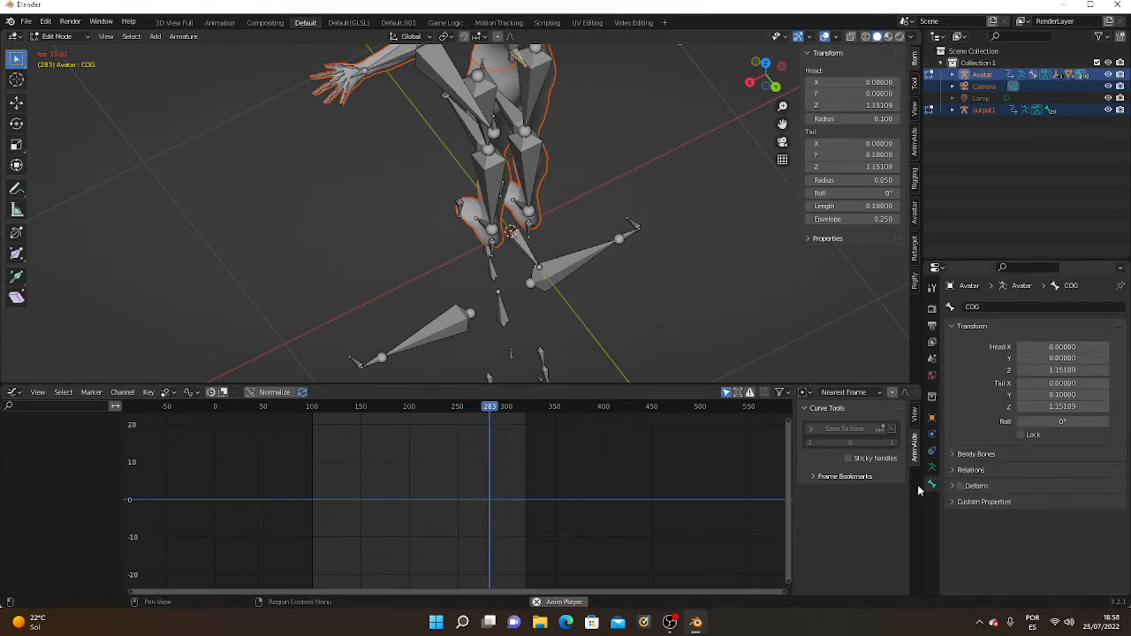
Switch back to Object Mode and check the COG bone's constraints and the constraint types available for it.
left_click(64, 51)
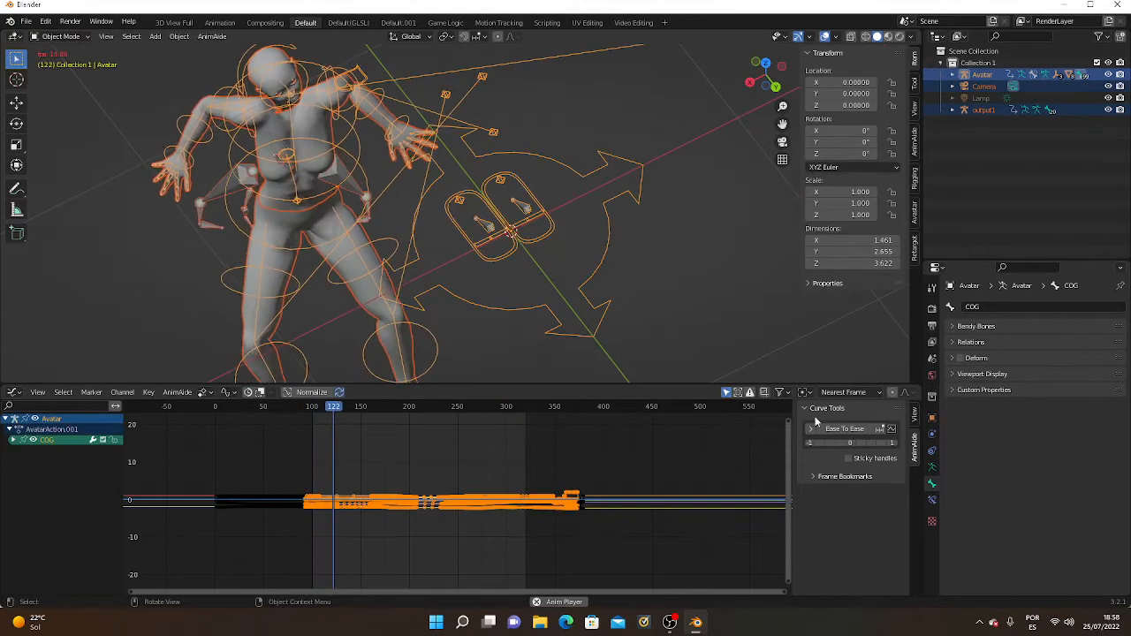
left_click(931, 500)
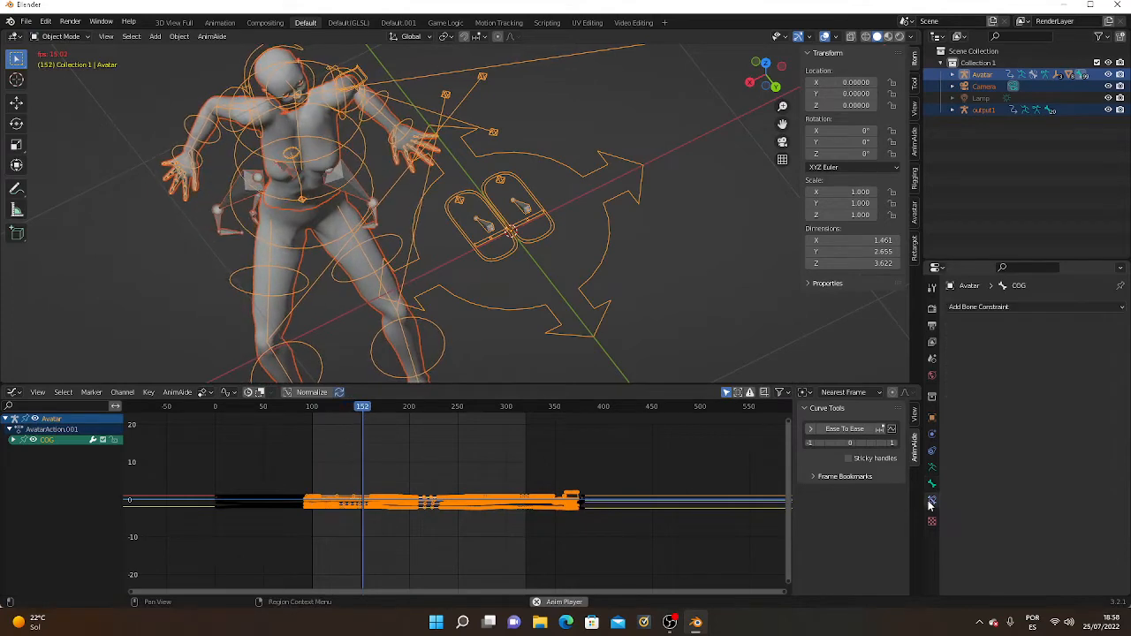
left_click(983, 308)
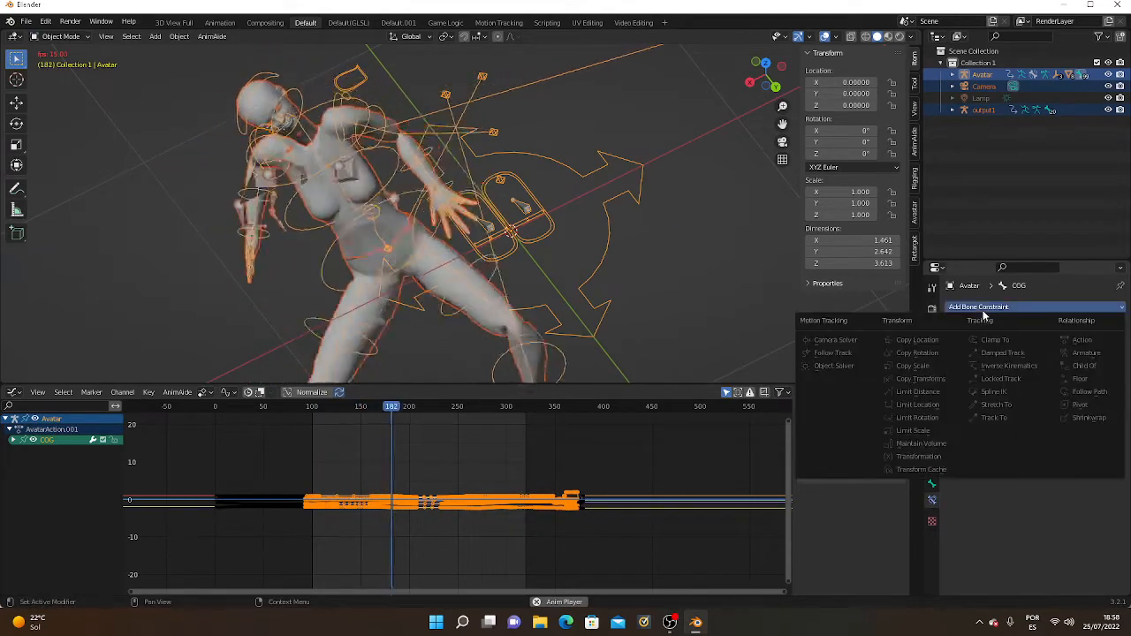
left_click(983, 312)
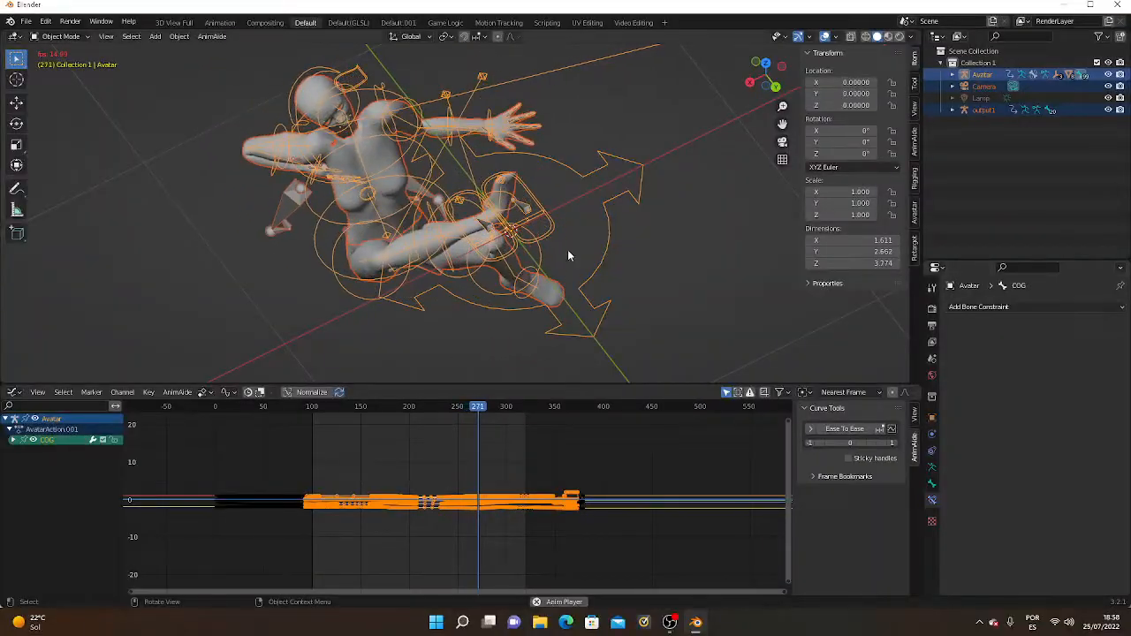
Deselect all objects and enter Edit Mode with only the Avatar armature.
left_click(131, 39)
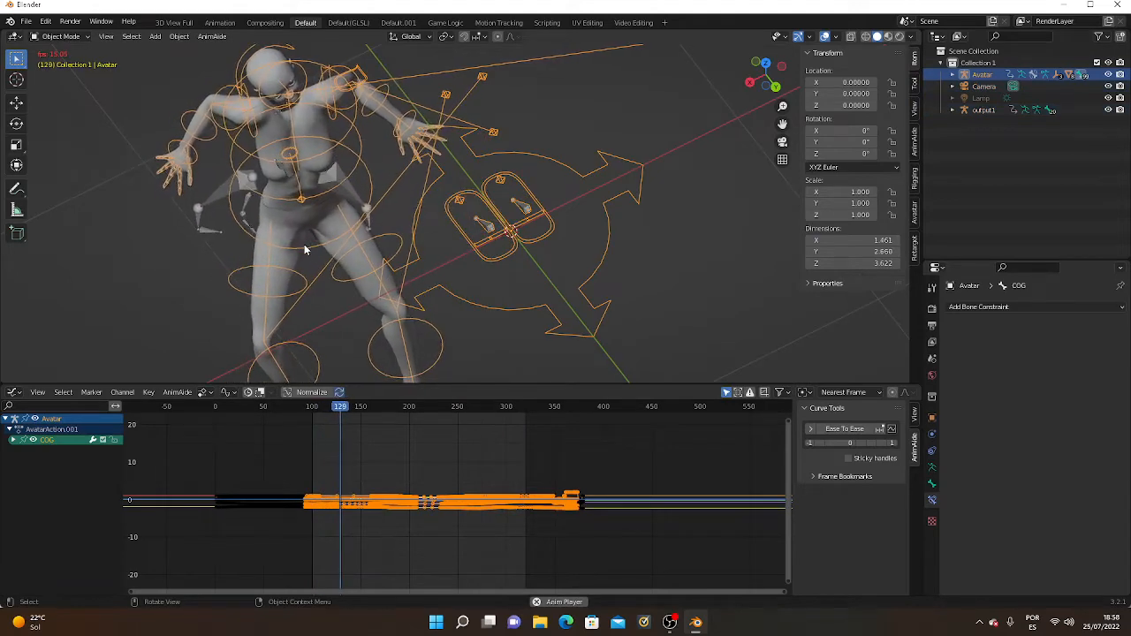
left_click(304, 244)
left_click(310, 244)
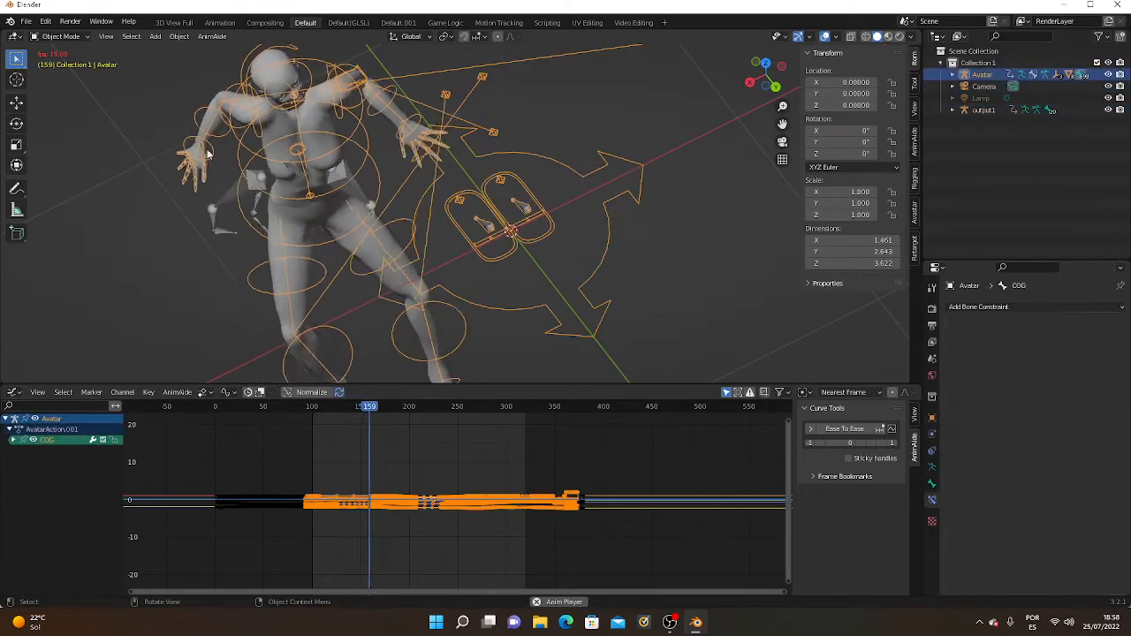
left_click(72, 37)
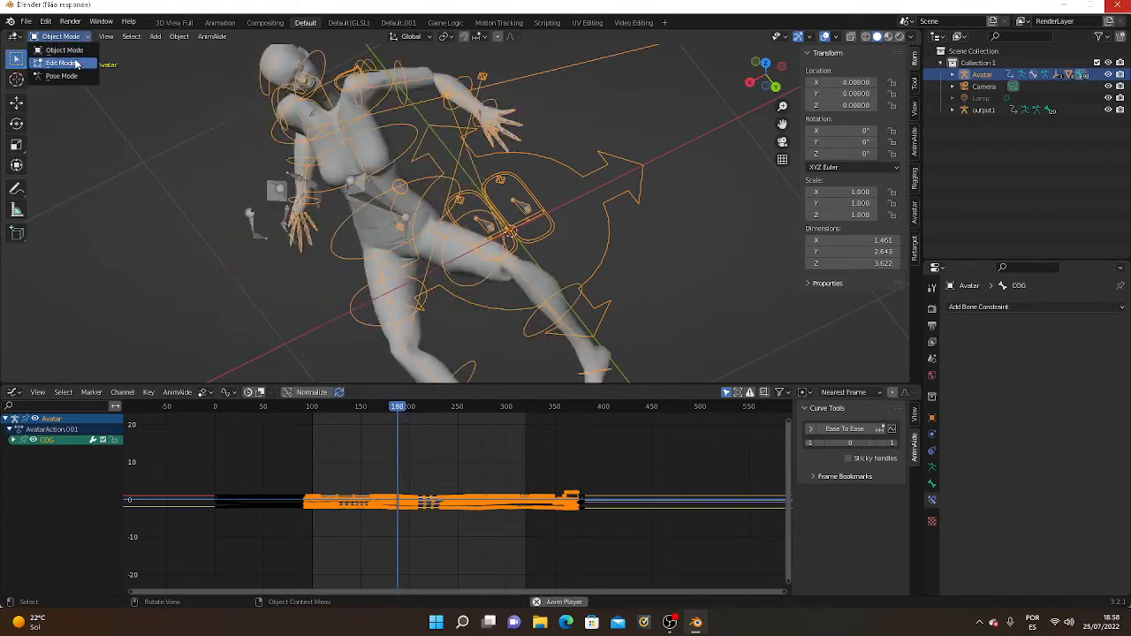
left_click(60, 63)
middle_click_drag(481, 191, 628, 165)
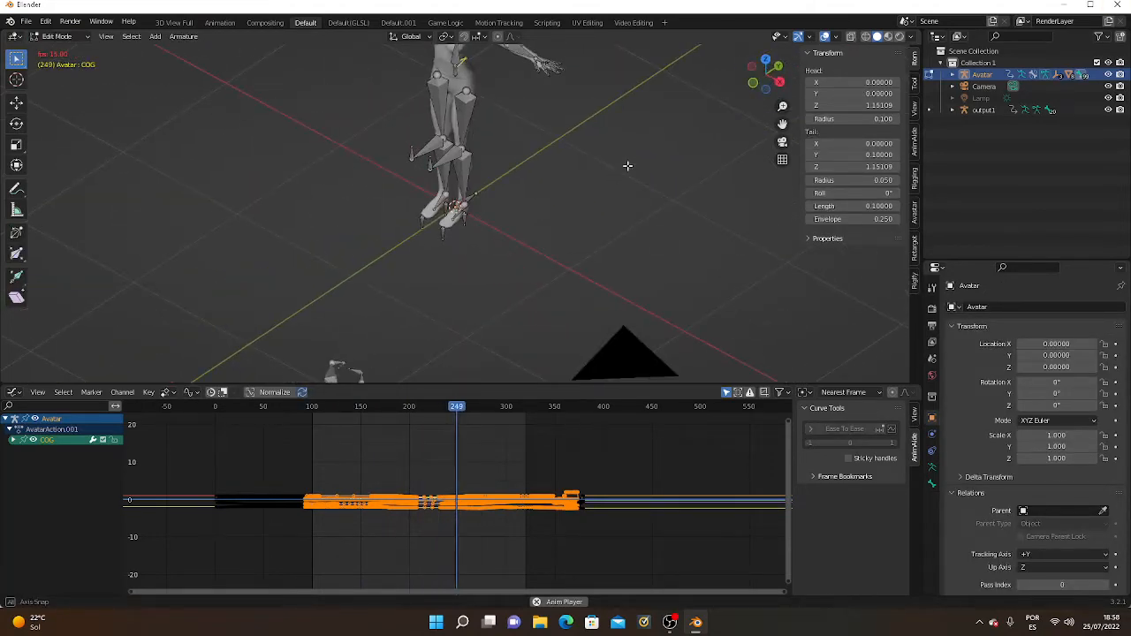
Switch the Avatar armature to Pose Mode and select the Tinker bone's ring around the hips.
left_click(56, 36)
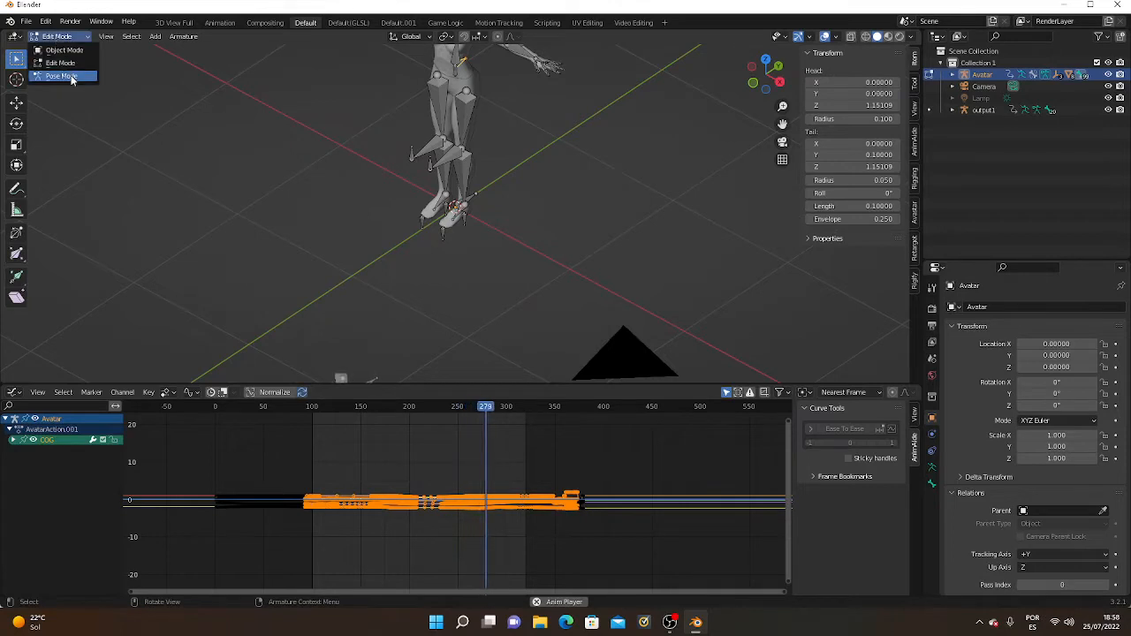
left_click(71, 75)
scroll(308, 267, "down", 1)
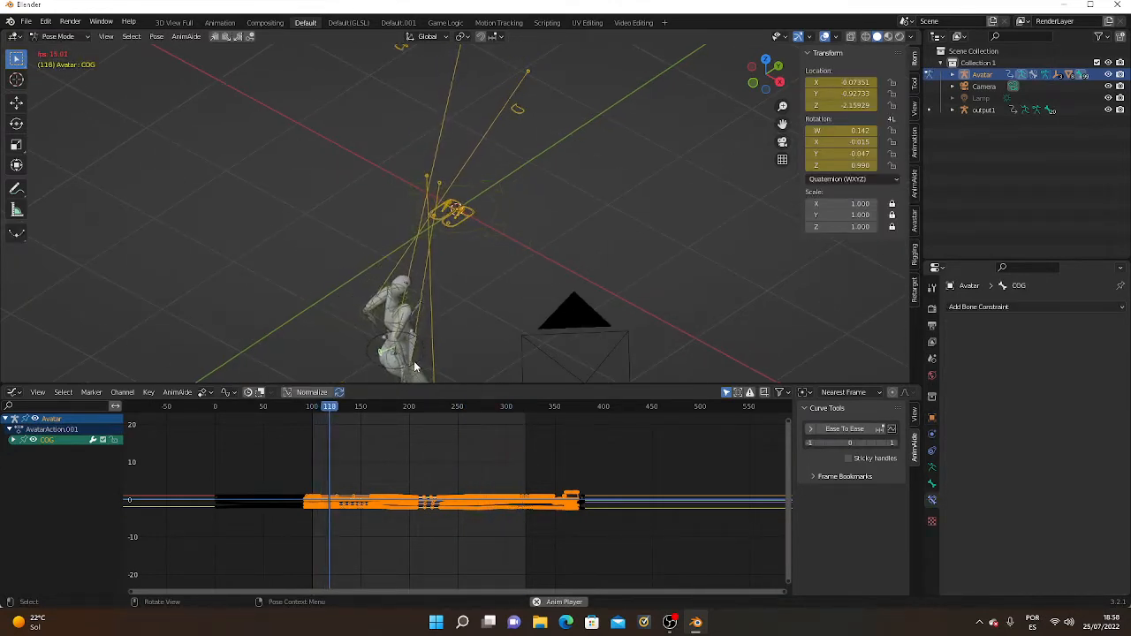
left_click(415, 365)
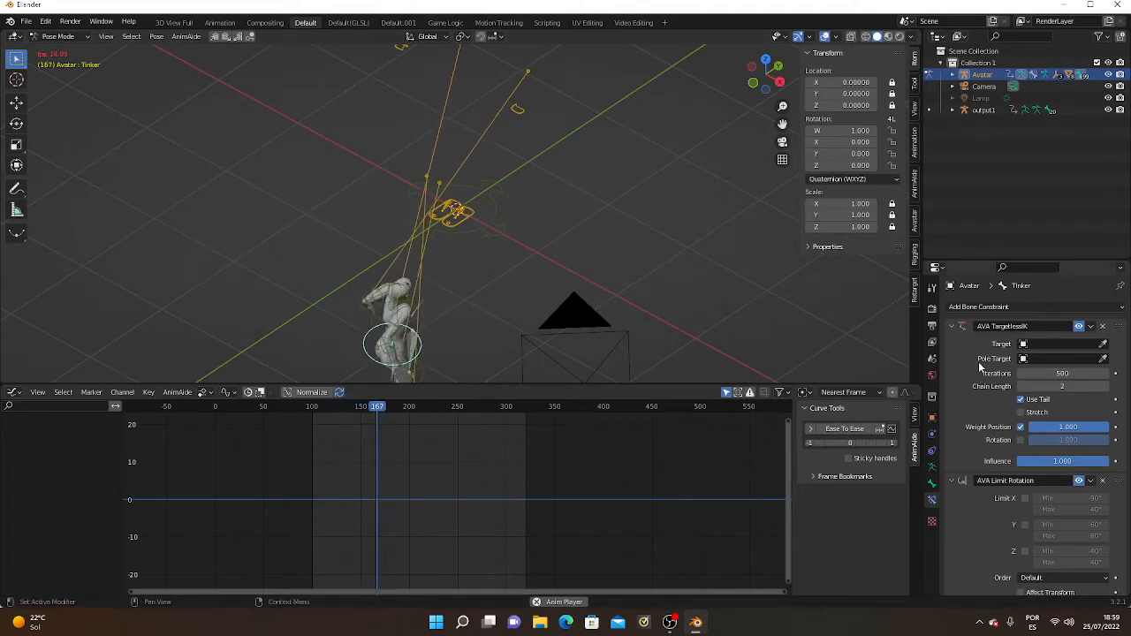
Add a Transformation constraint to the Tinker bone, with Avatar as target and mTorso as target bone.
left_click(988, 307)
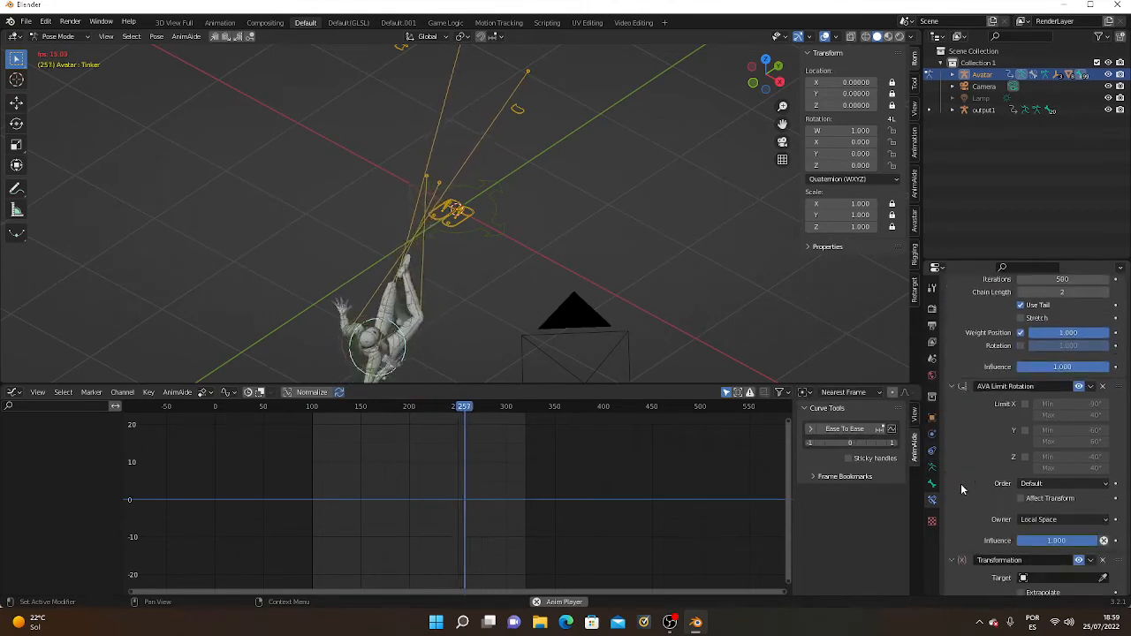
scroll(968, 495, "down", 5)
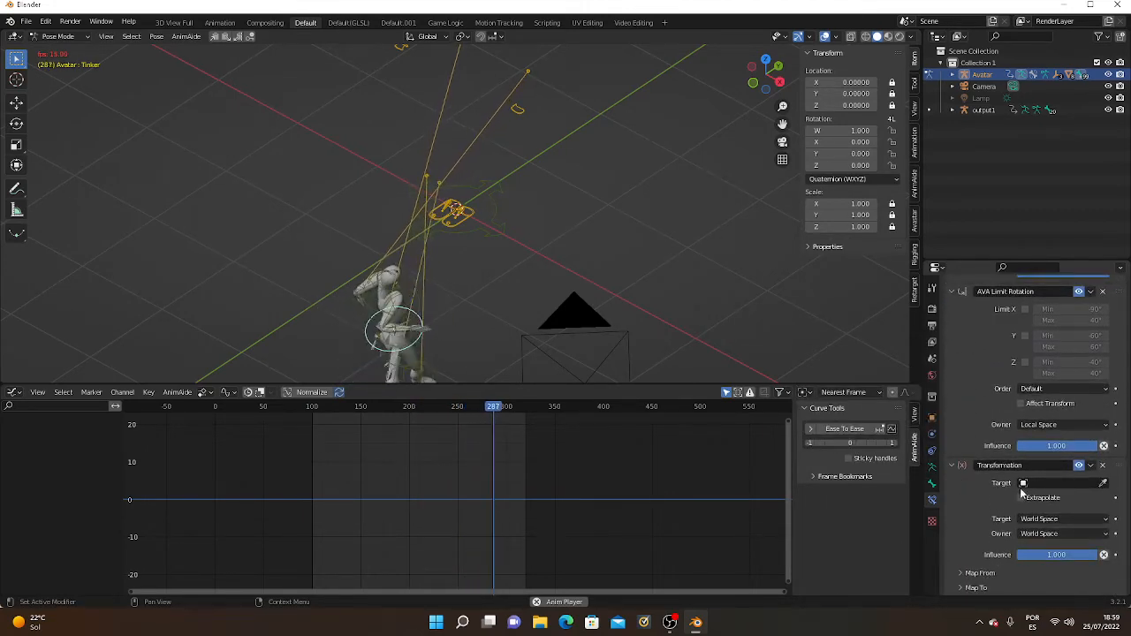
left_click(1060, 482)
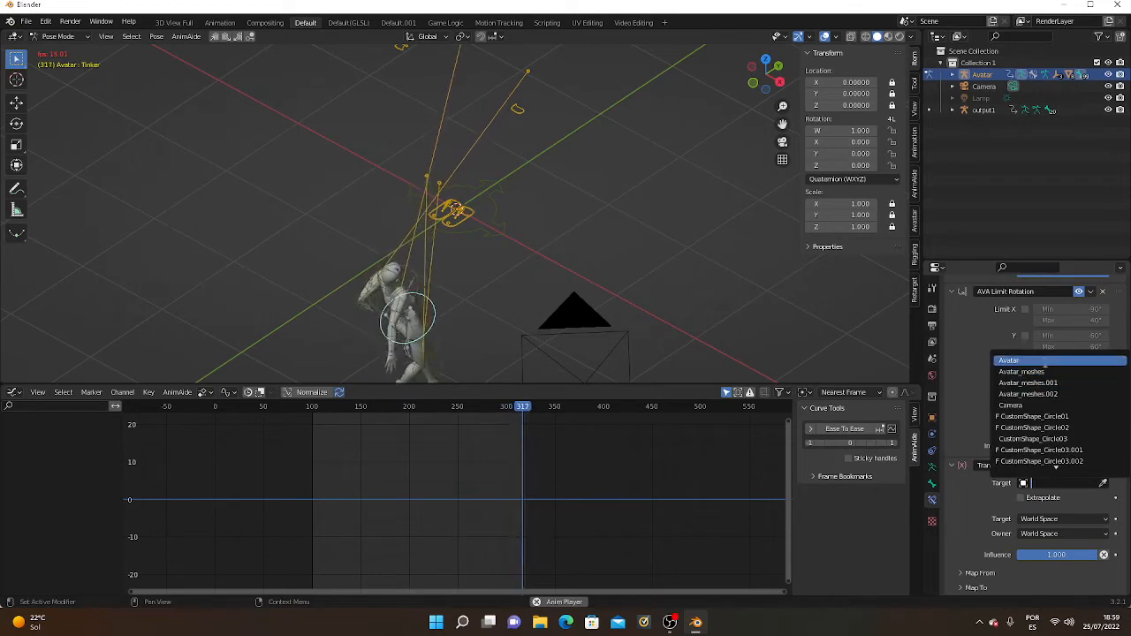
left_click(1039, 360)
left_click(1074, 497)
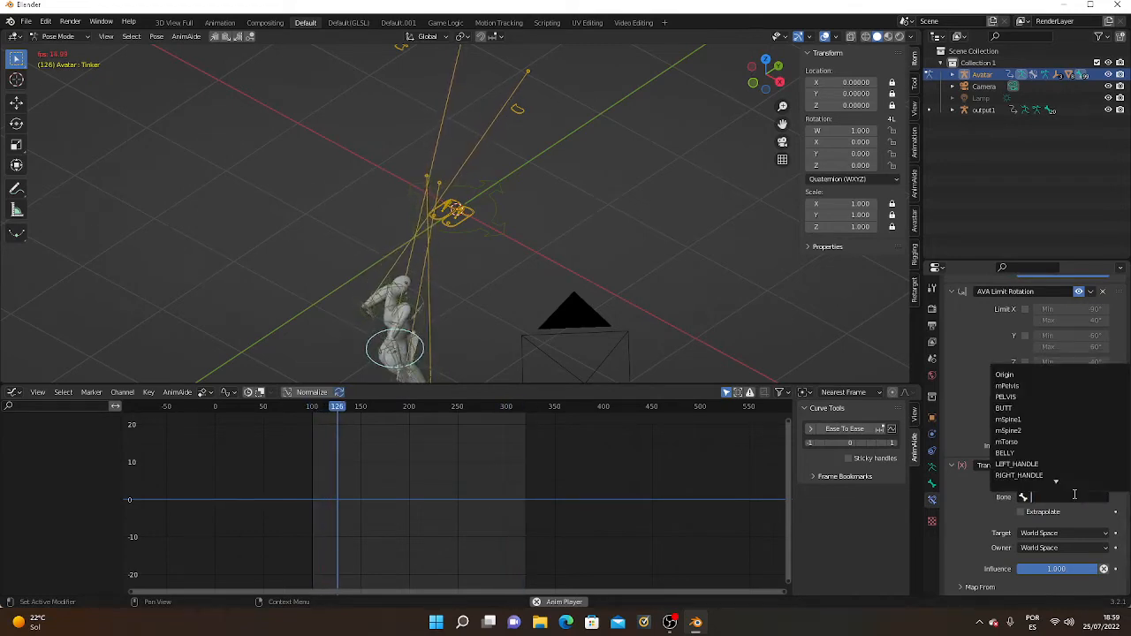
left_click(1066, 449)
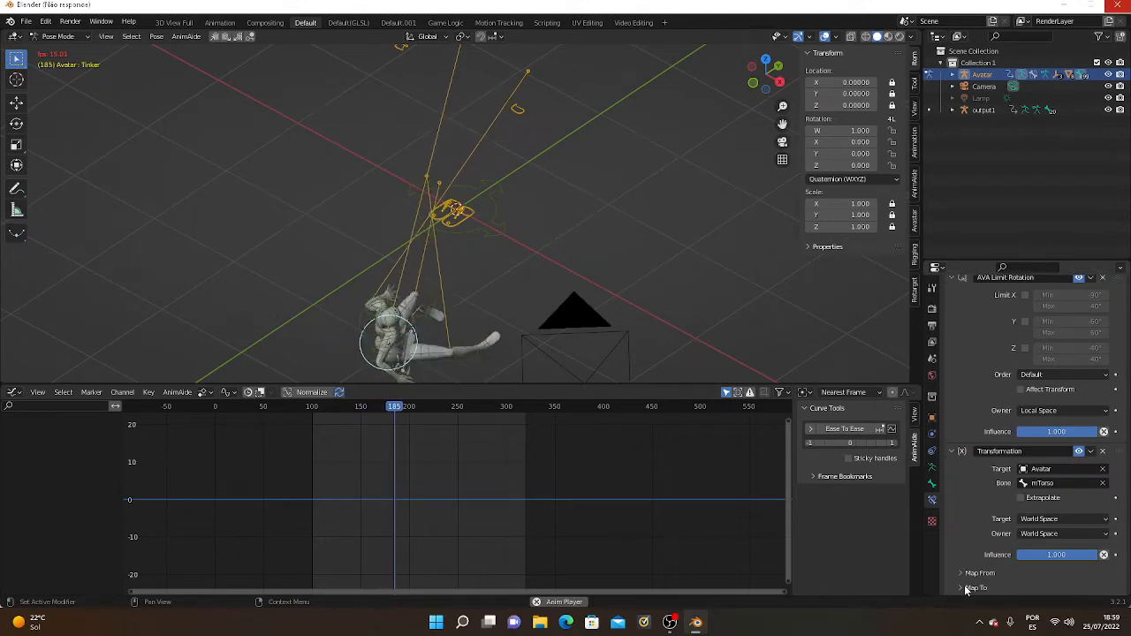
Set the Z minimum of the Transformation constraint's Map To location to 2.
left_click(972, 588)
scroll(966, 590, "down", 2)
scroll(966, 590, "down", 2)
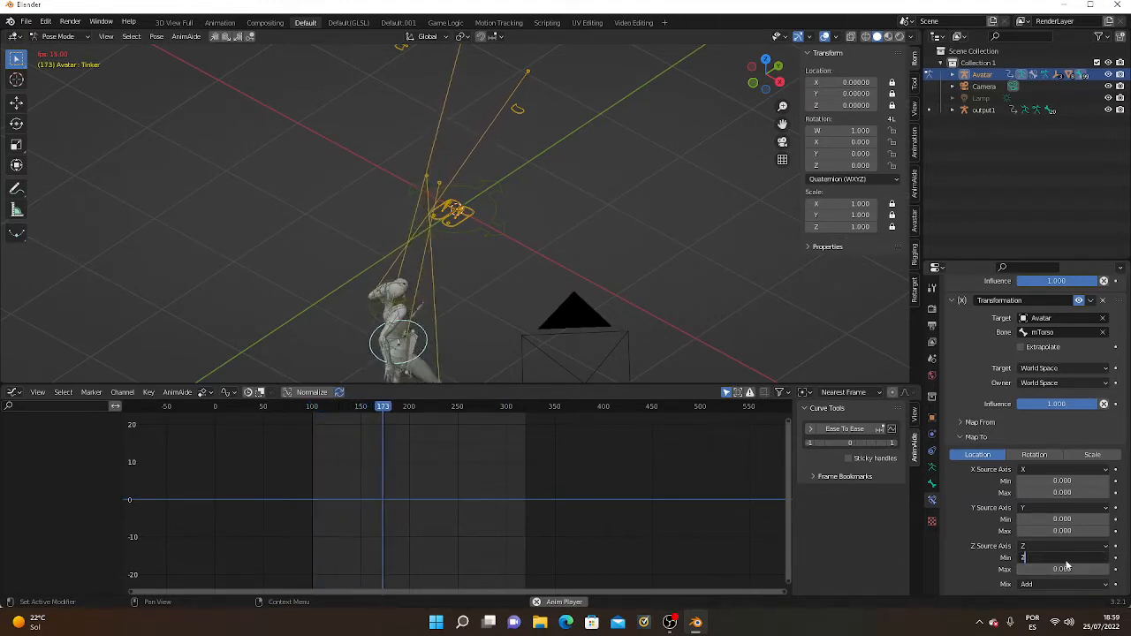
key("Return")
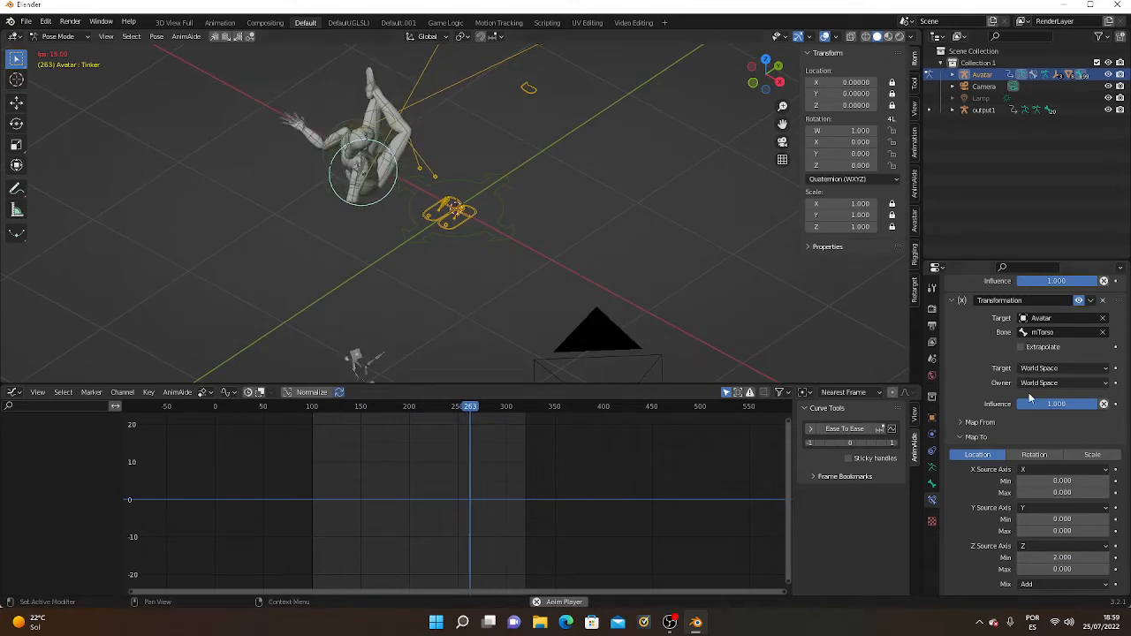
Add a second Transformation constraint to the Tinker bone, with Avatar as target and mTorso as target bone.
scroll(1031, 398, "up", 8)
scroll(1032, 398, "up", 5)
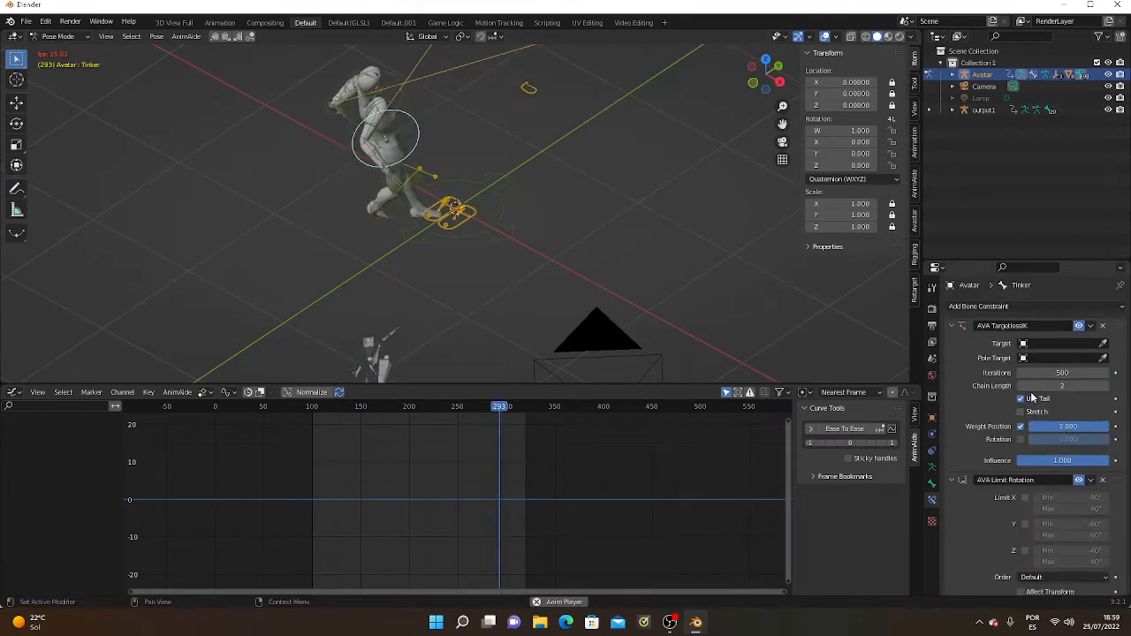
left_click(987, 308)
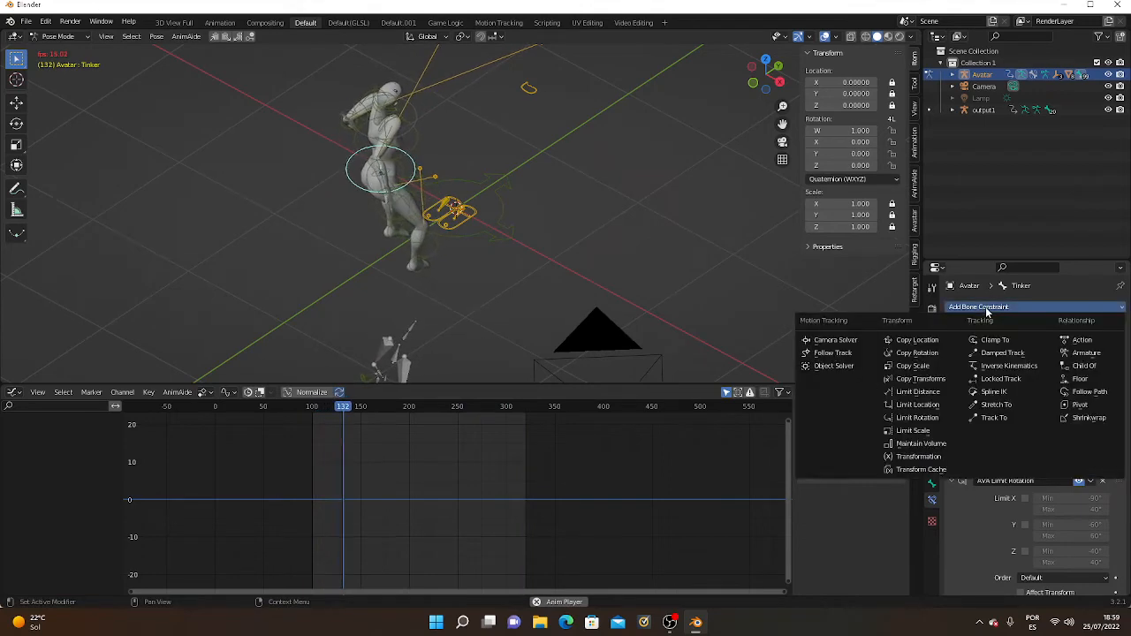
left_click(953, 463)
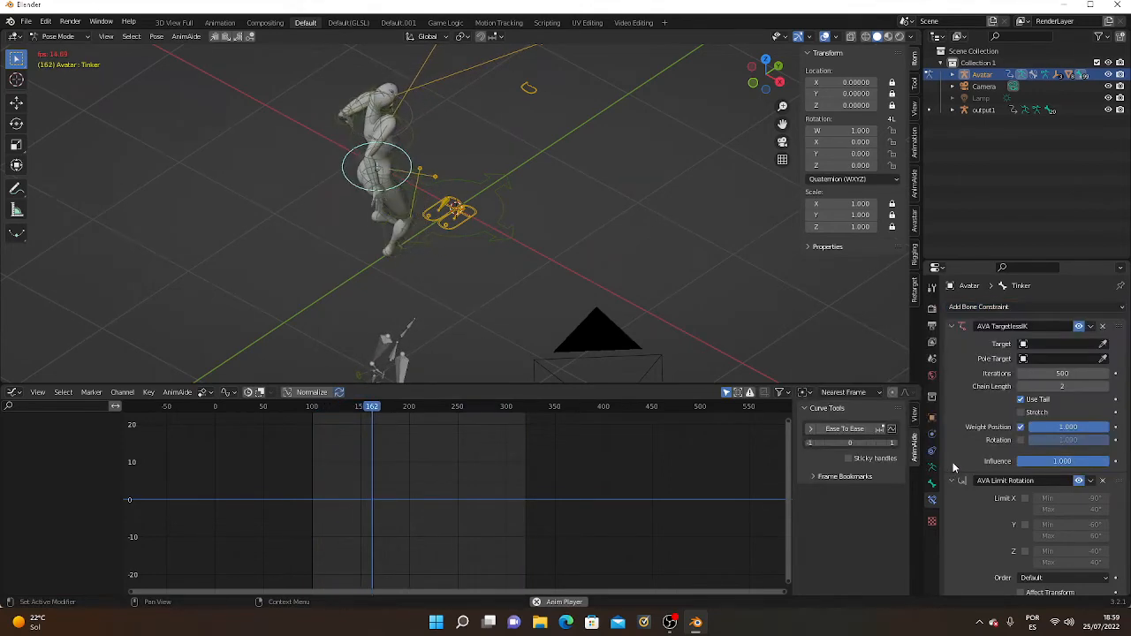
scroll(995, 527, "down", 15)
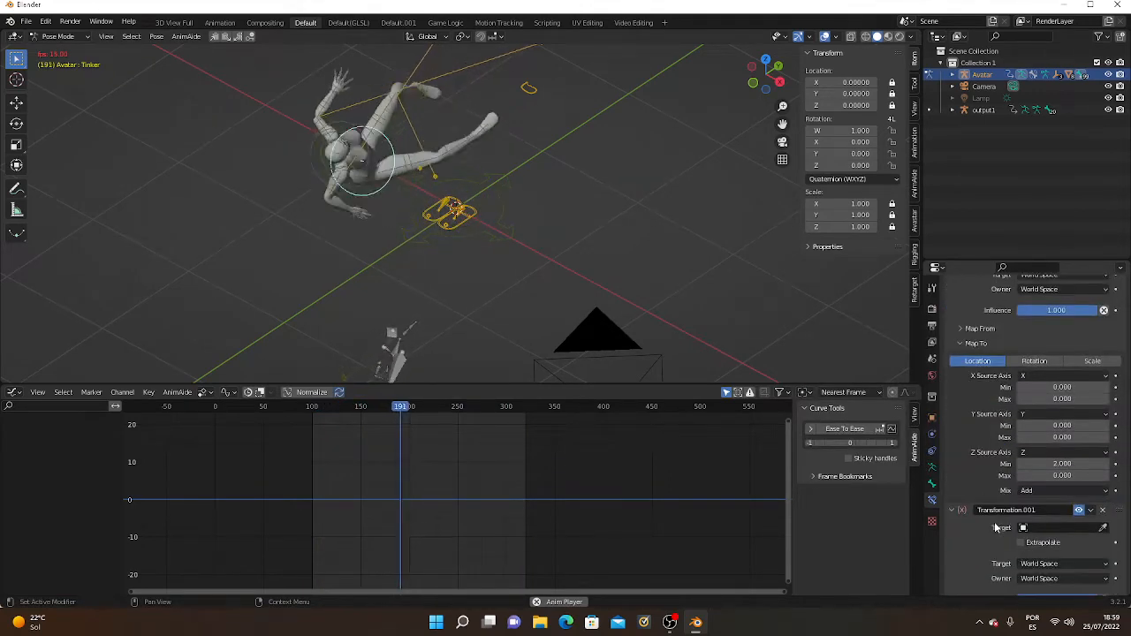
left_click(1038, 486)
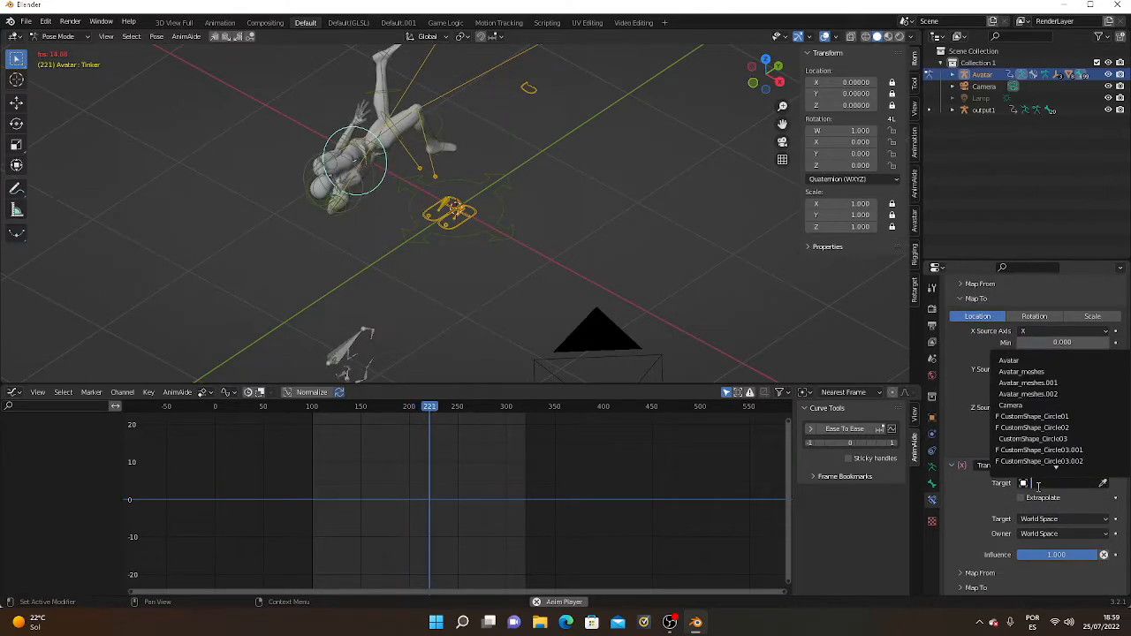
left_click(1038, 370)
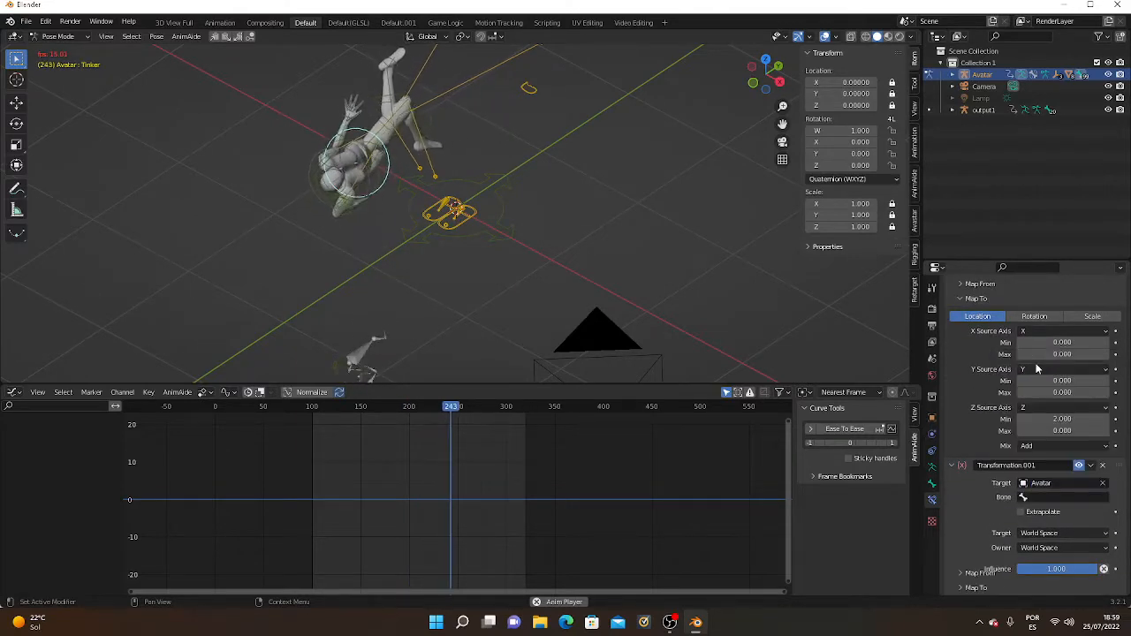
left_click(1054, 494)
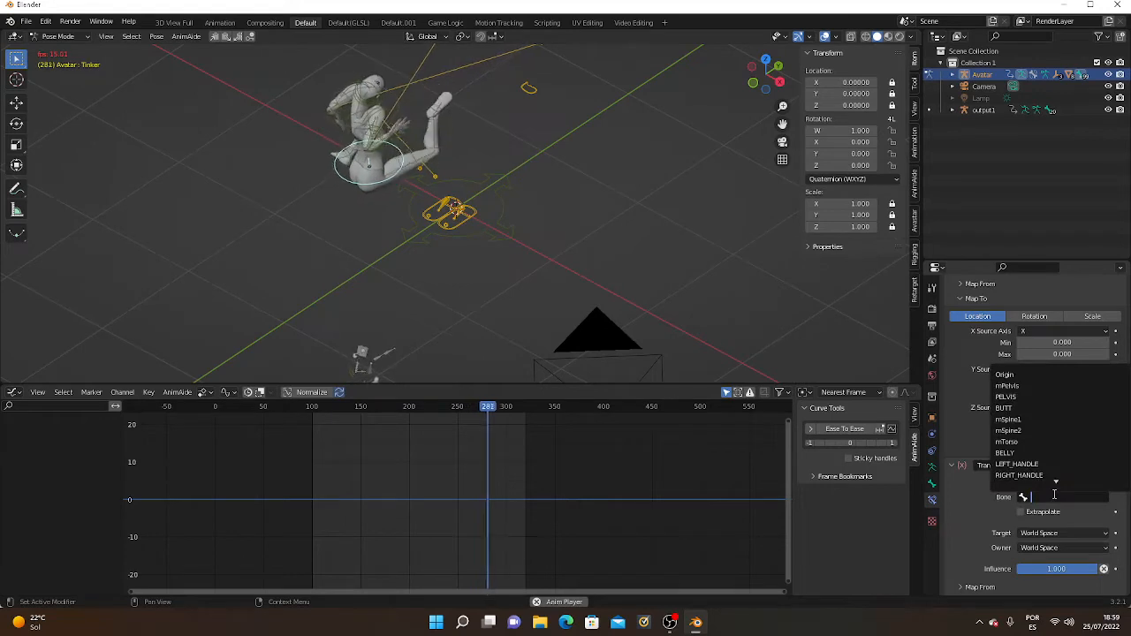
left_click(1050, 444)
Switch the second Transformation constraint's Map To settings to rotation and set the Z minimum to 180°.
scroll(1047, 528, "down", 1)
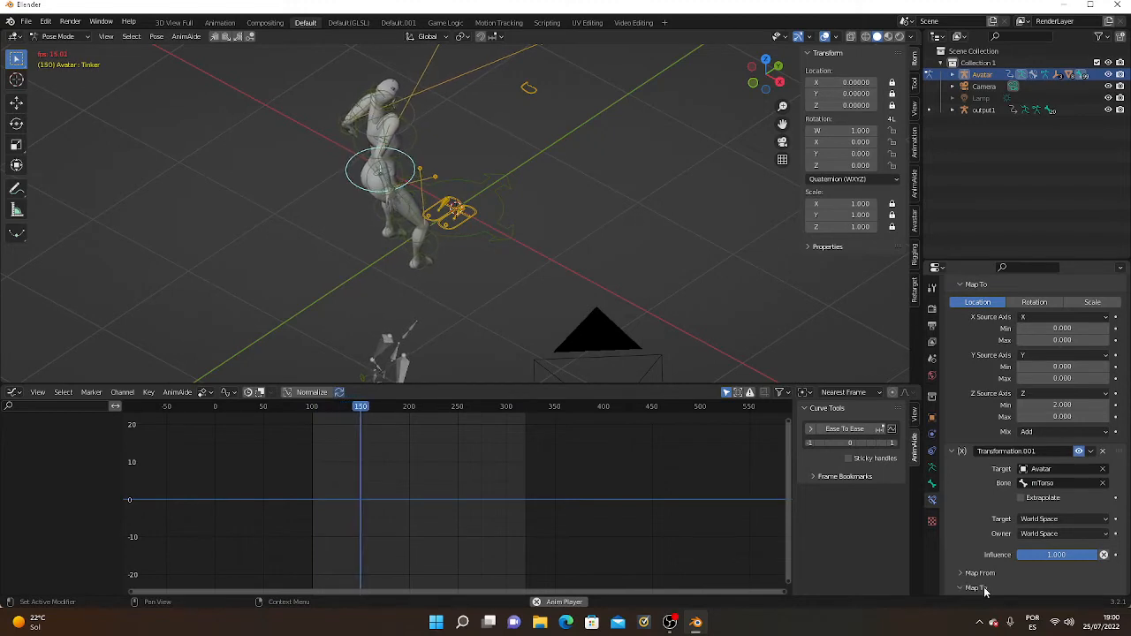
scroll(1005, 573, "down", 4)
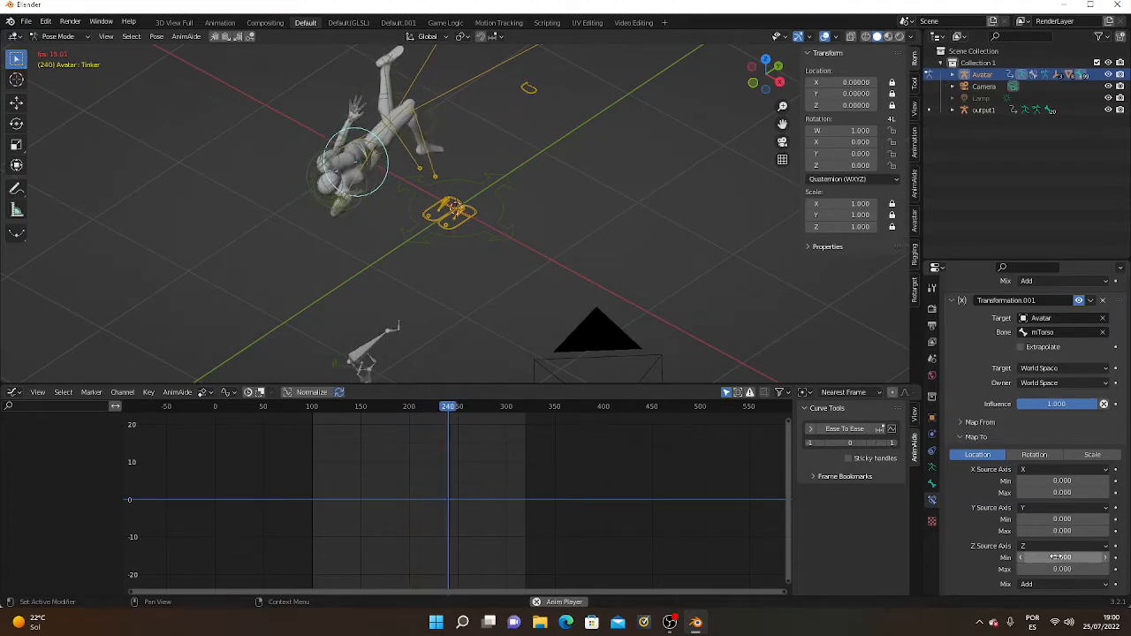
left_click(1042, 456)
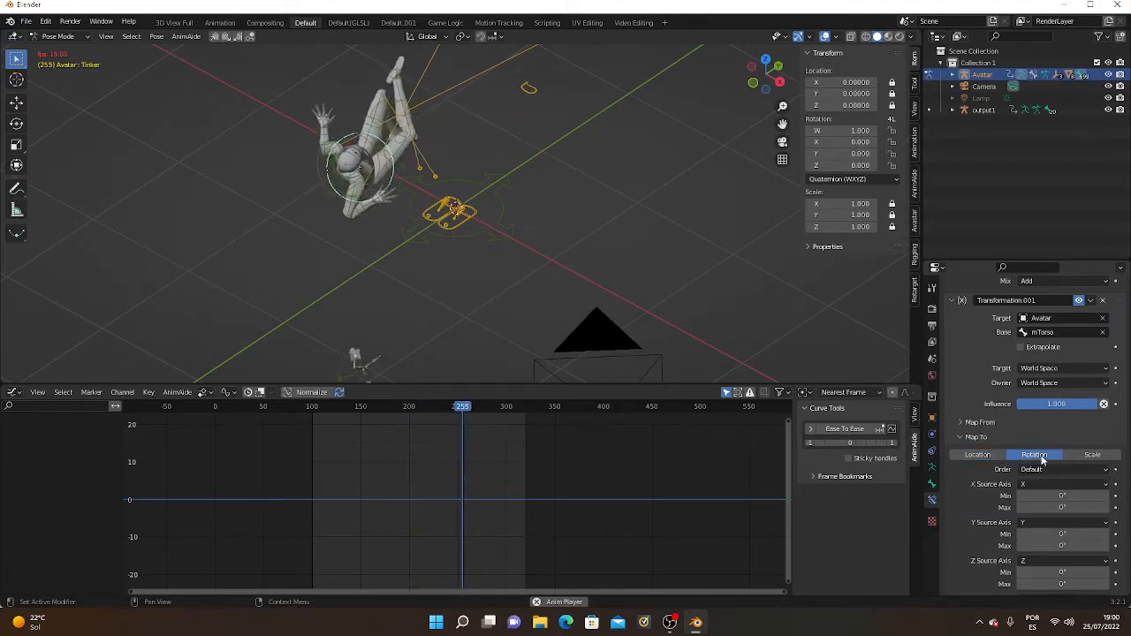
left_click(1066, 572)
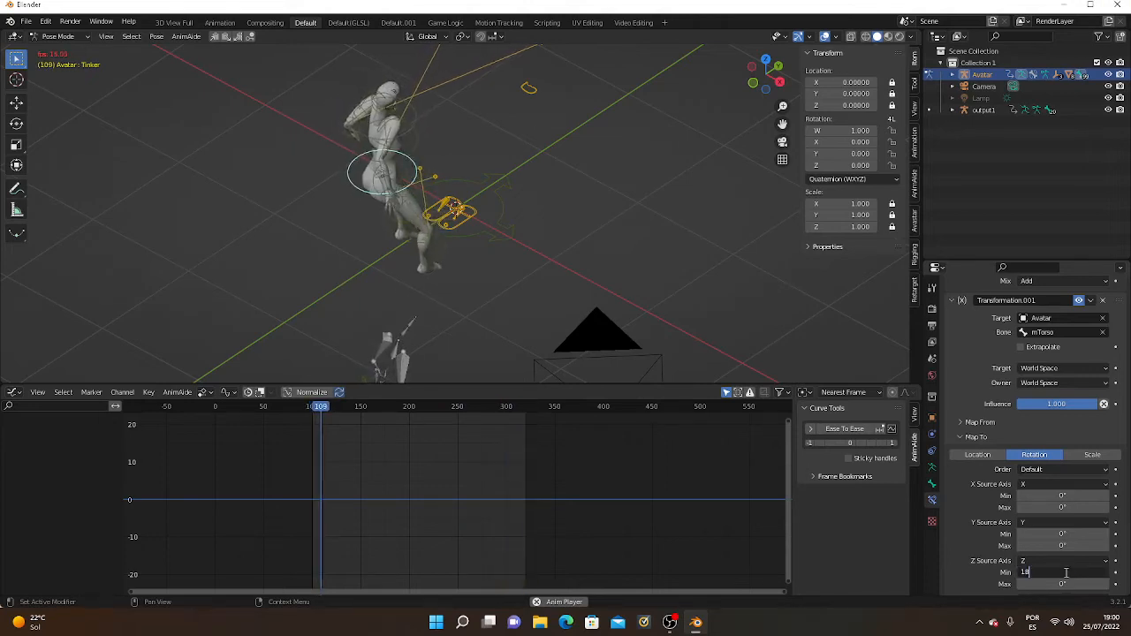
key("Return")
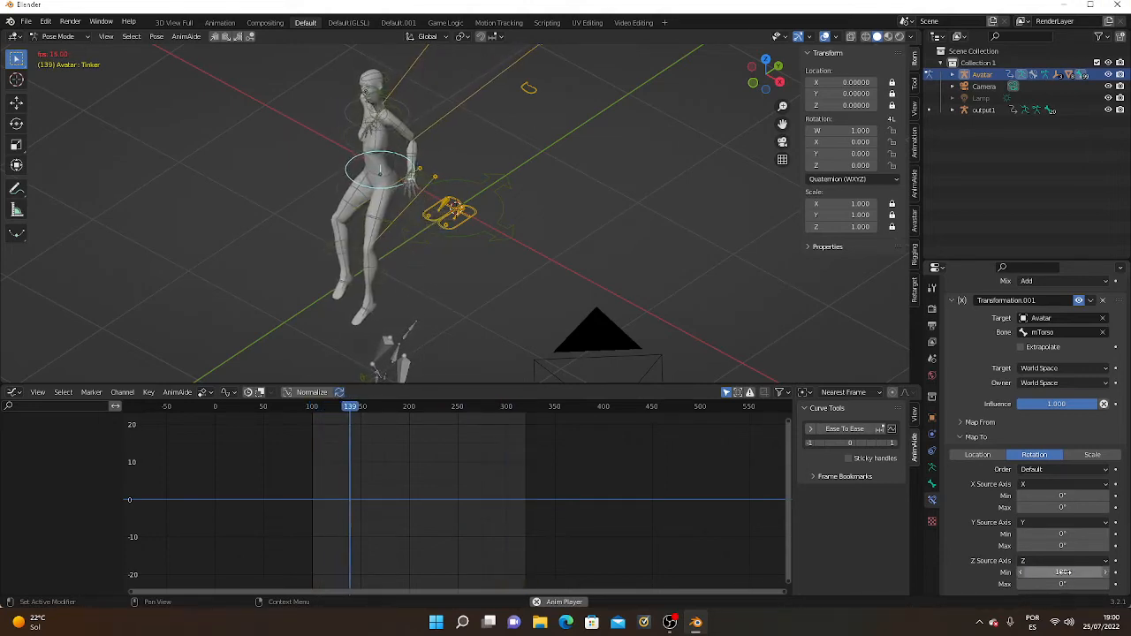
Add a third Transformation constraint to the Tinker bone, with Avatar as target and mTorso as target bone.
scroll(1013, 421, "up", 2)
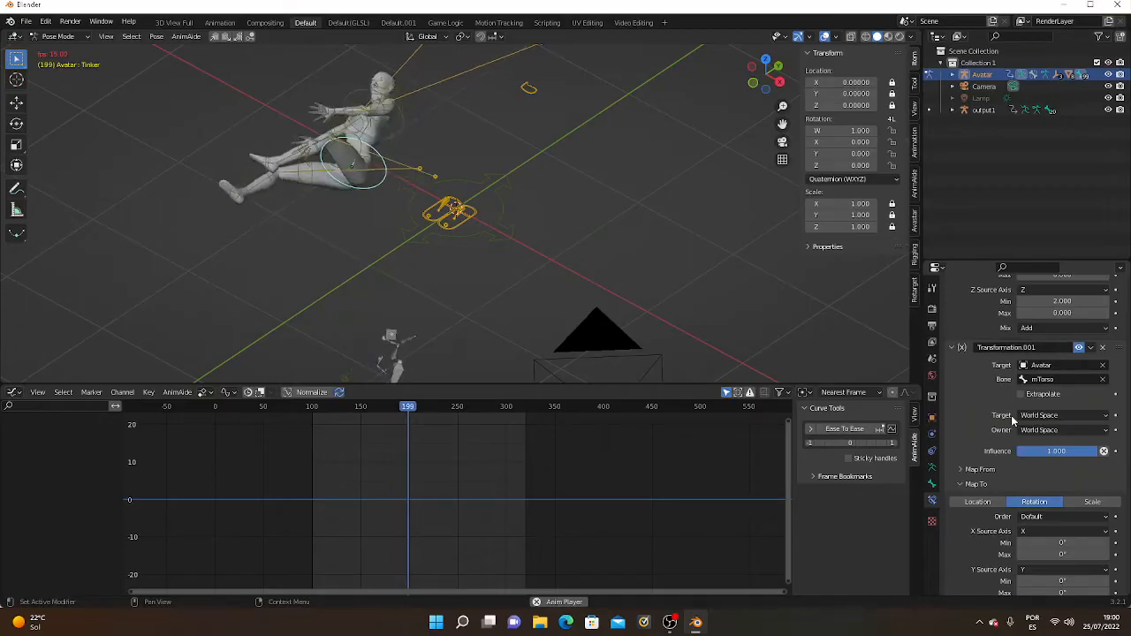
scroll(1013, 422, "up", 8)
scroll(1010, 429, "up", 10)
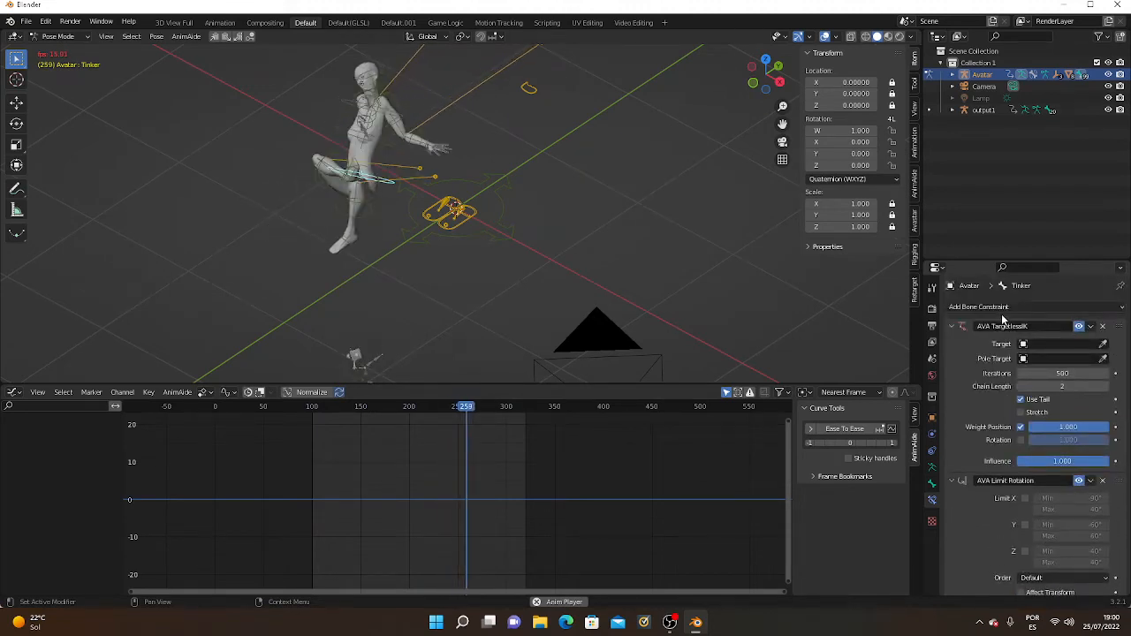
left_click(1000, 309)
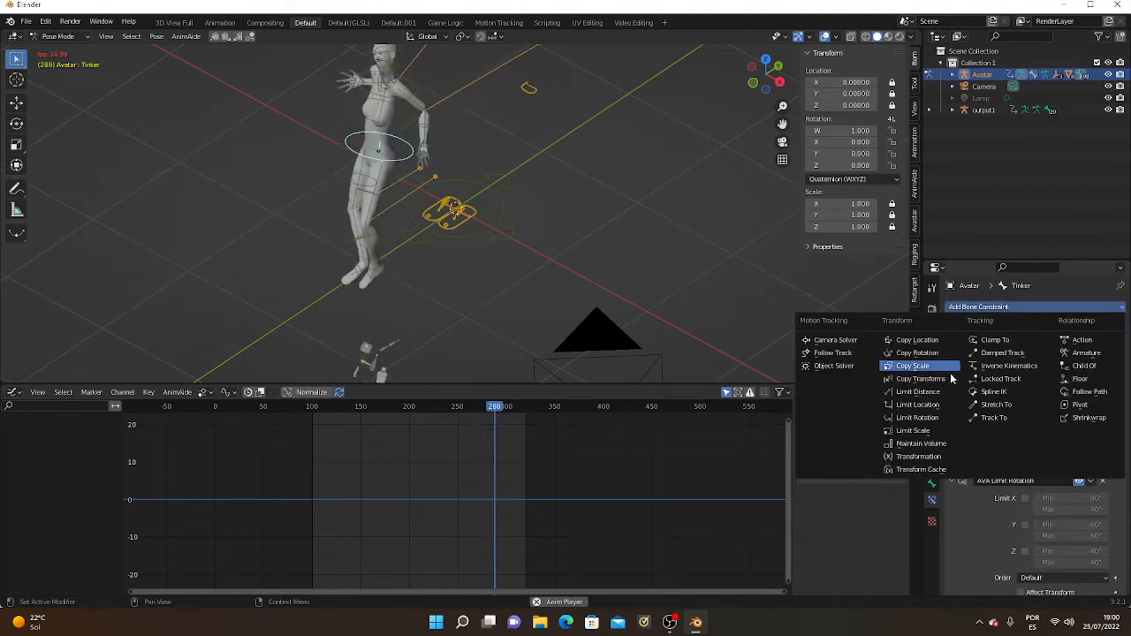
left_click(919, 456)
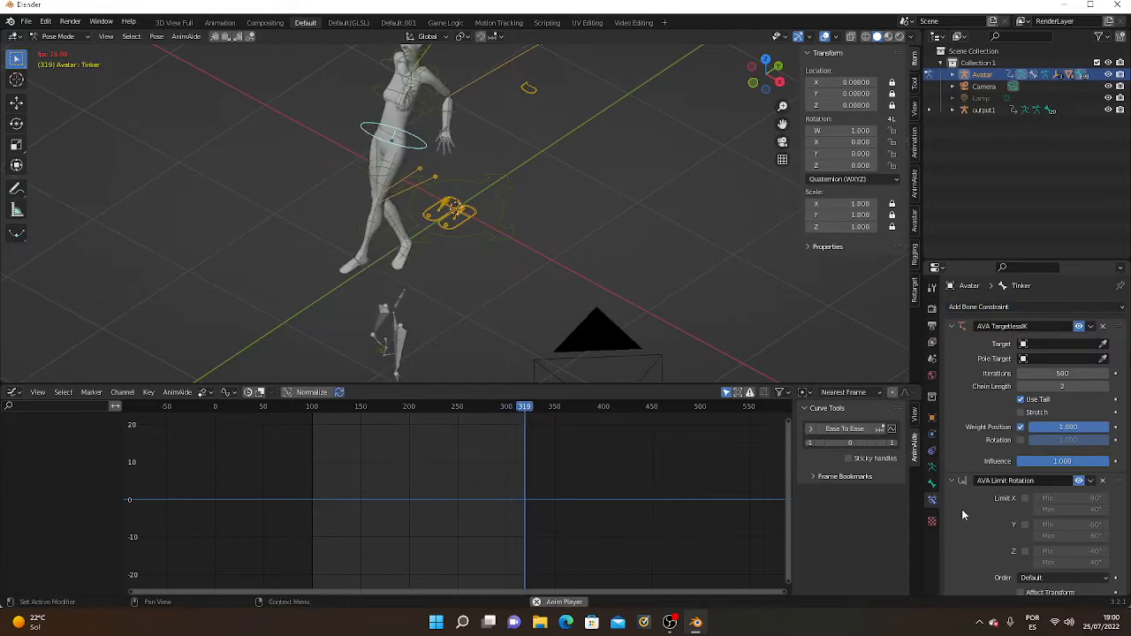
scroll(974, 511, "down", 3)
scroll(974, 511, "down", 10)
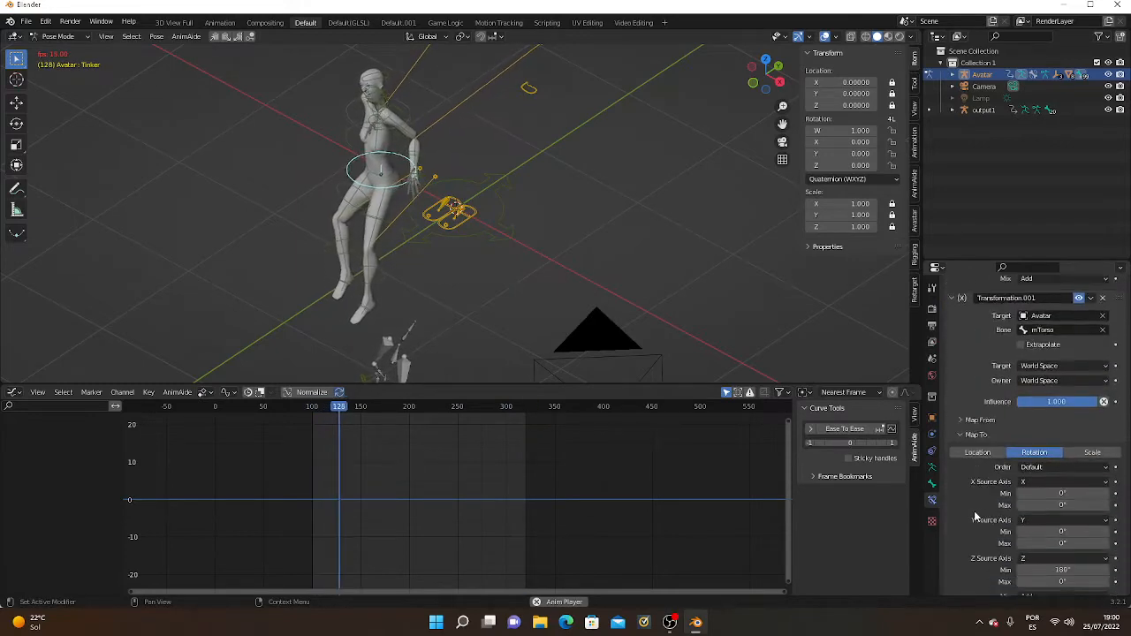
scroll(974, 511, "down", 1)
left_click(1039, 483)
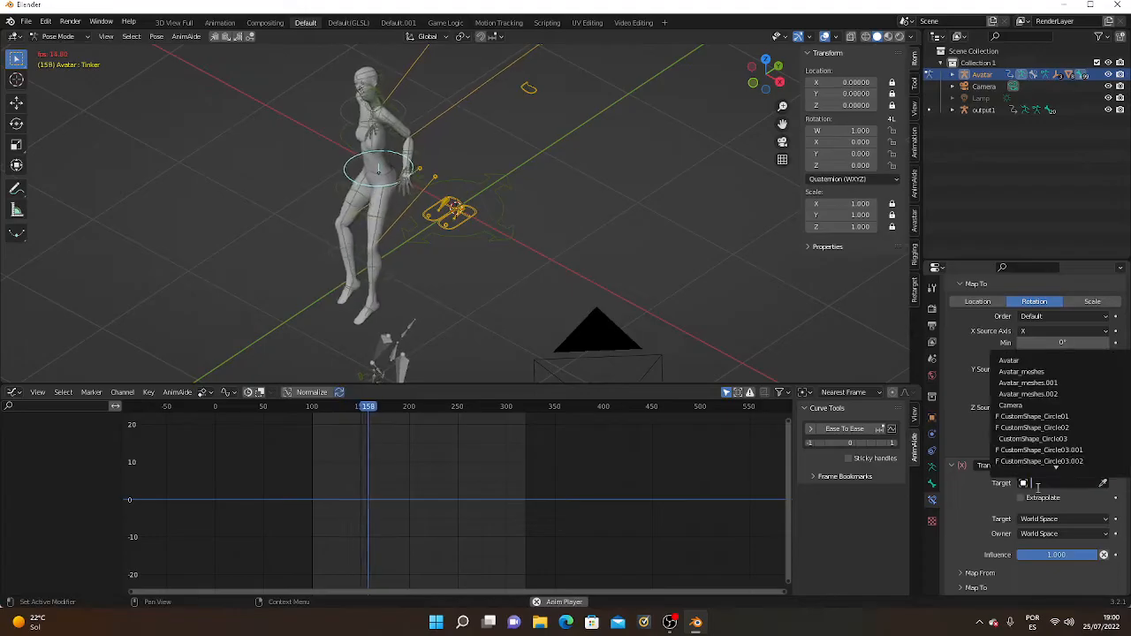
left_click(1010, 360)
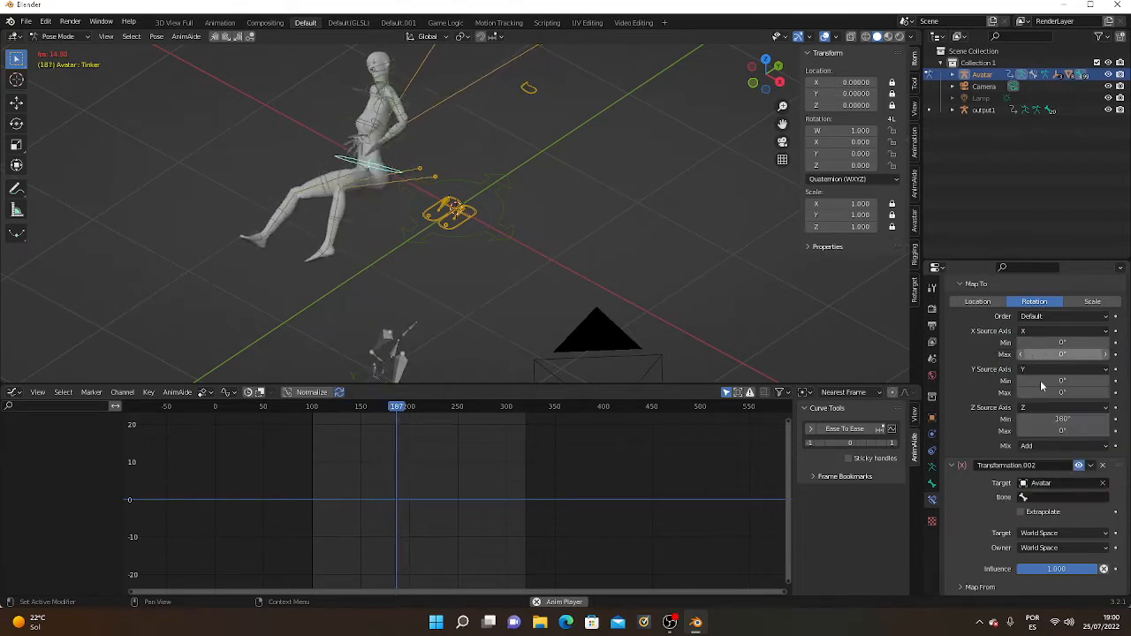
left_click(1054, 496)
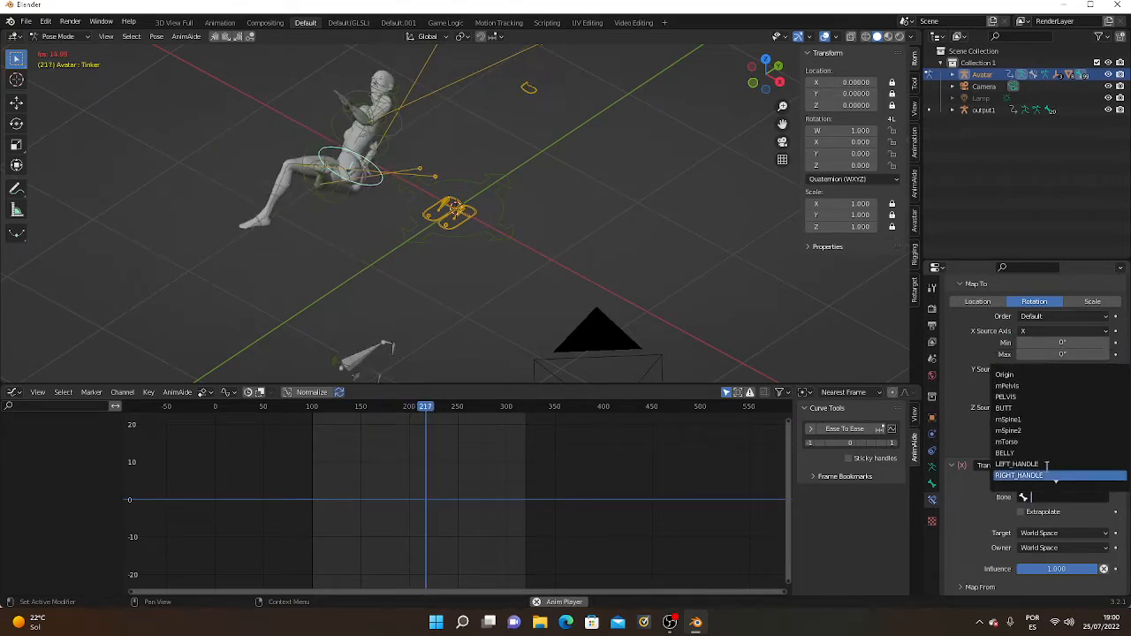
left_click(1043, 442)
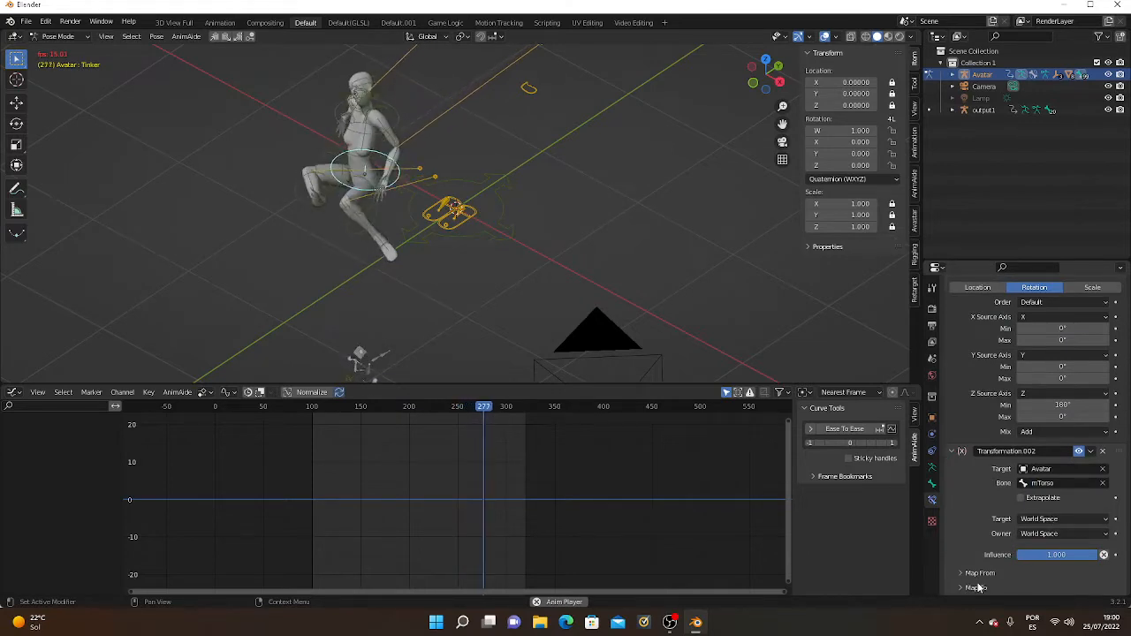
Set the Y minimum of the third Transformation constraint's Map To location to 1.6.
scroll(1002, 575, "down", 4)
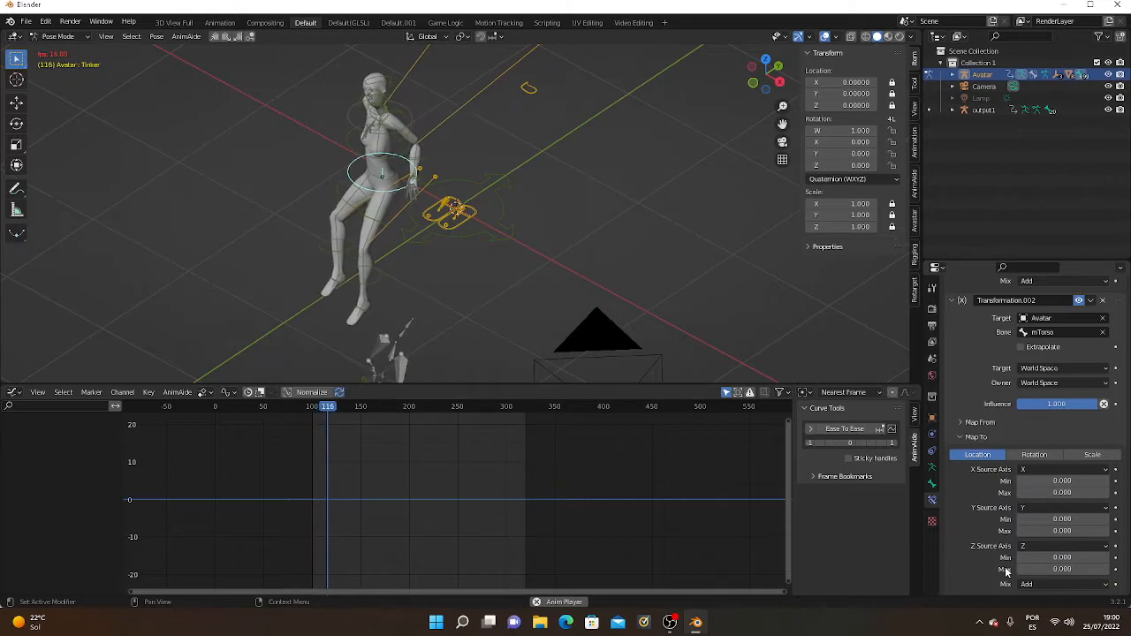
mouse_move(1063, 520)
left_mouse_down()
mouse_move(1080, 520)
mouse_move(1070, 519)
left_mouse_up()
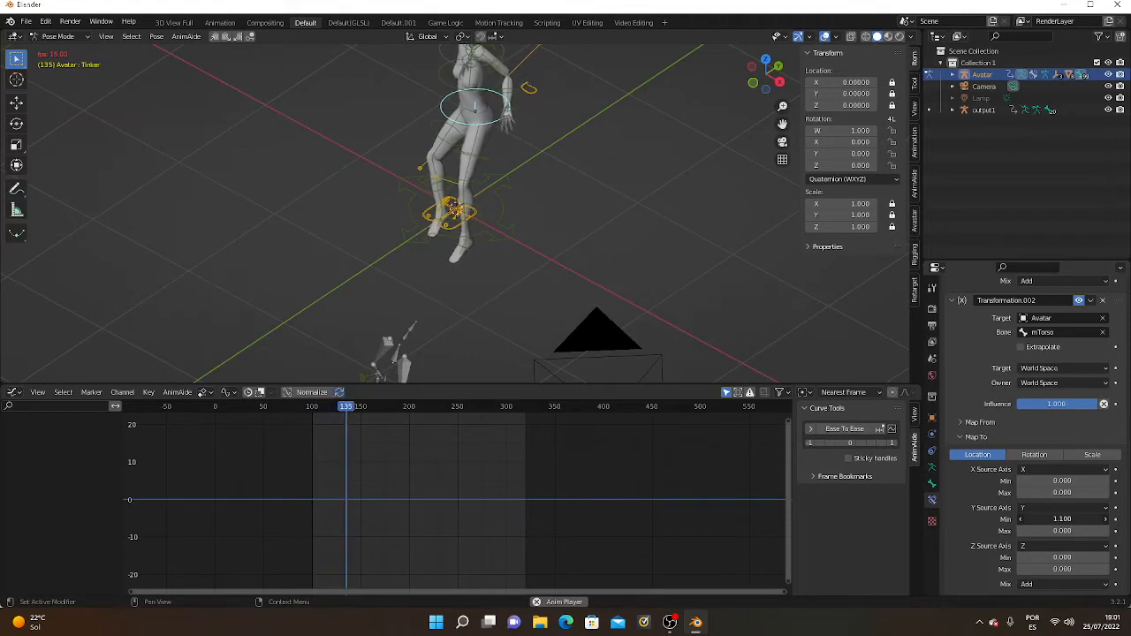
mouse_move(1062, 520)
left_mouse_down()
mouse_move(1086, 519)
mouse_move(1071, 520)
left_mouse_up()
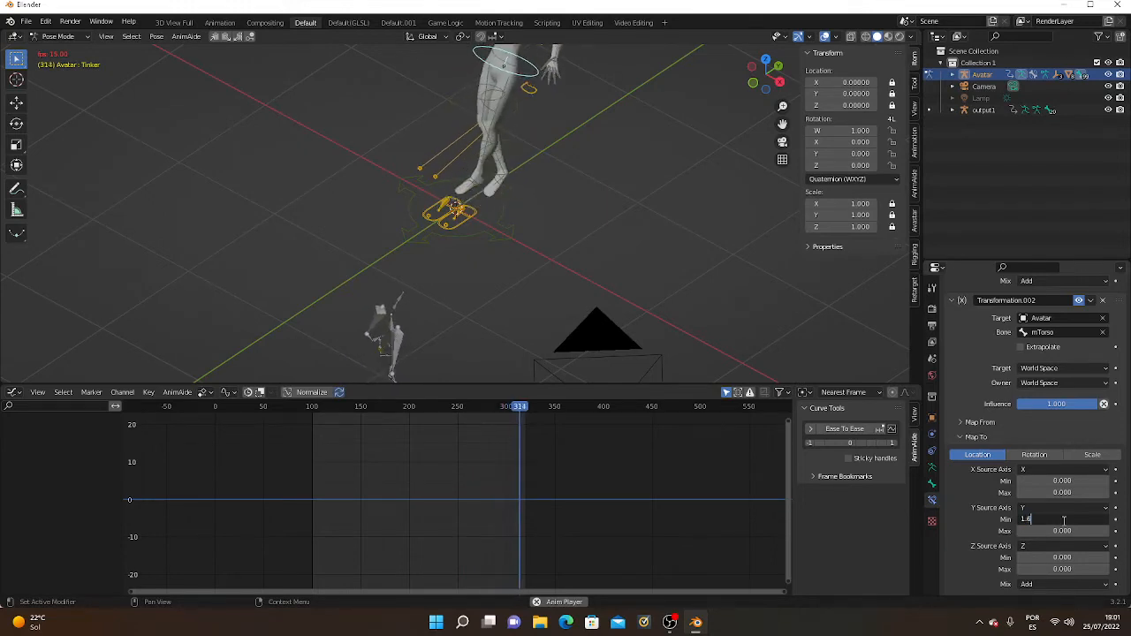
key("Return")
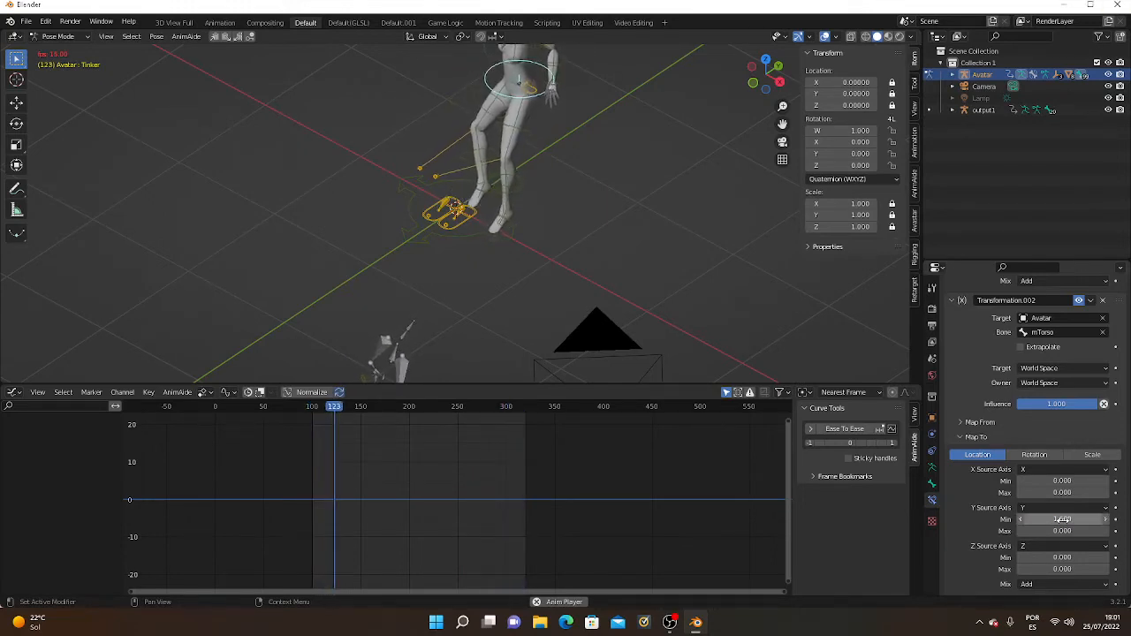
Add a fourth Transformation constraint to the Tinker bone, with Avatar as target and mTorso as target bone.
scroll(1031, 400, "up", 6)
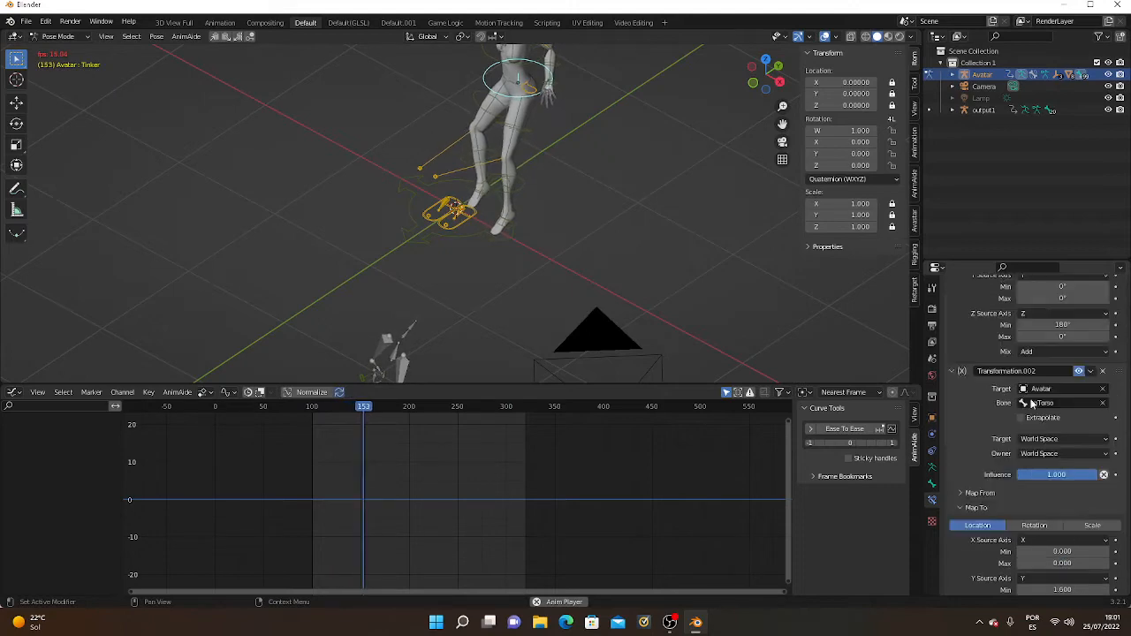
scroll(1031, 401, "up", 12)
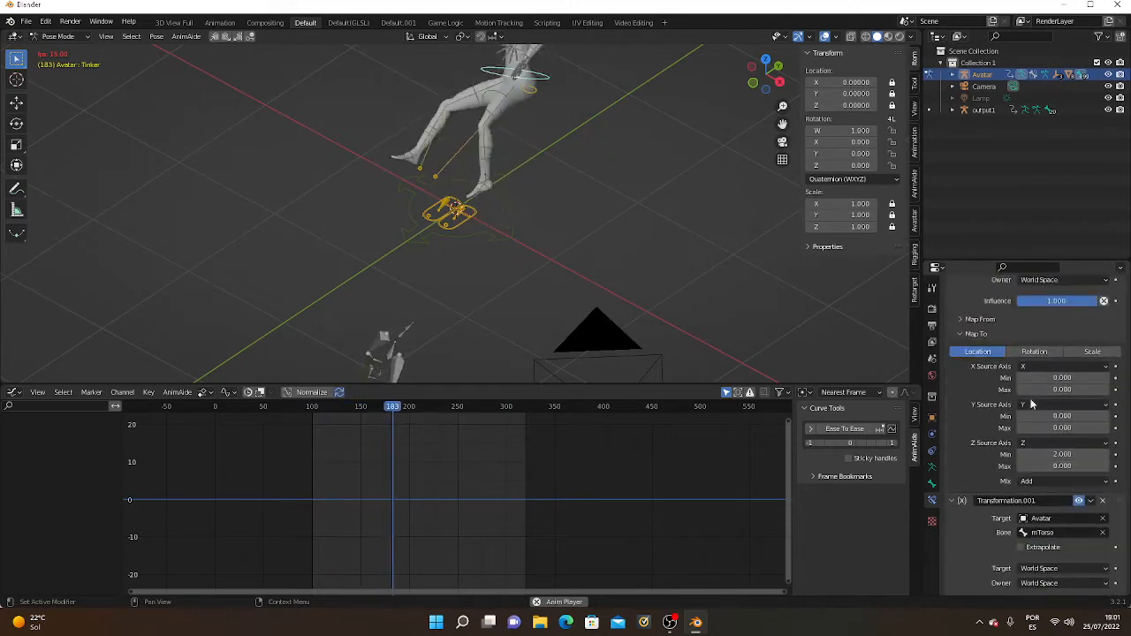
scroll(1031, 403, "up", 15)
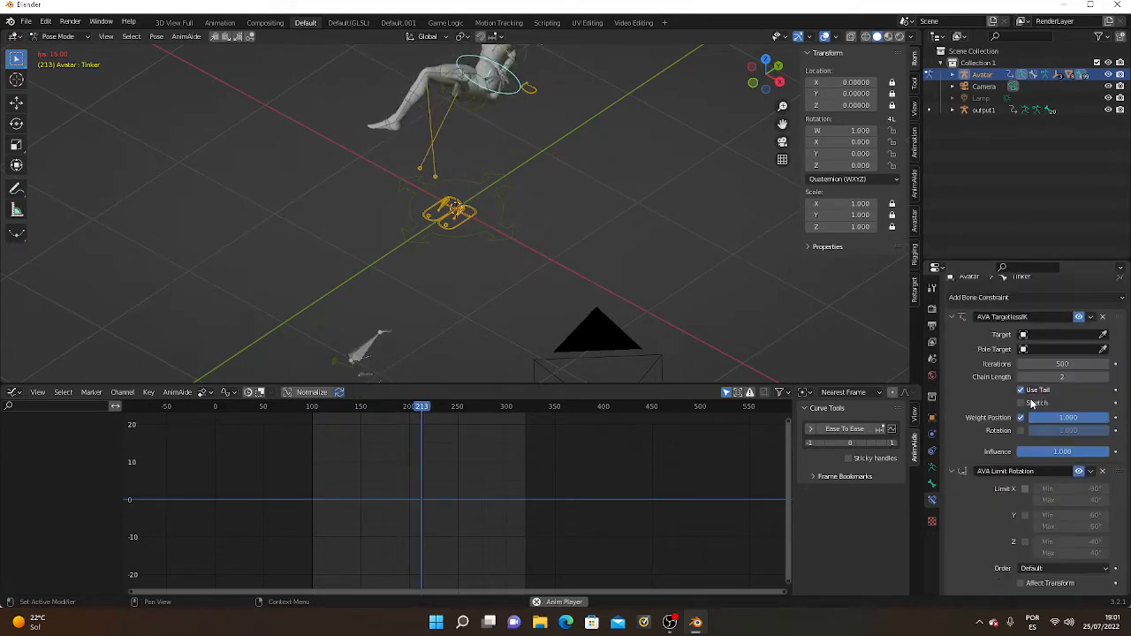
left_click(1026, 309)
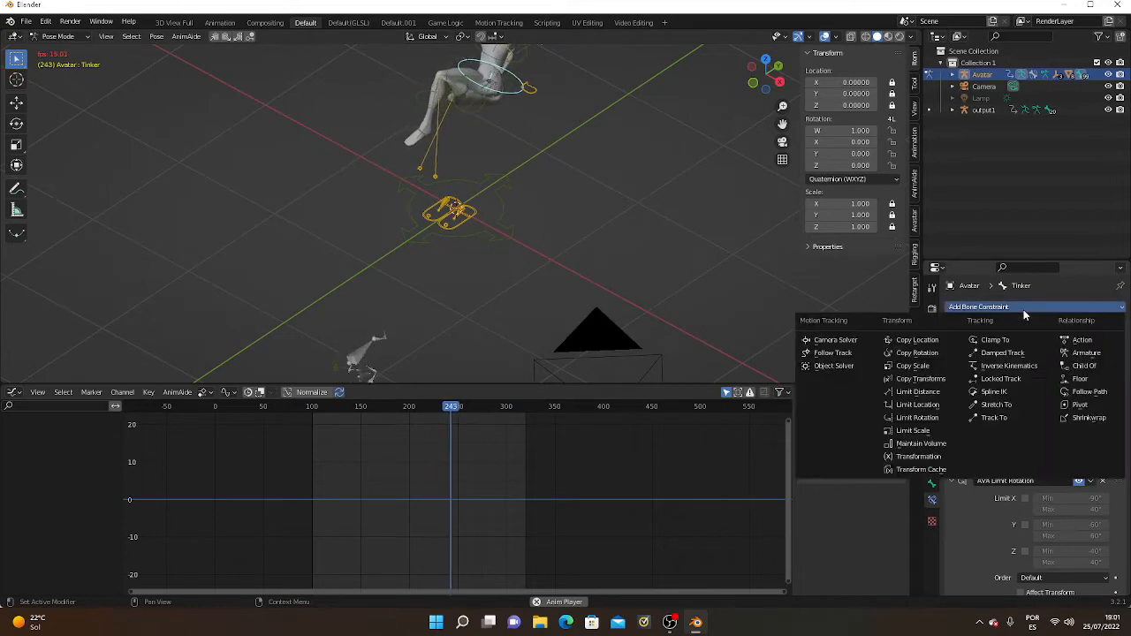
left_click(949, 457)
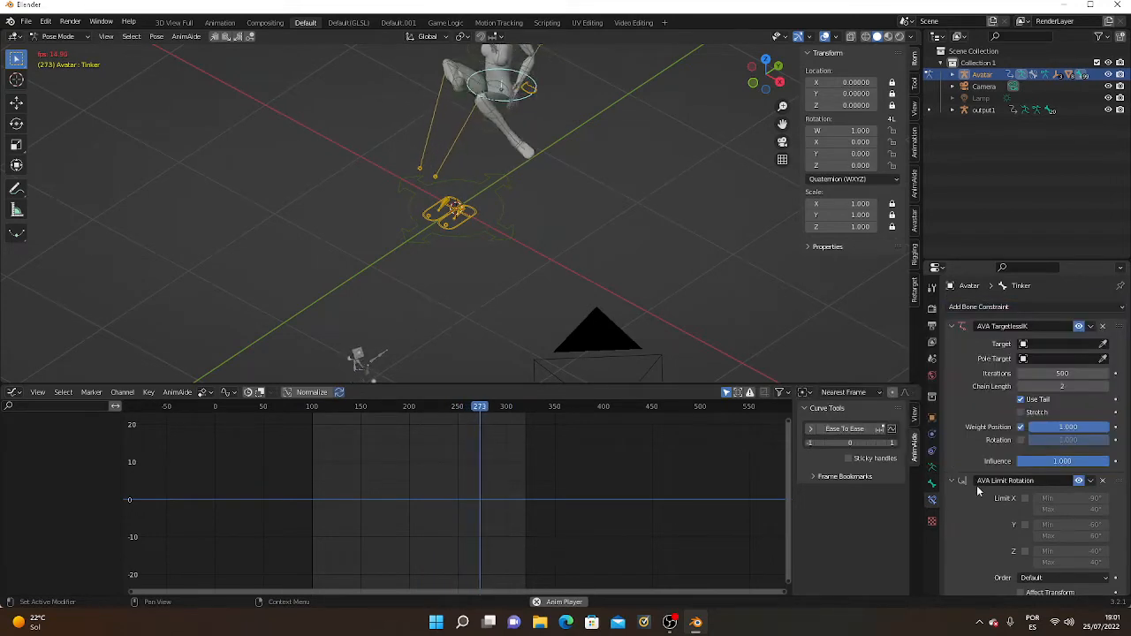
scroll(1005, 502, "down", 3)
scroll(1005, 502, "down", 10)
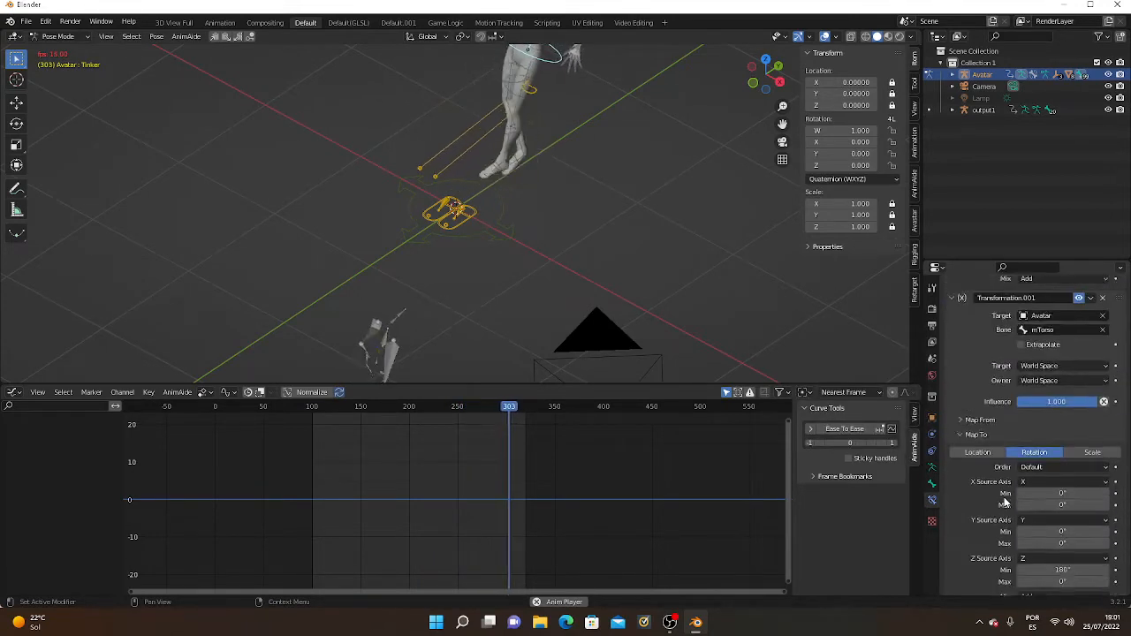
scroll(1005, 502, "down", 9)
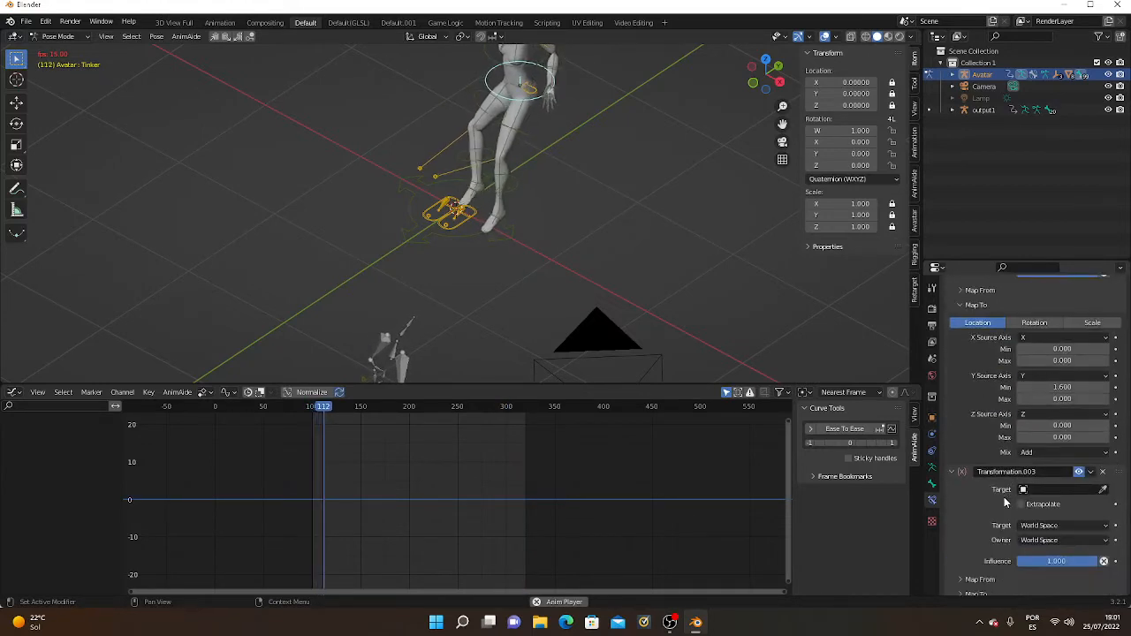
left_click(1039, 488)
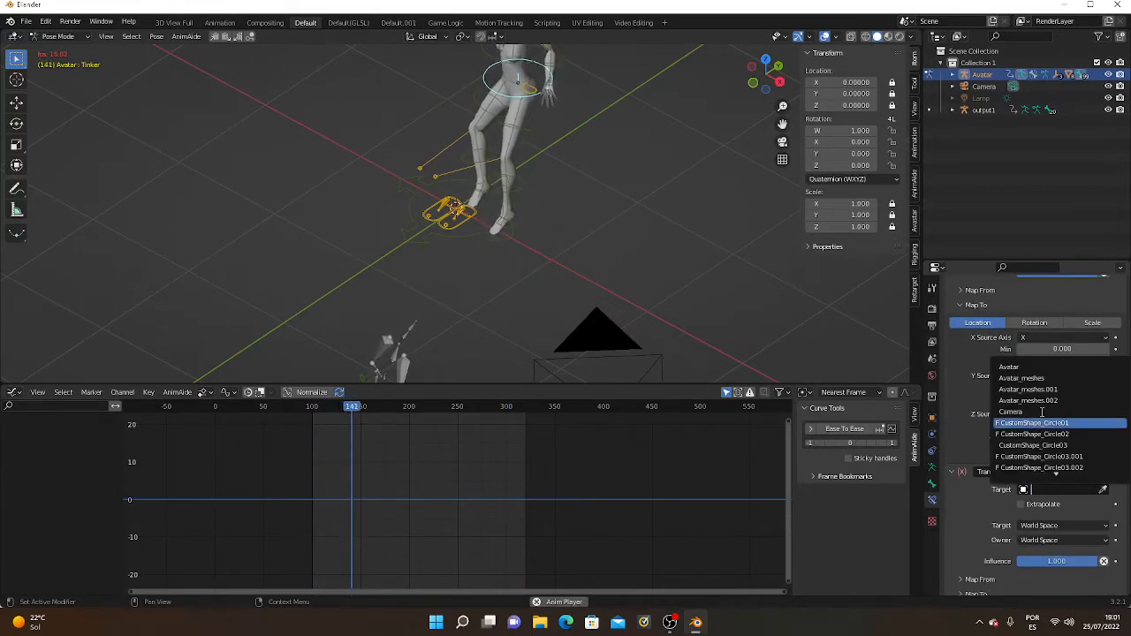
left_click(1044, 363)
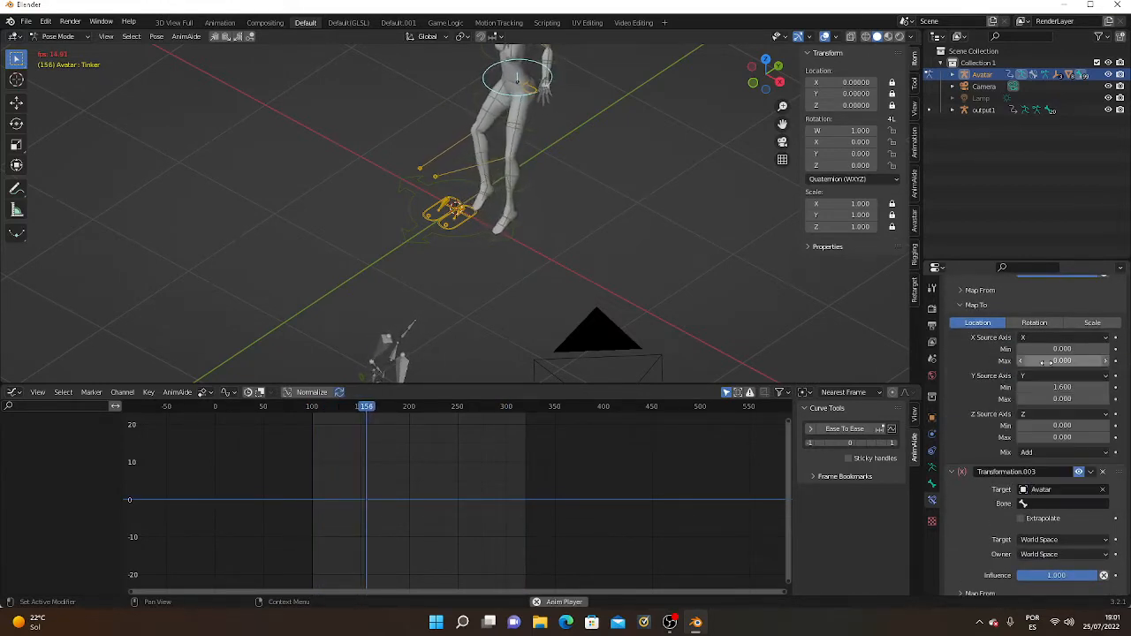
left_click(1053, 503)
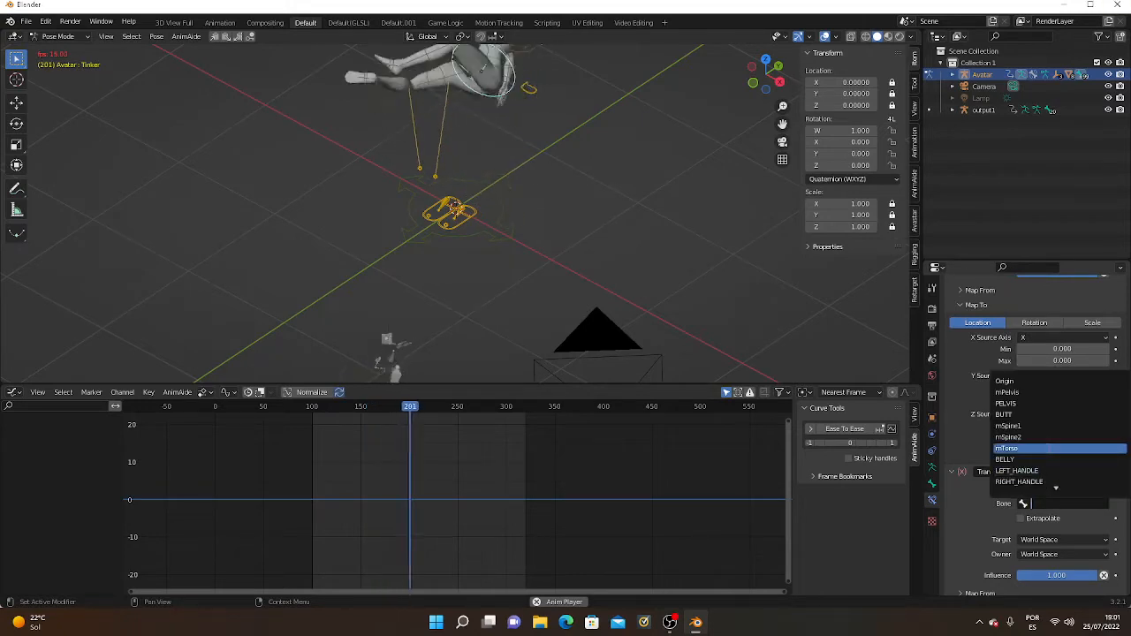
left_click(1051, 448)
Switch the fourth Transformation constraint's Map To settings to rotation and set the X minimum to 14.7°.
scroll(1054, 550, "down", 1)
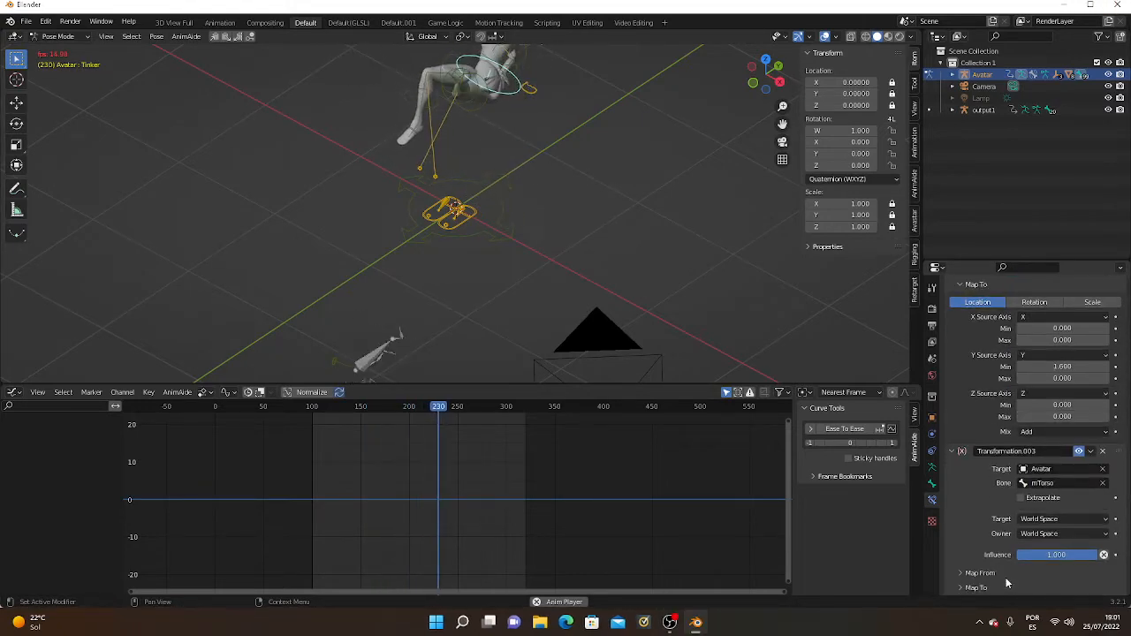
left_click(965, 588)
scroll(972, 583, "down", 5)
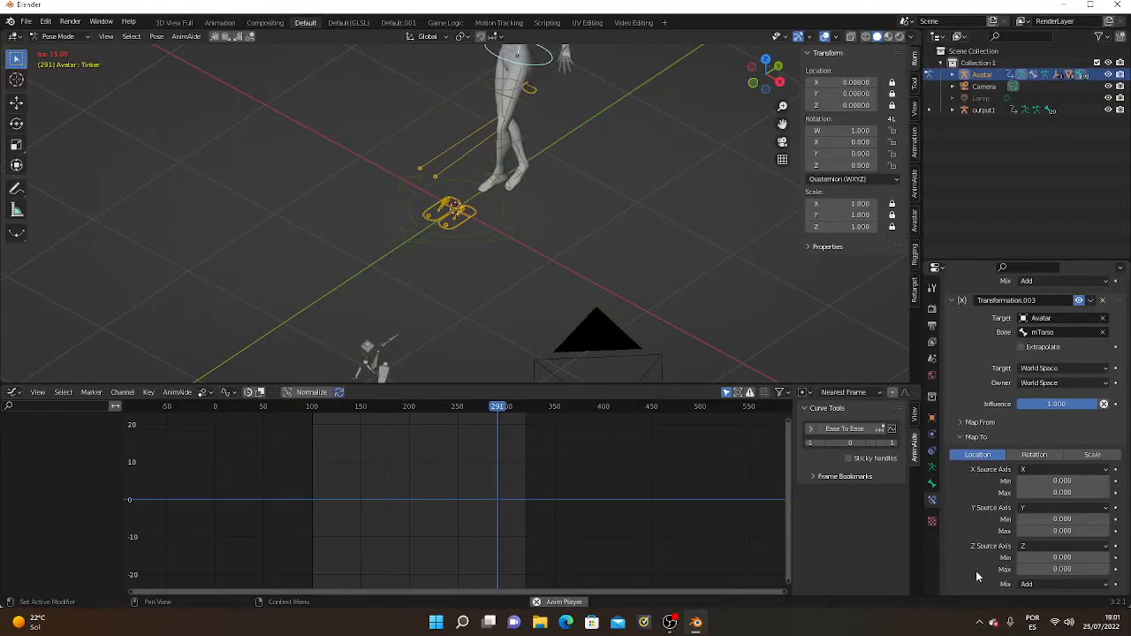
left_click(1042, 461)
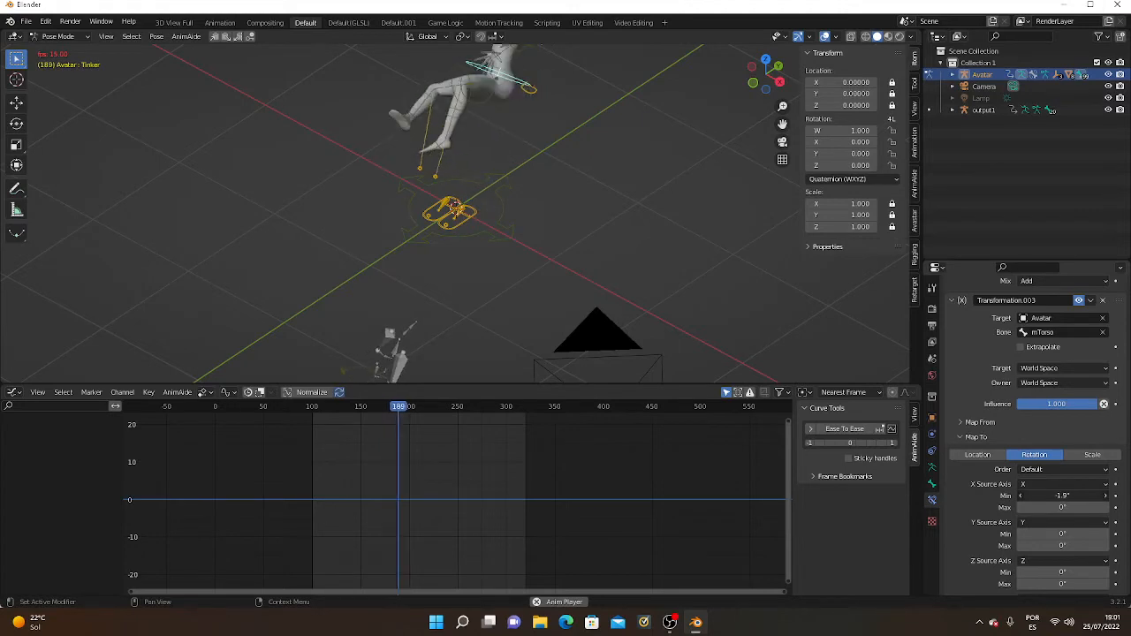
left_click_drag(1063, 495, 1085, 496)
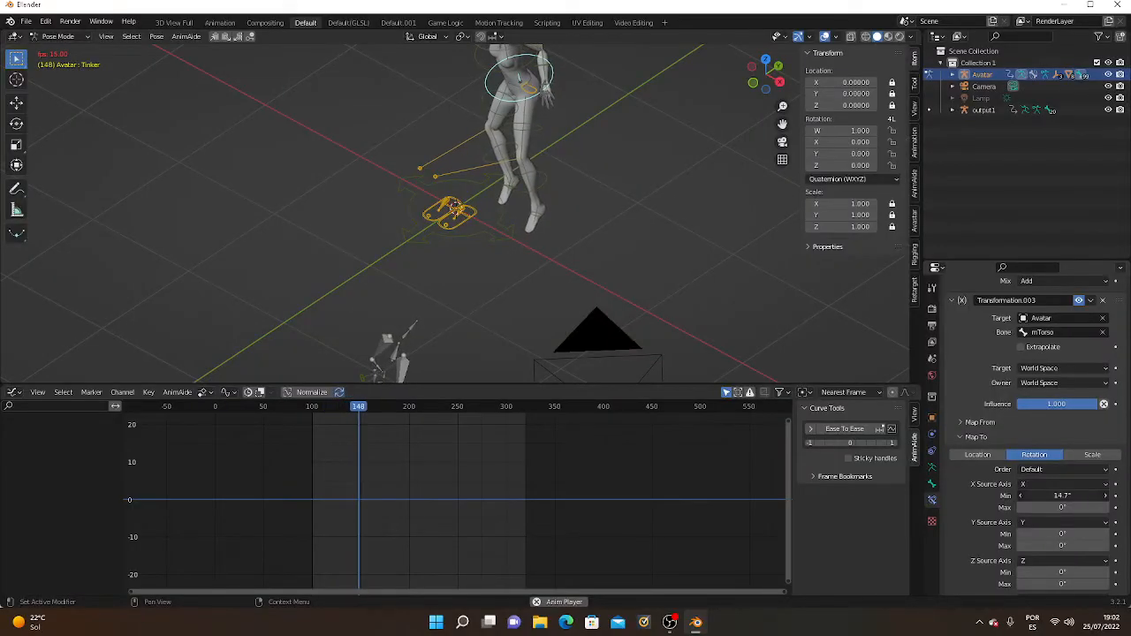
scroll(514, 285, "down", 4)
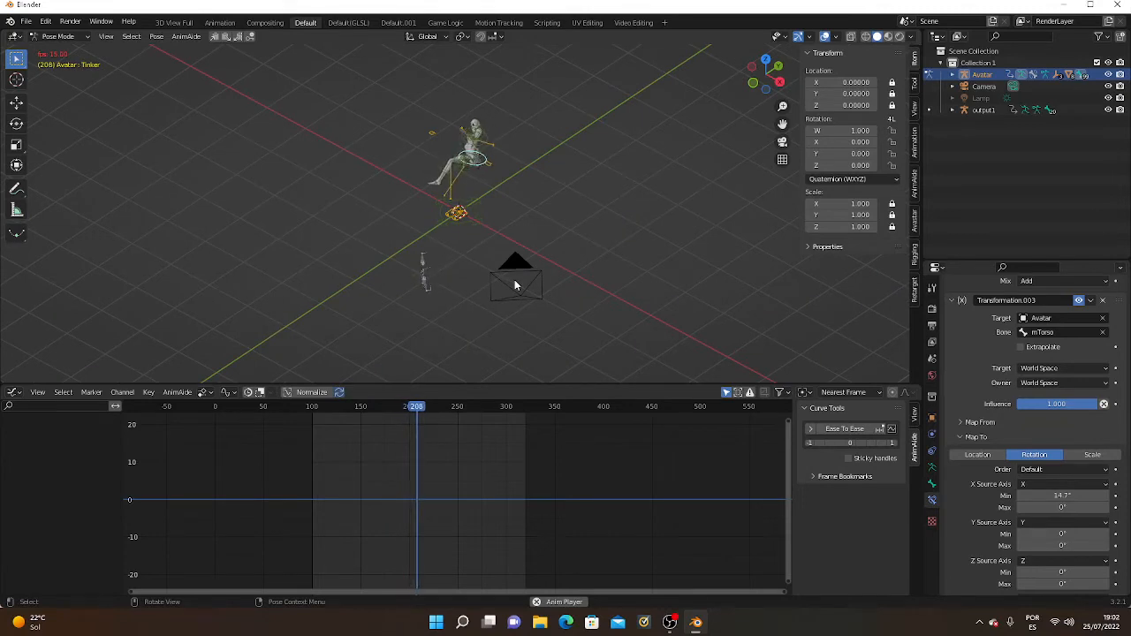
scroll(515, 280, "up", 3)
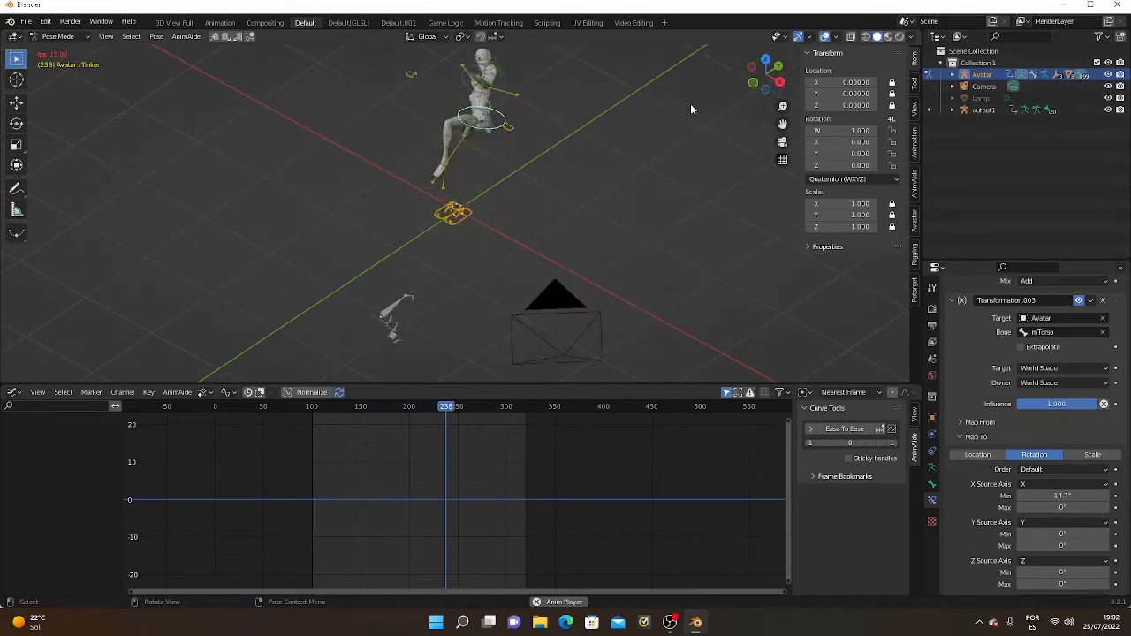
left_click_drag(767, 78, 709, 91)
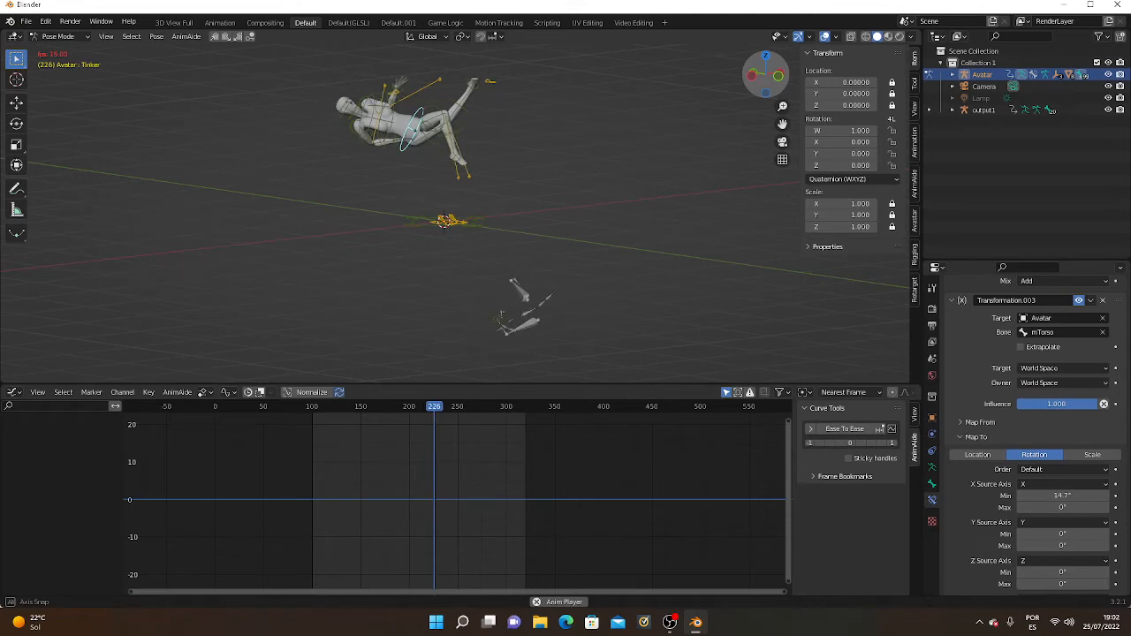
middle_click_drag(530, 220, 459, 220)
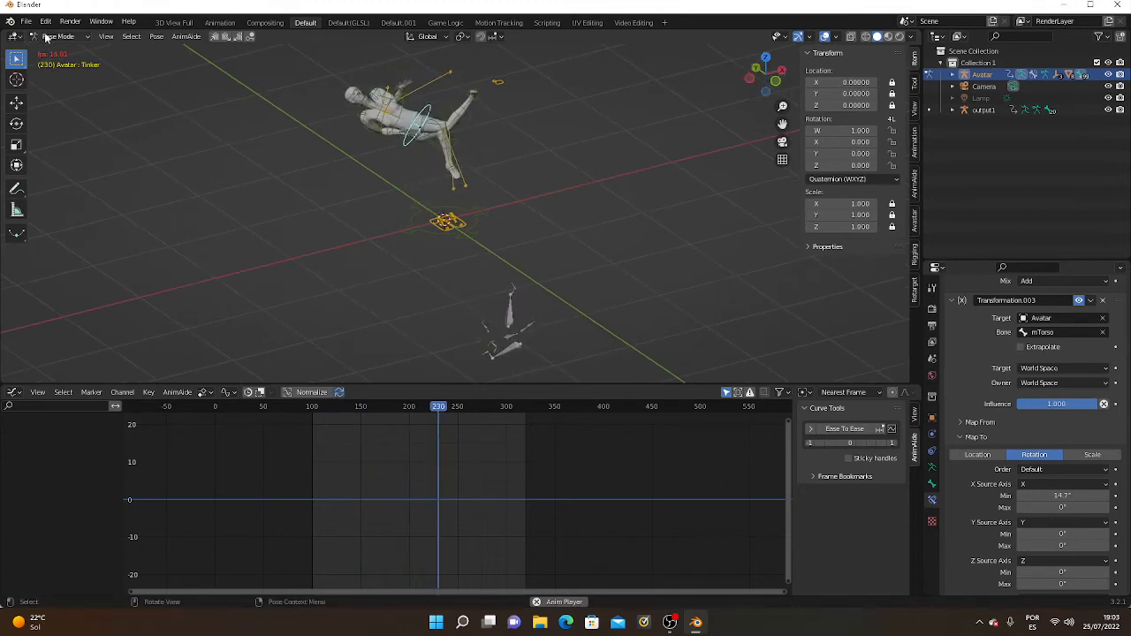
Set the Animation Export mode to BVH in the render properties.
left_click(931, 308)
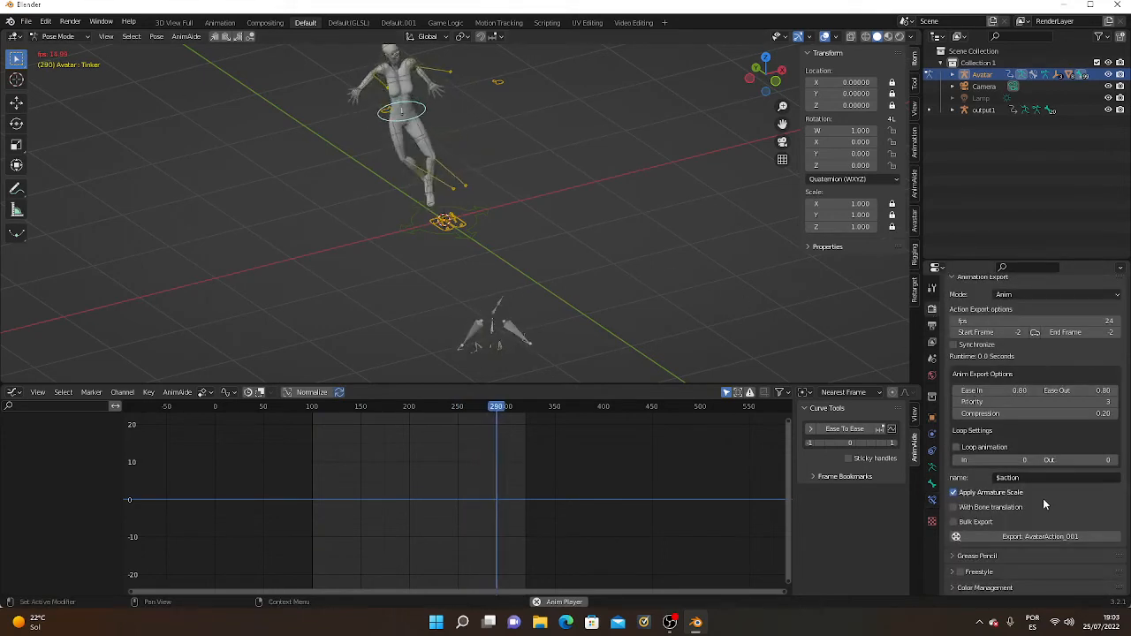
scroll(1026, 368, "up", 2)
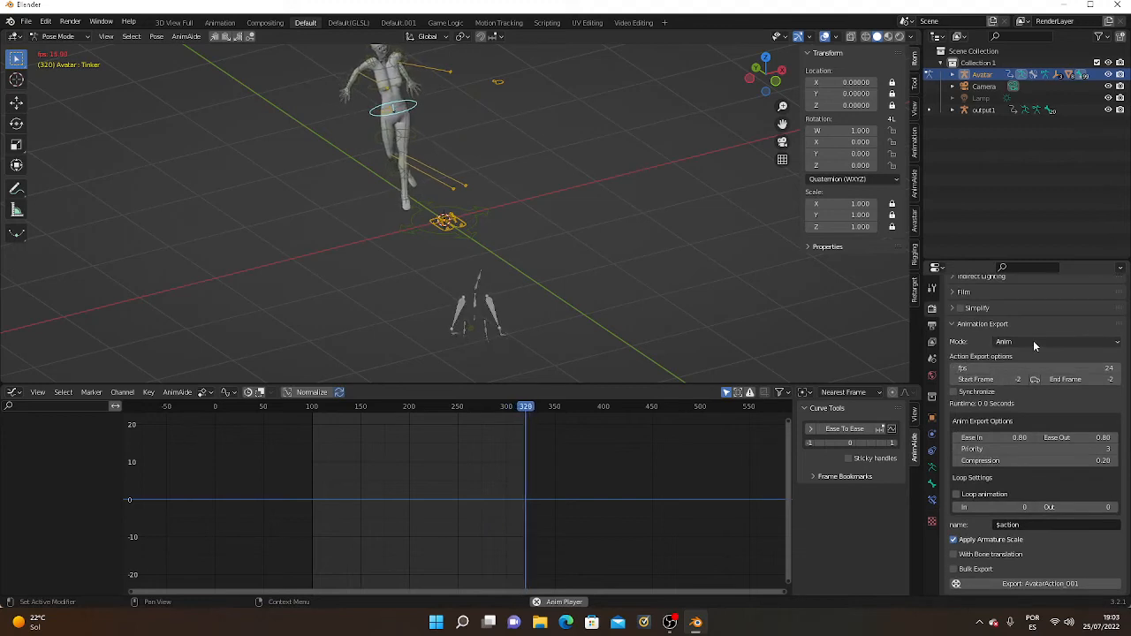
left_click(1033, 340)
left_click(1034, 355)
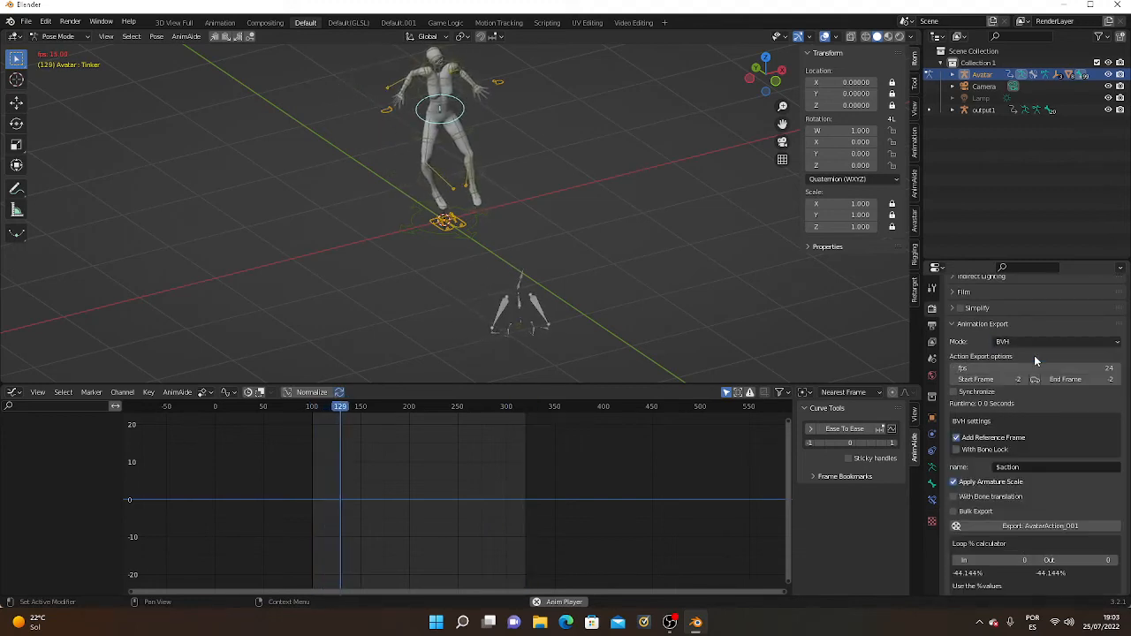
scroll(1049, 439, "down", 2)
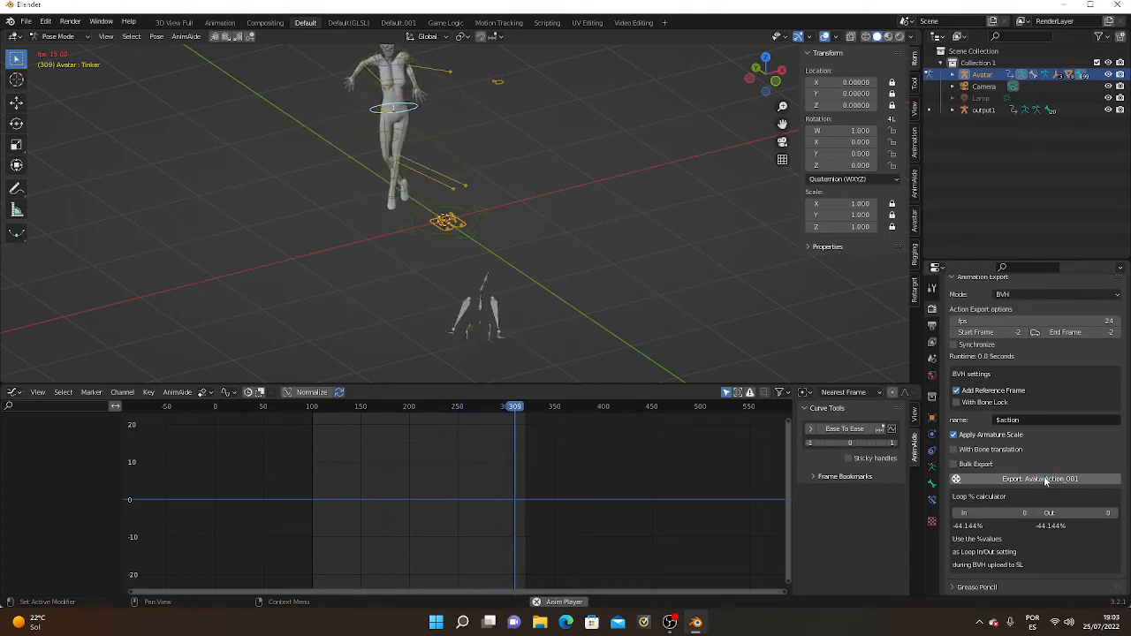
middle_click_drag(434, 165, 432, 173)
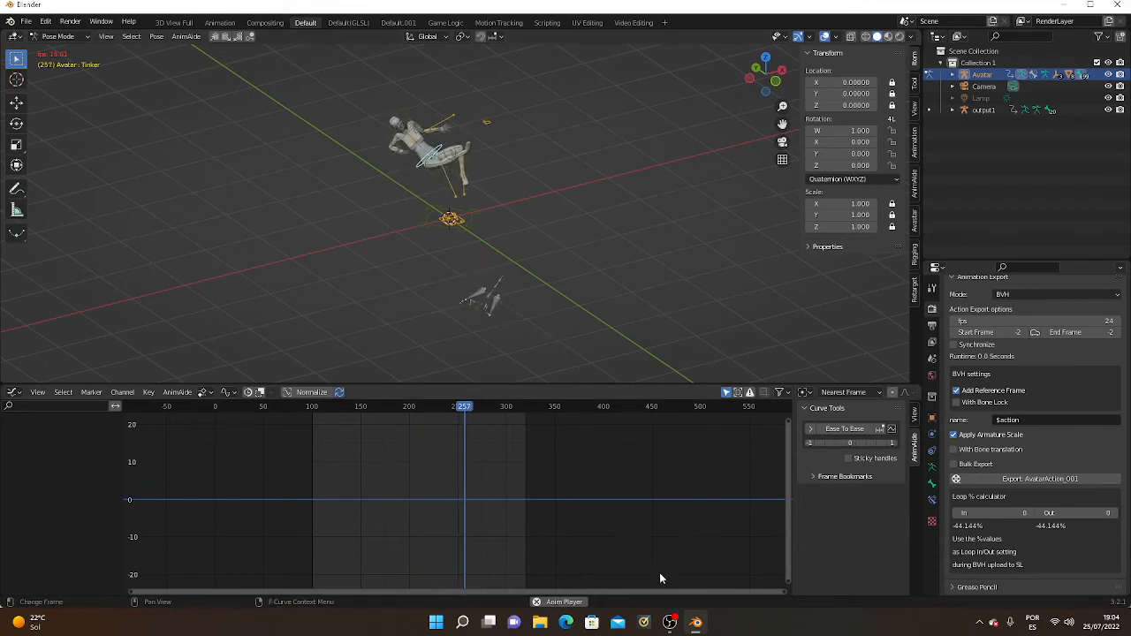
left_click(672, 624)
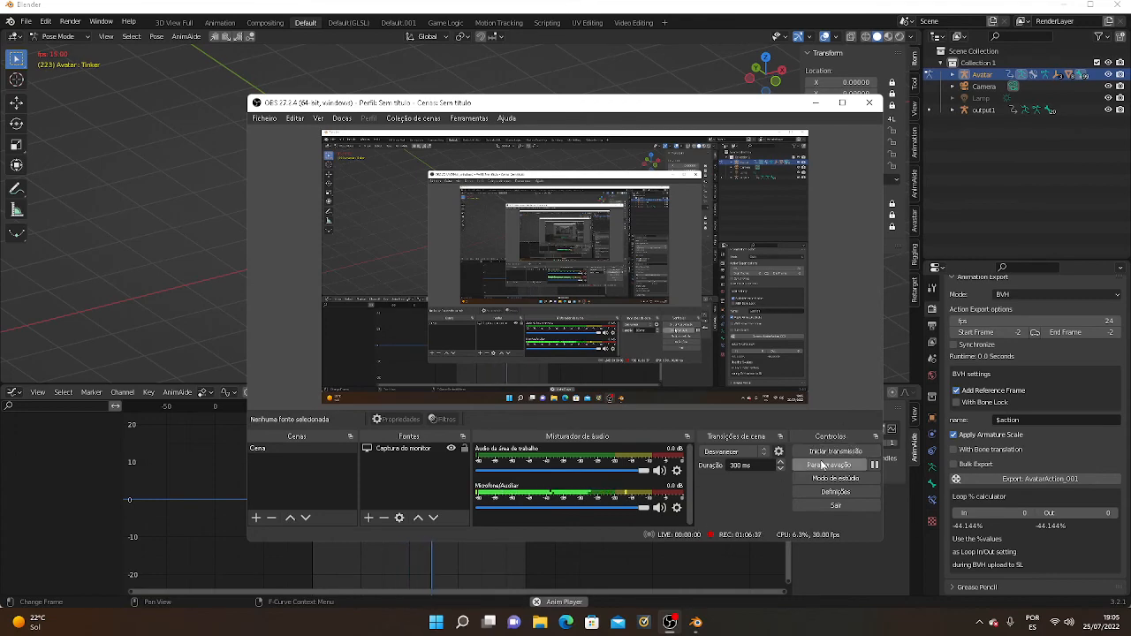
left_click(818, 103)
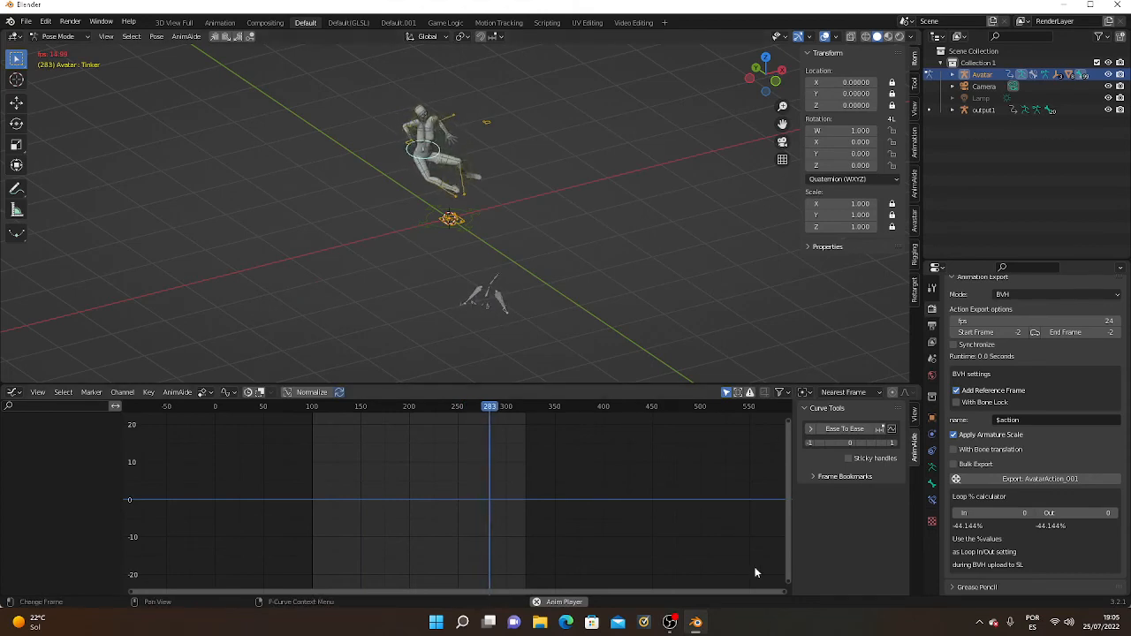
left_click(671, 623)
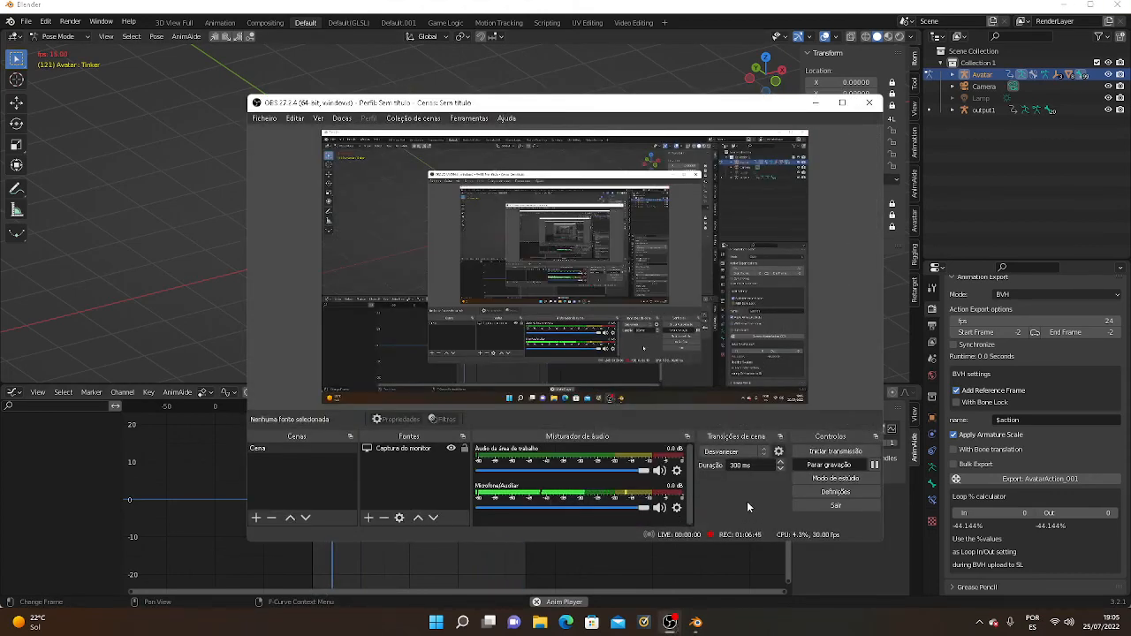
left_click(816, 103)
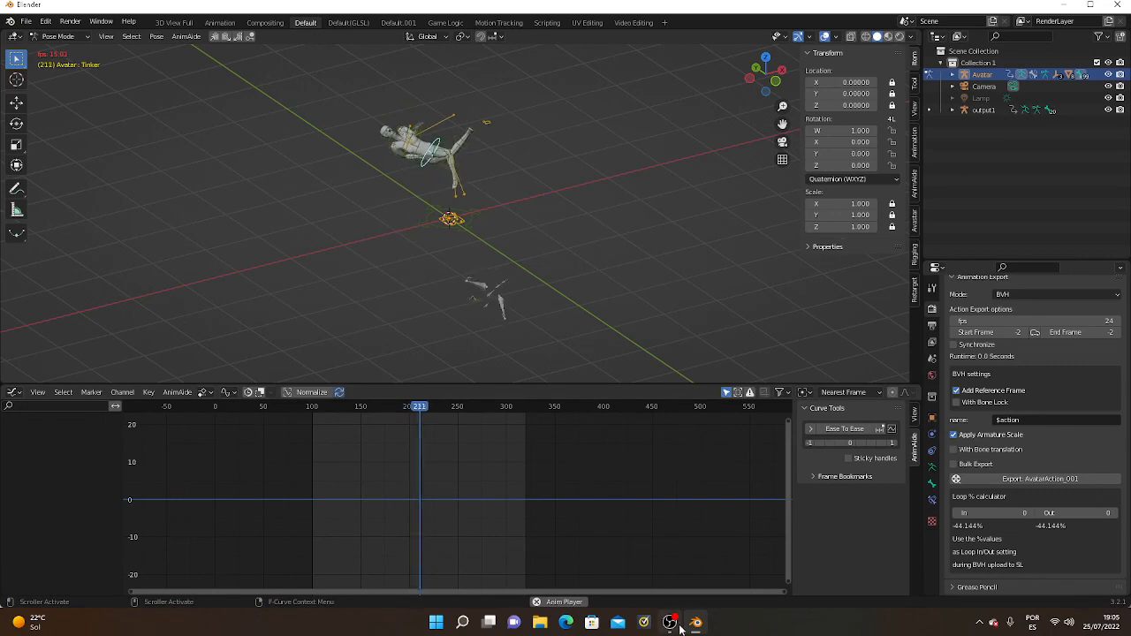
mouse_move(670, 622)
left_click(733, 531)
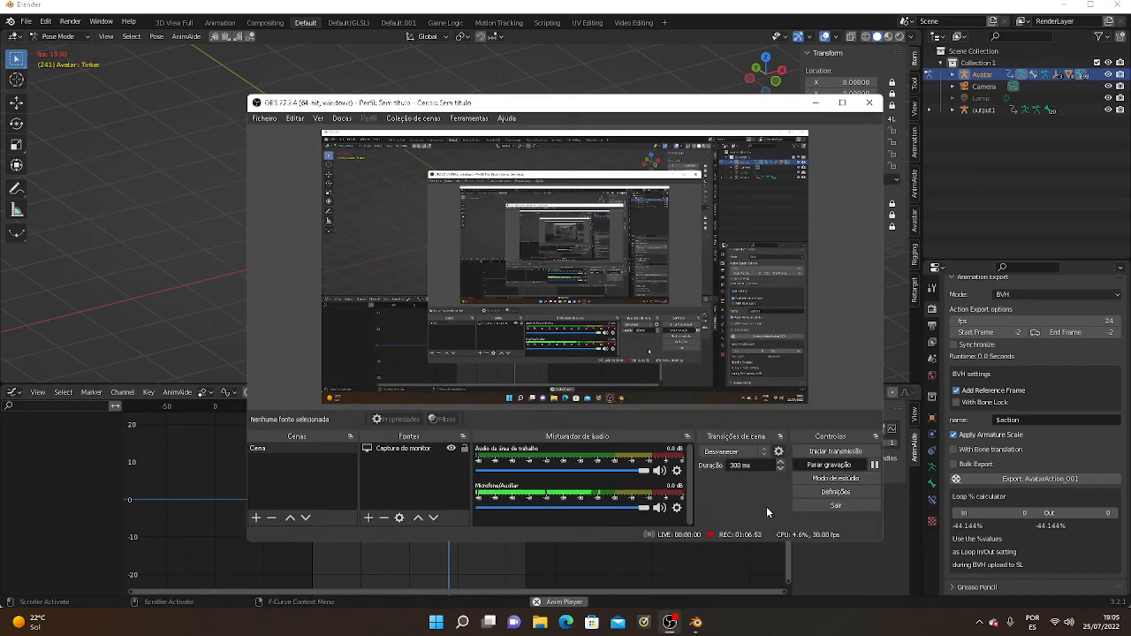